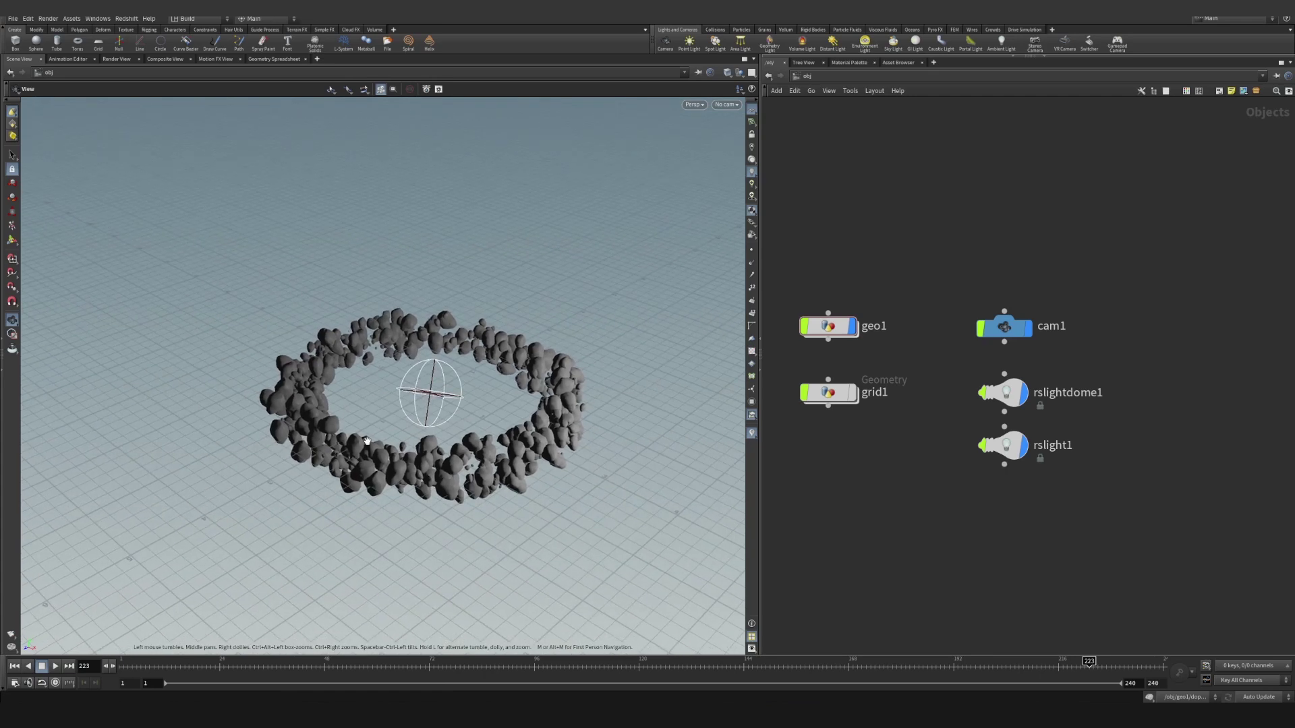
Turn off both Redshift lights, rslightdome1 and rslight1.
left_click_drag(393, 419, 463, 415)
left_click_drag(954, 387, 1030, 435)
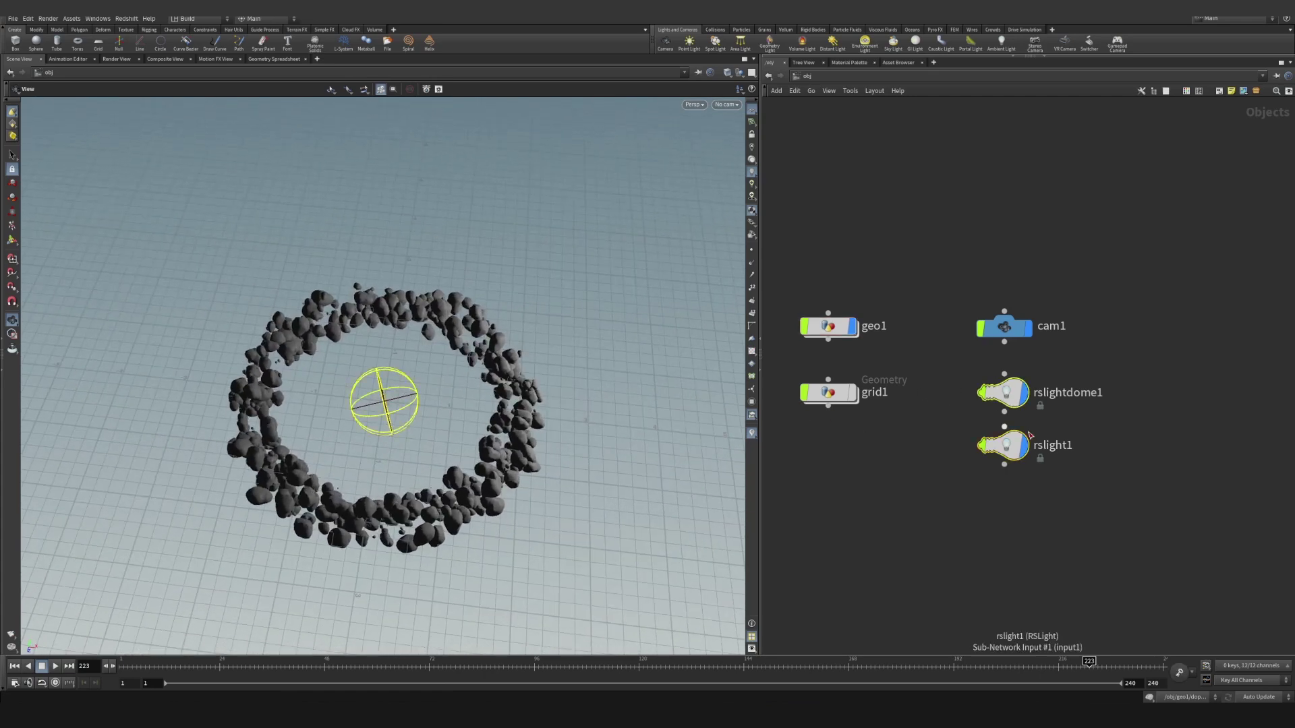
key("p")
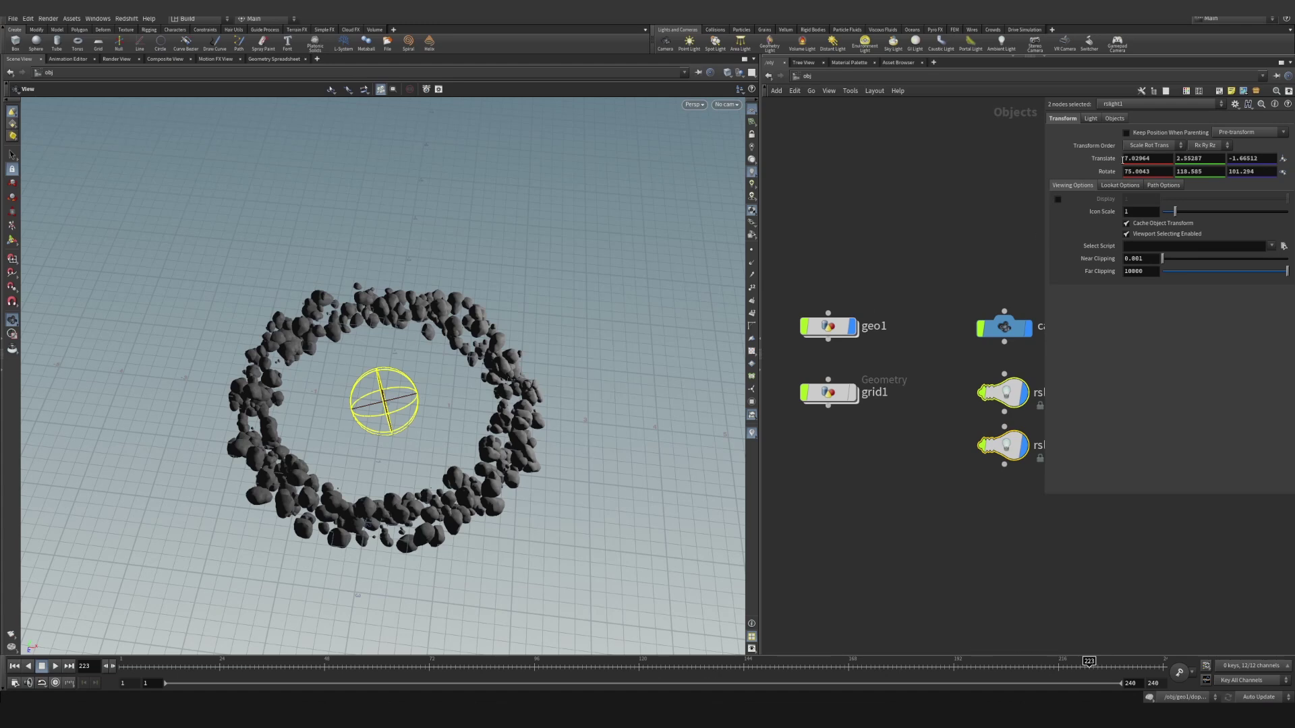
left_click(1090, 119)
left_click(1132, 148)
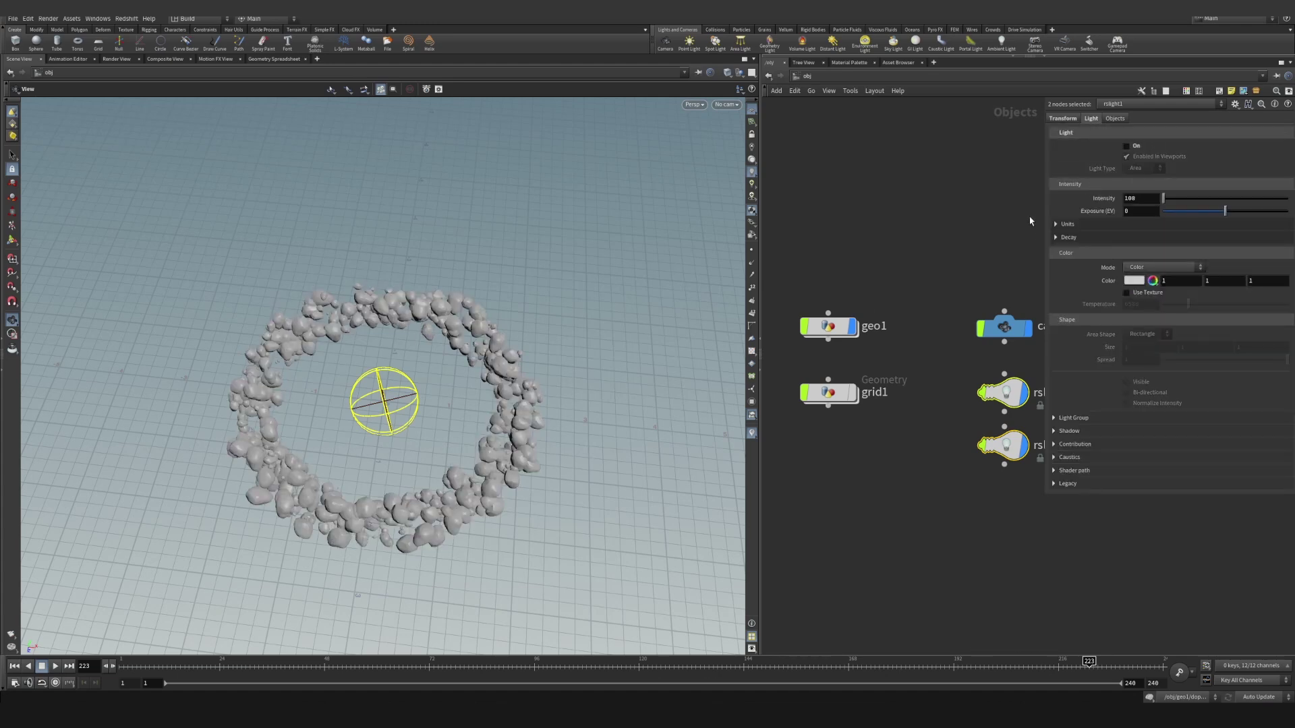
Enter the geo1 object's geometry network and widen the network editor, keeping the parameter pane narrow.
left_click_drag(1043, 213, 1182, 213)
left_click(878, 257)
key("h")
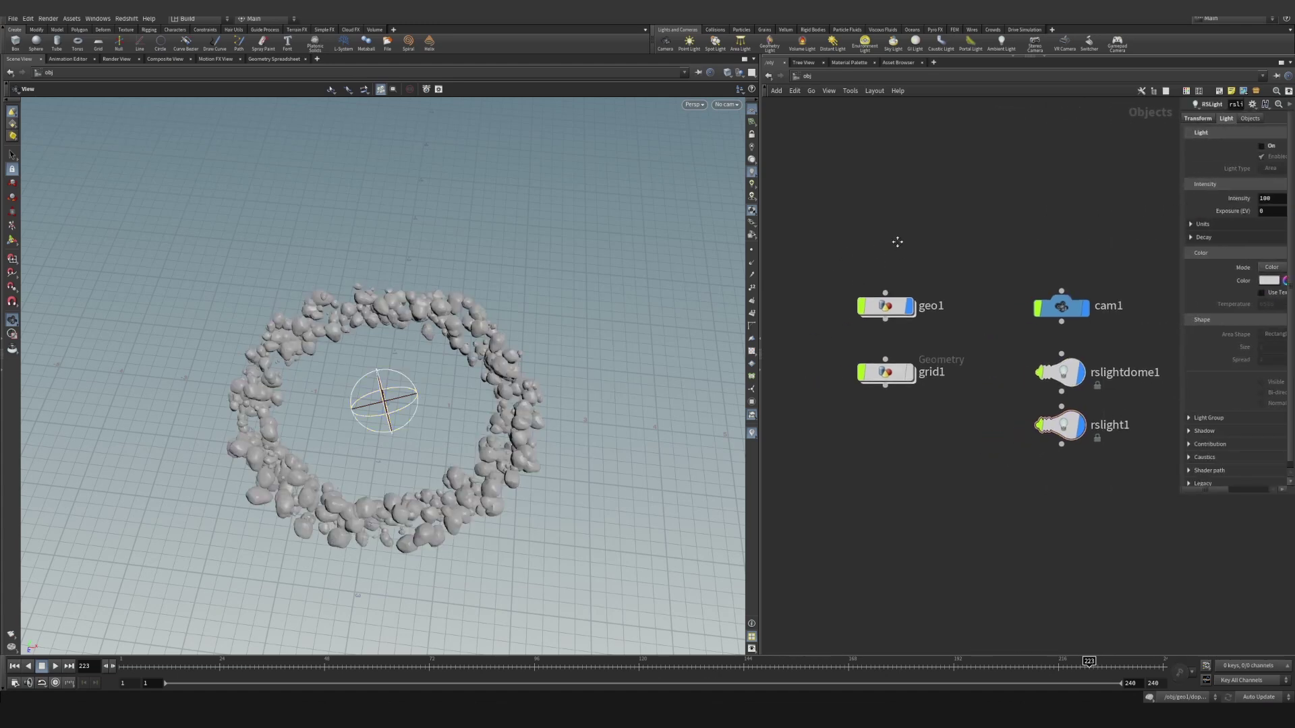
left_click_drag(855, 249, 991, 305)
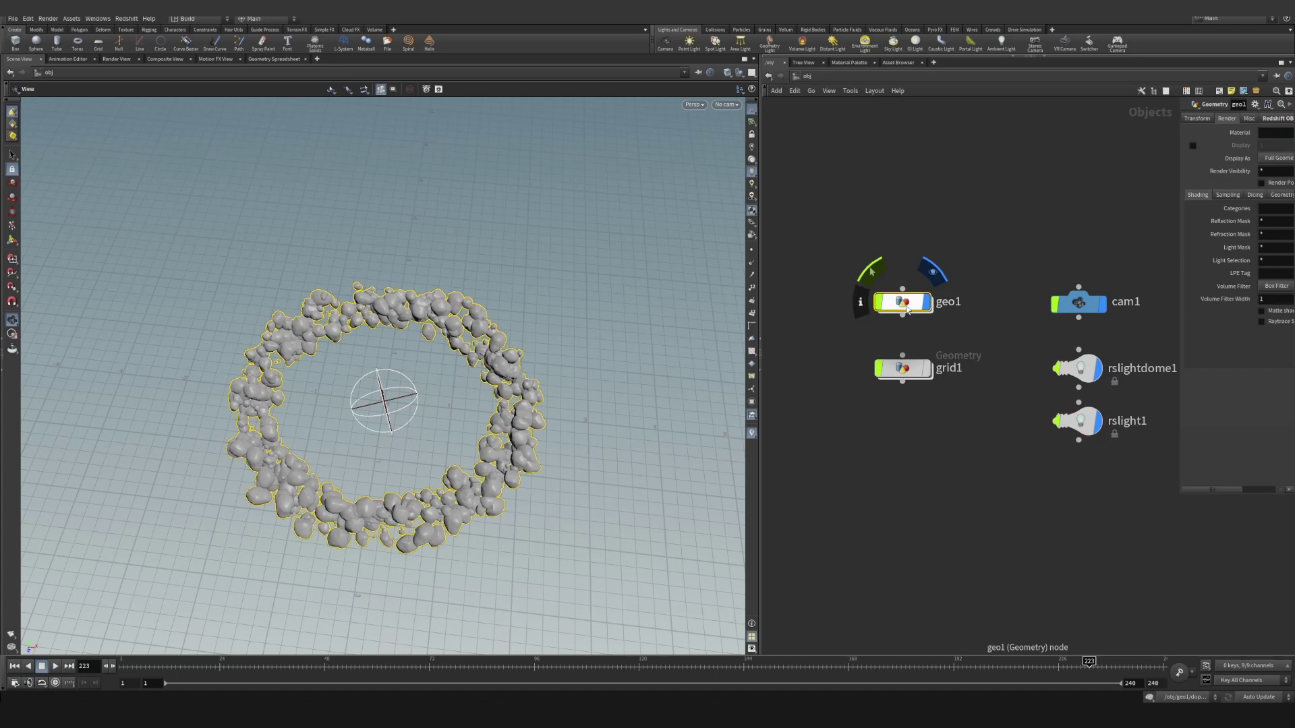
double_click(903, 301)
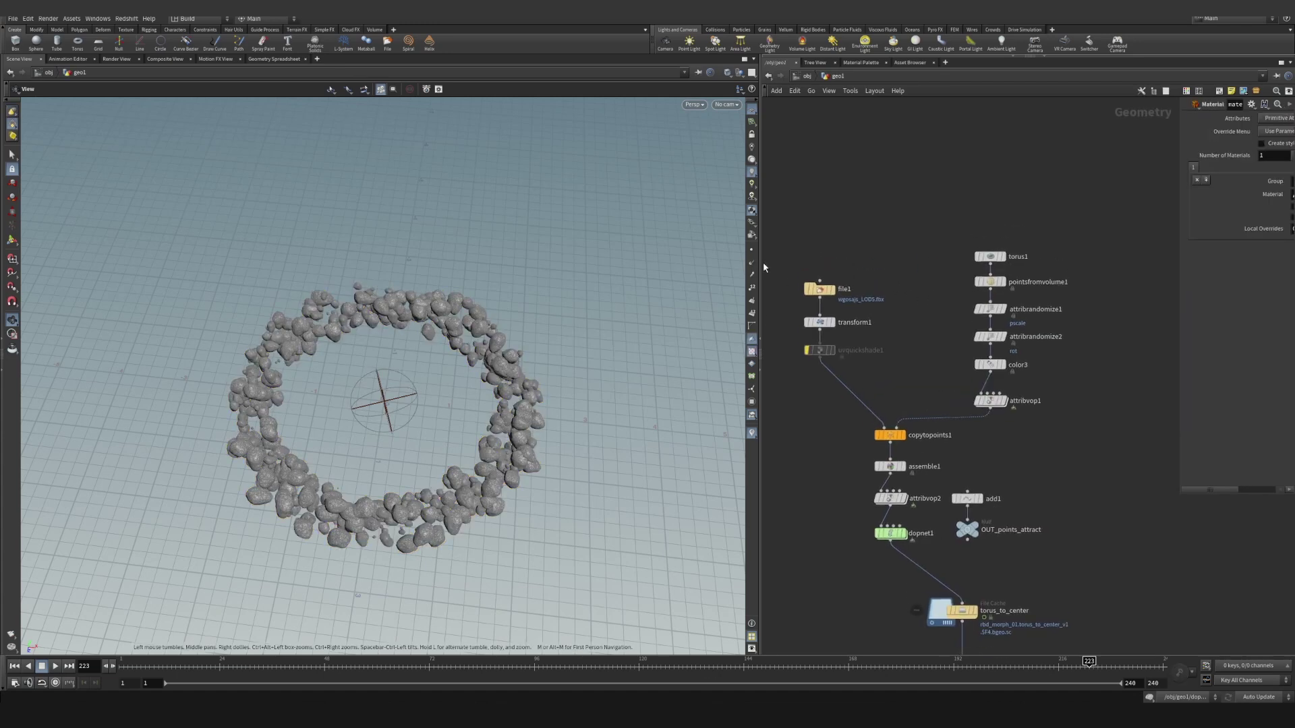
left_click_drag(759, 290, 601, 290)
Display the transform1 node's output and examine the single rock up close.
left_click(741, 322)
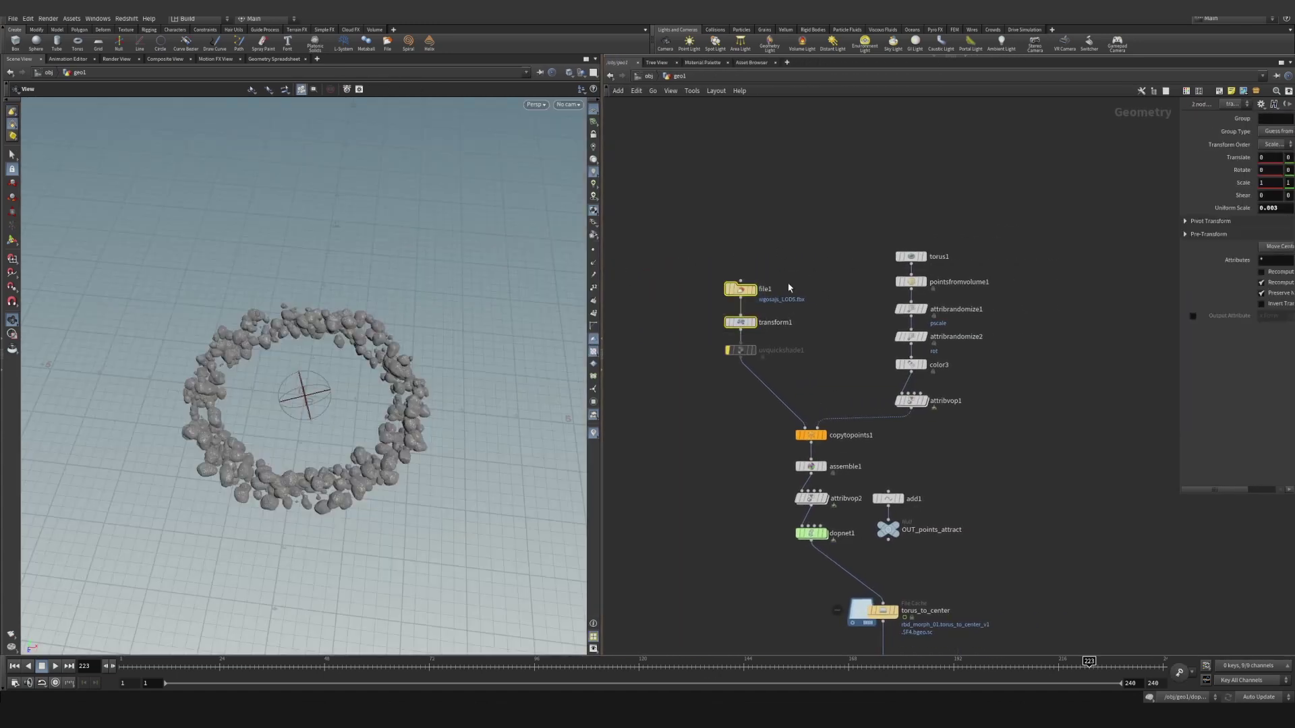
scroll(776, 263, "up", 3)
mouse_move(749, 349)
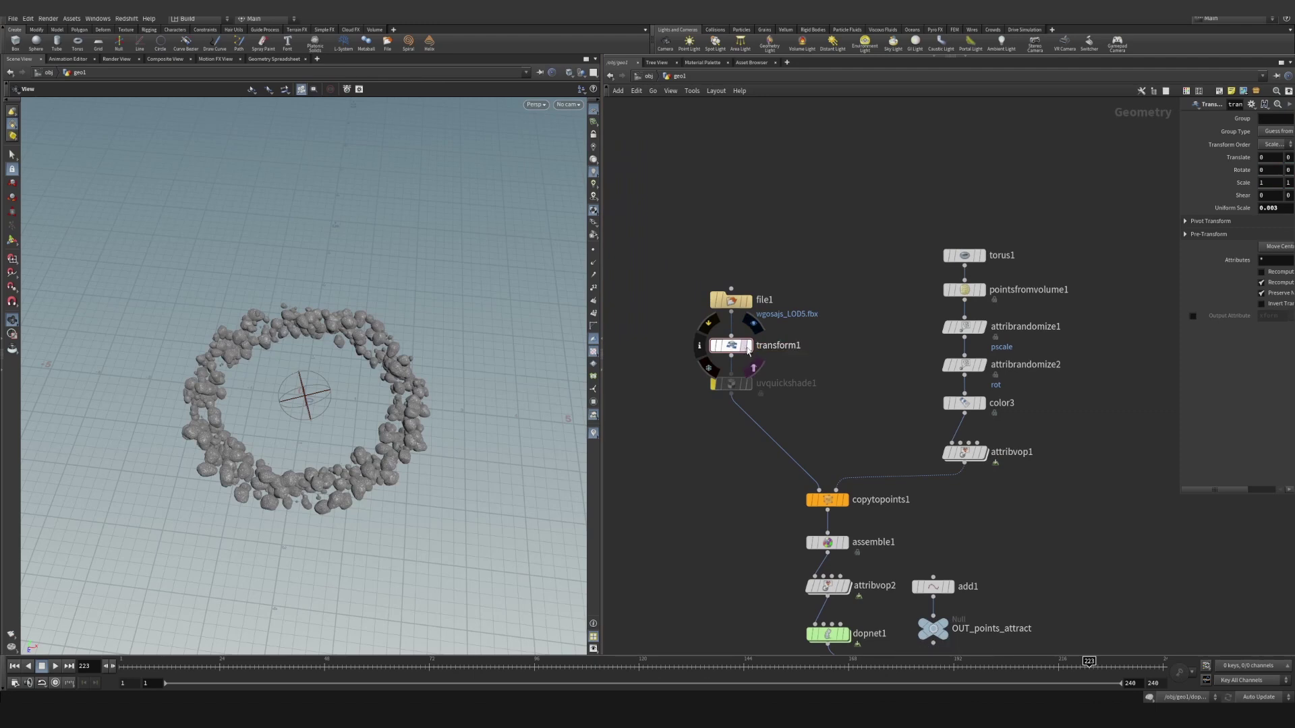
left_click_drag(738, 348, 731, 346)
left_click(761, 366)
left_click(755, 345)
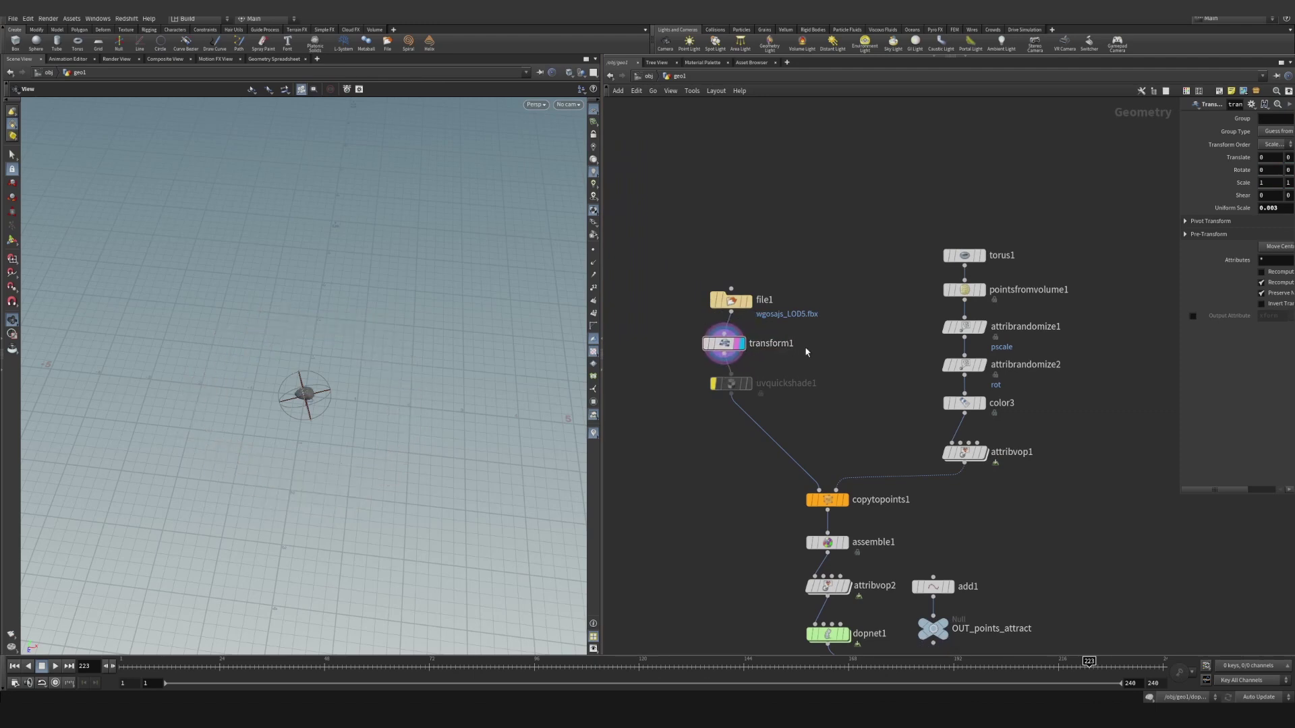
right_click_drag(302, 406, 742, 307)
middle_click_drag(339, 347, 338, 393)
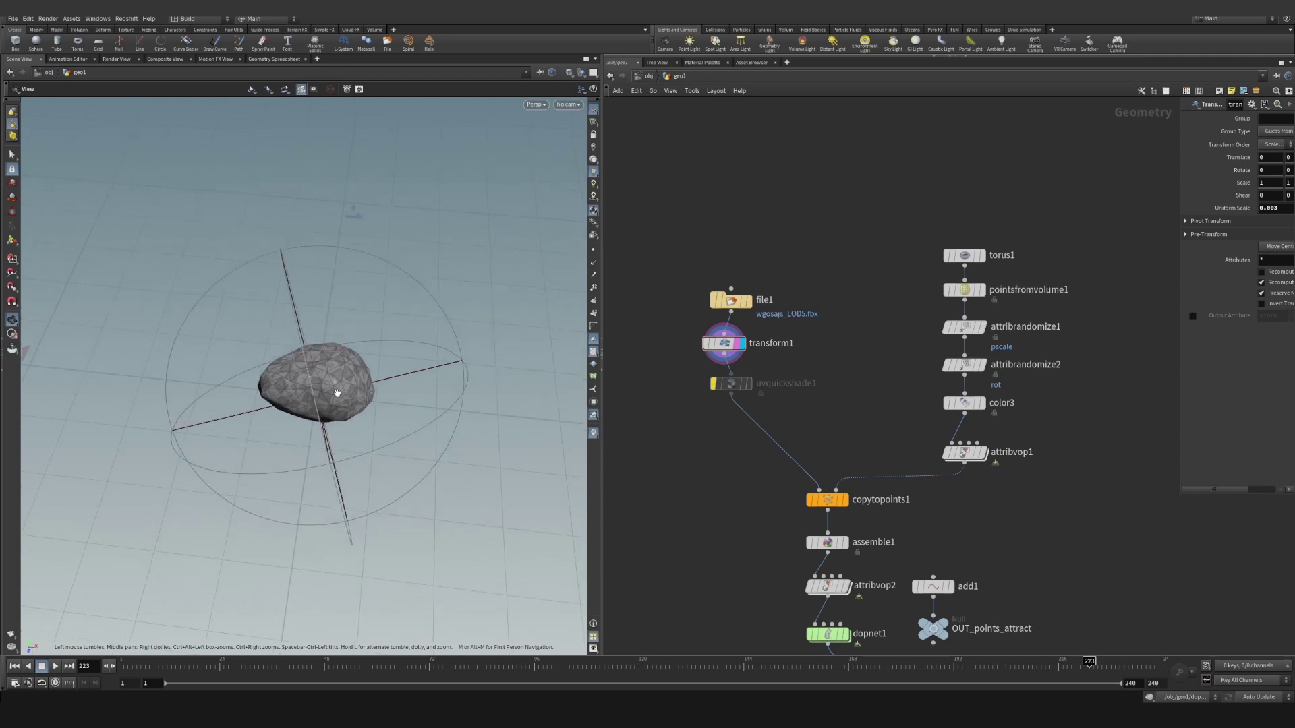
left_click_drag(337, 393, 348, 395)
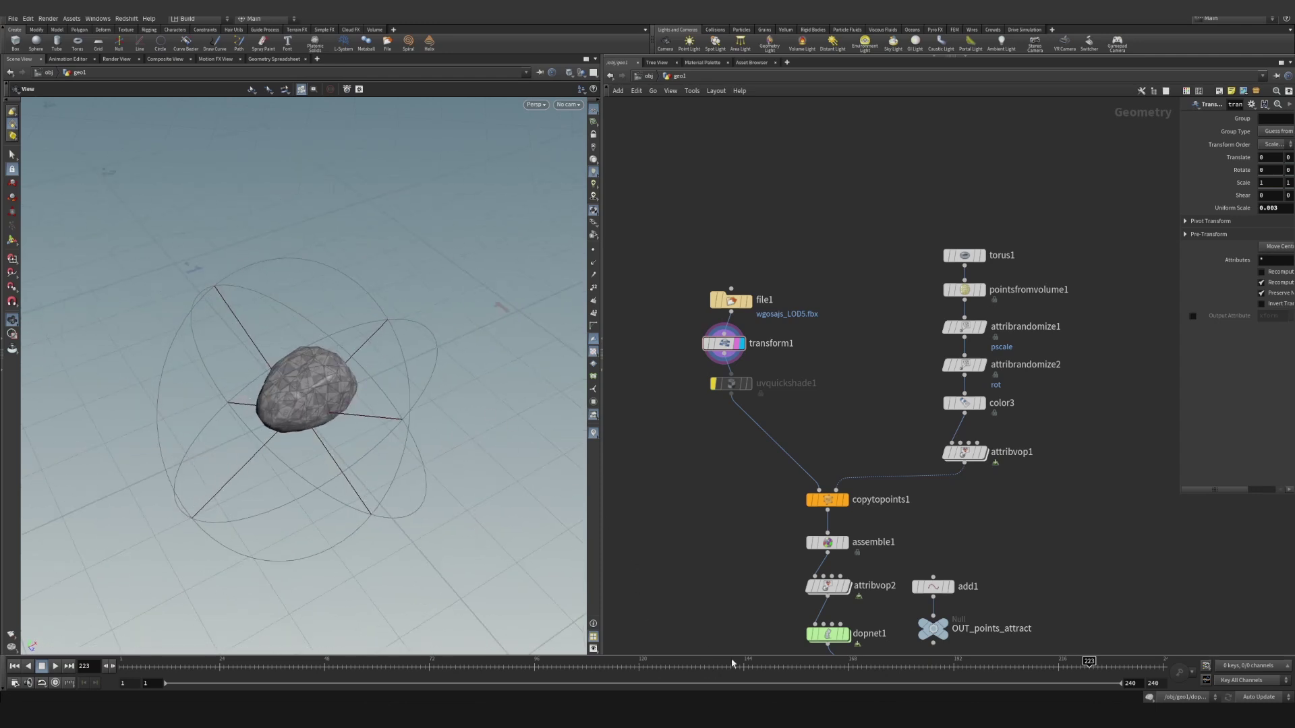
Switch to File Explorer and locate the nature_rock_wgosajs folder inside the RBD_Morph project's assets folder.
mouse_move(693, 712)
left_click(693, 658)
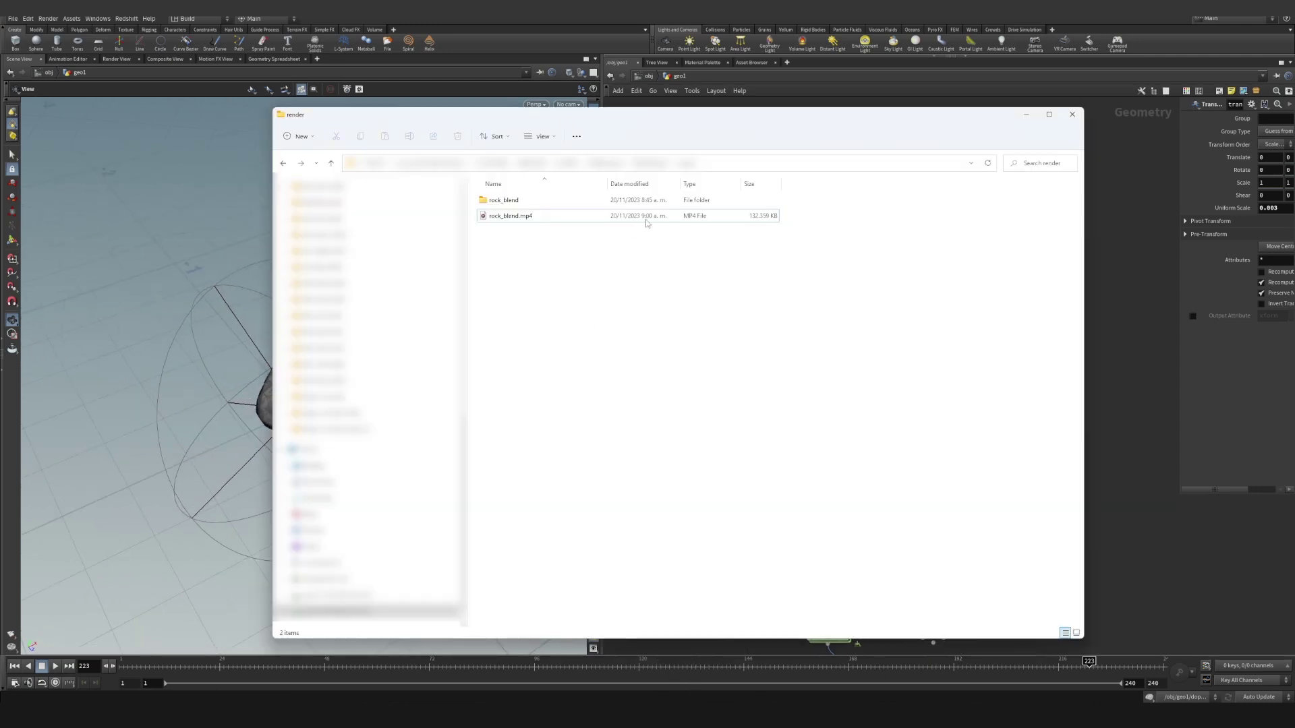
key("alt+Up")
left_click(521, 204)
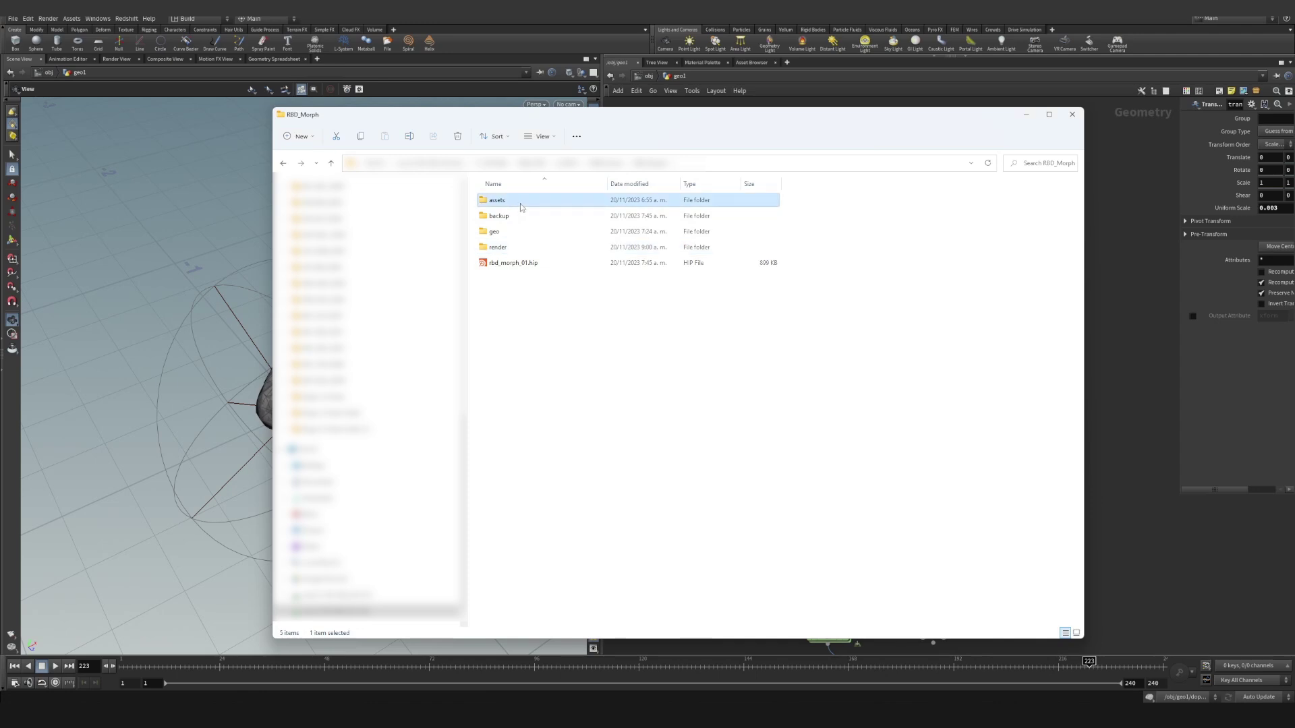
double_click(521, 205)
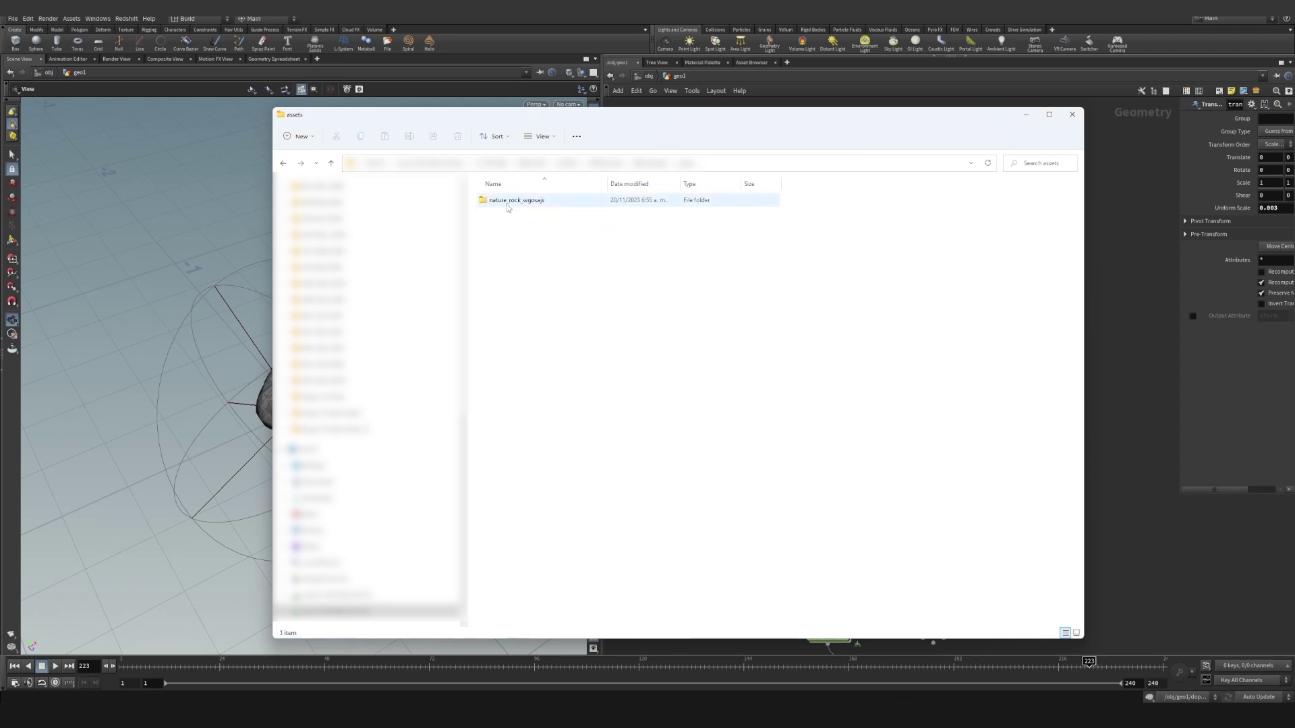
left_click(521, 202)
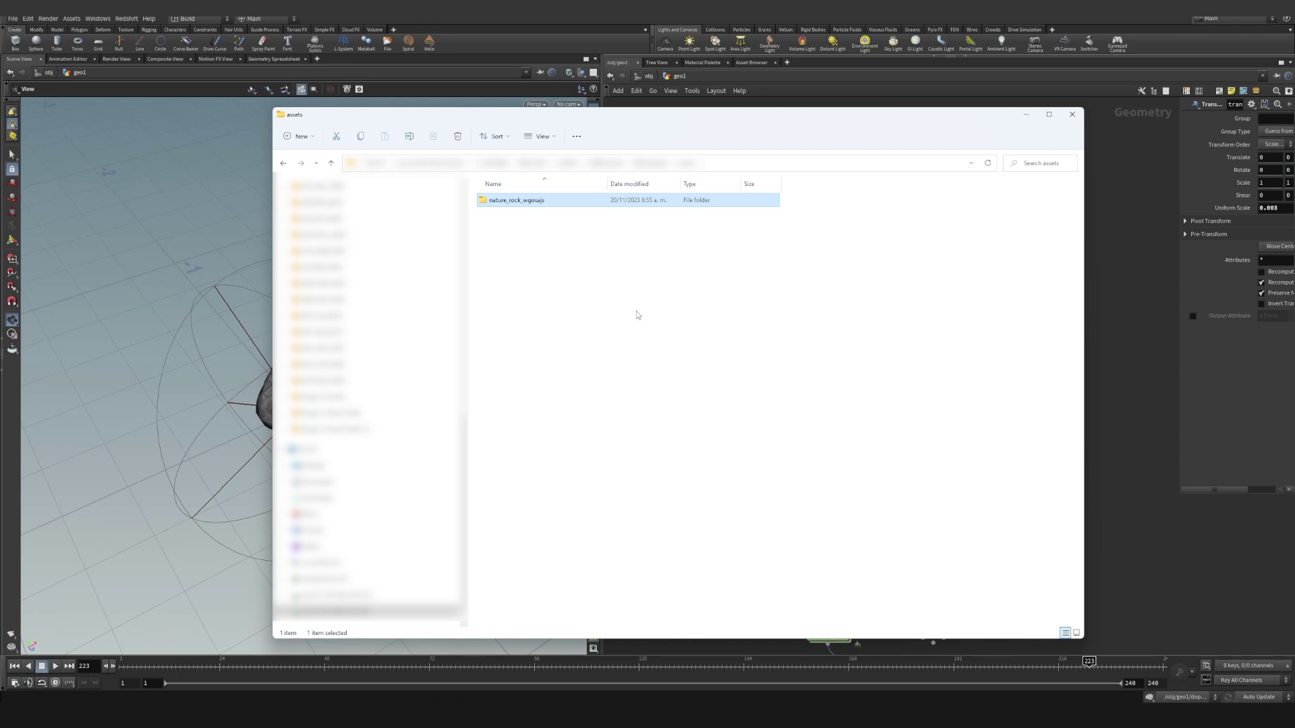
left_click(1127, 362)
Reposition the file1 and uvquickshade1 nodes around transform1 to tidy the rock branch.
left_click_drag(733, 303, 721, 291)
left_click(733, 343)
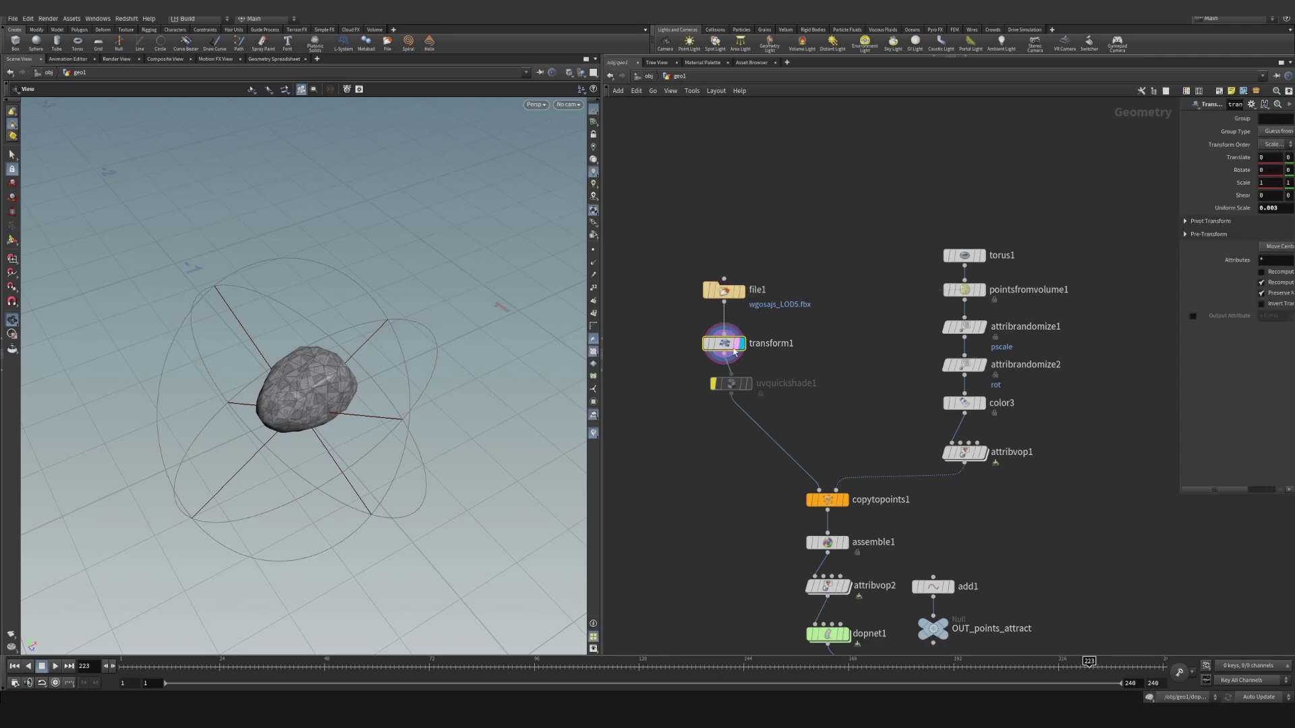
left_click_drag(731, 383, 716, 393)
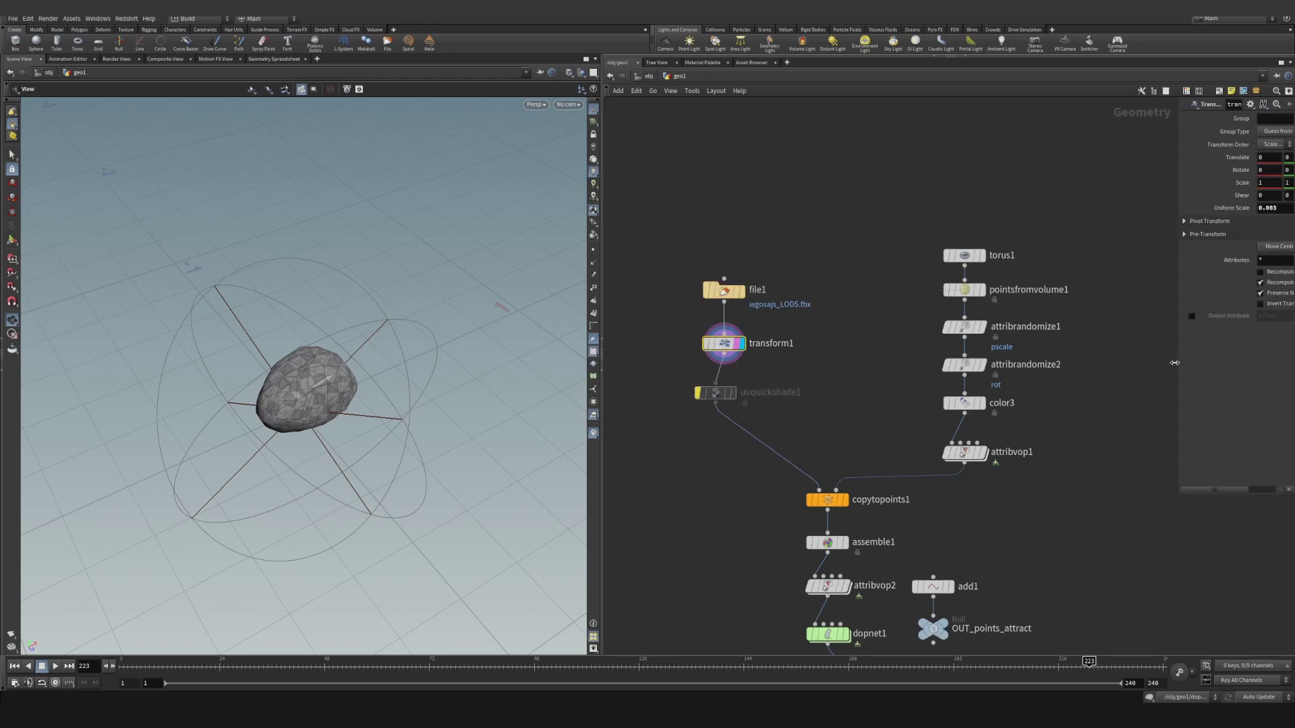
Set file1's geometry to wgosajs_LOD0.fbx from the nature_rock_wgosajs folder, listing sequence files individually in the file chooser.
left_click_drag(1179, 361, 894, 361)
left_click(754, 305)
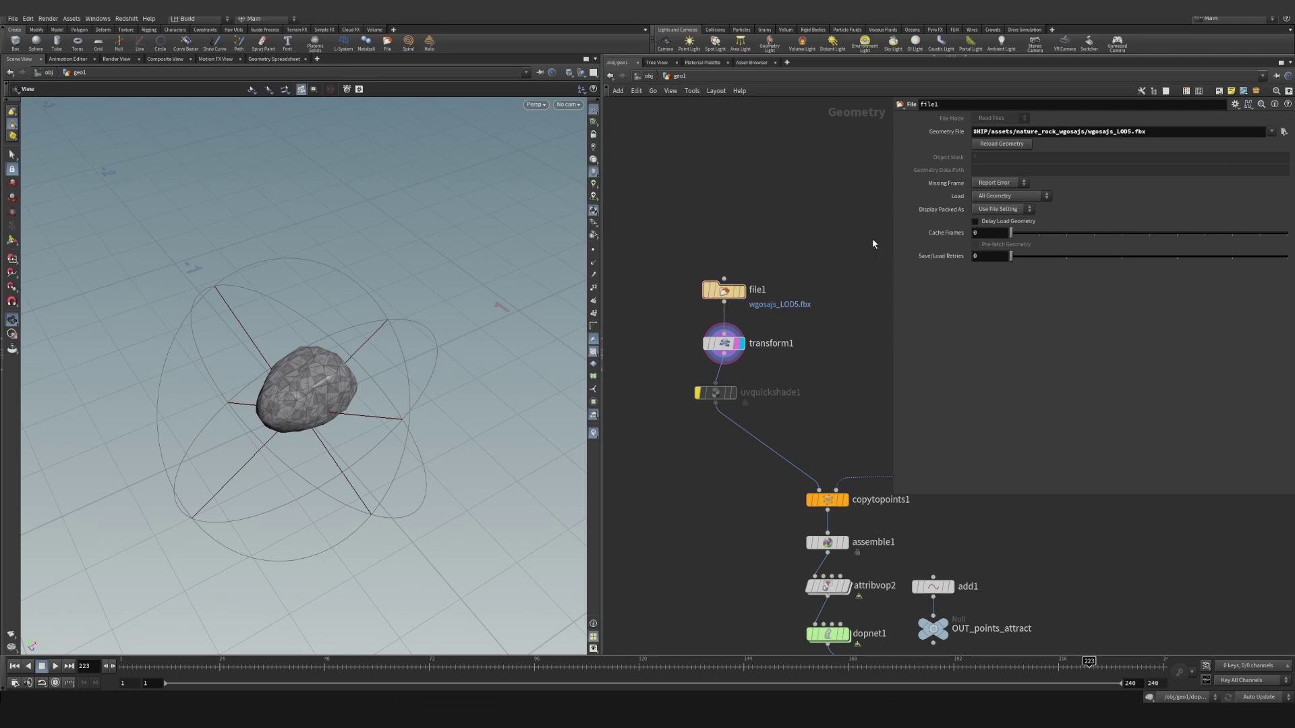
left_click(1284, 133)
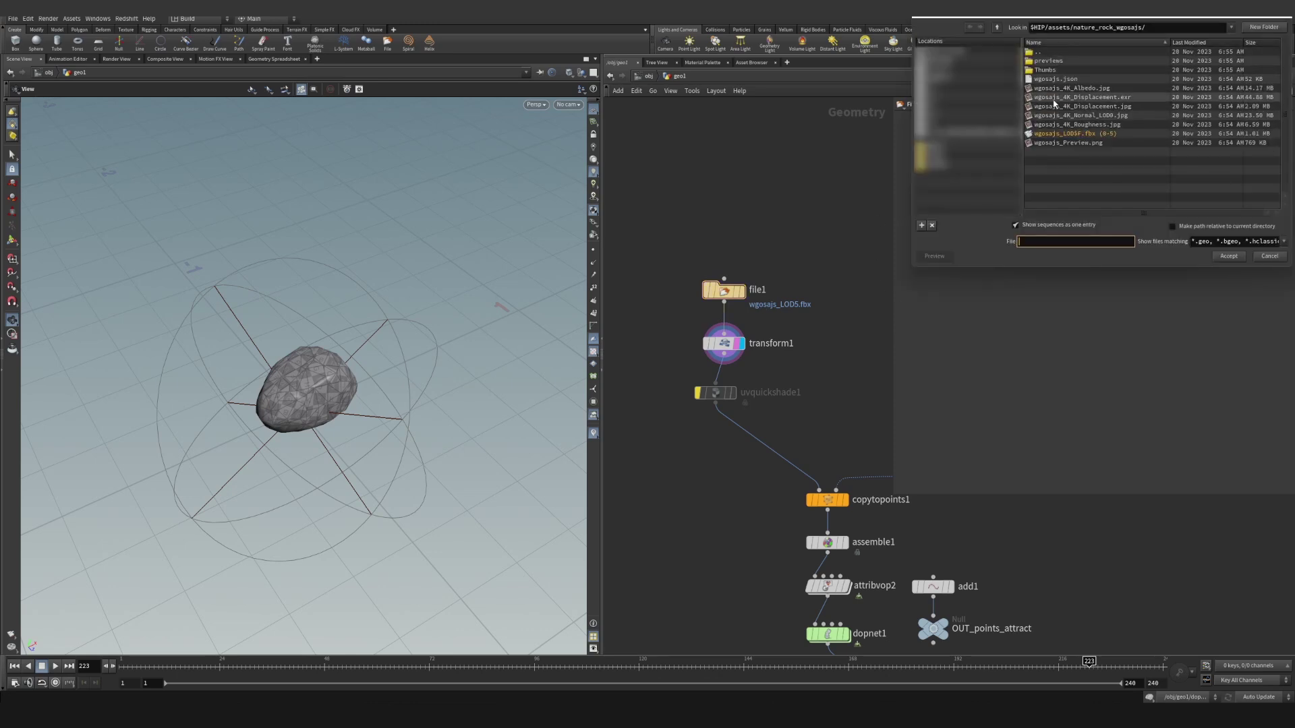
left_click(1057, 225)
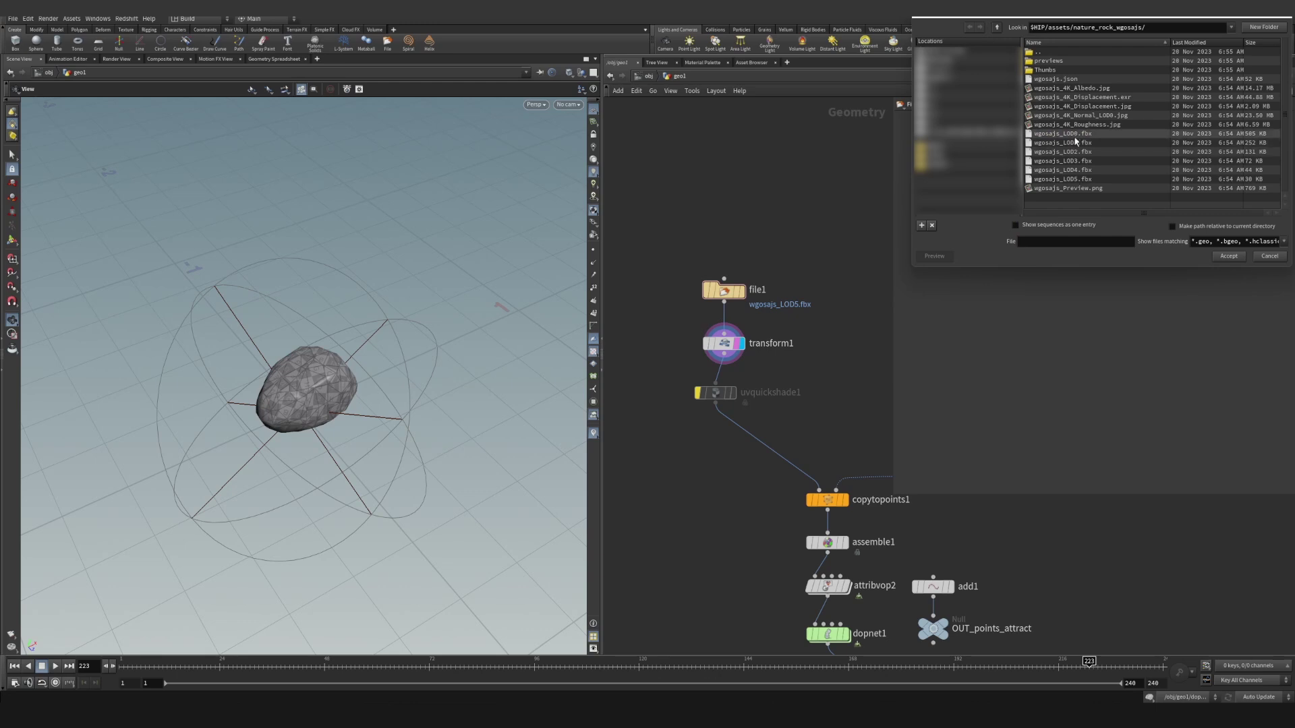
left_click(1054, 134)
left_click(1229, 257)
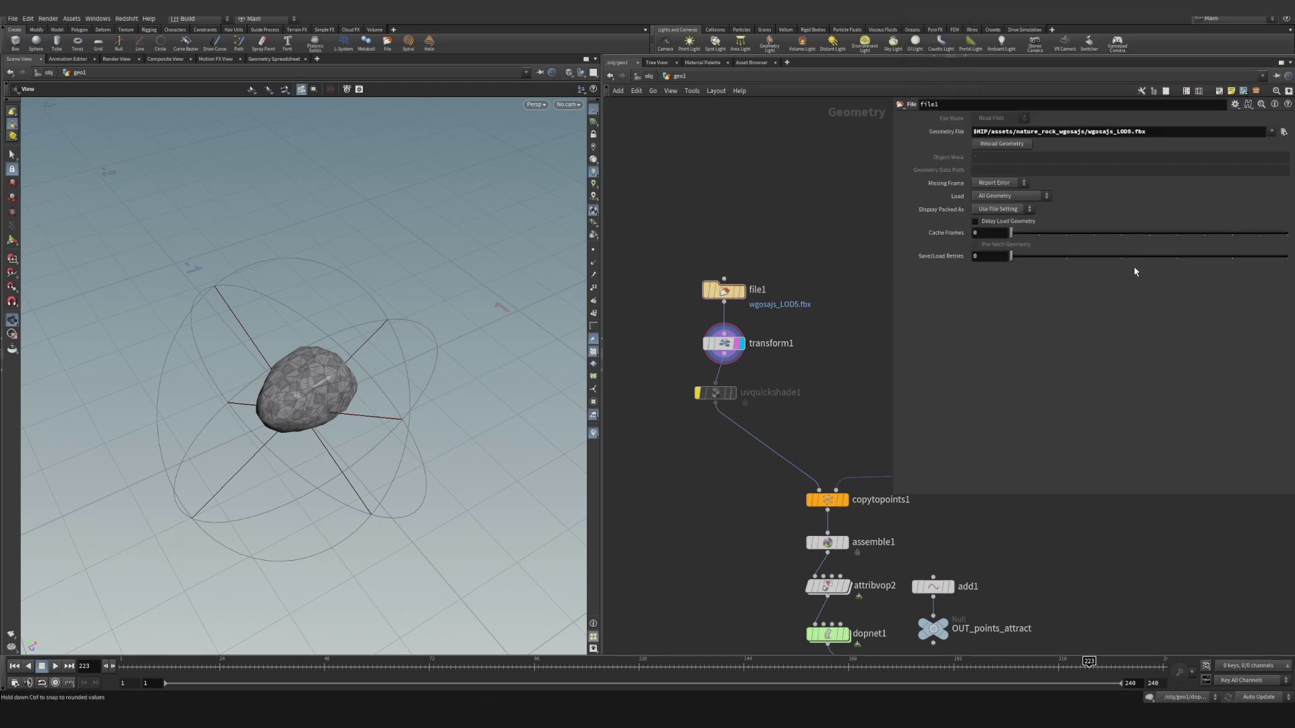
Enable and display uvquickshade1, and assign wgosajs_4K_Albedo.jpg as its texture map.
middle_click_drag(803, 399, 794, 362)
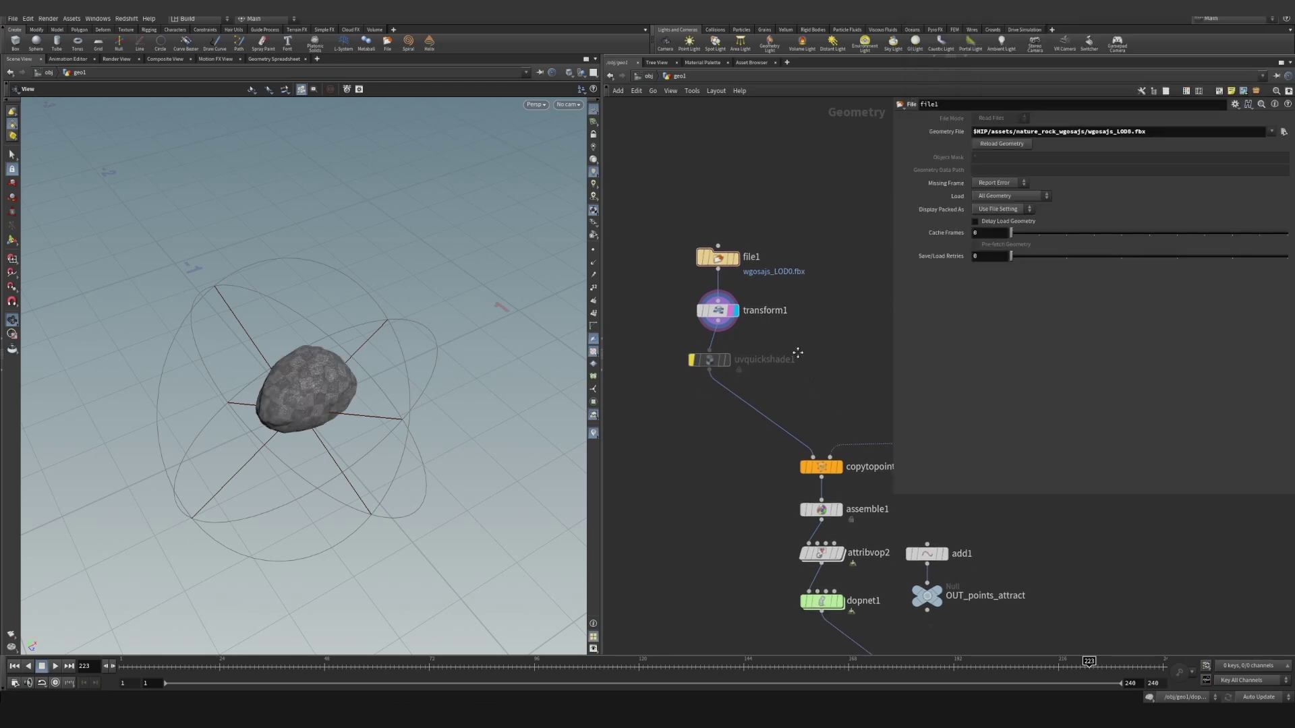
left_click(727, 357)
left_click(729, 357)
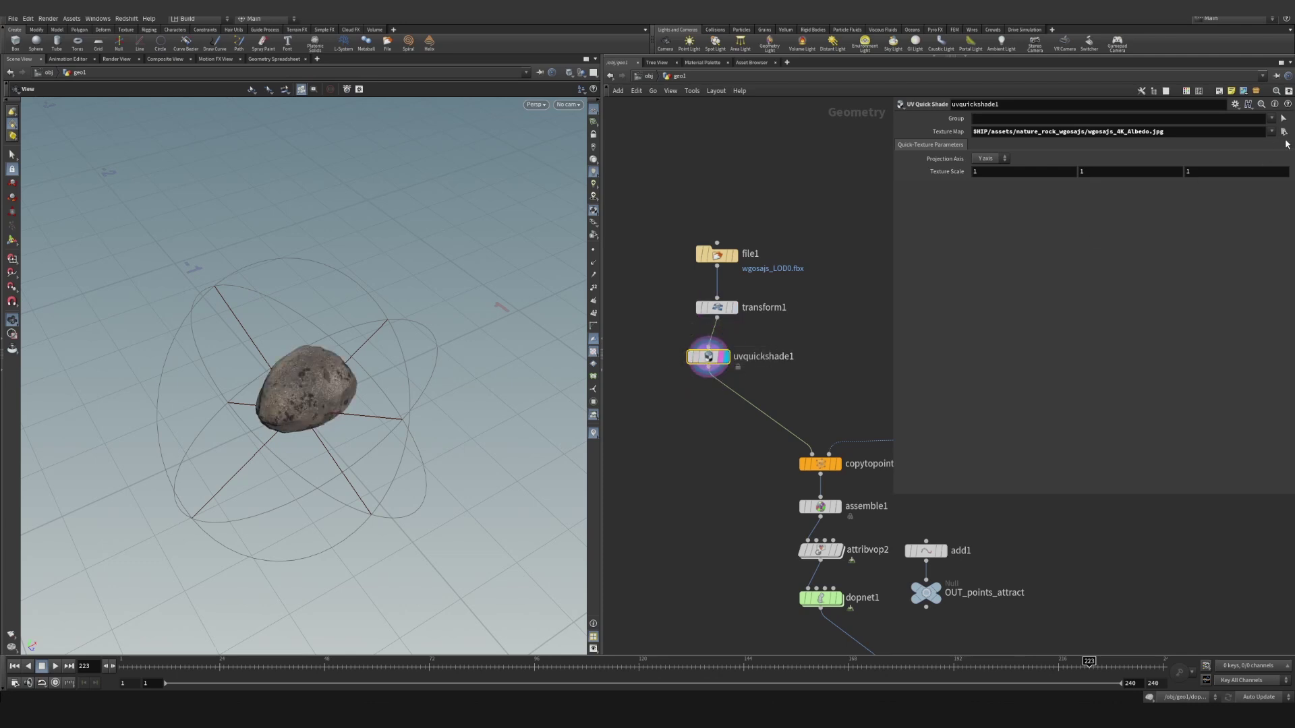
left_click(1283, 132)
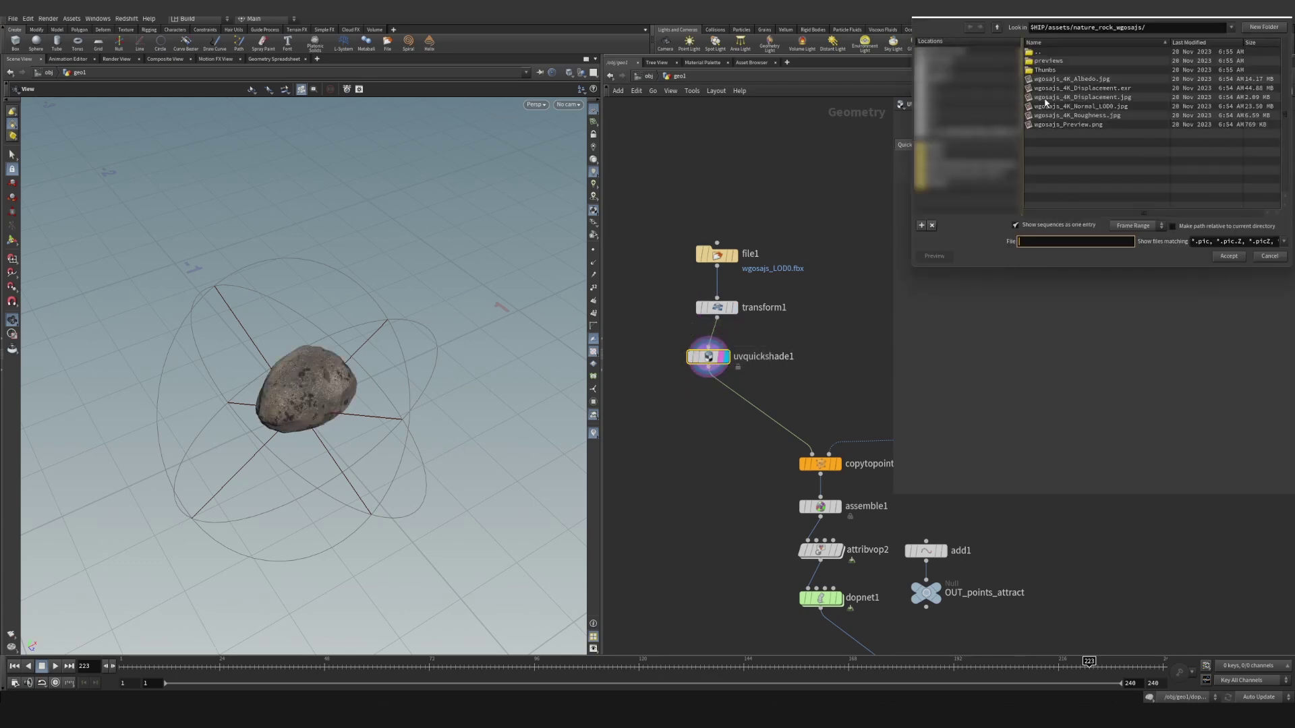
left_click(1093, 81)
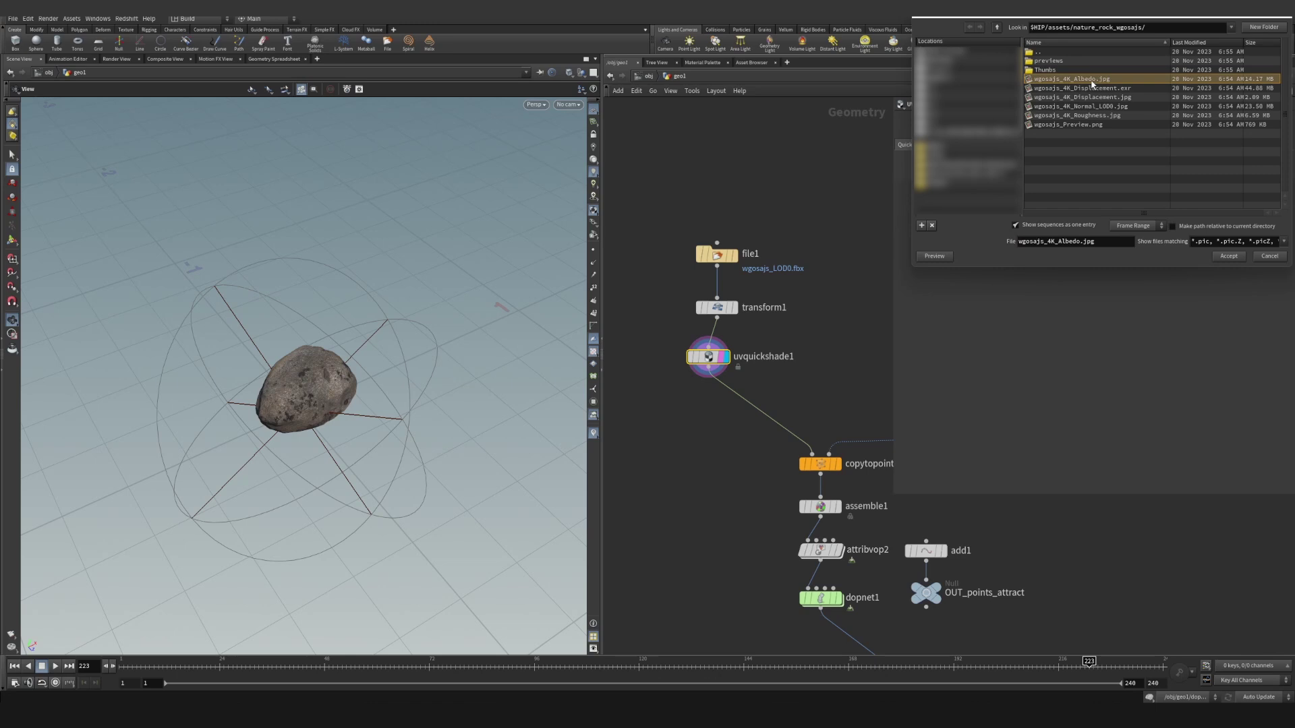
double_click(1094, 80)
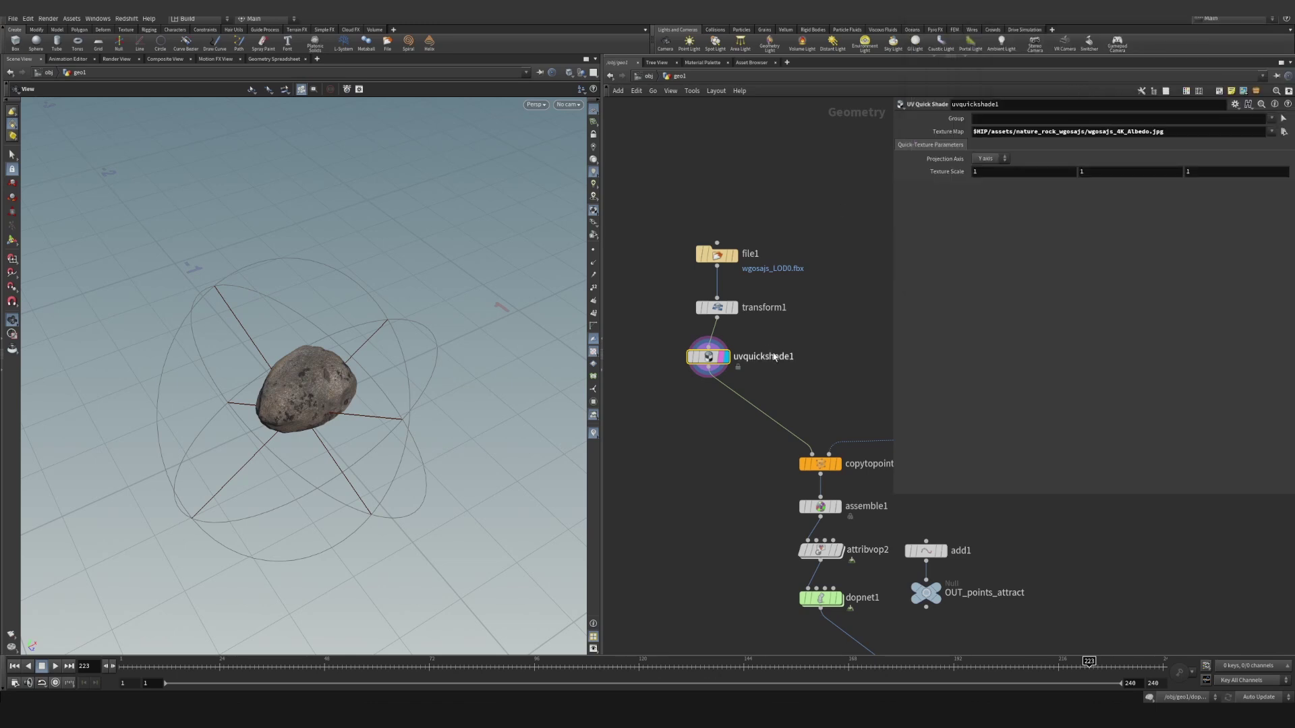
Inspect the textured rock in the viewport from several angles and distances.
right_click_drag(277, 402, 335, 393)
left_click_drag(335, 393, 304, 375)
right_click_drag(303, 376, 121, 485)
middle_click_drag(121, 486, 92, 512)
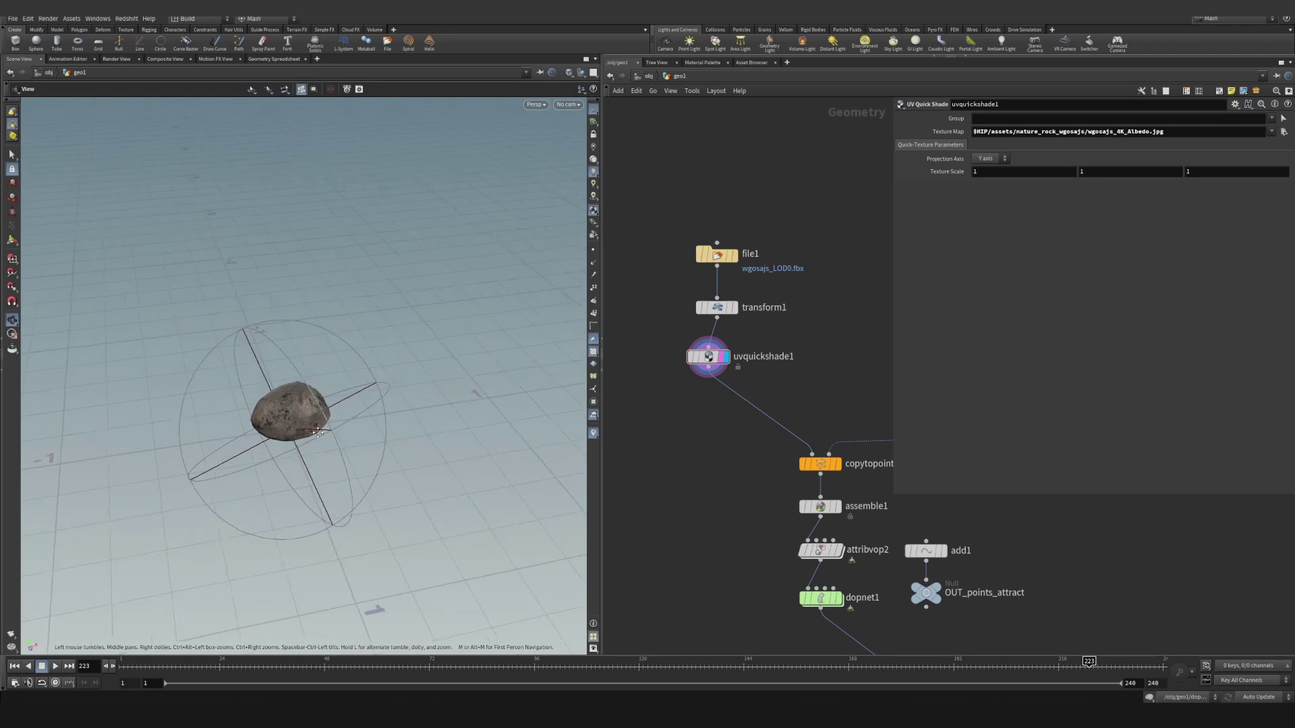
right_click_drag(296, 408, 360, 383)
left_click_drag(312, 405, 313, 417)
Display the torus1 node in the point-scattering branch and look at it through cam1.
middle_click_drag(839, 380, 746, 389)
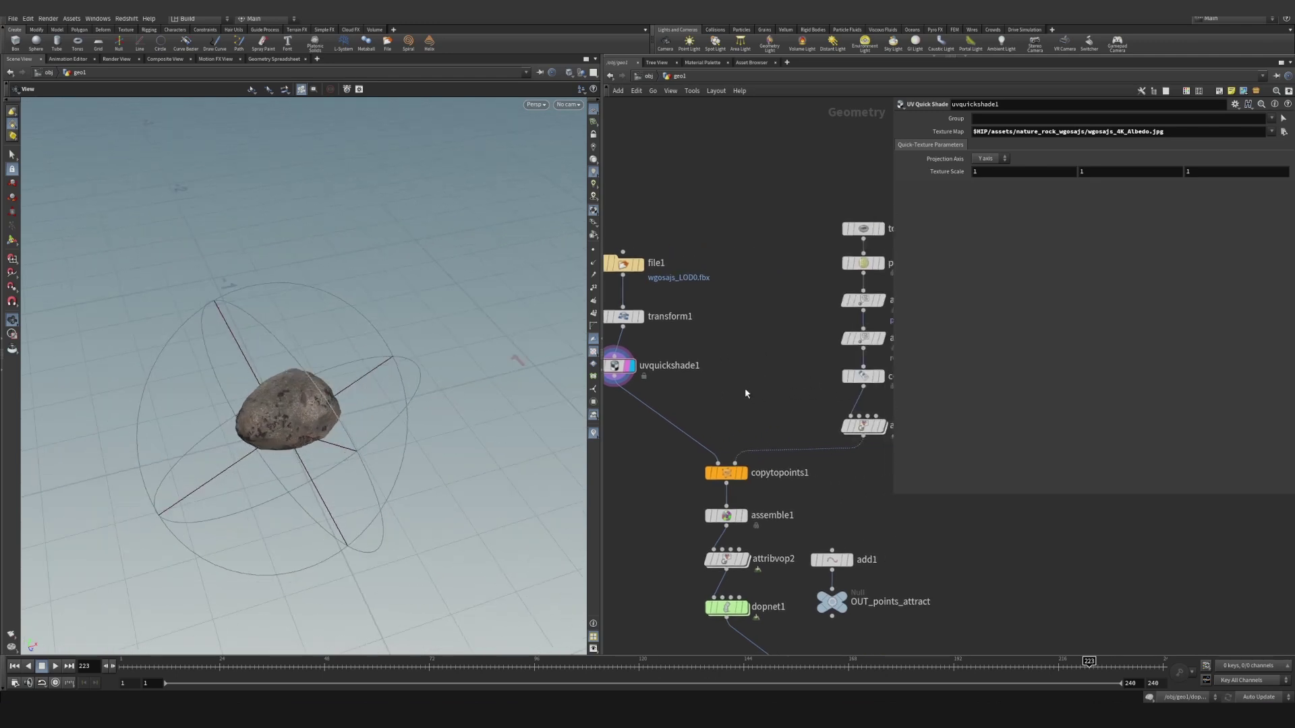
left_click_drag(893, 387, 978, 358)
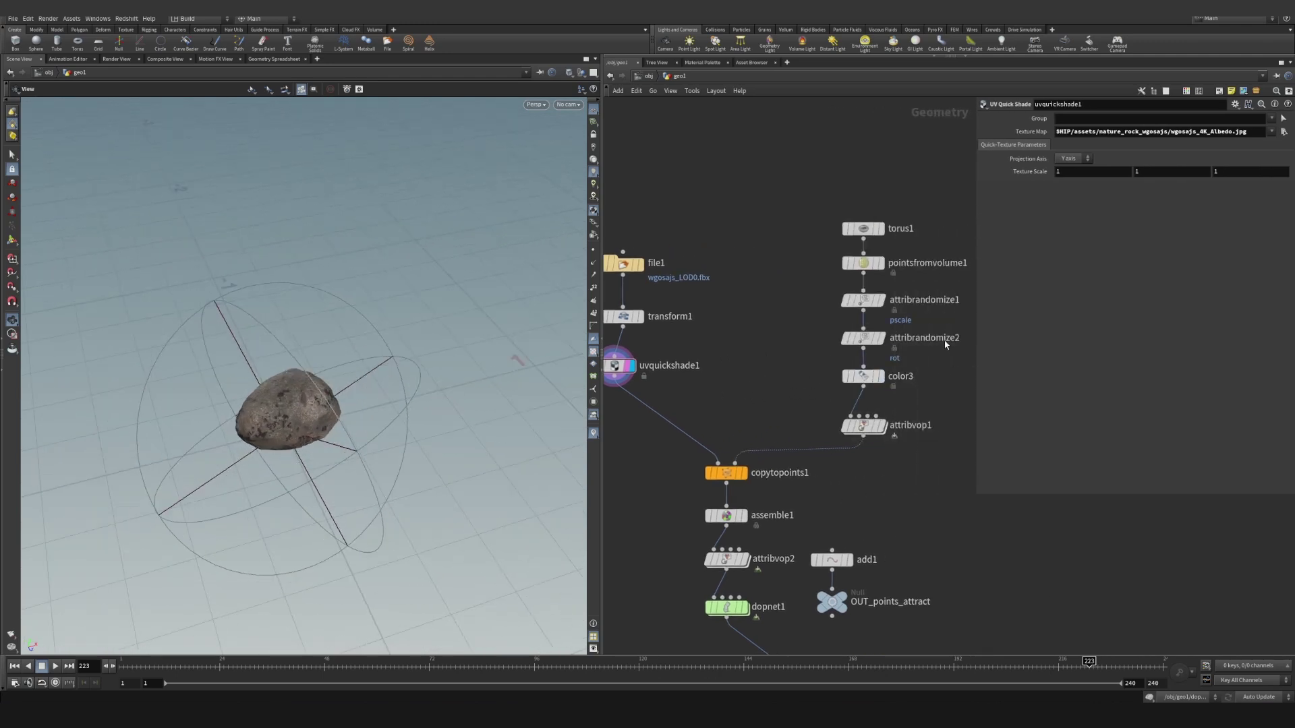
middle_click_drag(945, 344, 850, 409)
left_click_drag(695, 271, 790, 293)
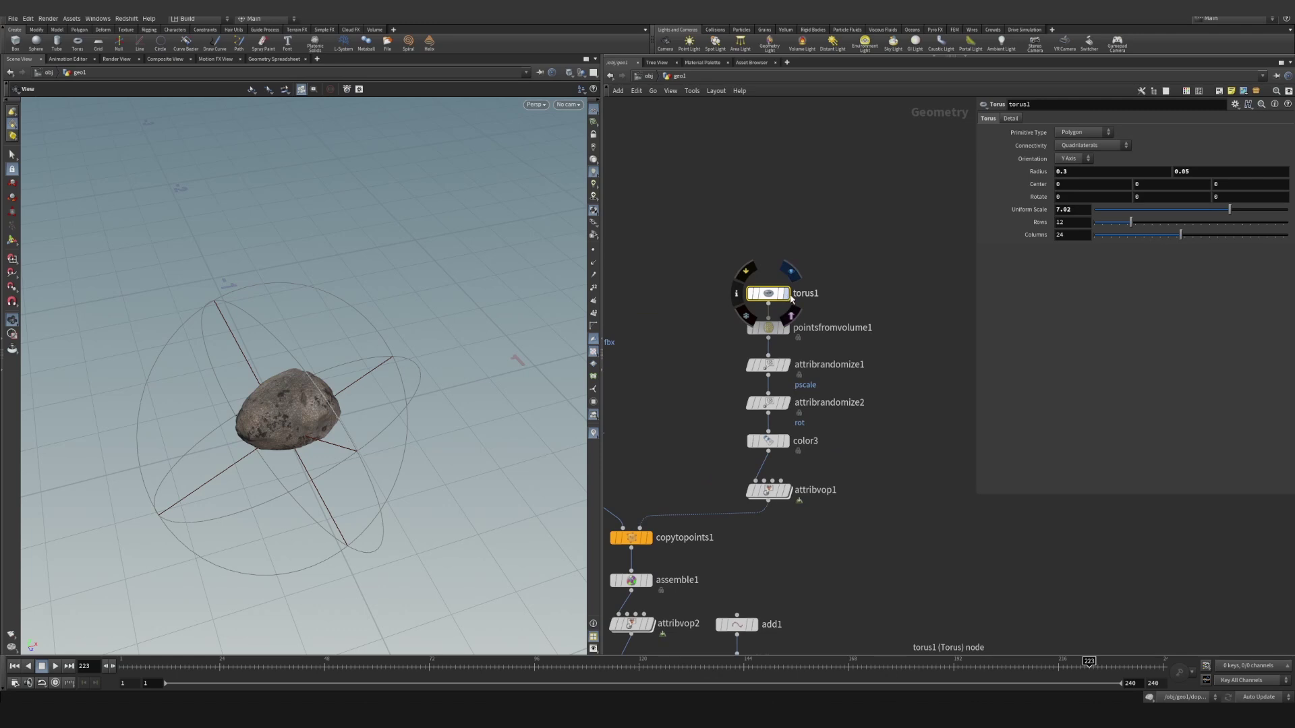
left_click(786, 294)
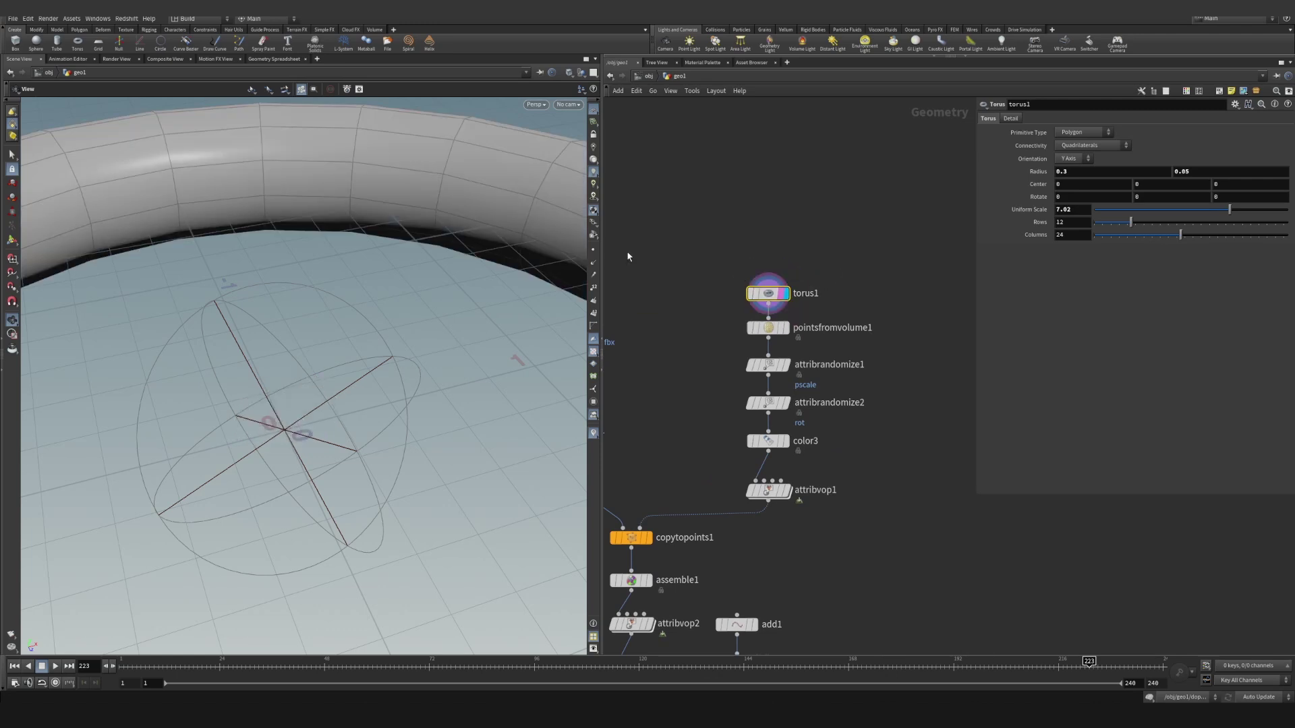
left_click(568, 105)
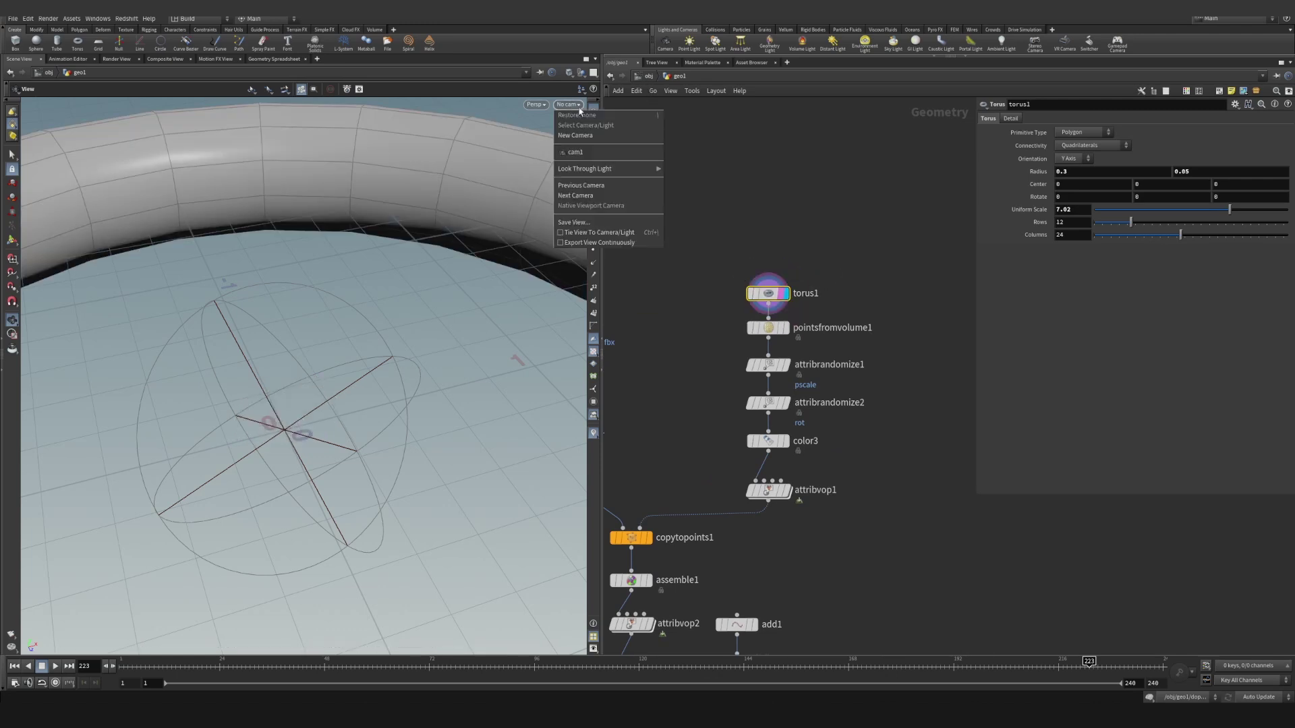
left_click(576, 152)
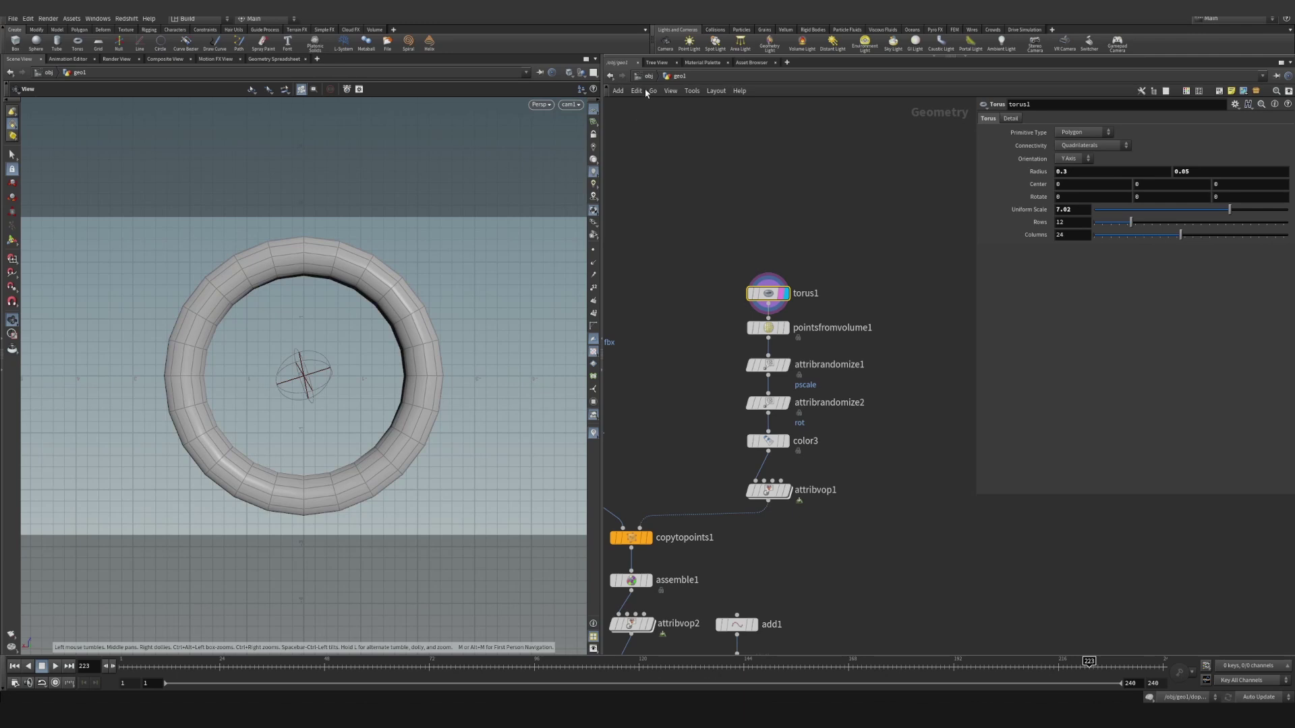
Return to the object level and show cam1's transform parameters.
key("u")
middle_click_drag(943, 270, 674, 313)
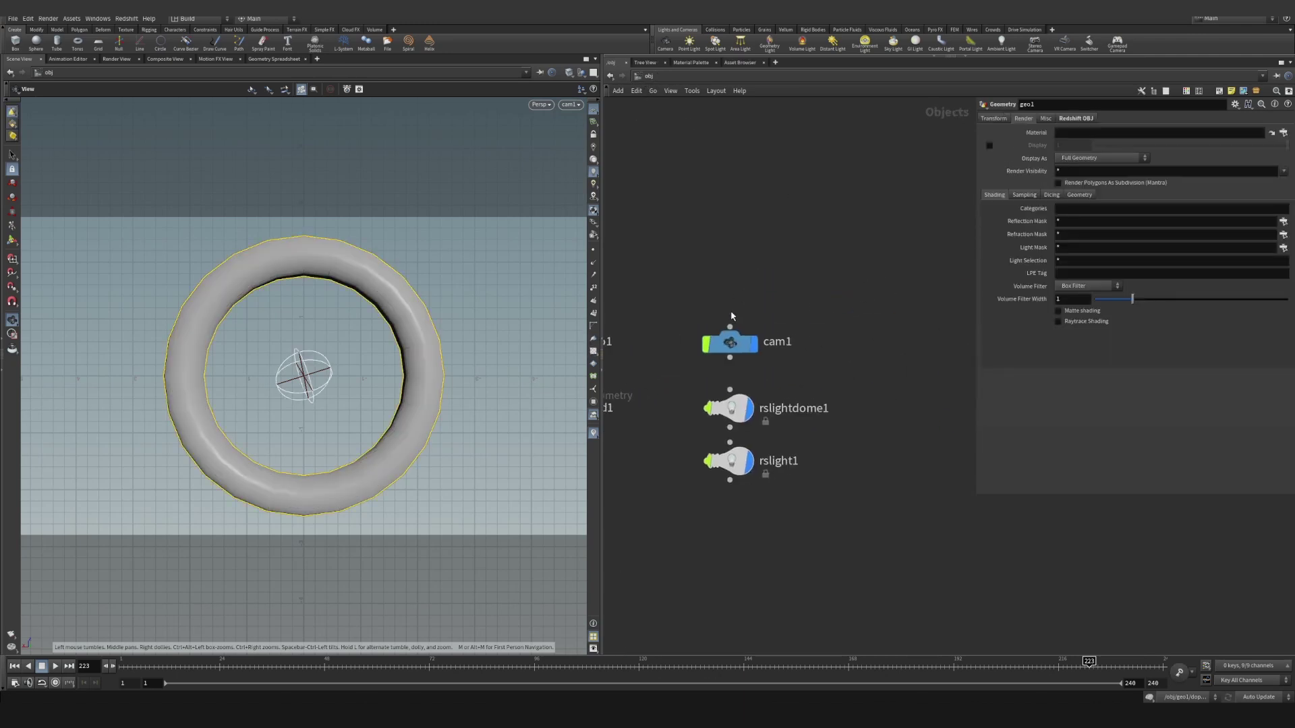
left_click_drag(675, 313, 806, 357)
middle_click_drag(656, 299, 799, 310)
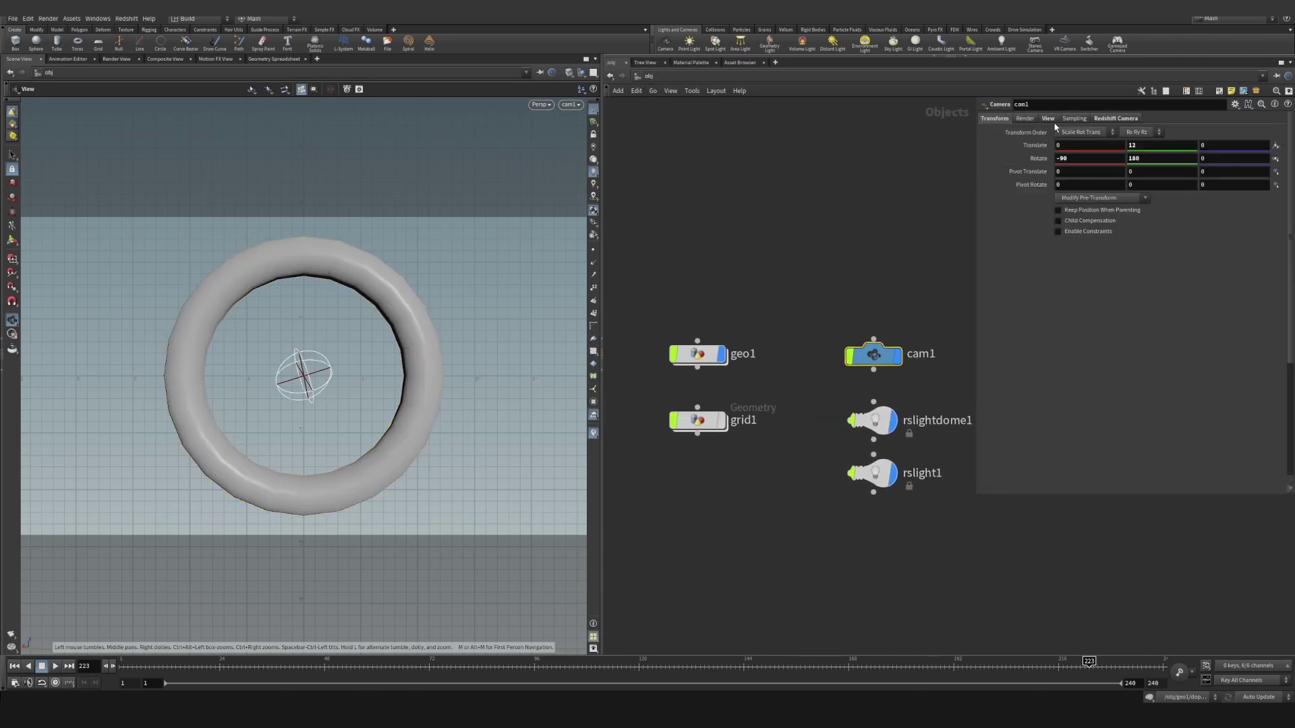
Review cam1's translate and rotate values, its View parameters and its Redshift Camera settings.
left_click(1138, 146)
left_click(1086, 160)
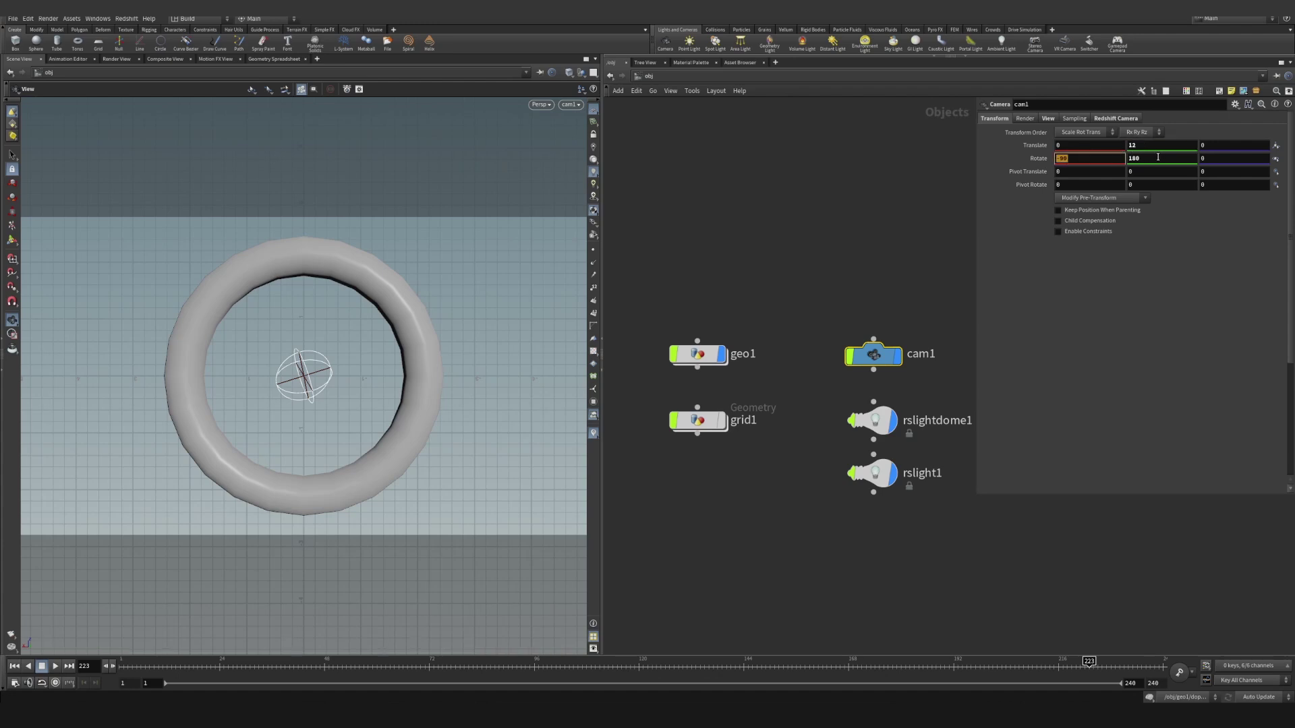
left_click(1156, 157)
left_click(868, 200)
left_click(1048, 118)
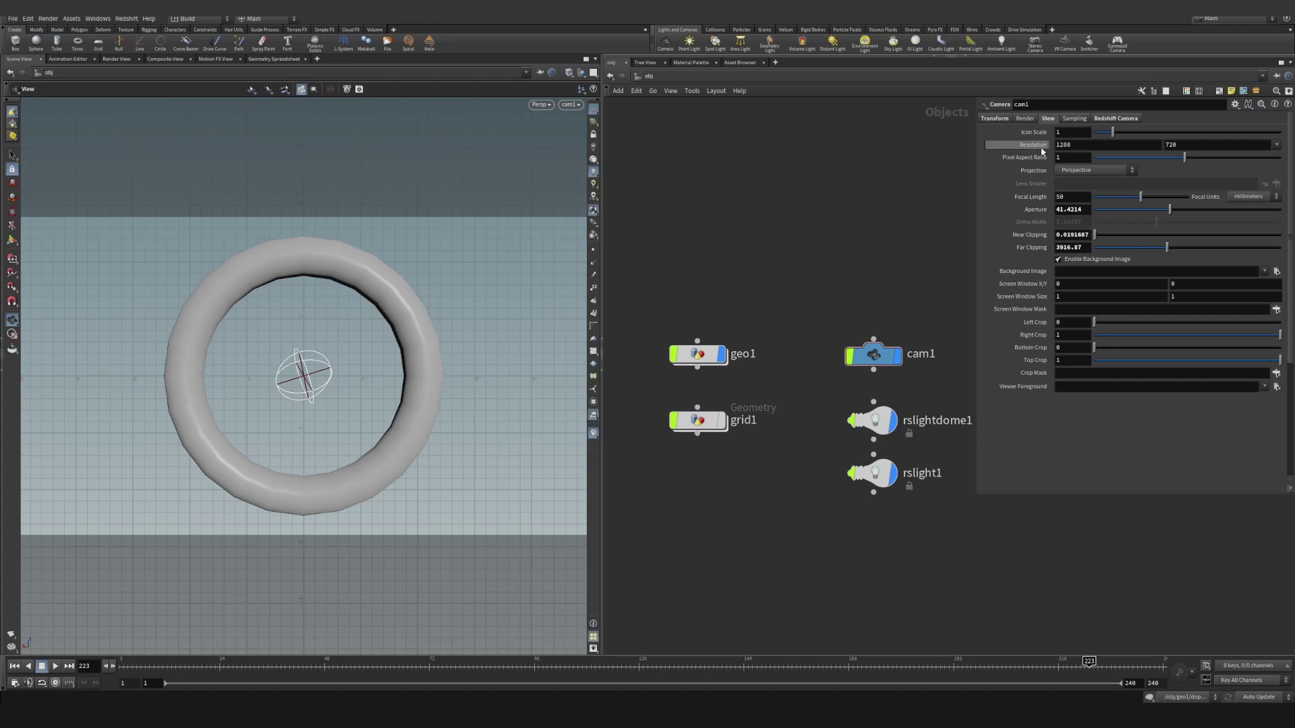
left_click(1103, 120)
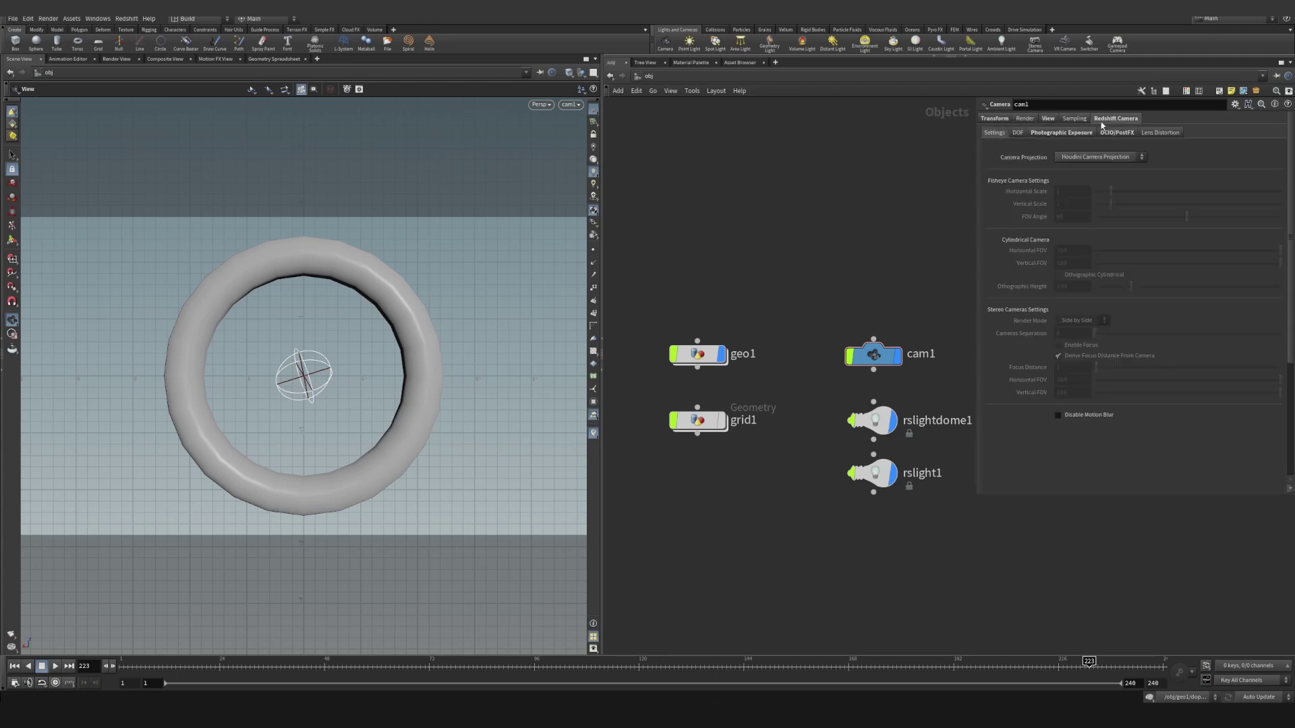
left_click(995, 119)
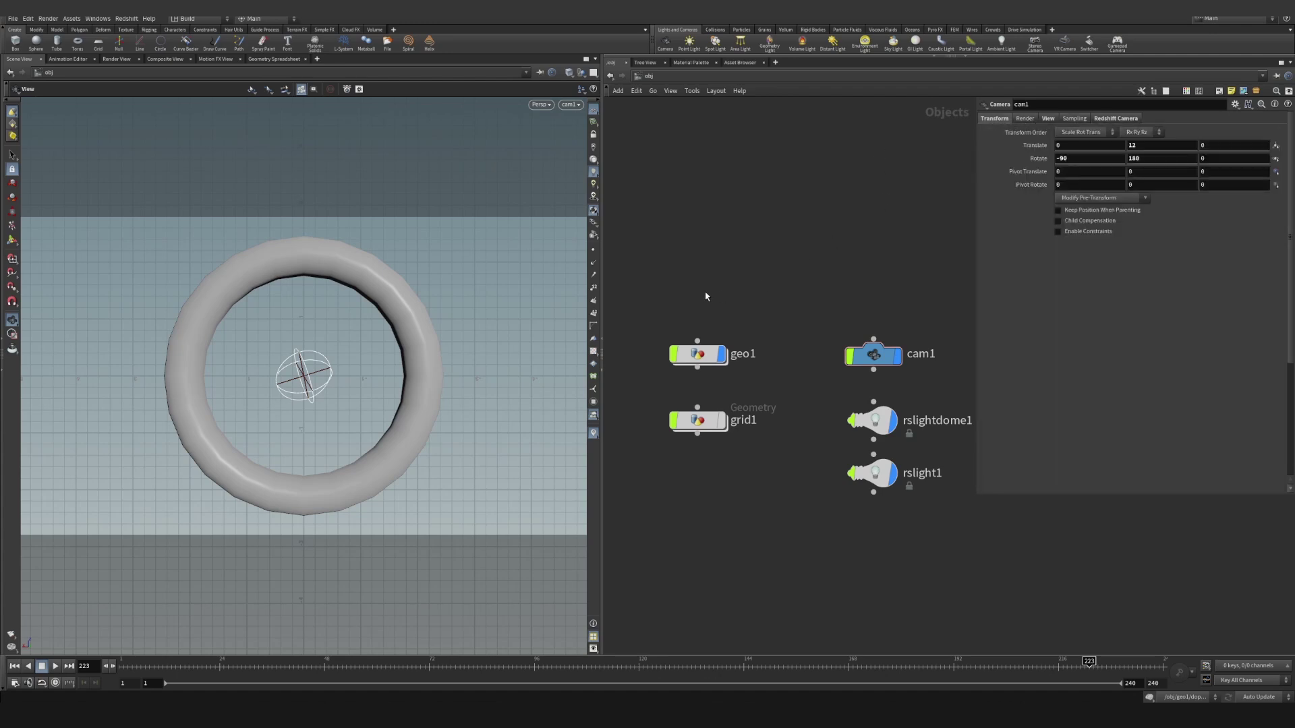
Inside geo1, try different radius values on torus1 and set its uniform scale to 6.91.
double_click(698, 354)
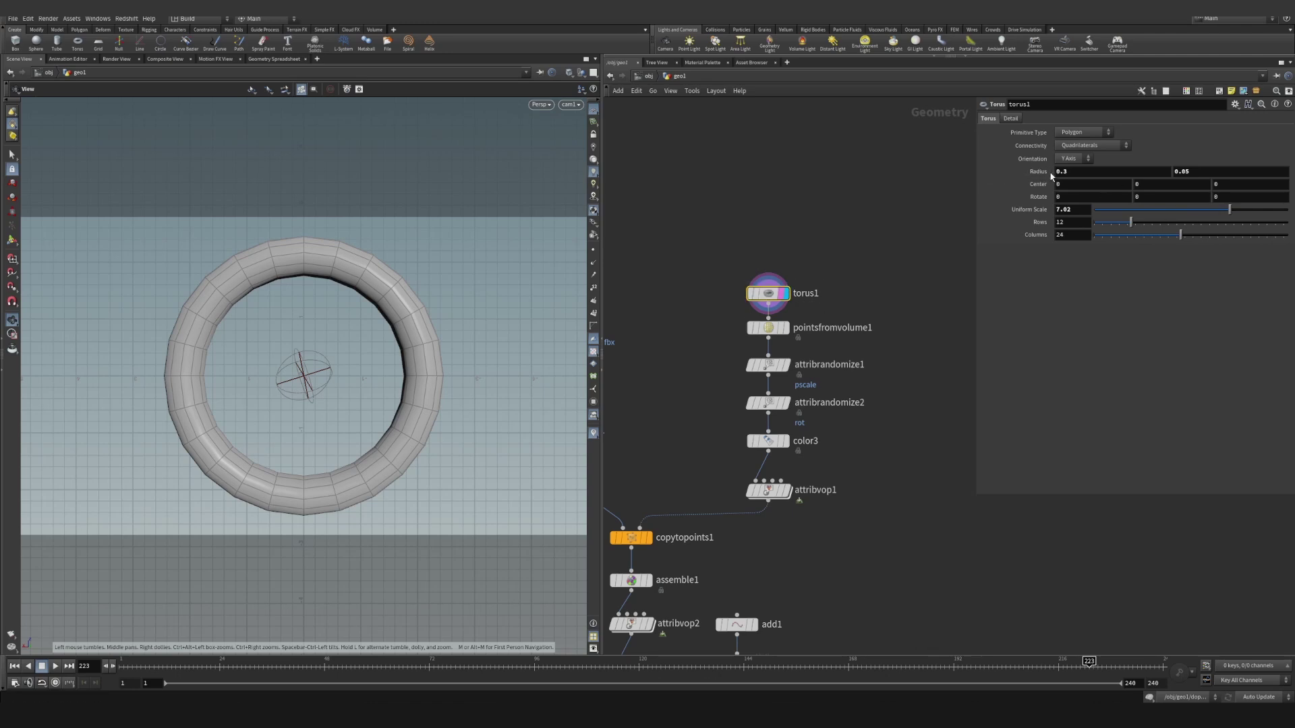
mouse_move(1032, 173)
middle_mouse_down()
mouse_move(1030, 191)
mouse_move(1011, 191)
mouse_move(1047, 189)
mouse_move(1036, 195)
middle_mouse_up()
left_click_drag(1220, 209, 1188, 205)
mouse_move(1042, 177)
middle_mouse_down()
mouse_move(1044, 191)
mouse_move(986, 191)
mouse_move(1039, 189)
middle_mouse_up()
key("ctrl+z")
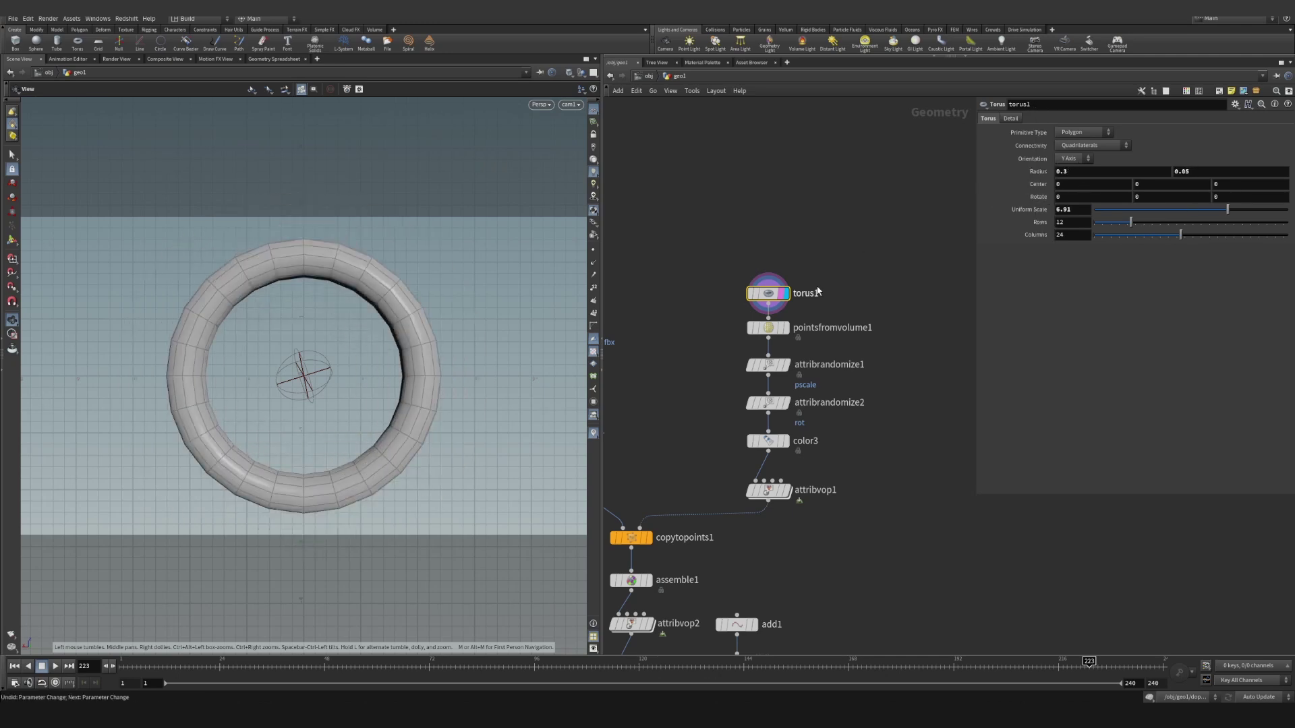
Display the pointsfromvolume1 node and increase torus1's radius to thicken the ring.
left_click(784, 328)
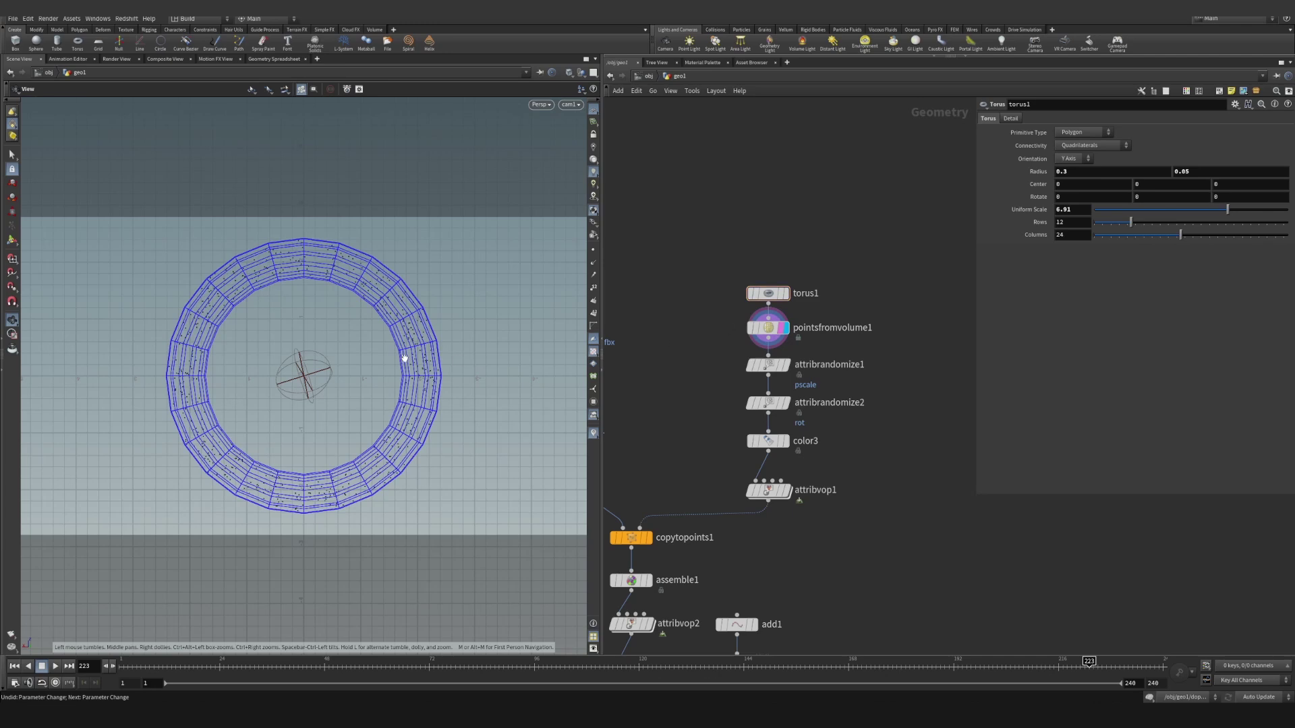
left_click(769, 328)
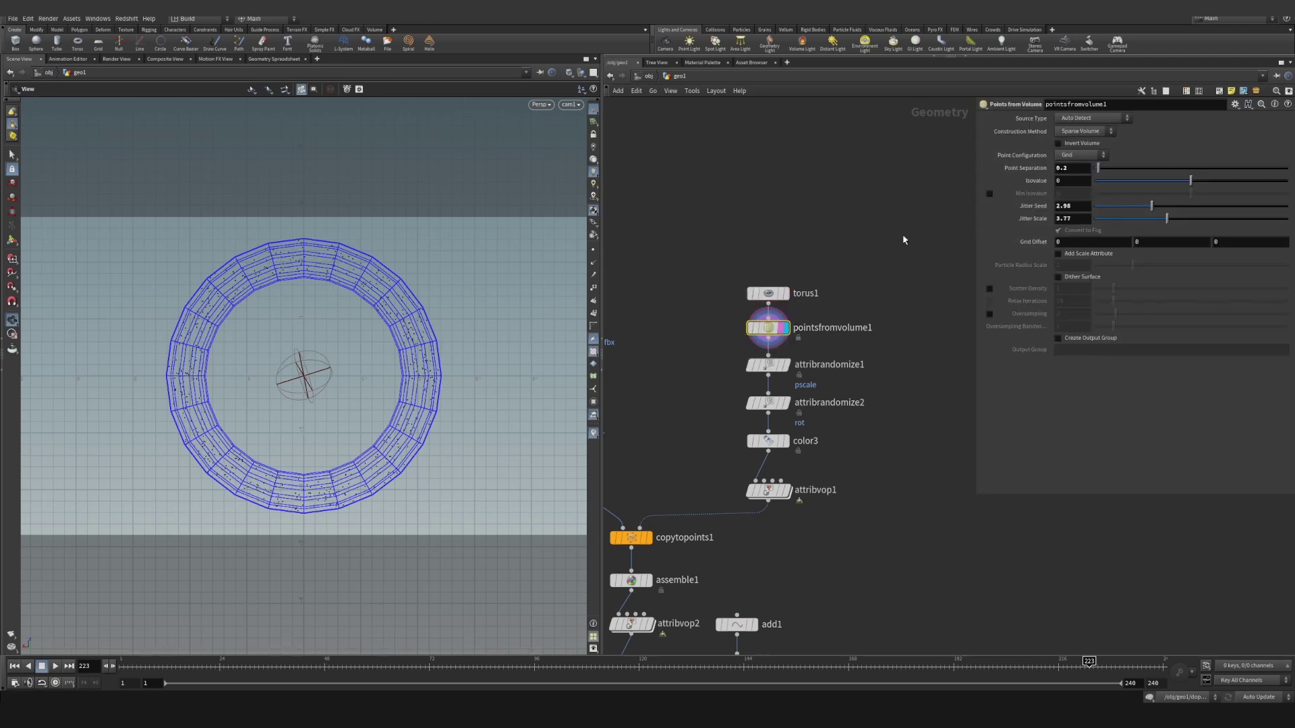
left_click_drag(721, 270, 806, 293)
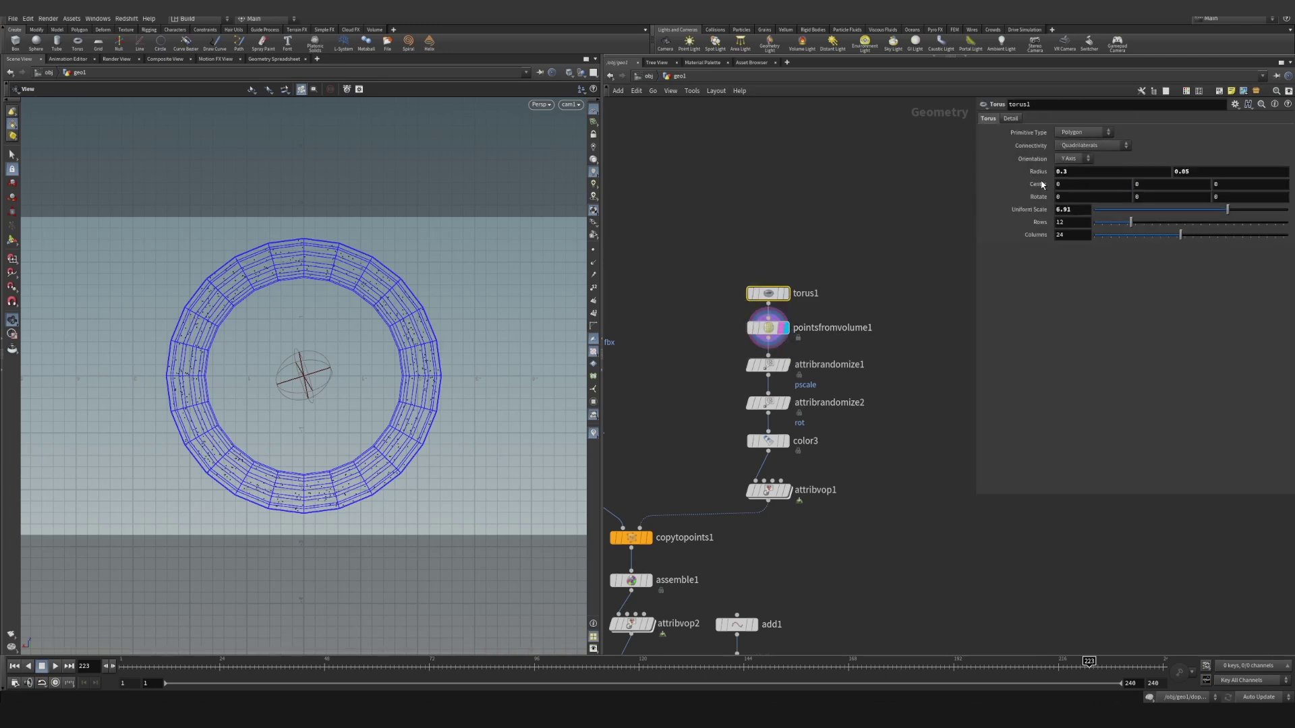
middle_click_drag(1039, 173, 1119, 196)
Try a point separation of 0.5 on pointsfromvolume1 and undo the change.
right_click(794, 328)
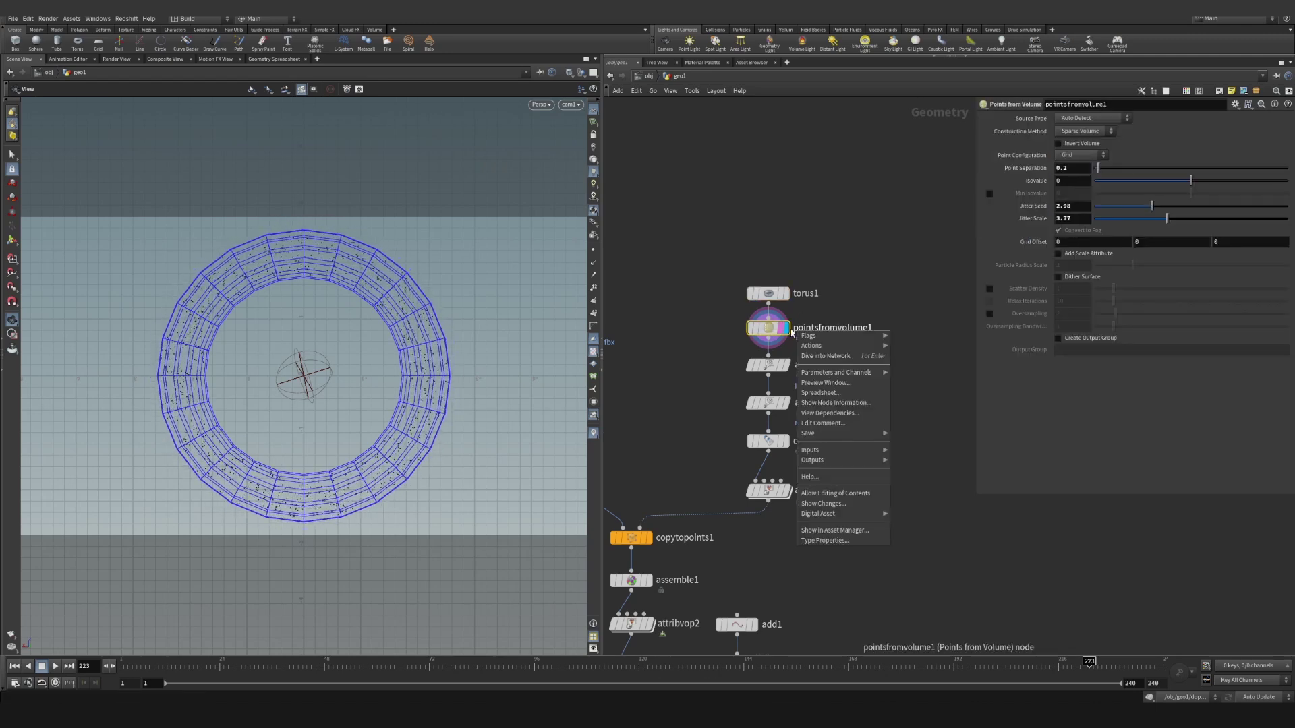
left_click(885, 280)
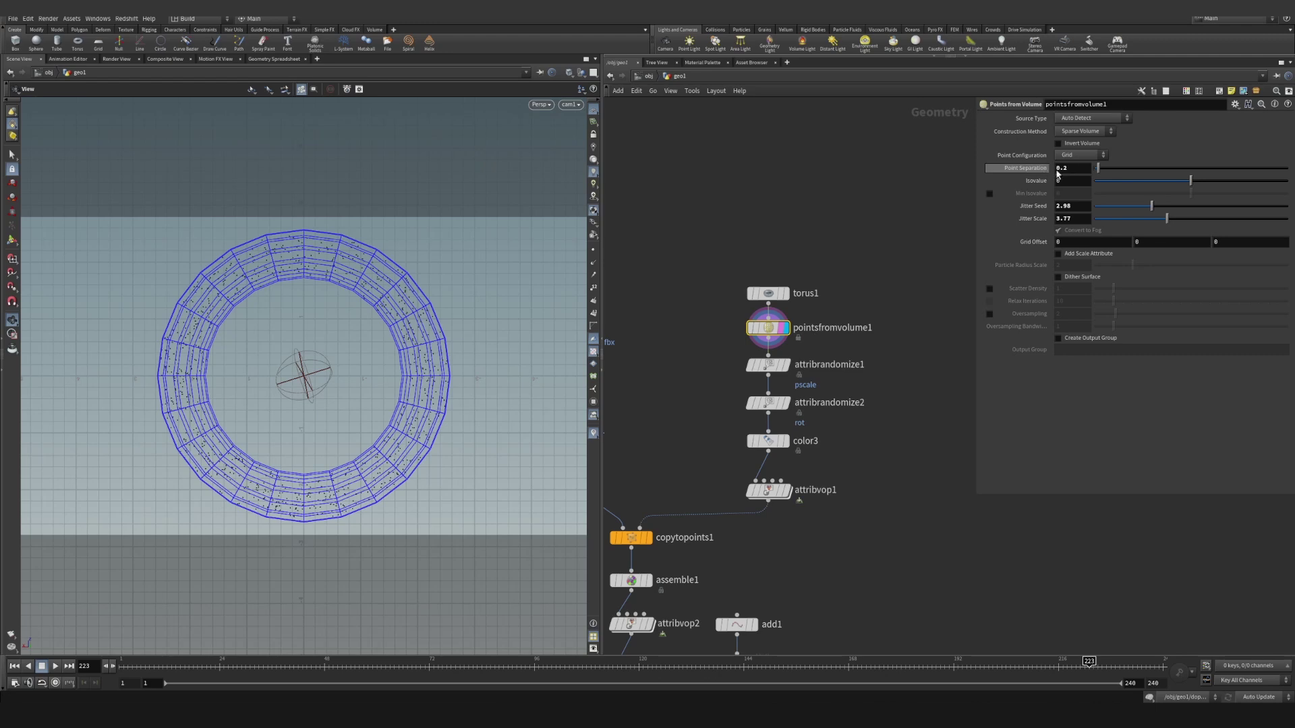
left_click_drag(1098, 168, 957, 177)
key("Return")
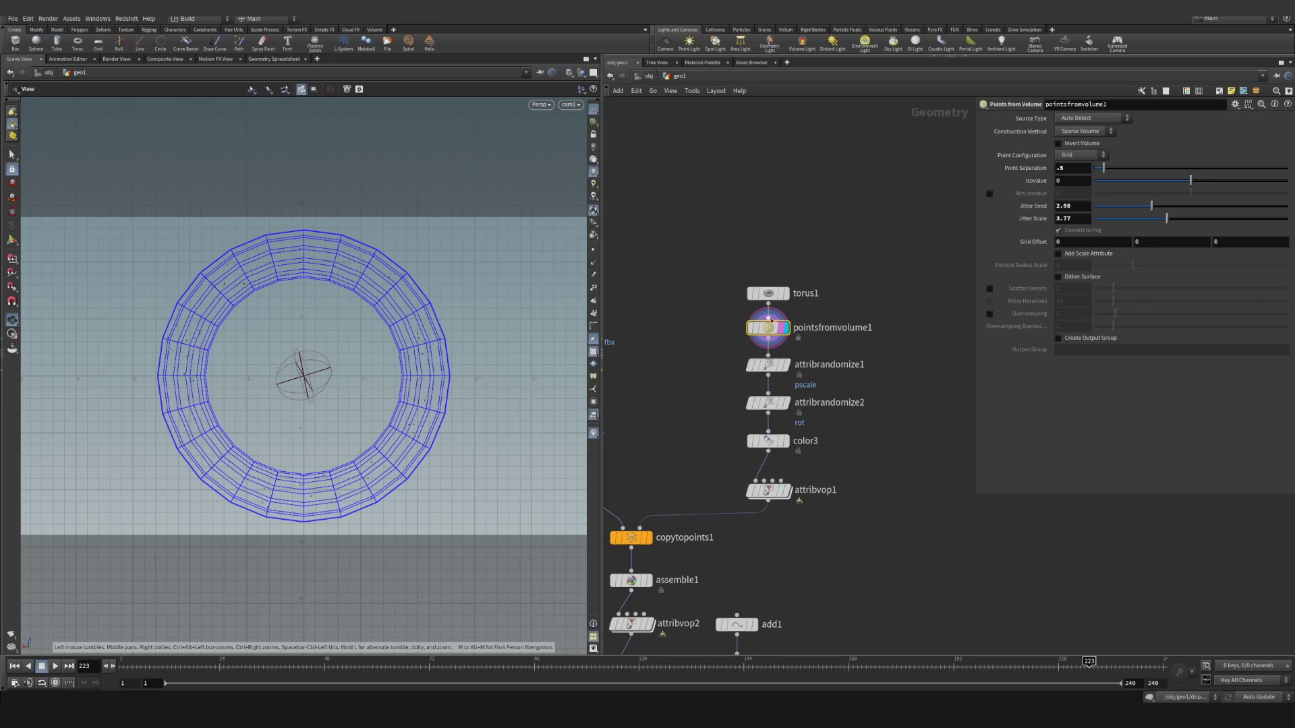
key("ctrl+z")
Wire pointsfromvolume1 directly into the target points input of copytopoints1, and display copytopoints1.
middle_click_drag(859, 289, 891, 250)
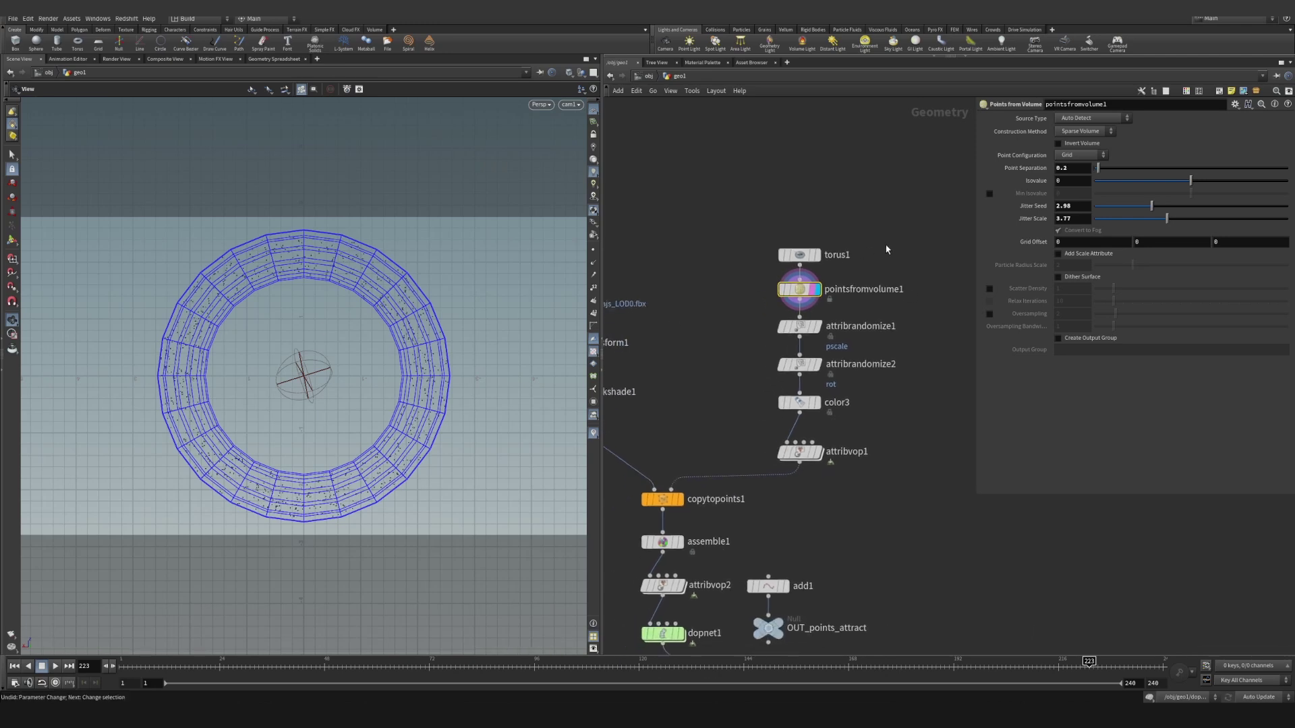
left_click(798, 326)
middle_click_drag(671, 342, 729, 327)
left_click(856, 286)
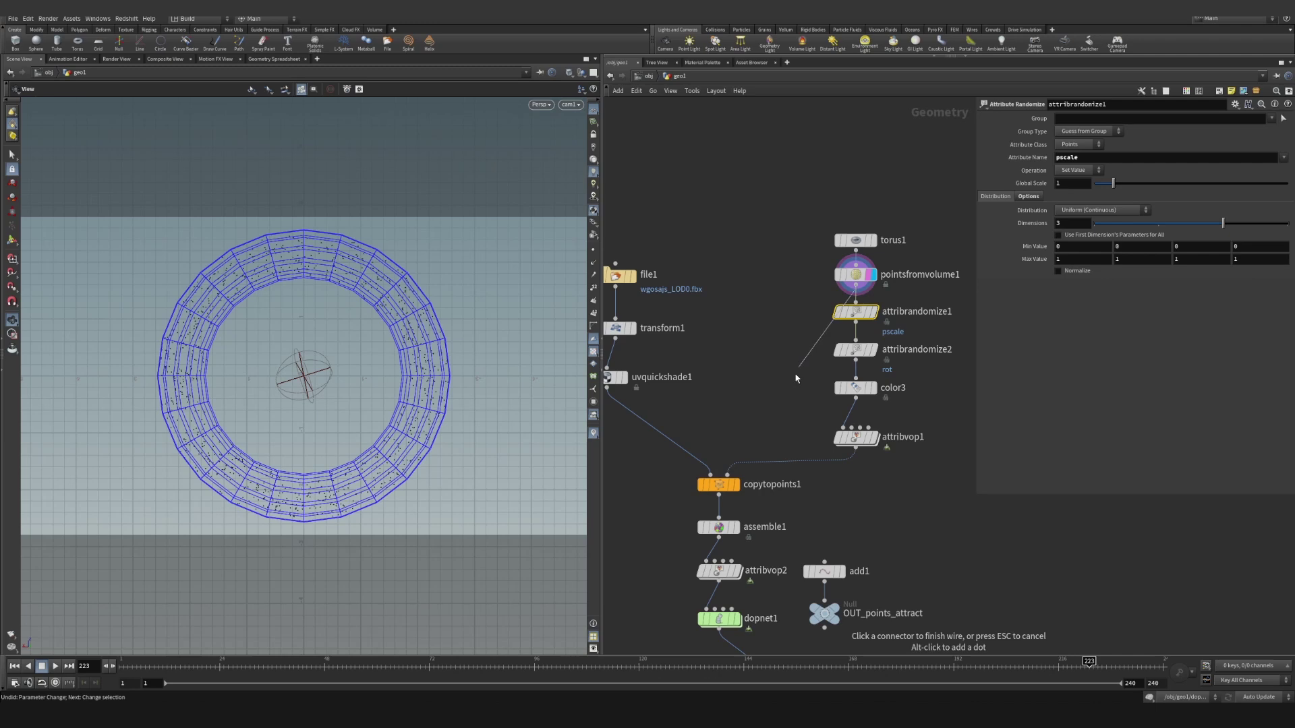
left_click(727, 475)
left_click_drag(727, 483, 715, 450)
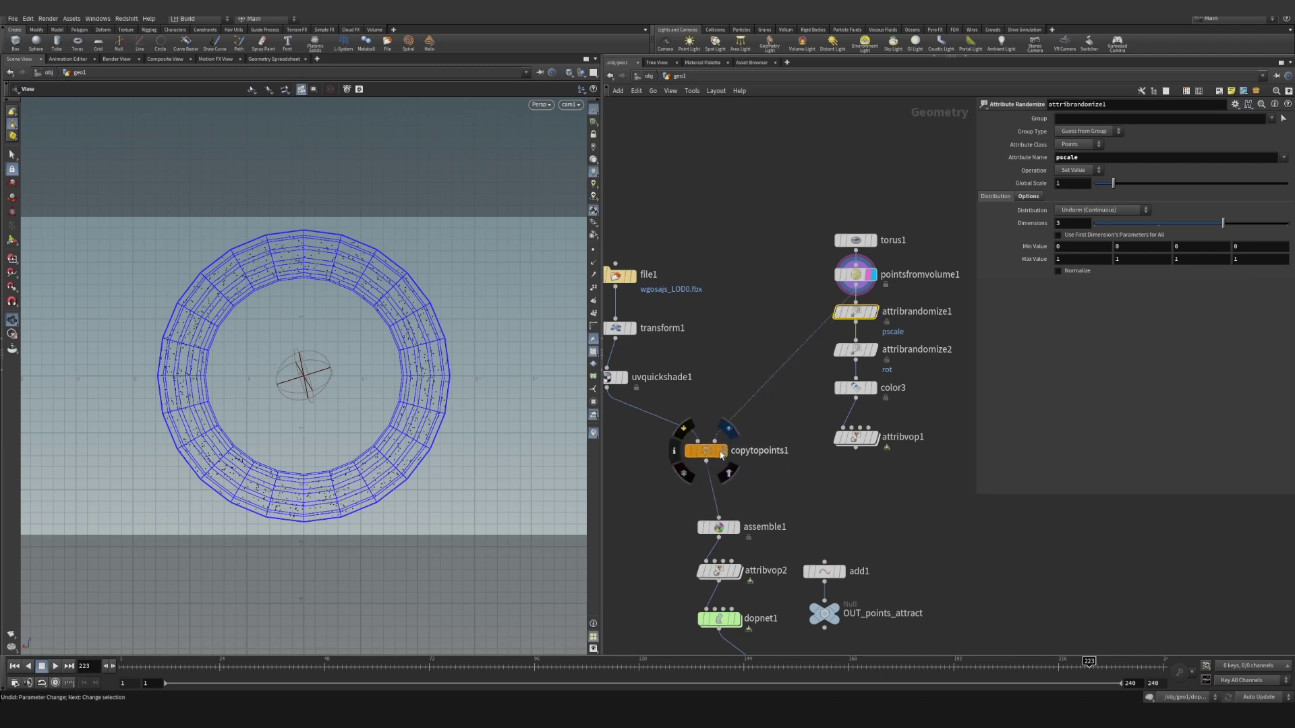
left_click(727, 426)
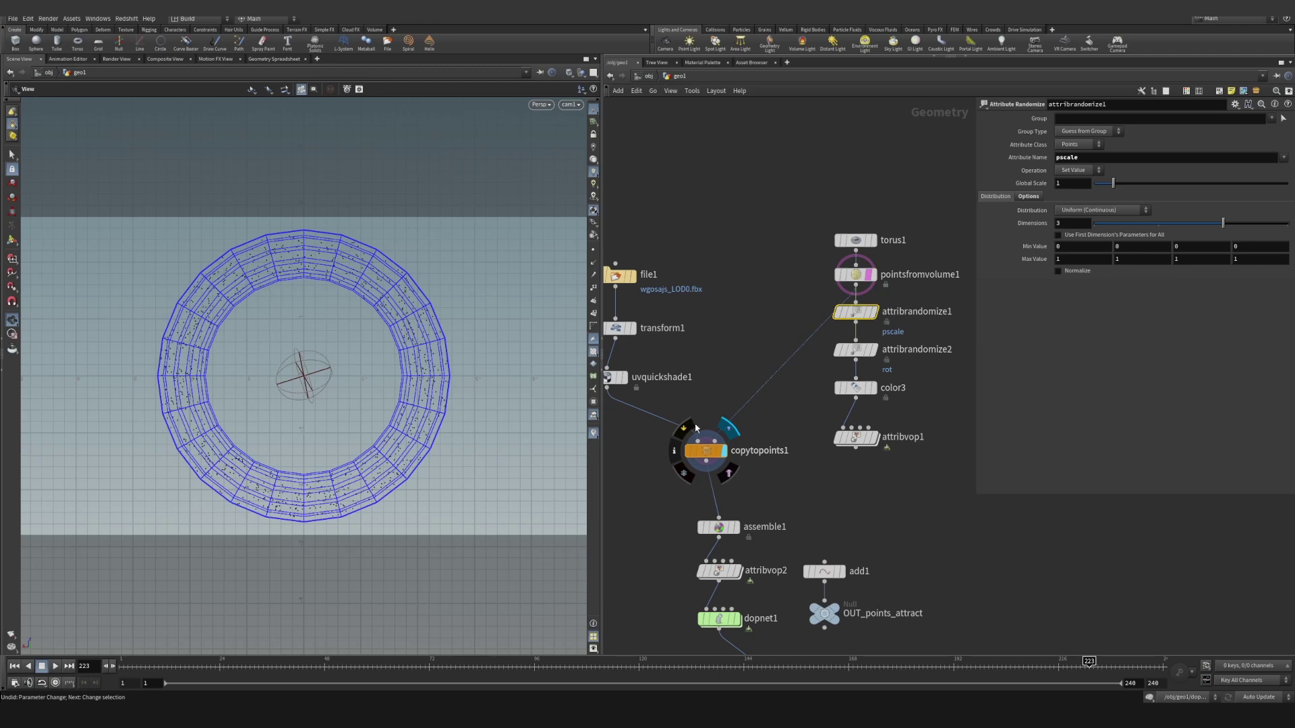
left_click(702, 447)
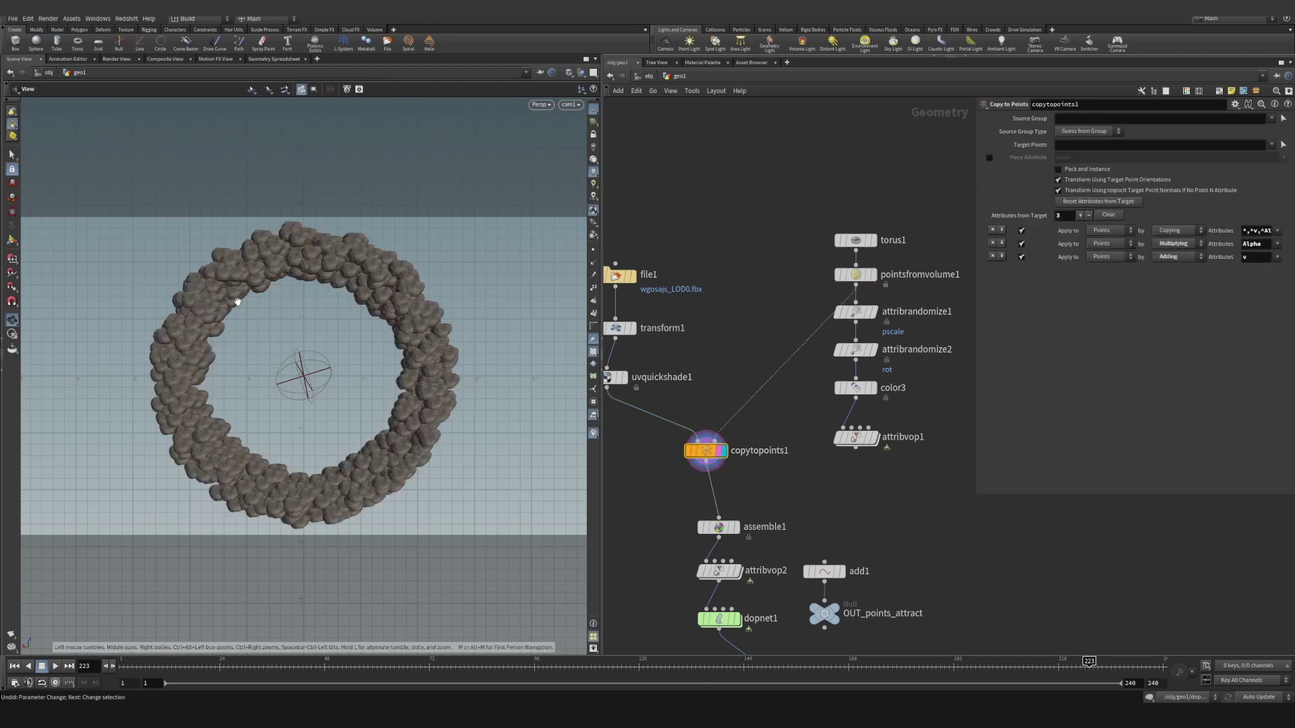
Replace file1's geometry with the lower-detail rock wgosajs_LOD4.fbx.
middle_click_drag(696, 340, 713, 343)
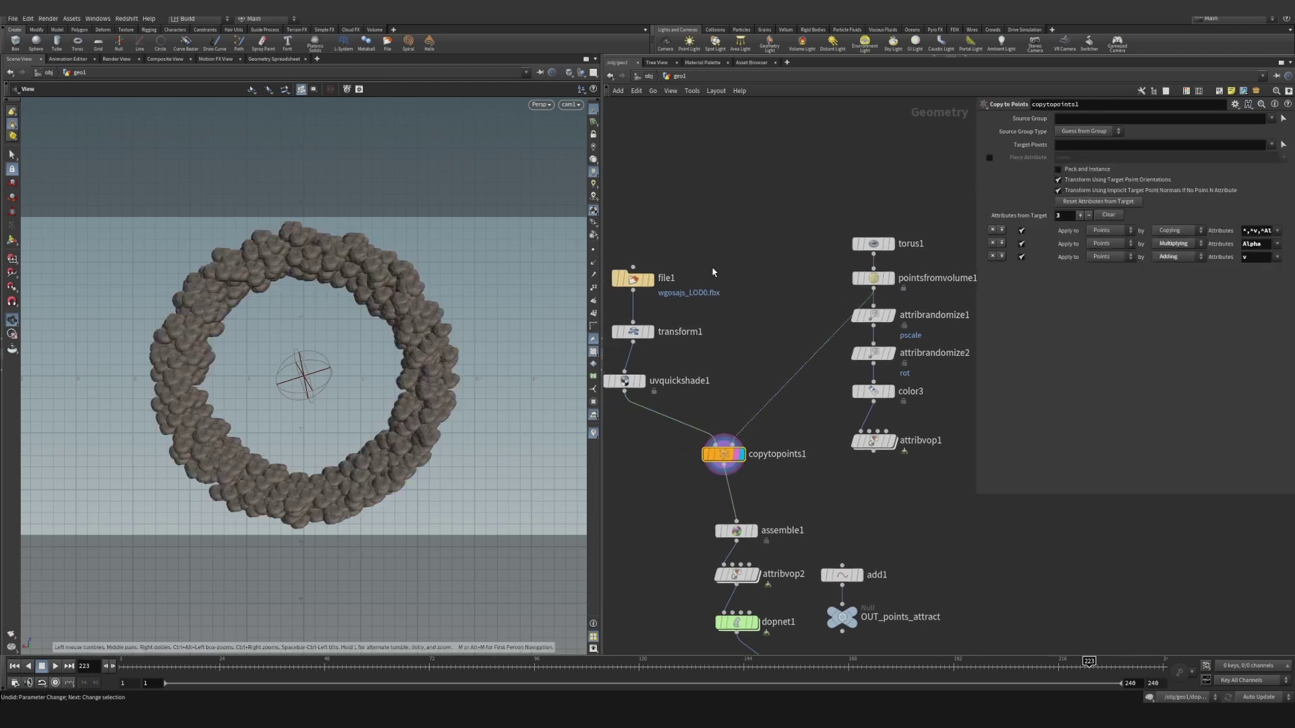
left_click_drag(730, 264, 611, 302)
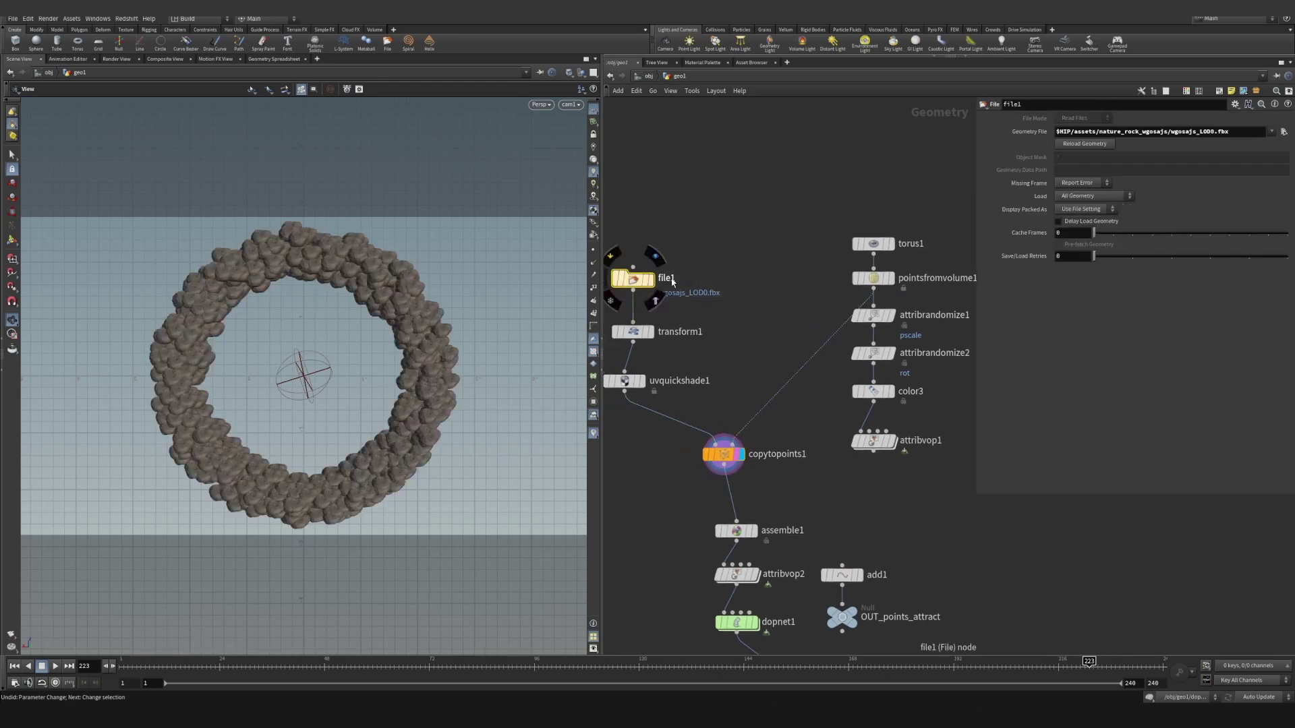
left_click(1284, 133)
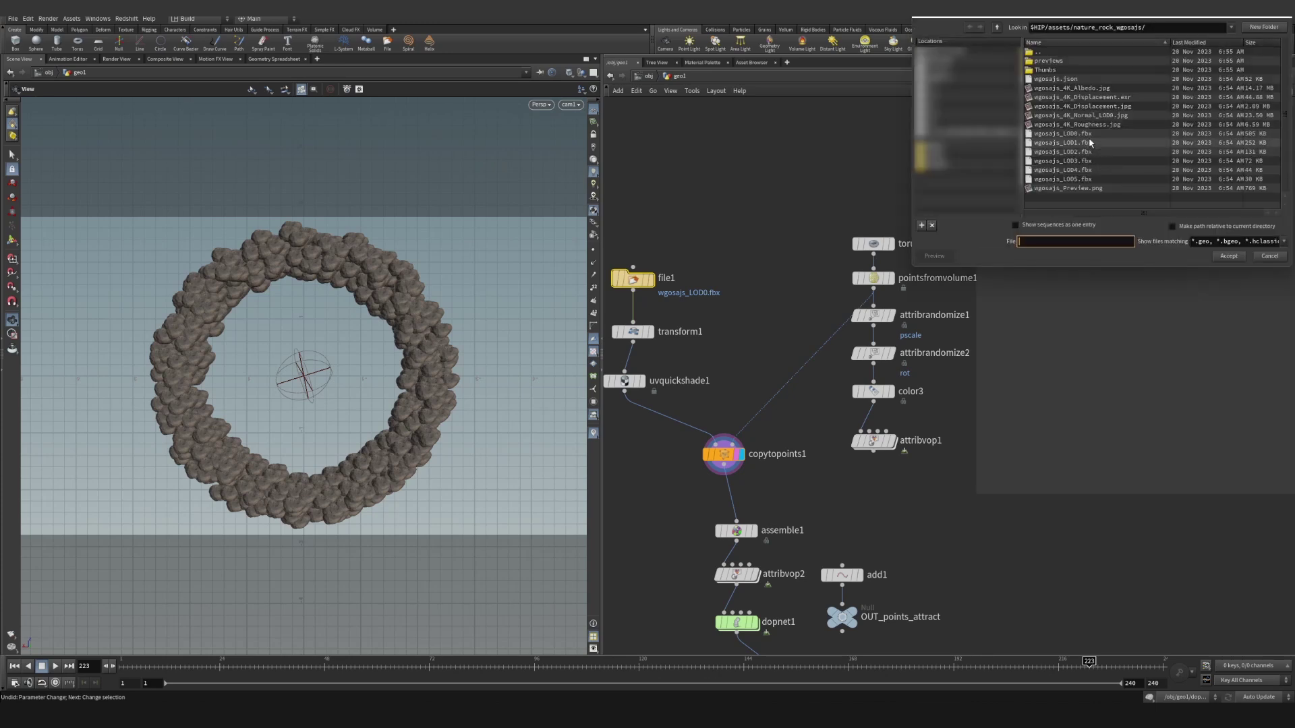
double_click(1087, 172)
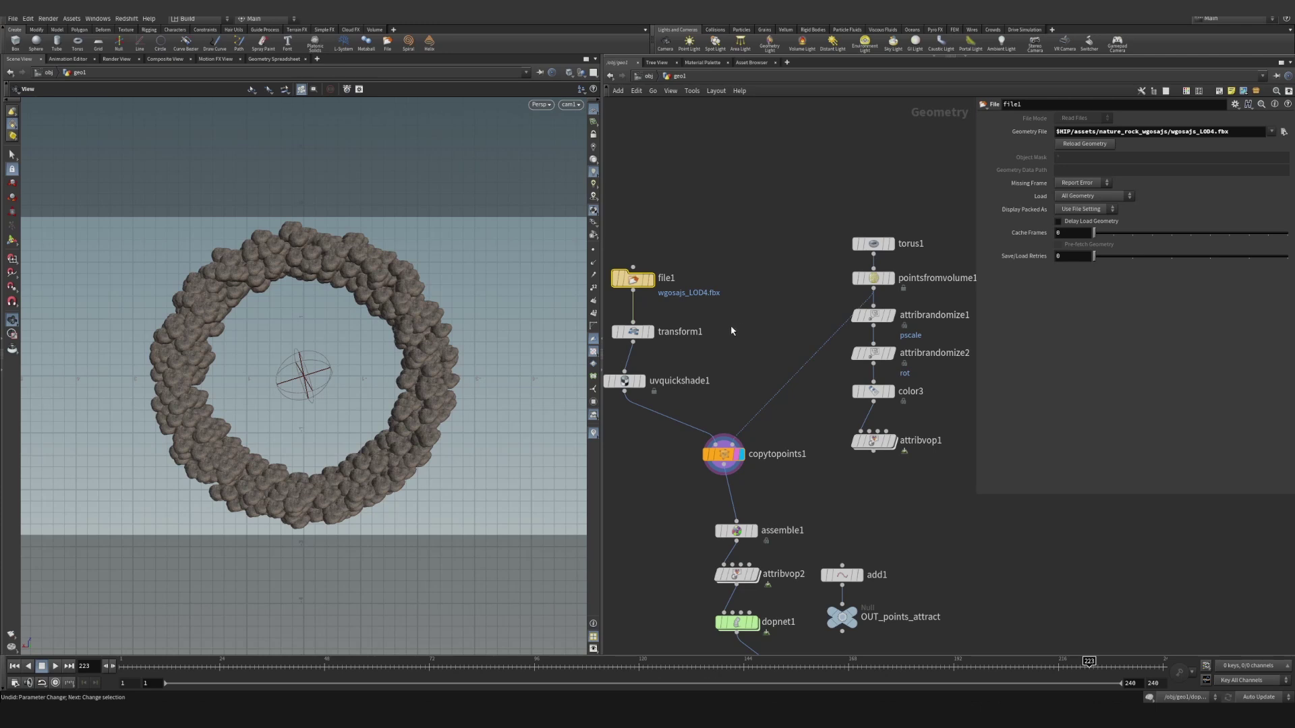
Add a new Attribute Randomize node beside the existing attribrandomize1 branch.
middle_click_drag(758, 304, 772, 329)
scroll(863, 270, "up", 2)
left_click(760, 339)
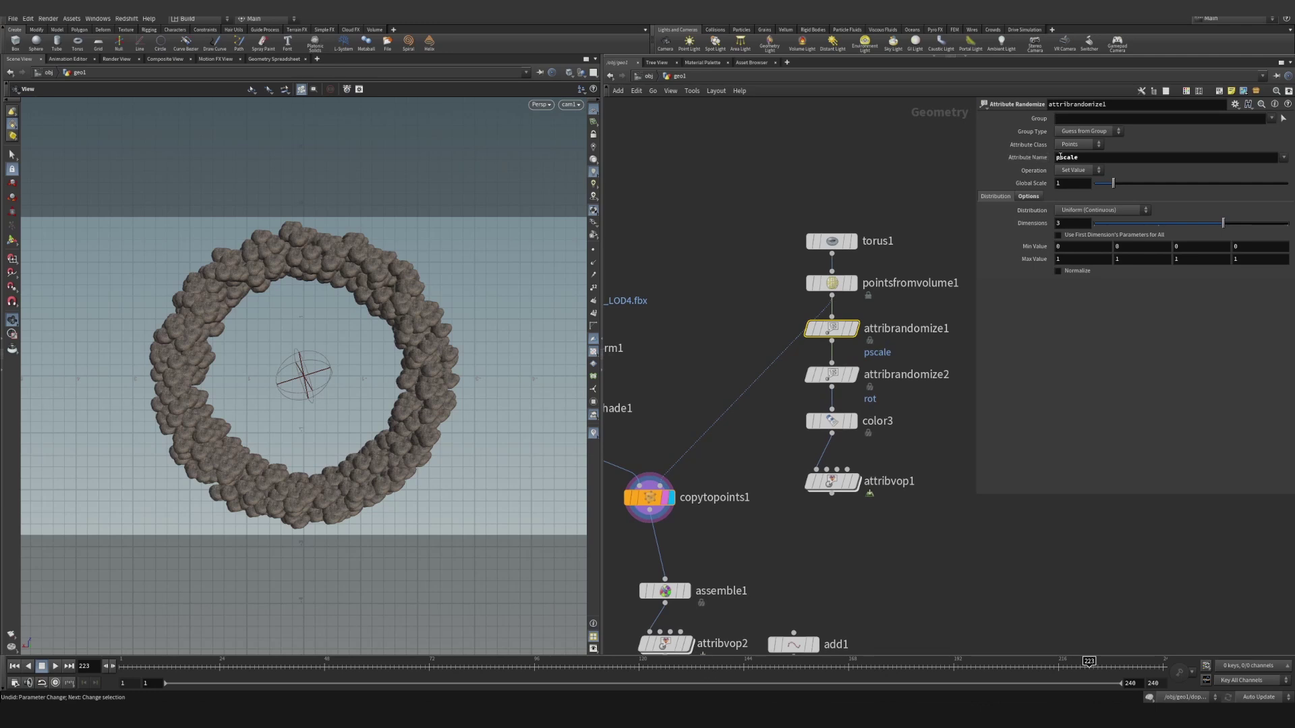
left_click(705, 342)
key("Tab")
type("attran")
key("Return")
left_click(706, 343)
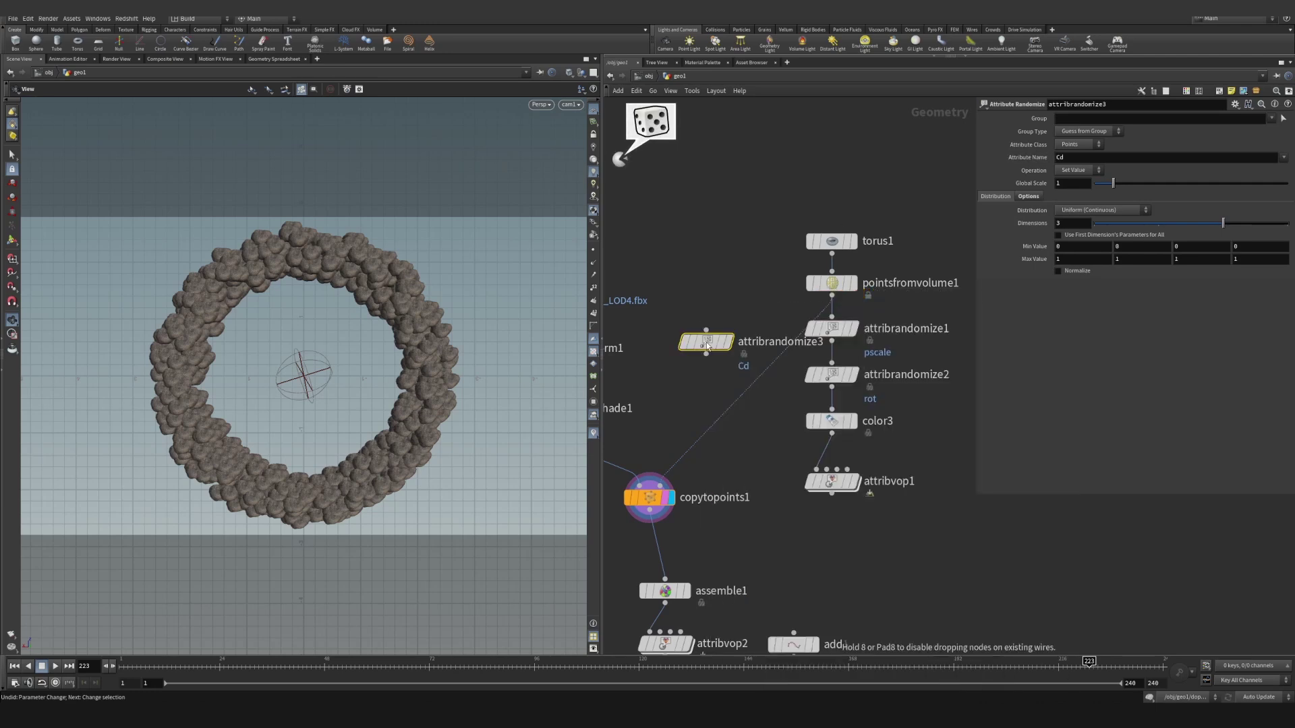
Set the new node's attribute name to pscale and insert it between pointsfromvolume1 and copytopoints1.
double_click(1087, 160)
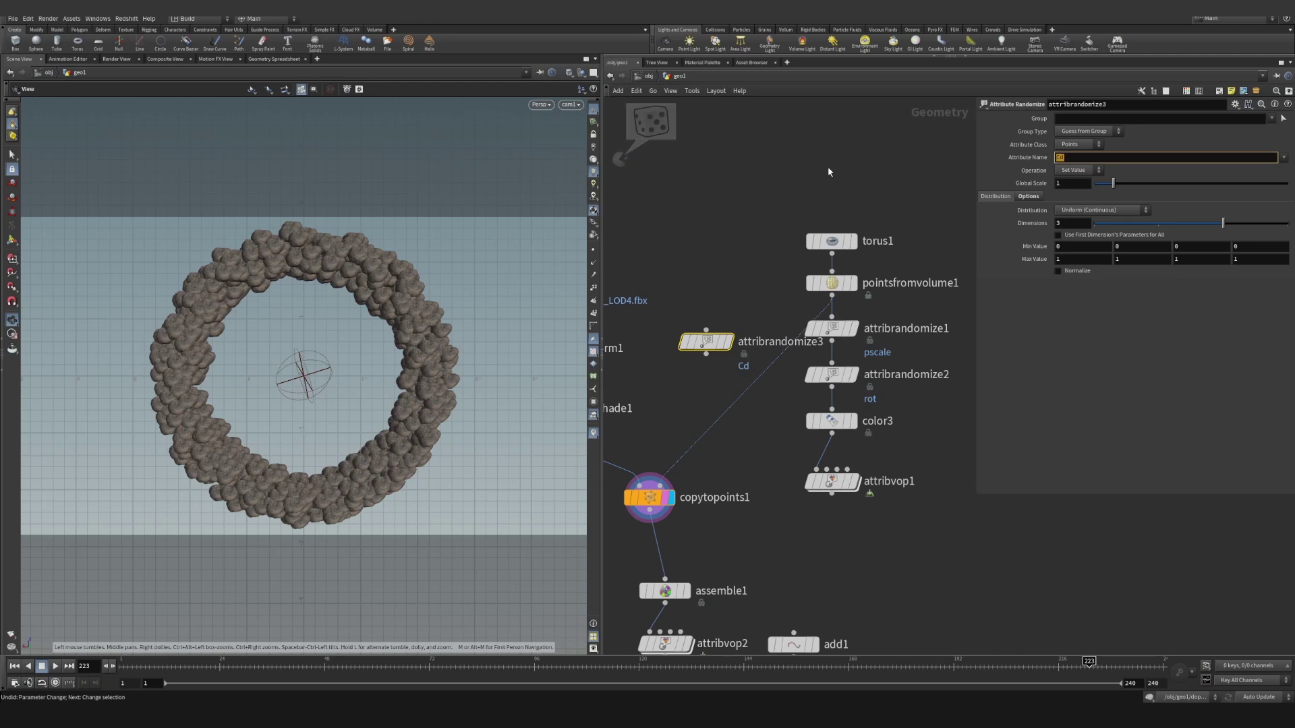
type("pscale")
key("Return")
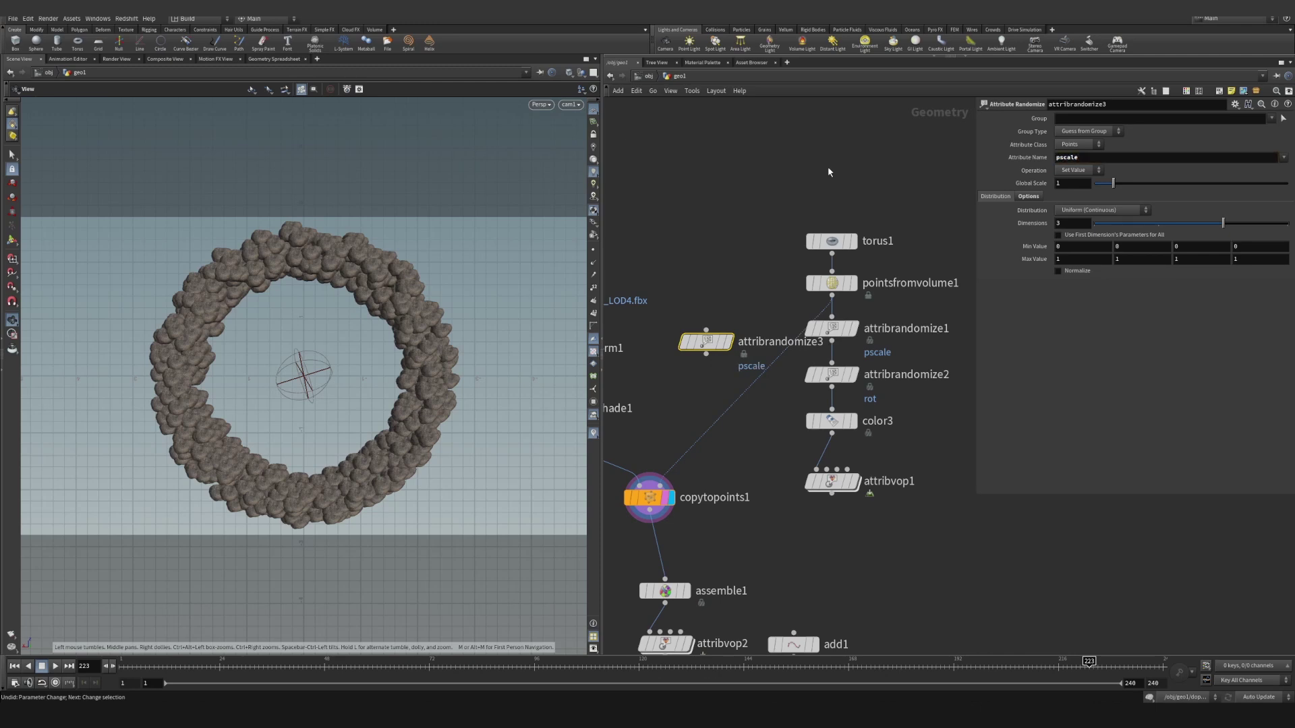
mouse_move(709, 343)
left_mouse_down()
mouse_move(745, 377)
mouse_move(725, 362)
left_mouse_up()
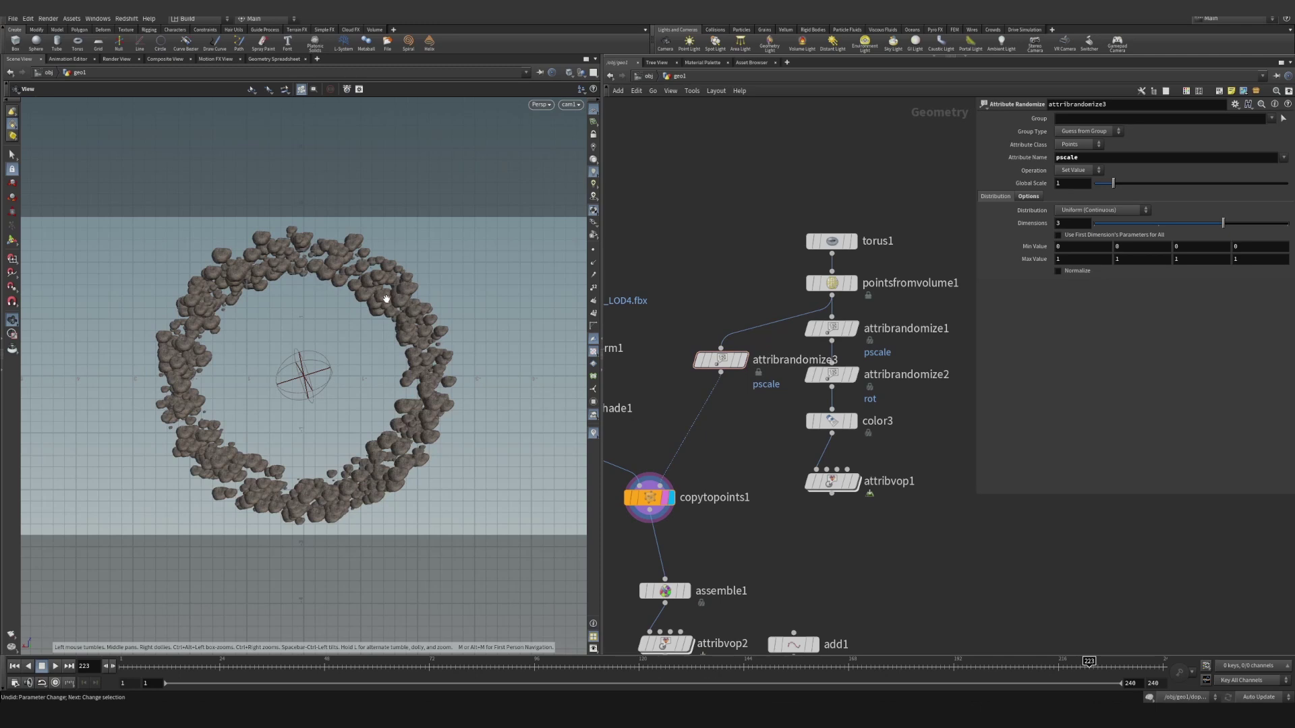
middle_click_drag(703, 406, 694, 385)
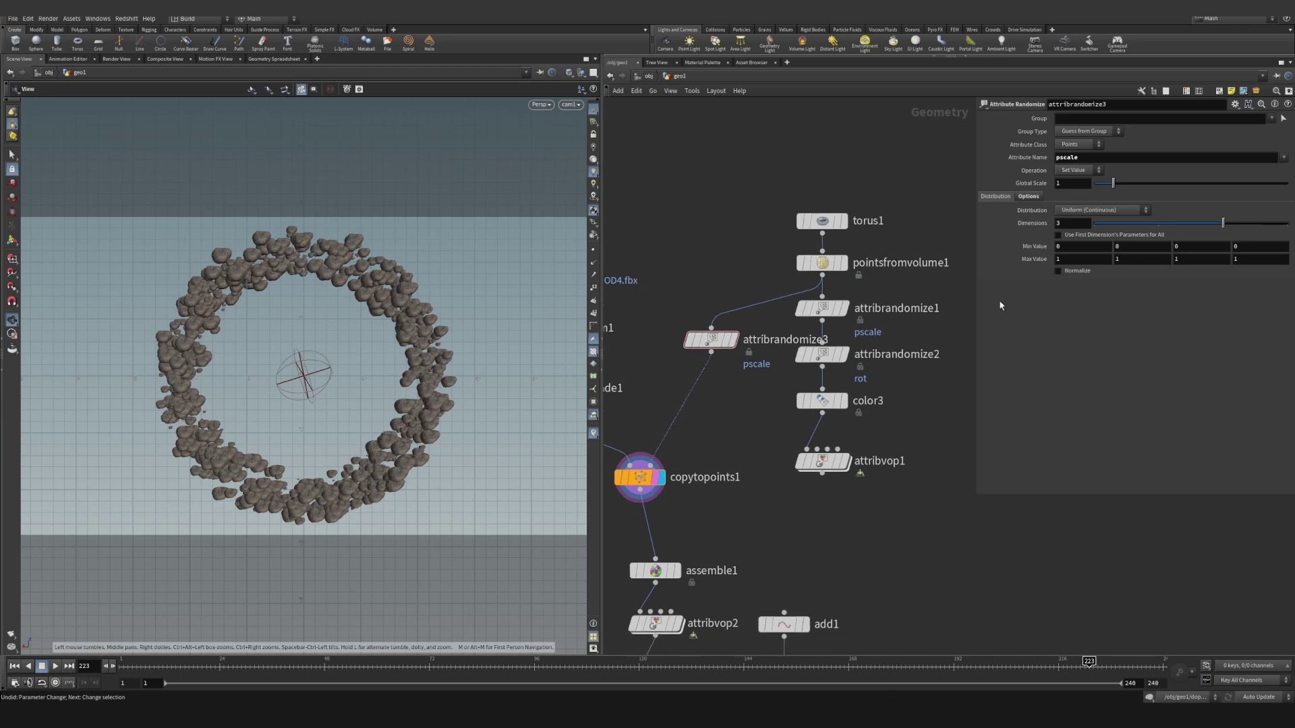
left_click_drag(711, 340, 694, 318)
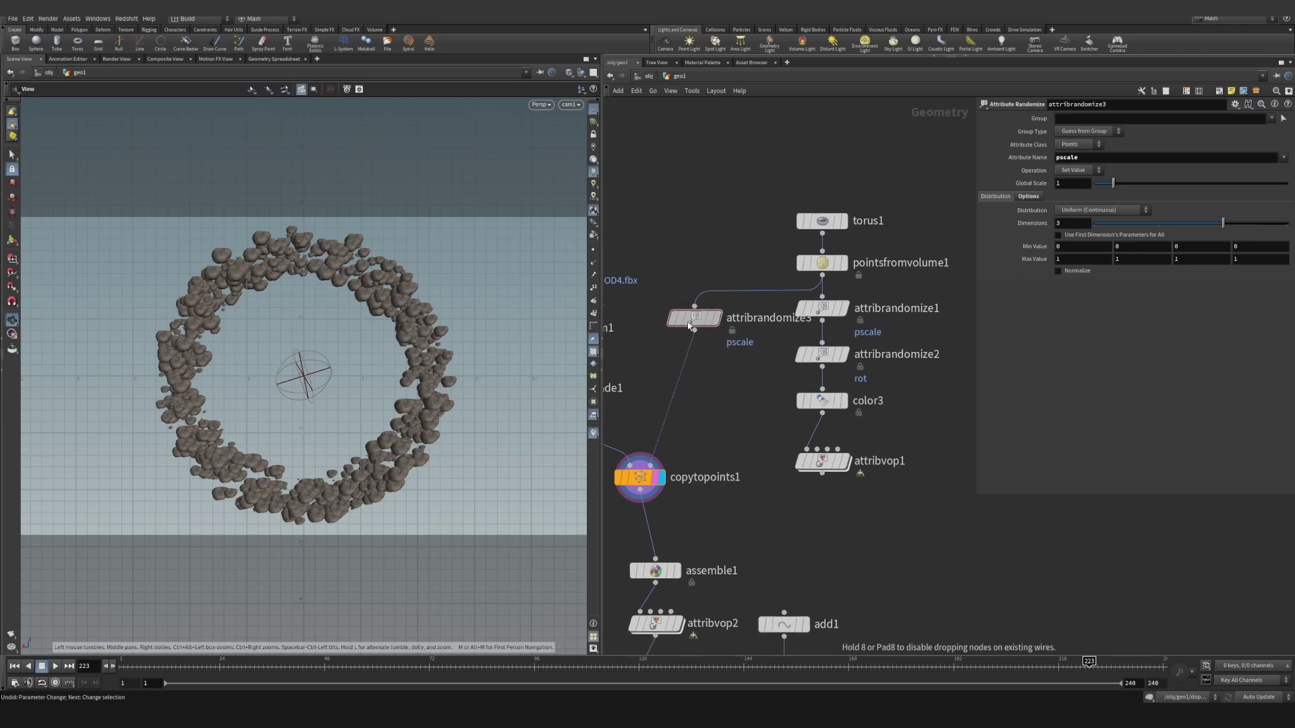
Insert a second Attribute Randomize node between the new pscale randomizer and copytopoints1.
key("Tab")
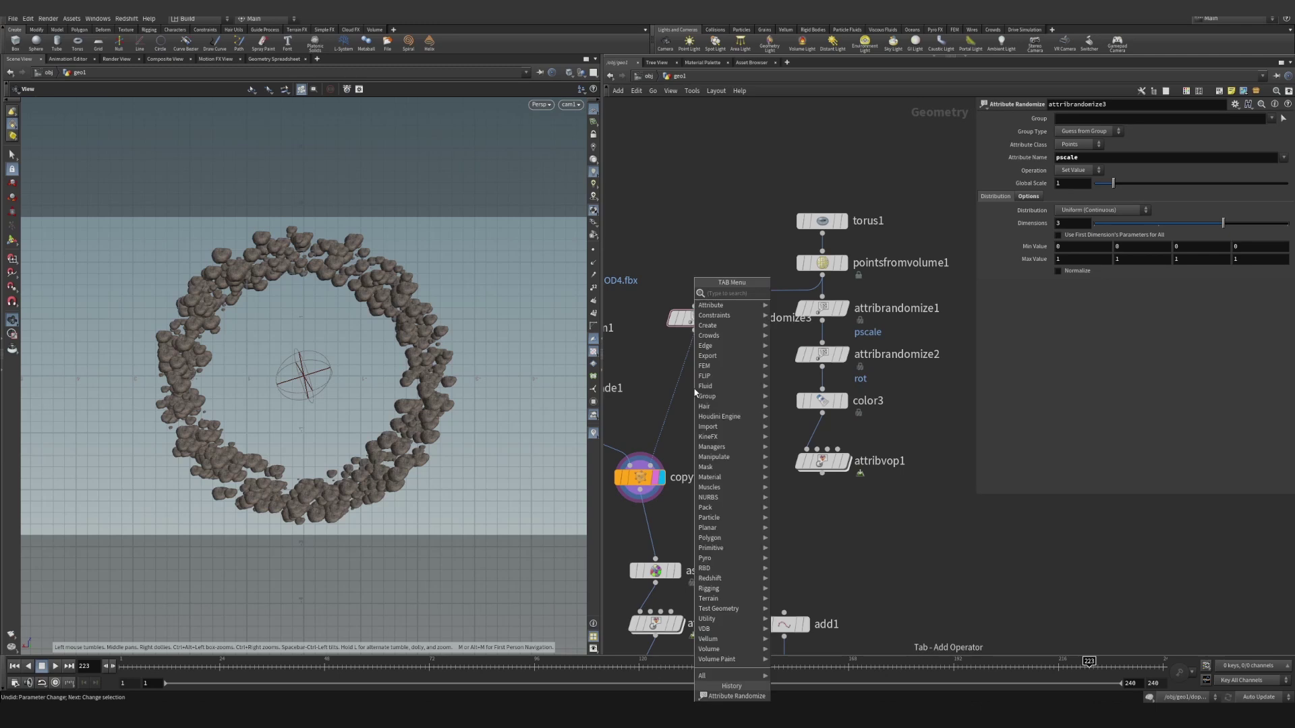
type("rand")
key("Return")
left_click(696, 372)
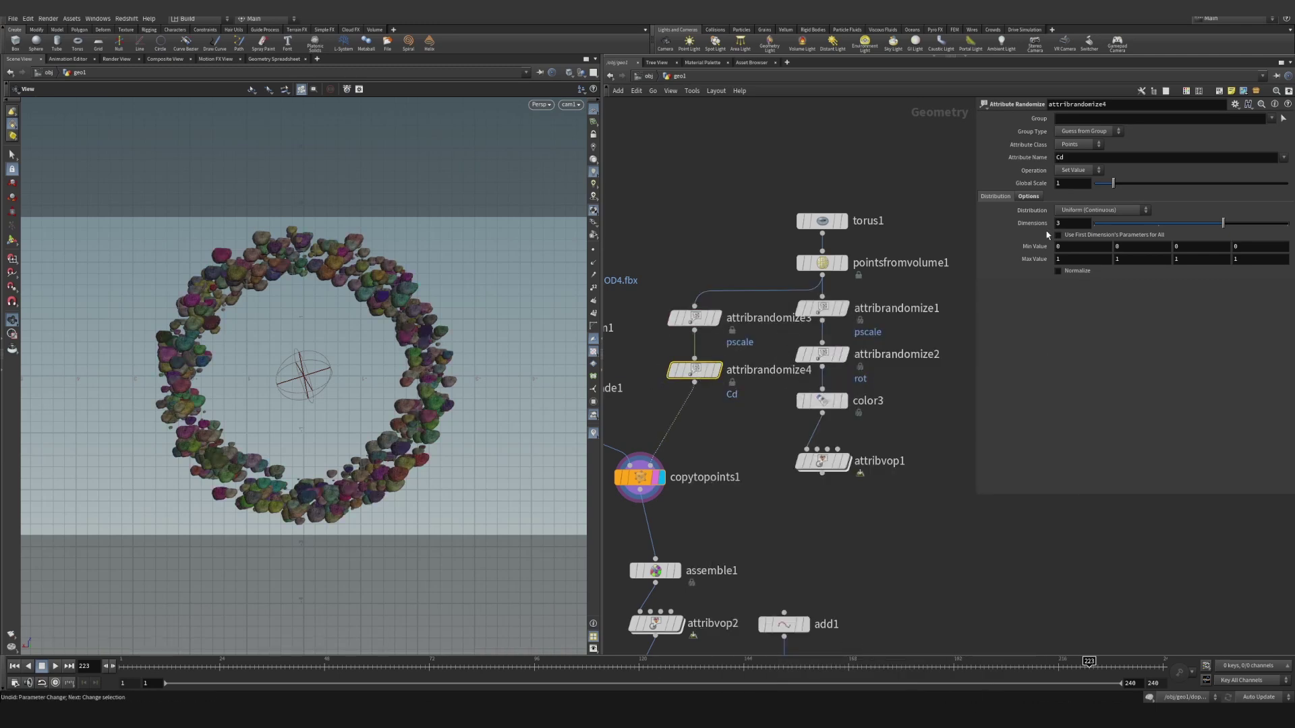
Set attribrandomize4's attribute name to rot and its dimensions to 4.
left_click_drag(1077, 158, 920, 179)
type("rot")
key("Return")
double_click(1072, 223)
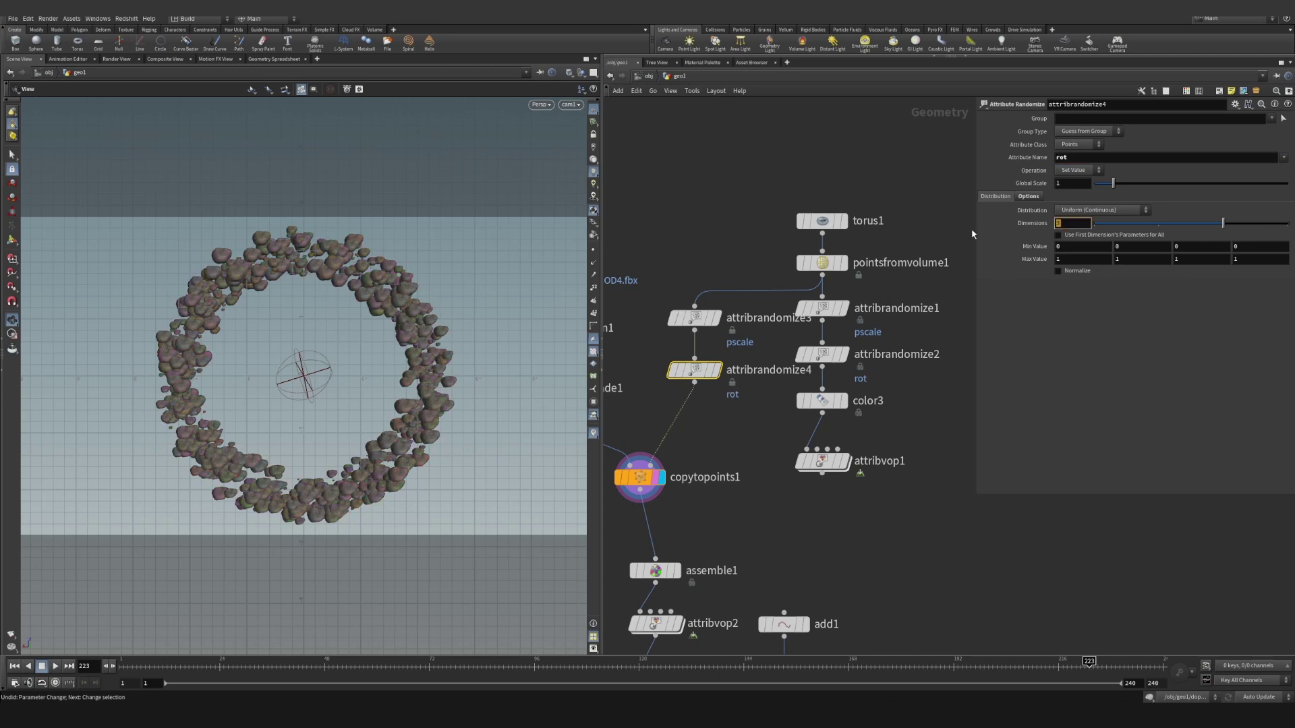
type("4")
key("Return")
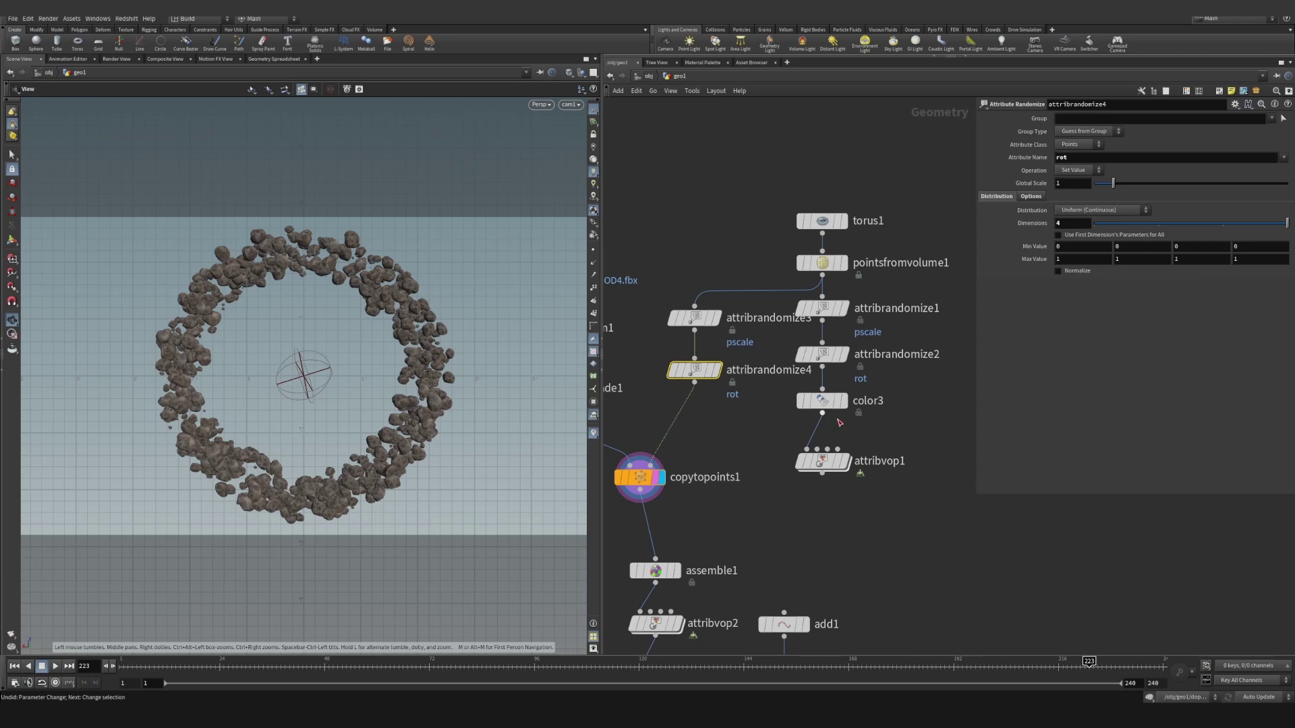
Insert a new Color node between attribrandomize4 and copytopoints1, matching color3 in the old branch.
left_click(830, 406)
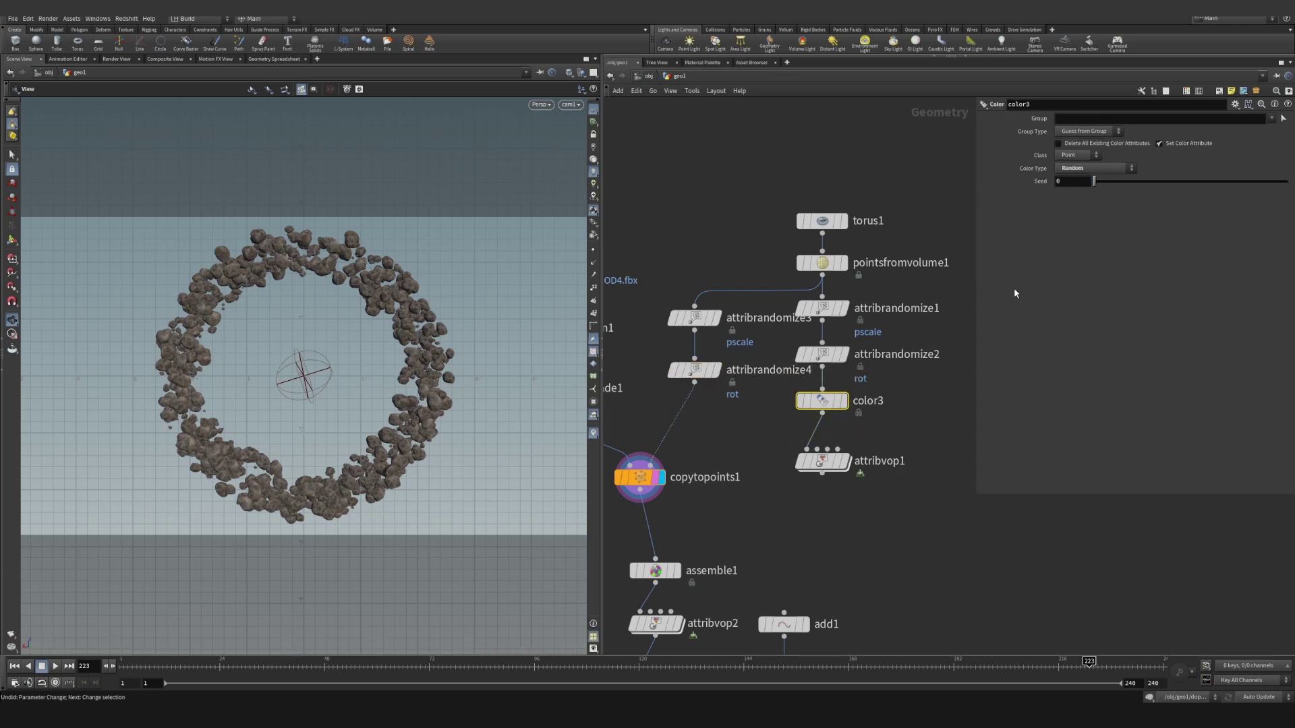
left_click_drag(793, 400, 784, 408)
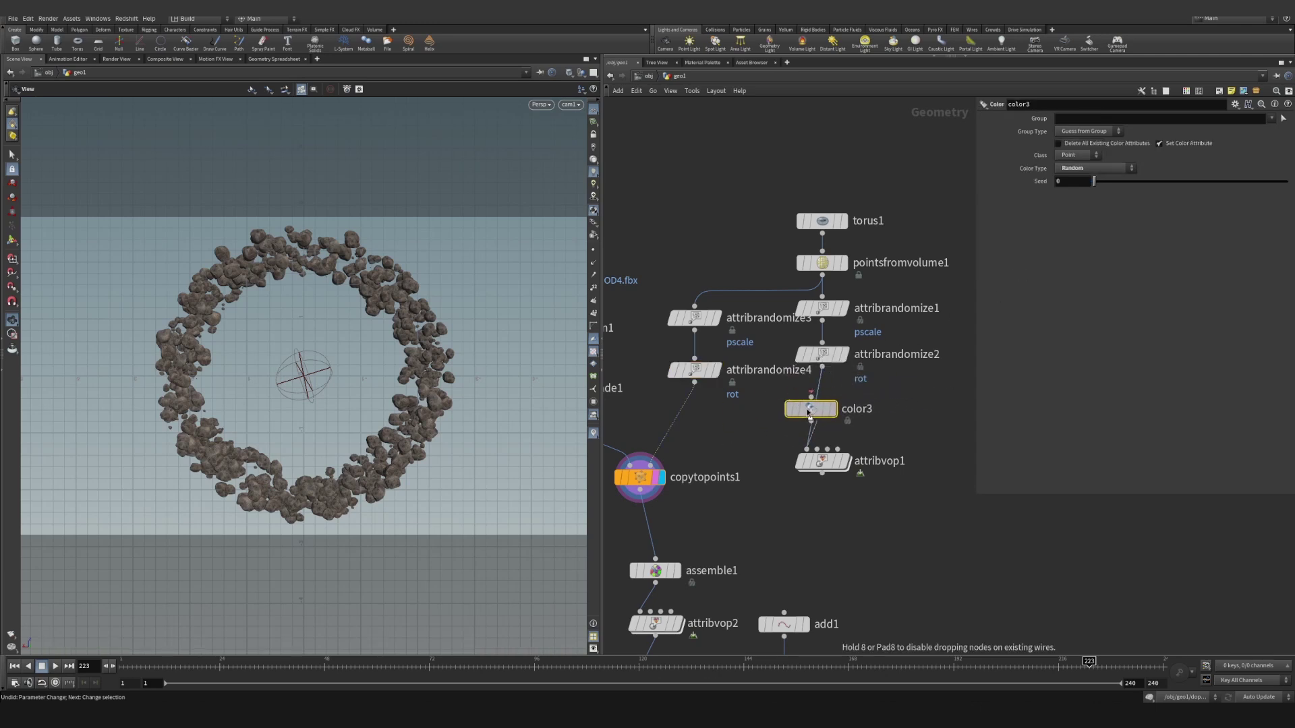
key("Tab")
key("Return")
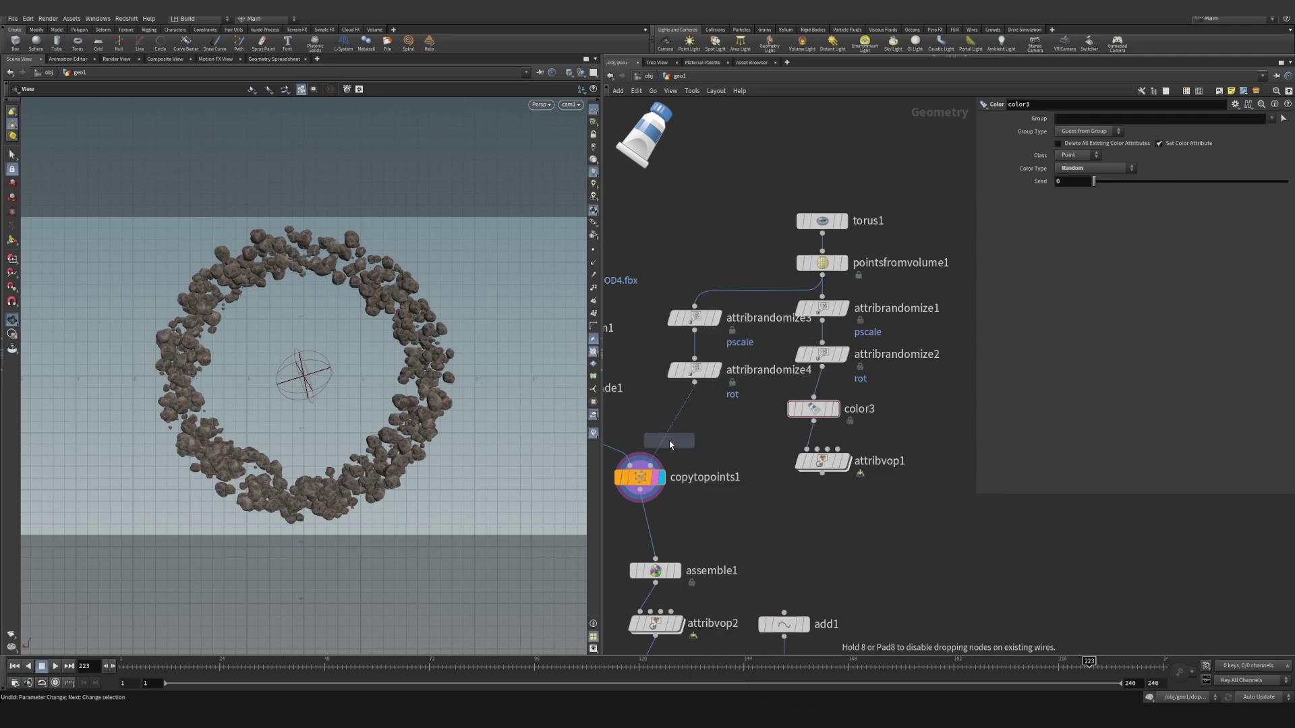
left_click(695, 418)
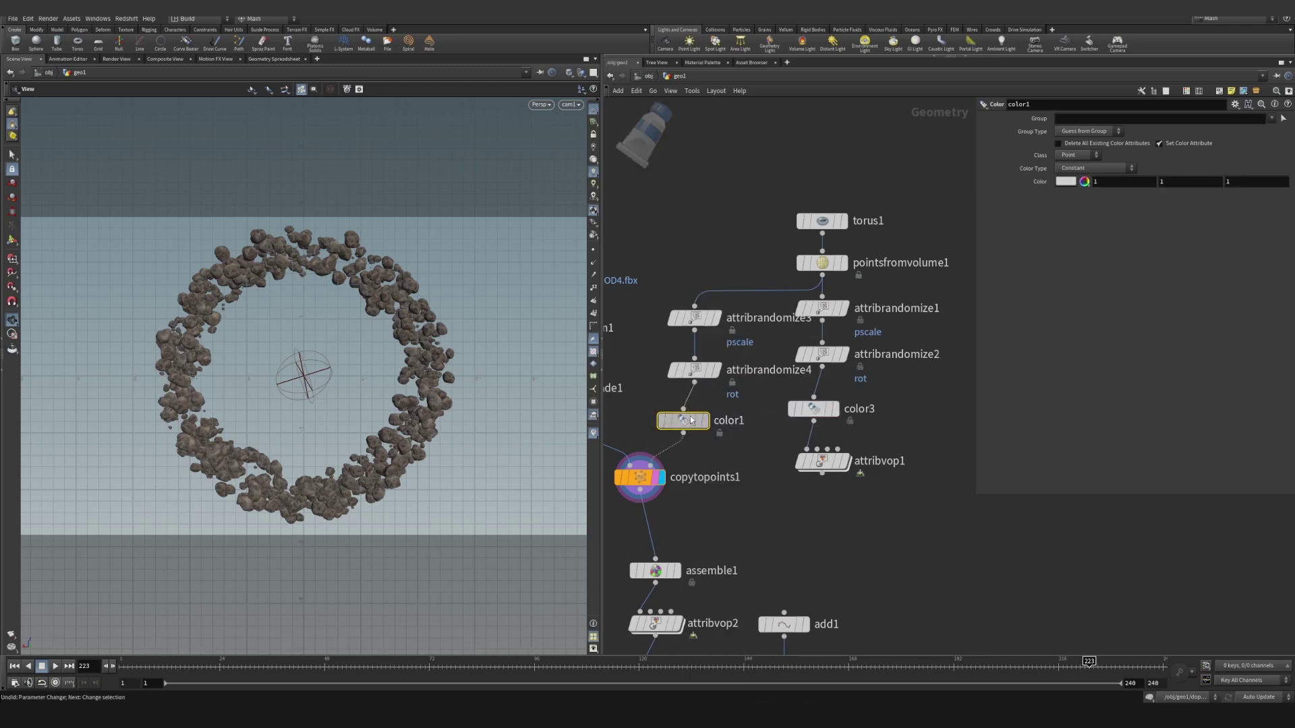
Set color1's color type to Random so the copied rocks get varied colors.
left_click(1095, 168)
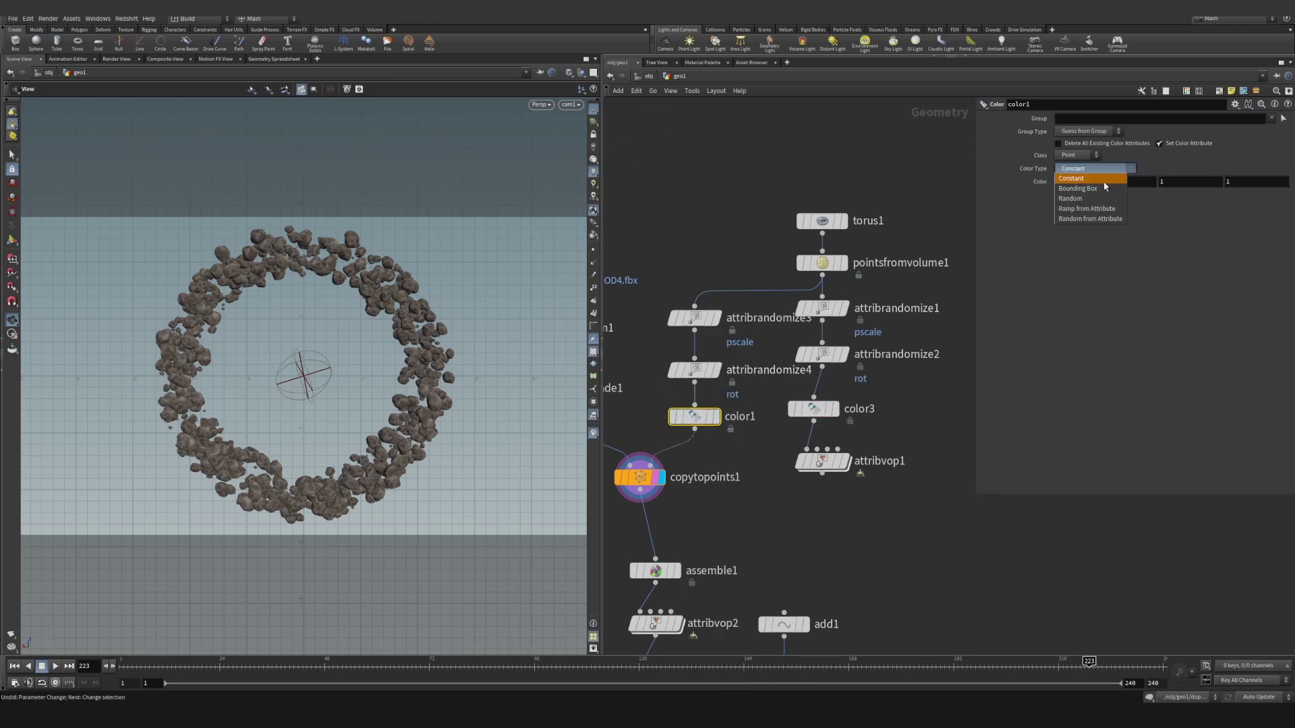
left_click(1086, 178)
middle_click_drag(719, 446, 746, 411)
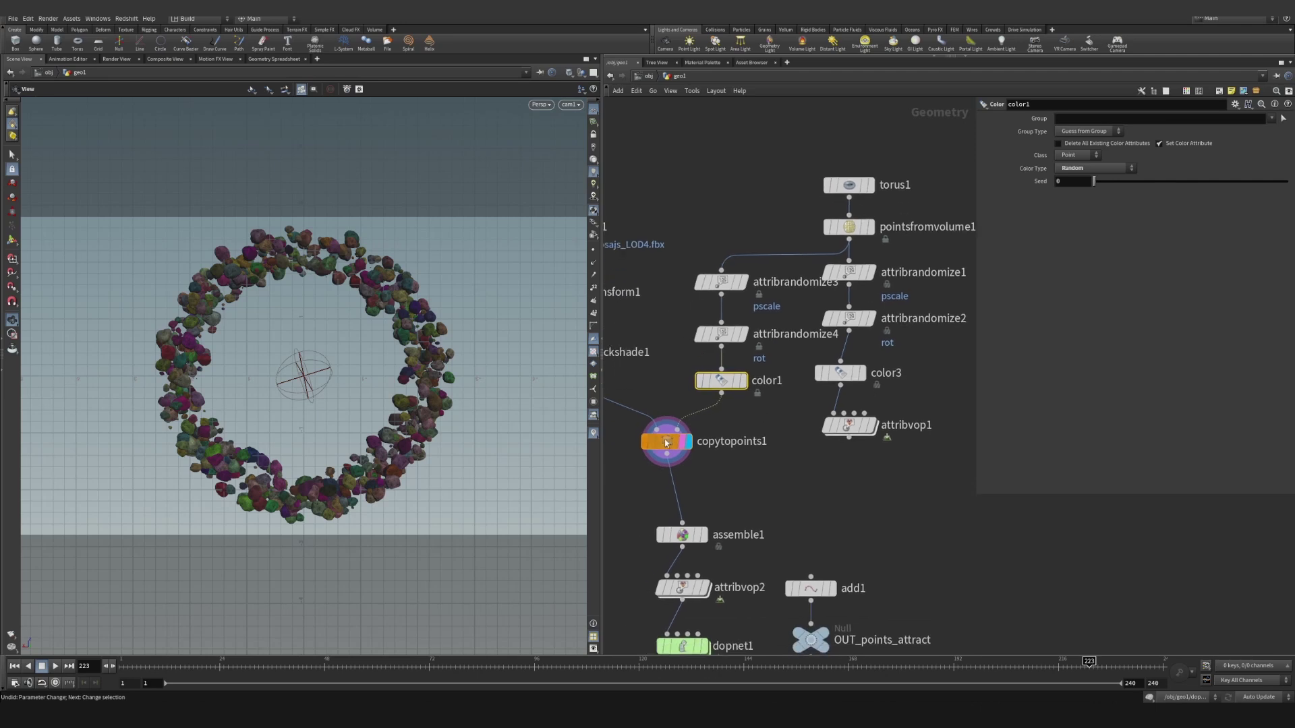
left_click_drag(670, 445, 667, 449)
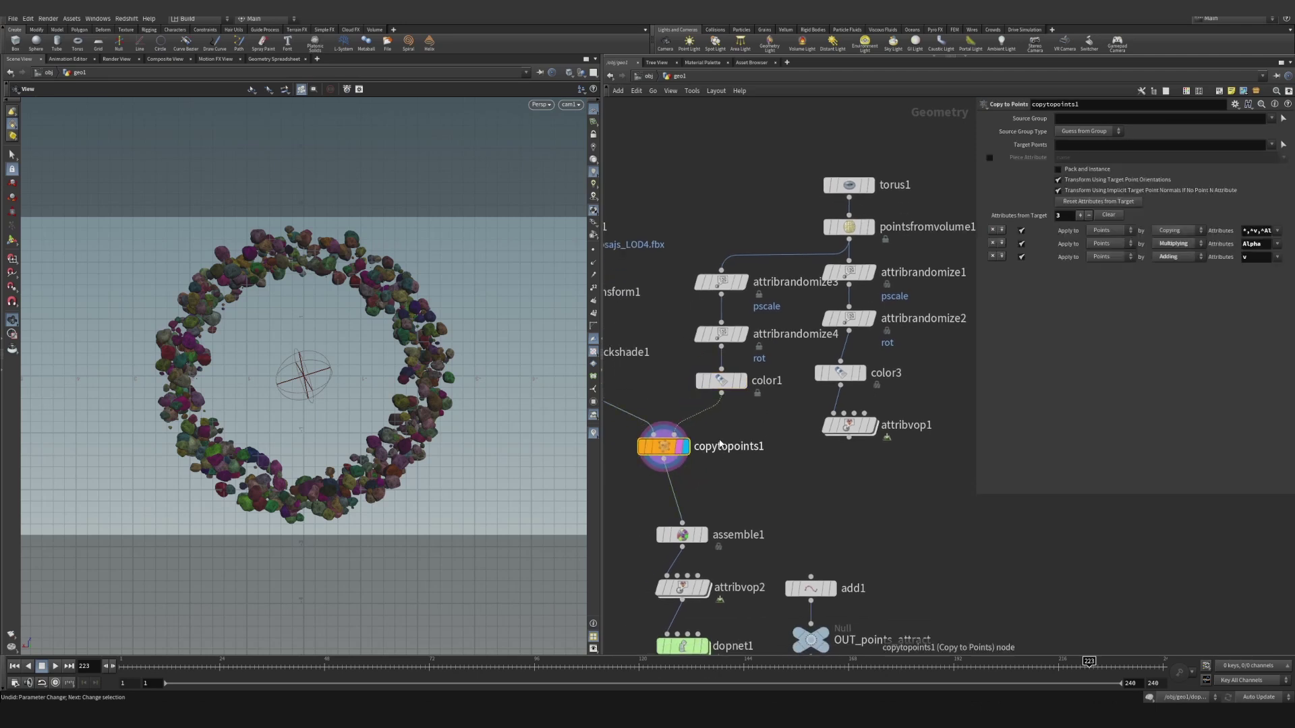
left_click(711, 382)
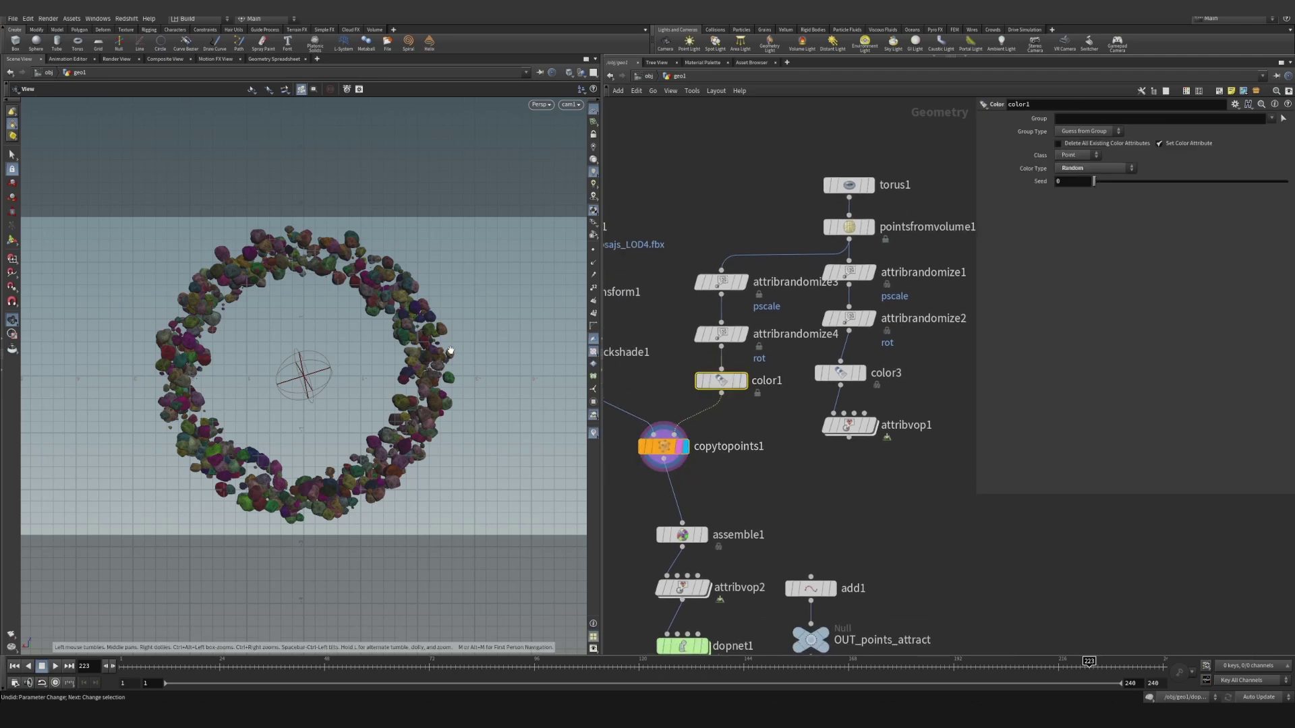
Examine the ramp wiring inside the old branch's attribvop1 and return to the geo1 network.
middle_click_drag(912, 471, 905, 424)
left_click(850, 383)
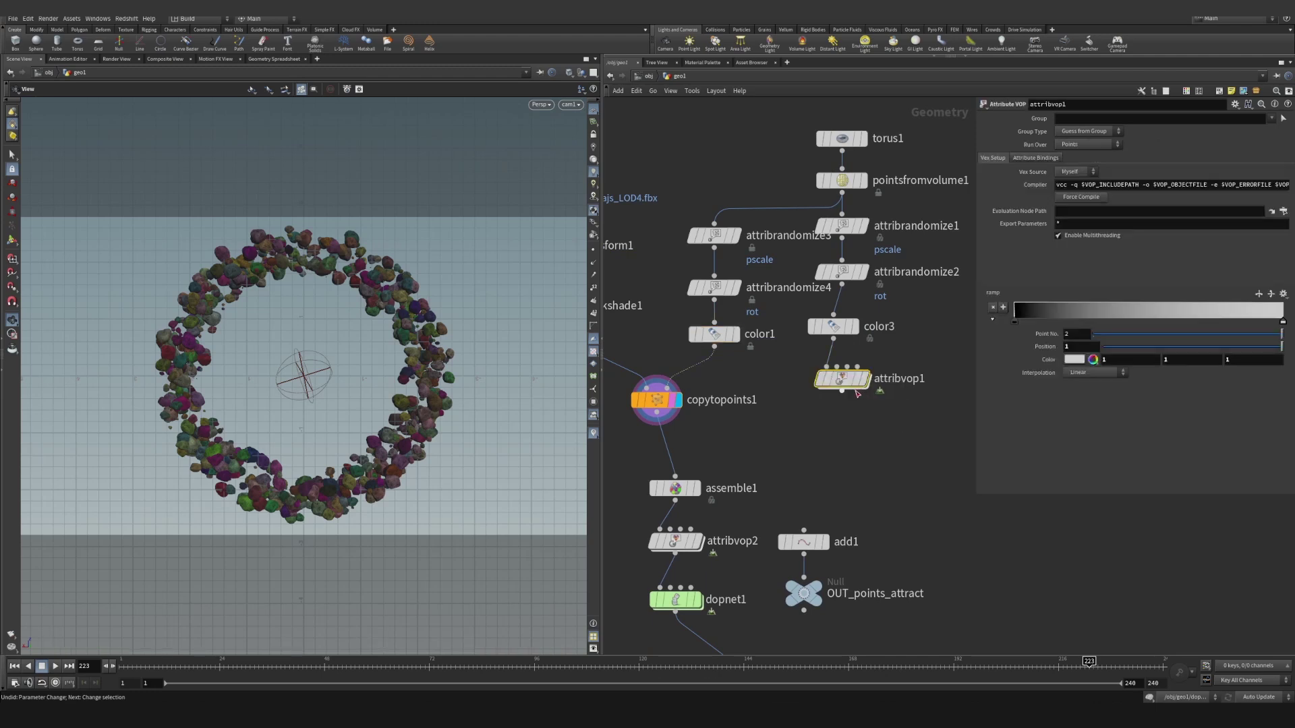
left_click_drag(844, 387, 843, 382)
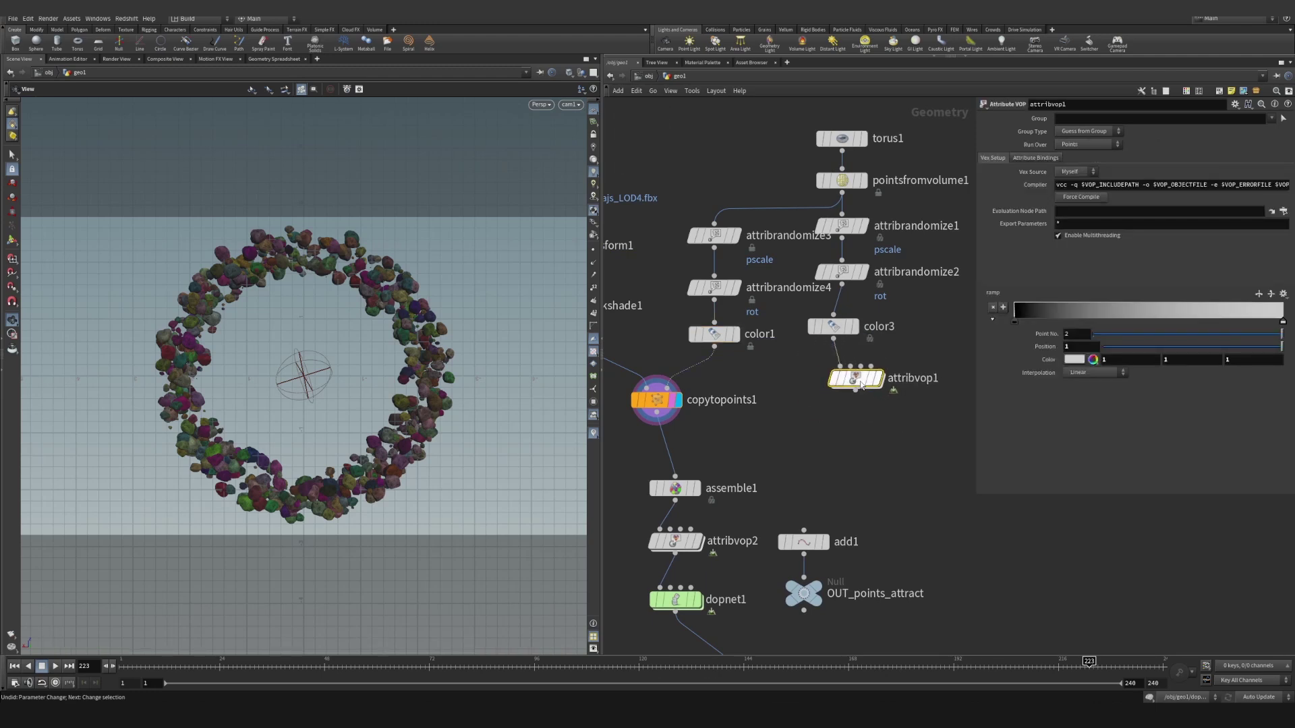
double_click(842, 378)
middle_click_drag(945, 307, 713, 326)
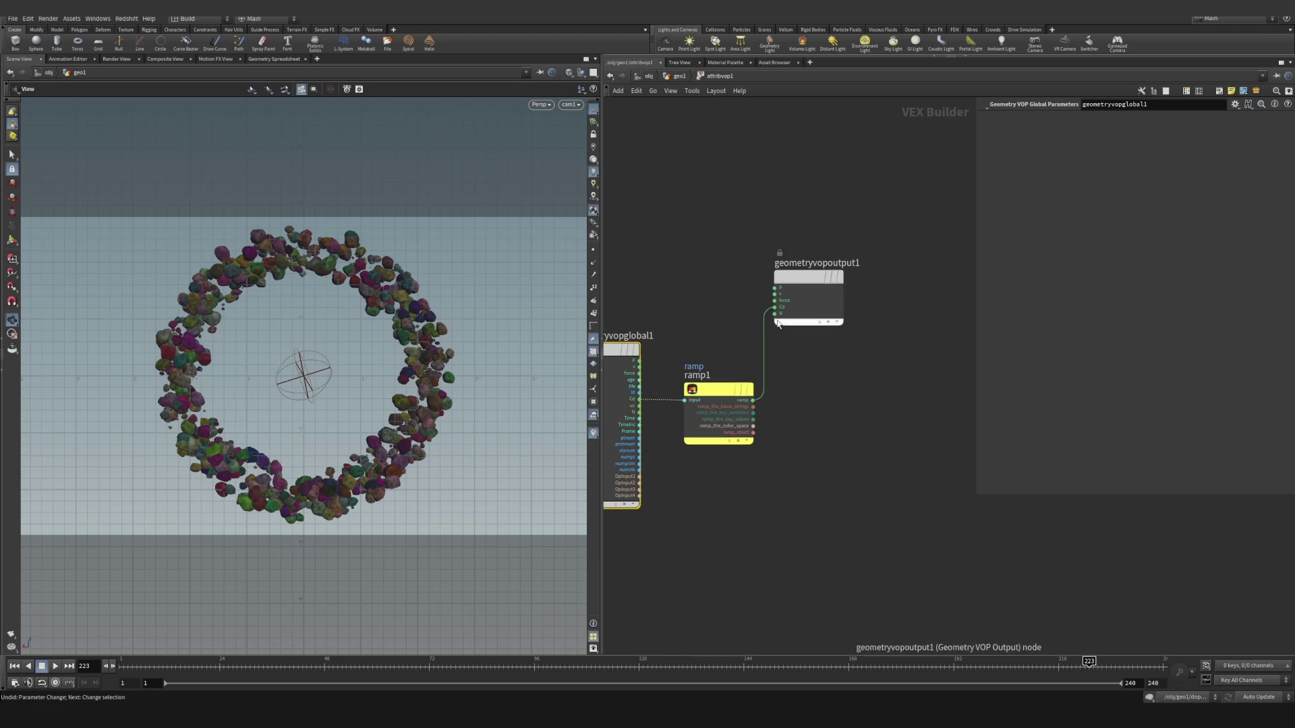
left_click(678, 76)
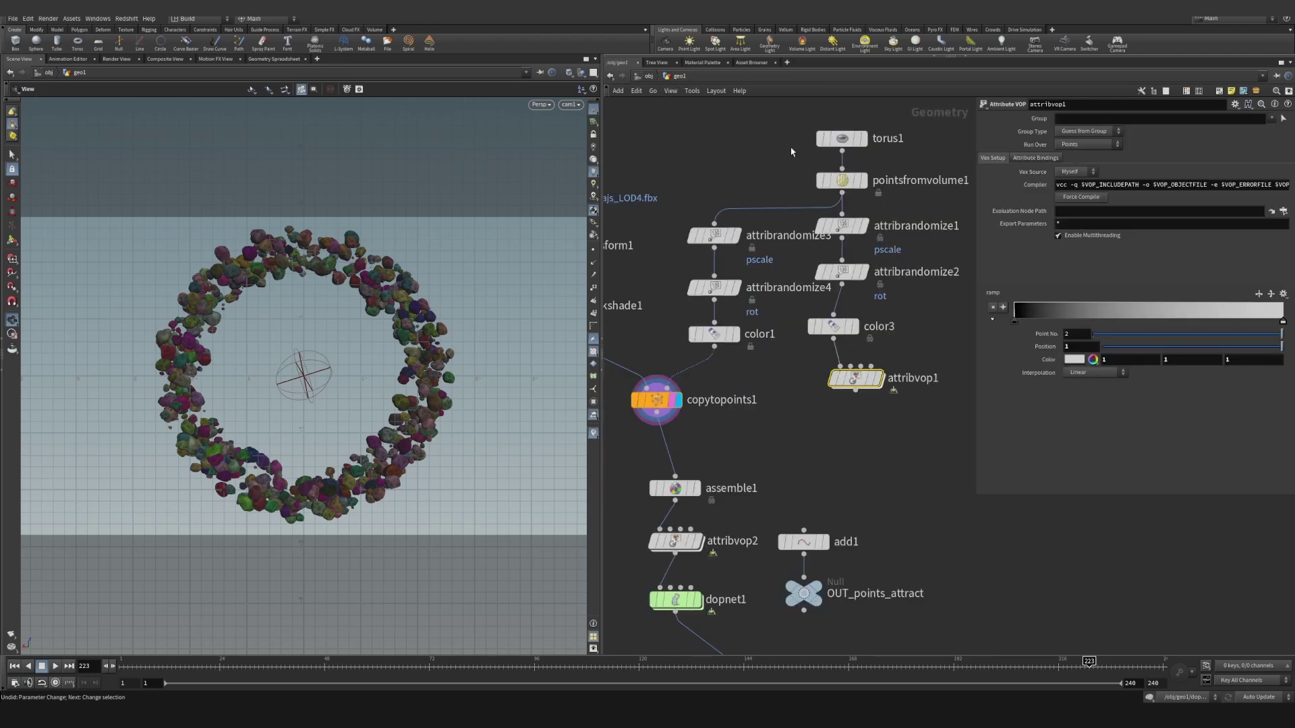
Delete attribrandomize1, attribrandomize2, color3 and attribvop1, and move the new attribrandomize3, attribrandomize4 and color1 chain beneath pointsfromvolume1.
left_click_drag(912, 431, 817, 231)
key("Delete")
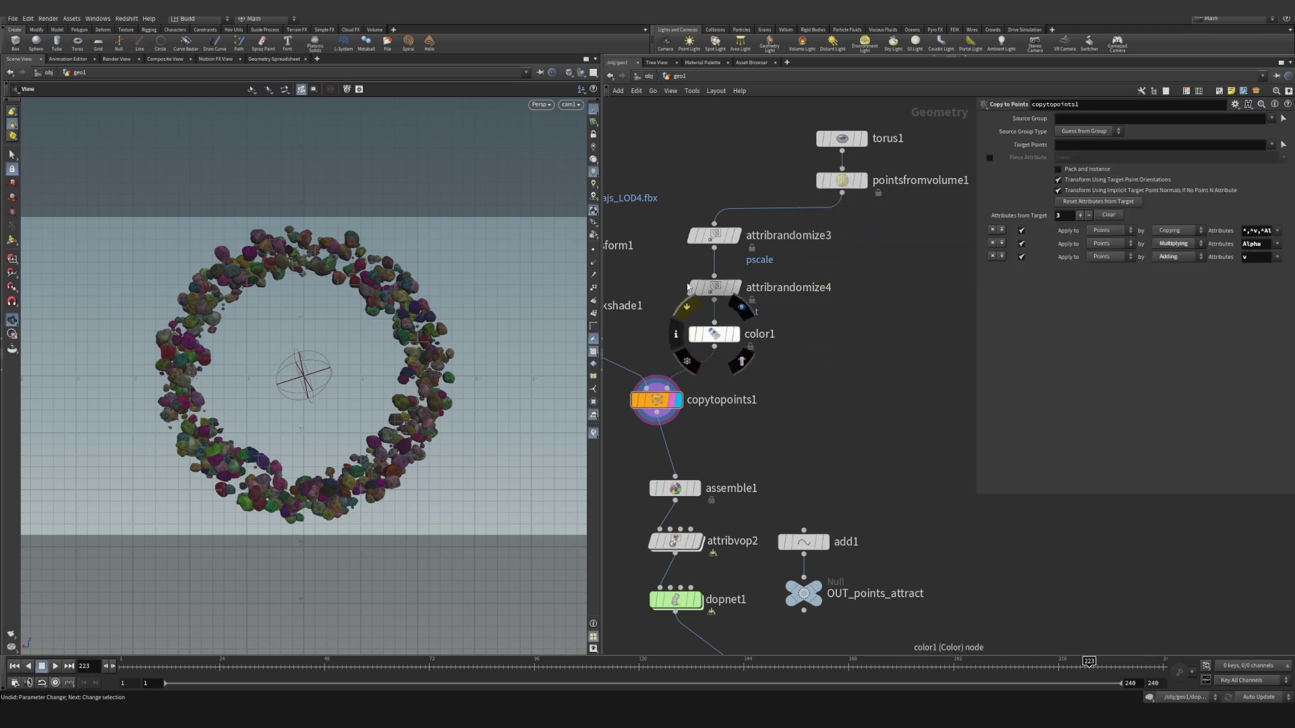
left_click_drag(696, 188, 844, 335)
left_click(721, 334, "shift")
left_click(850, 370)
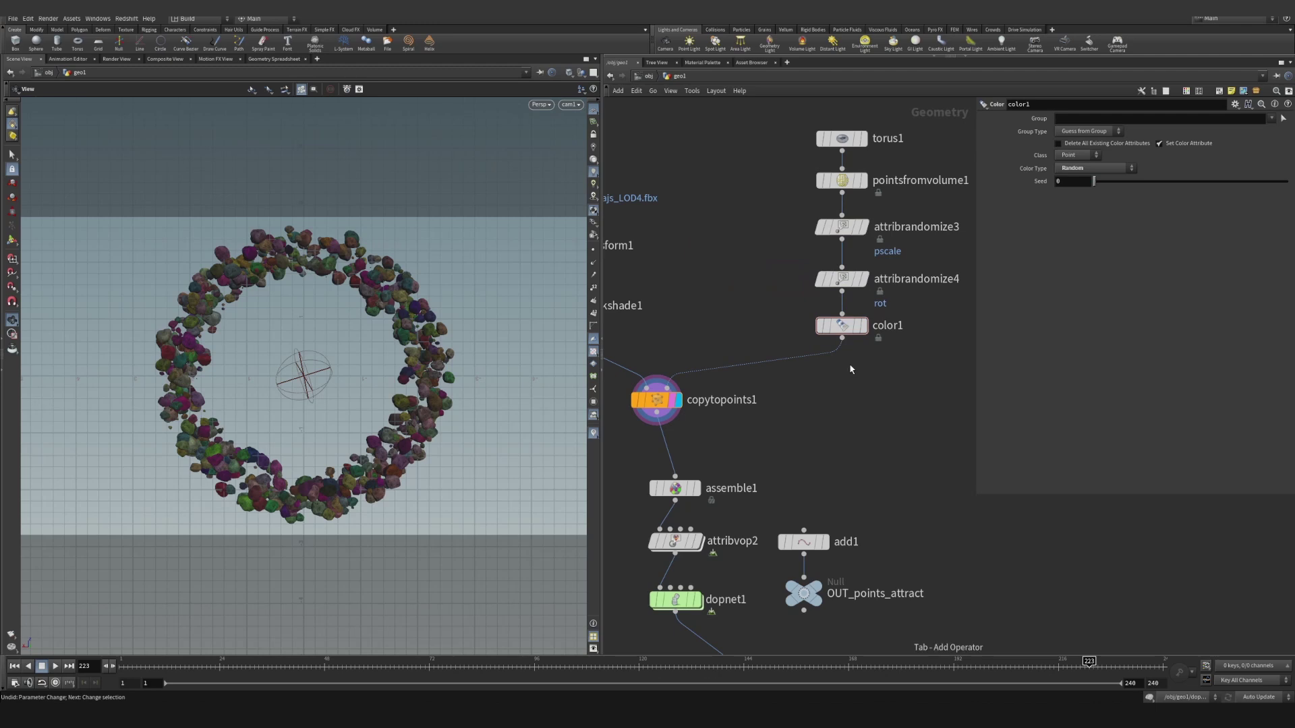
Insert a new Attribute VOP between color1 and copytopoints1 and enter its network.
key("Tab")
type("rand")
key("Return")
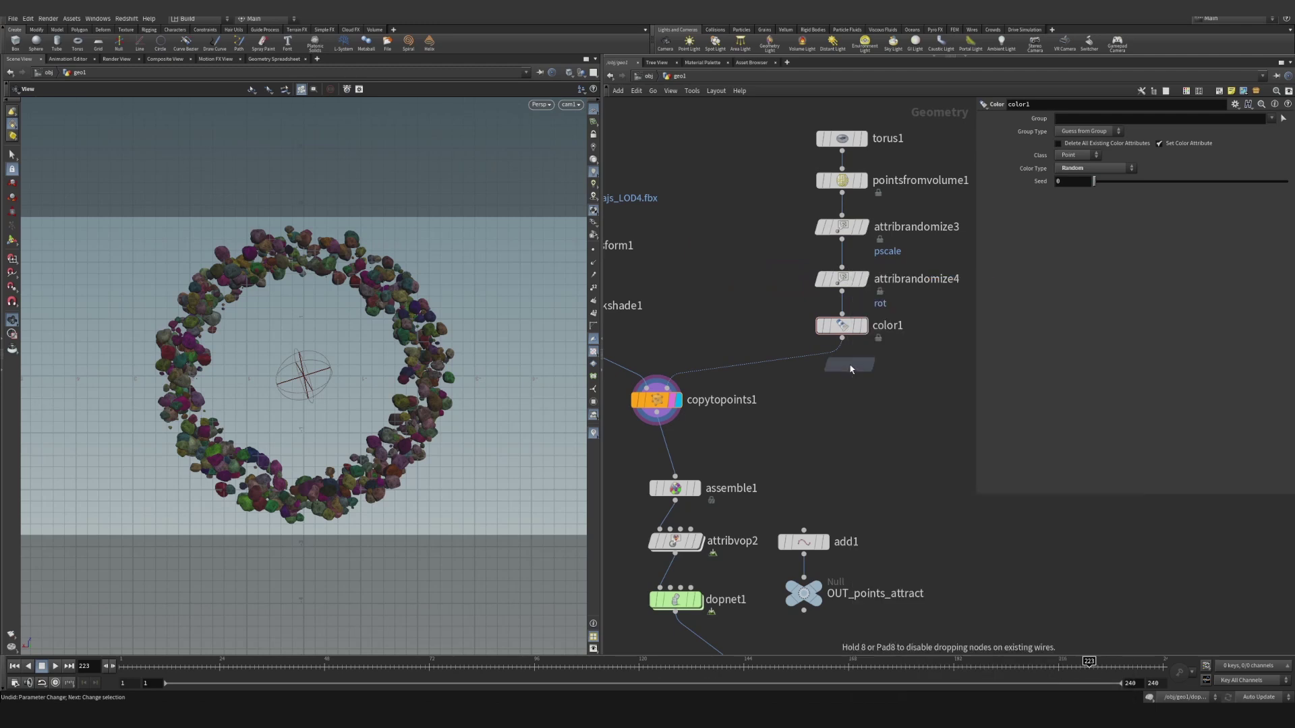
left_click(745, 376)
double_click(791, 378)
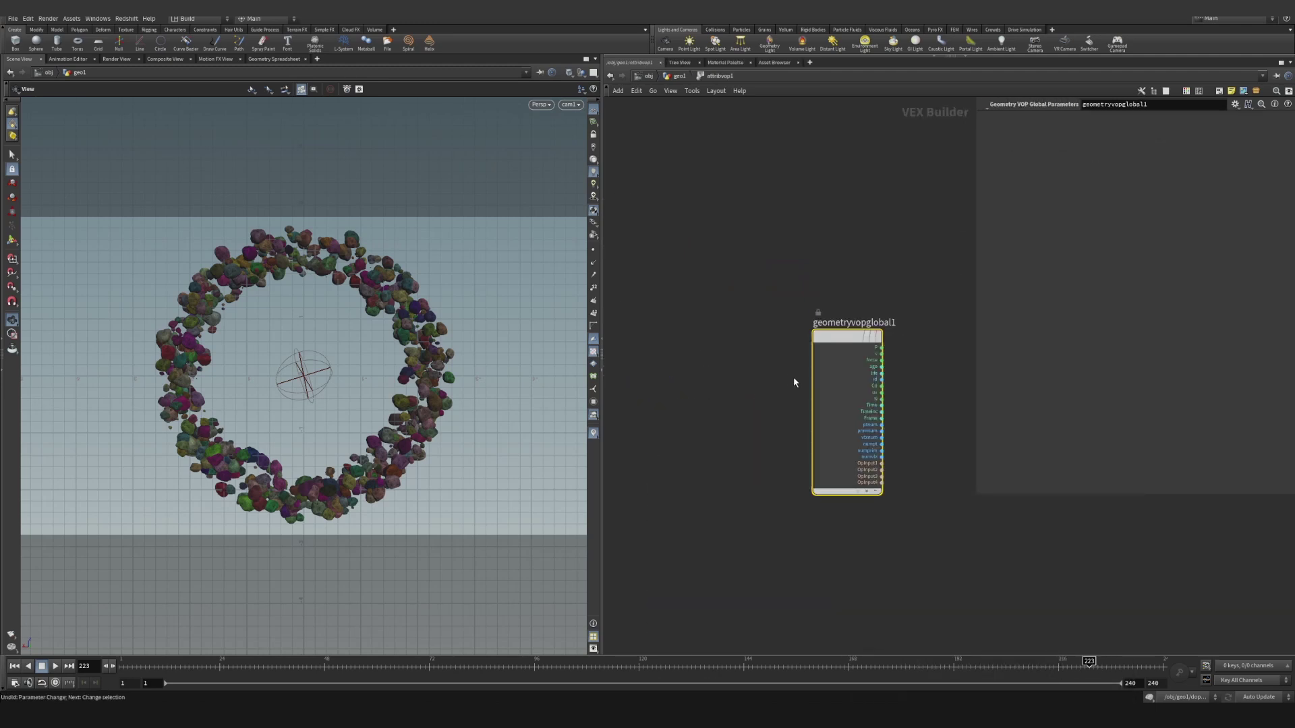
Add a Ramp Parameter node between the global parameters and the geometry output.
key("Tab")
type("t")
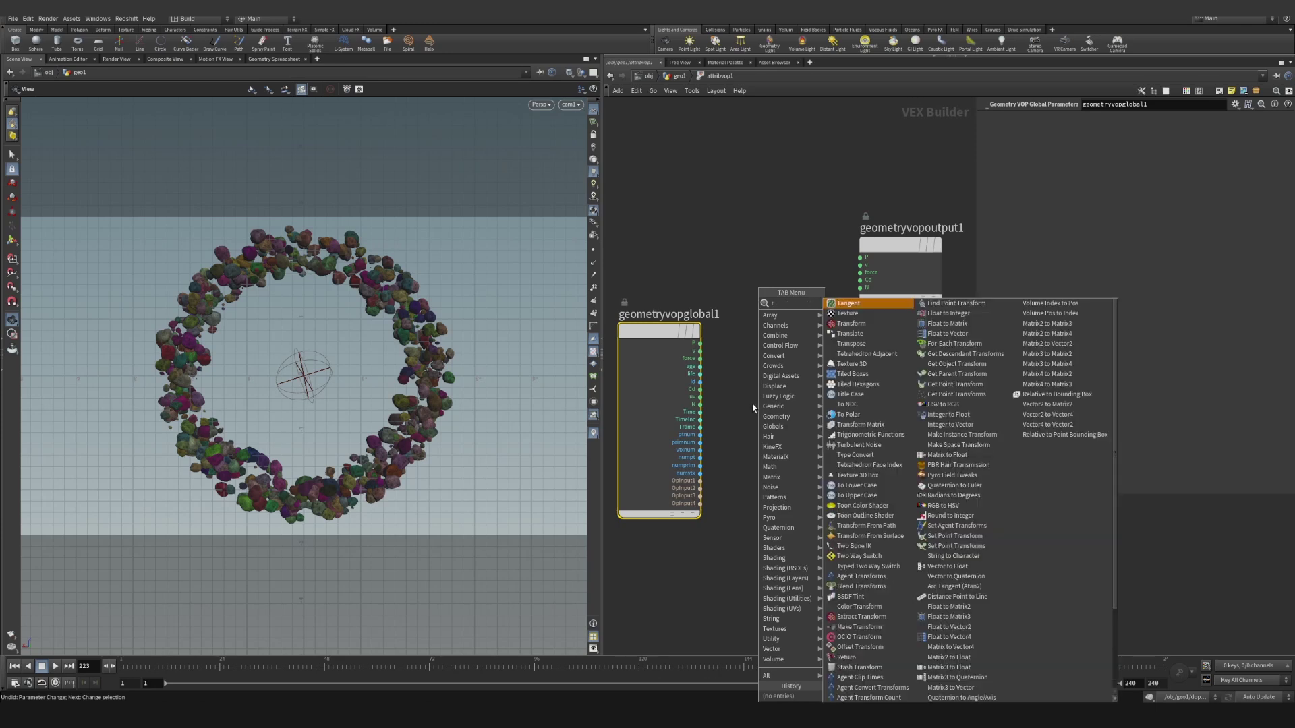
key("Escape")
key("Tab")
type("ra")
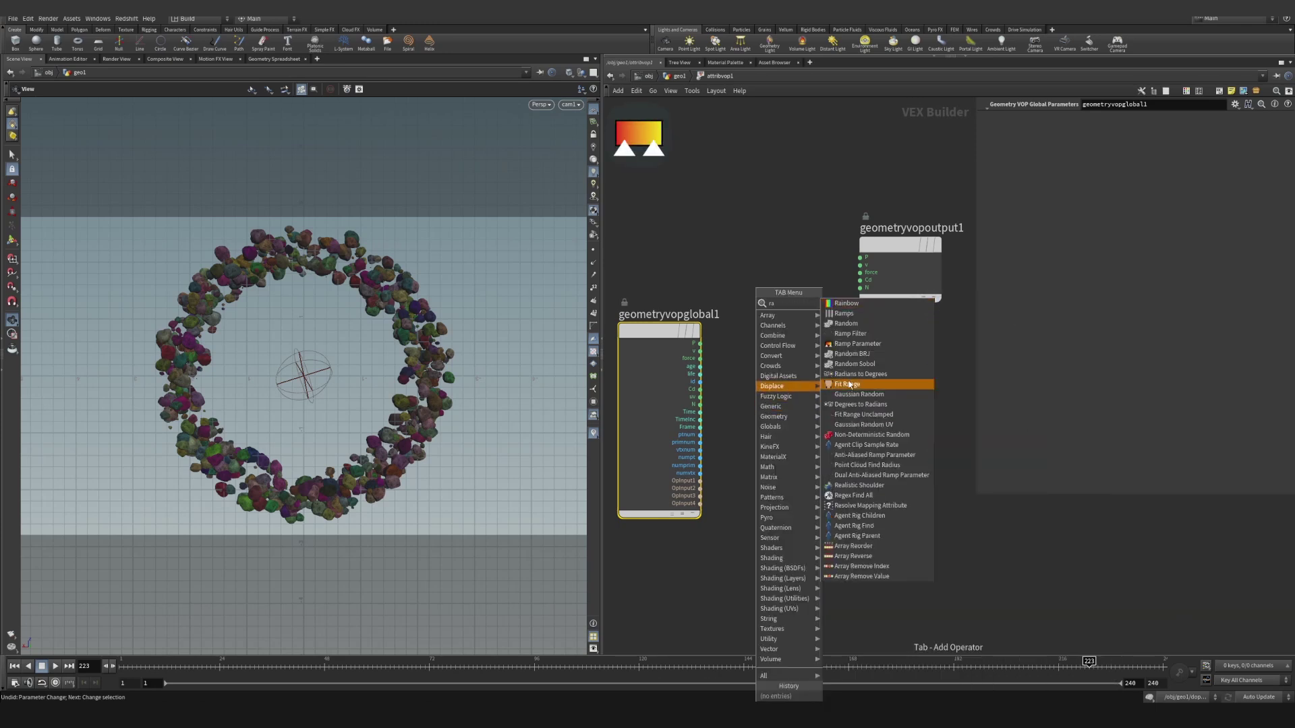
left_click(876, 354)
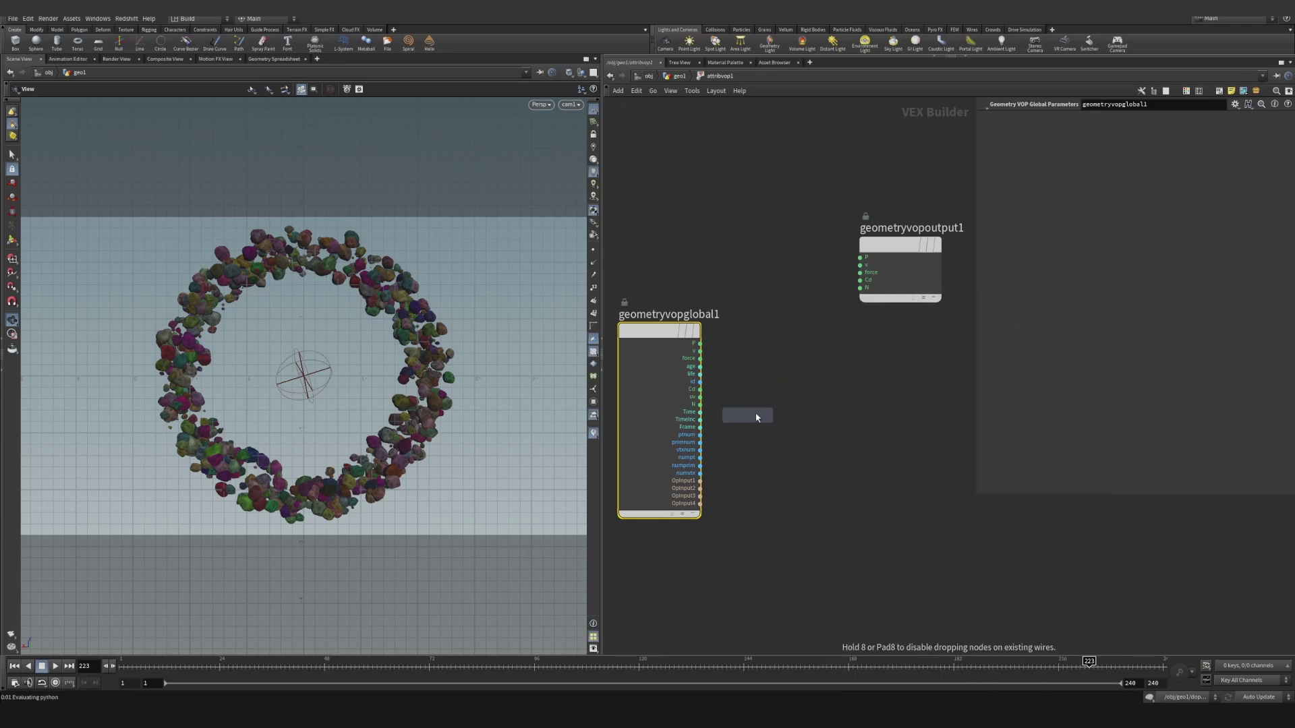
left_click(756, 418)
Wire the global Cd into the ramp's input and the ramp's result into the output's Cd, ending back in geo1.
left_click_drag(723, 402, 736, 420)
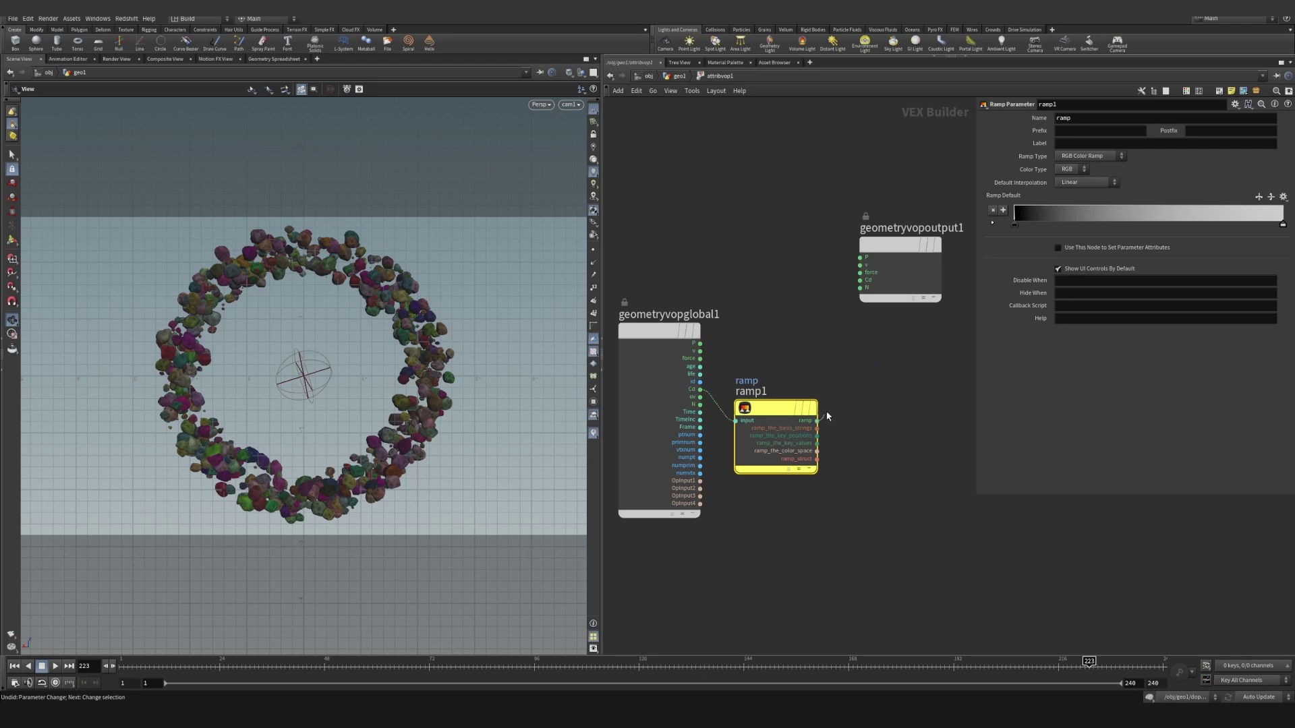
left_click_drag(818, 420, 861, 280)
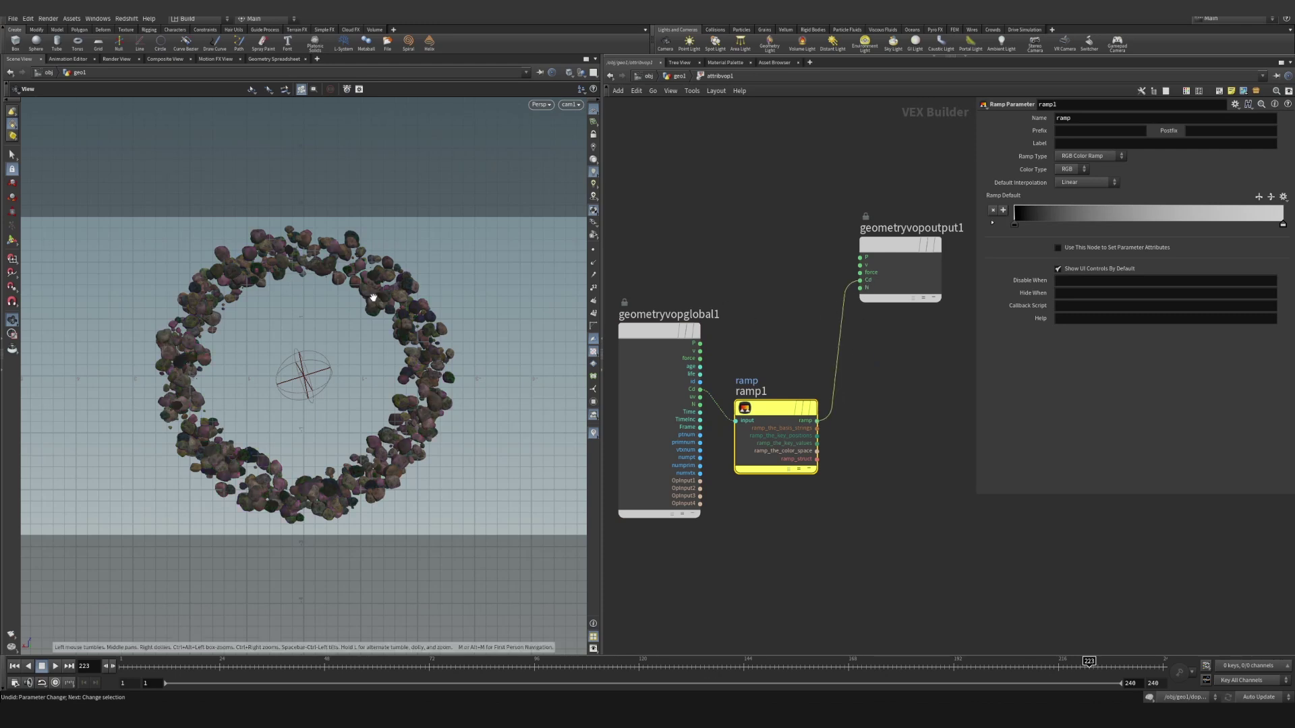
left_click(675, 76)
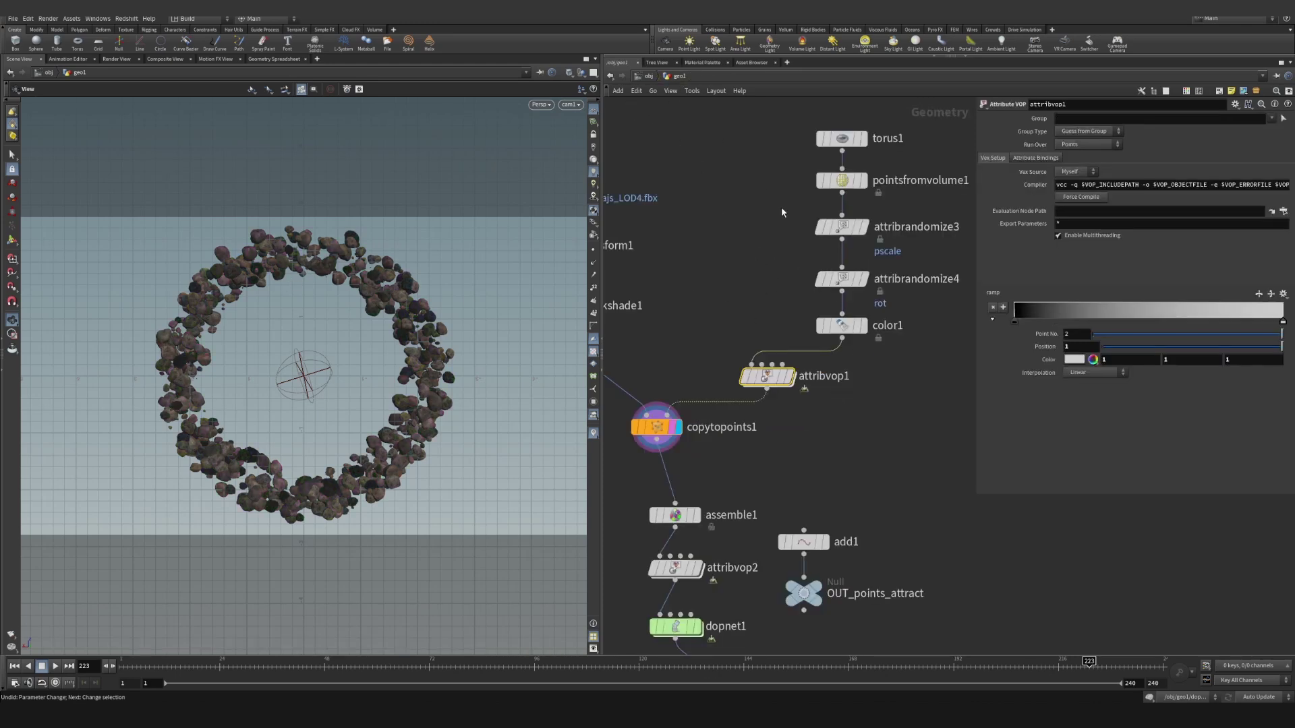
Bypass uvquickshade1 below transform1 and align the node under it.
middle_click_drag(720, 268, 899, 277)
left_click(689, 301)
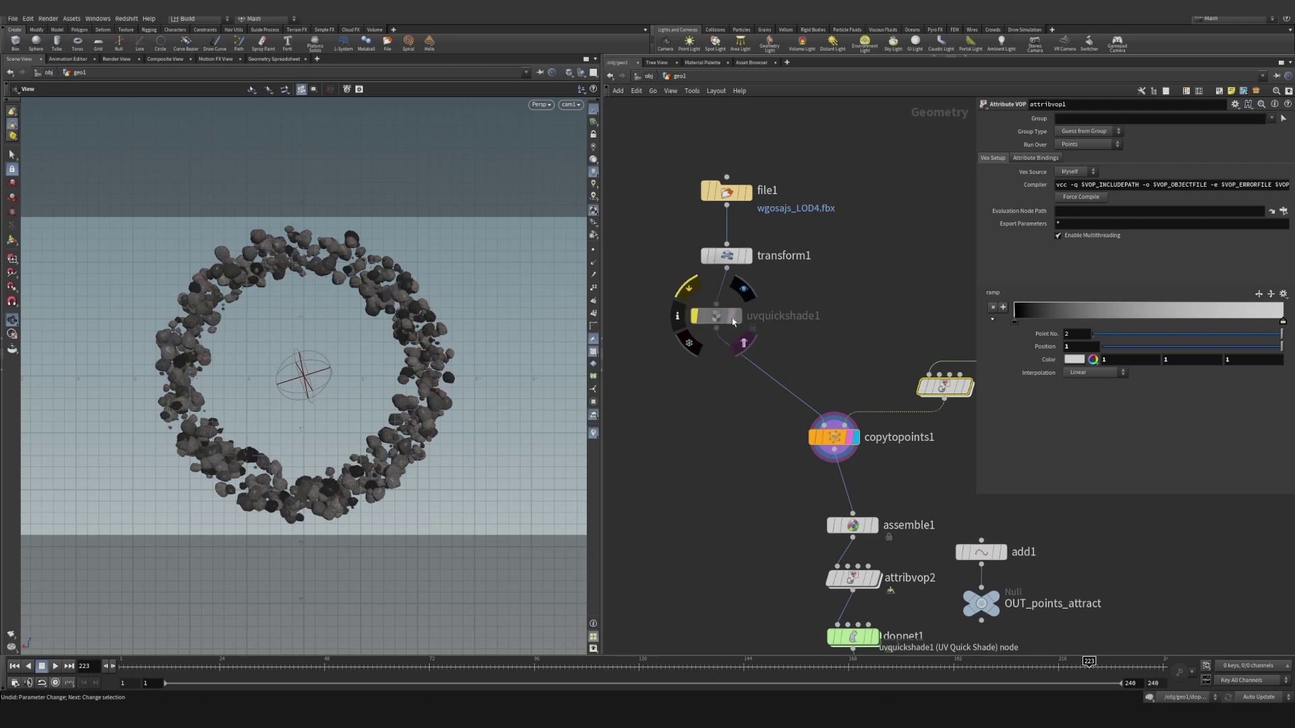
left_click_drag(727, 323, 737, 318)
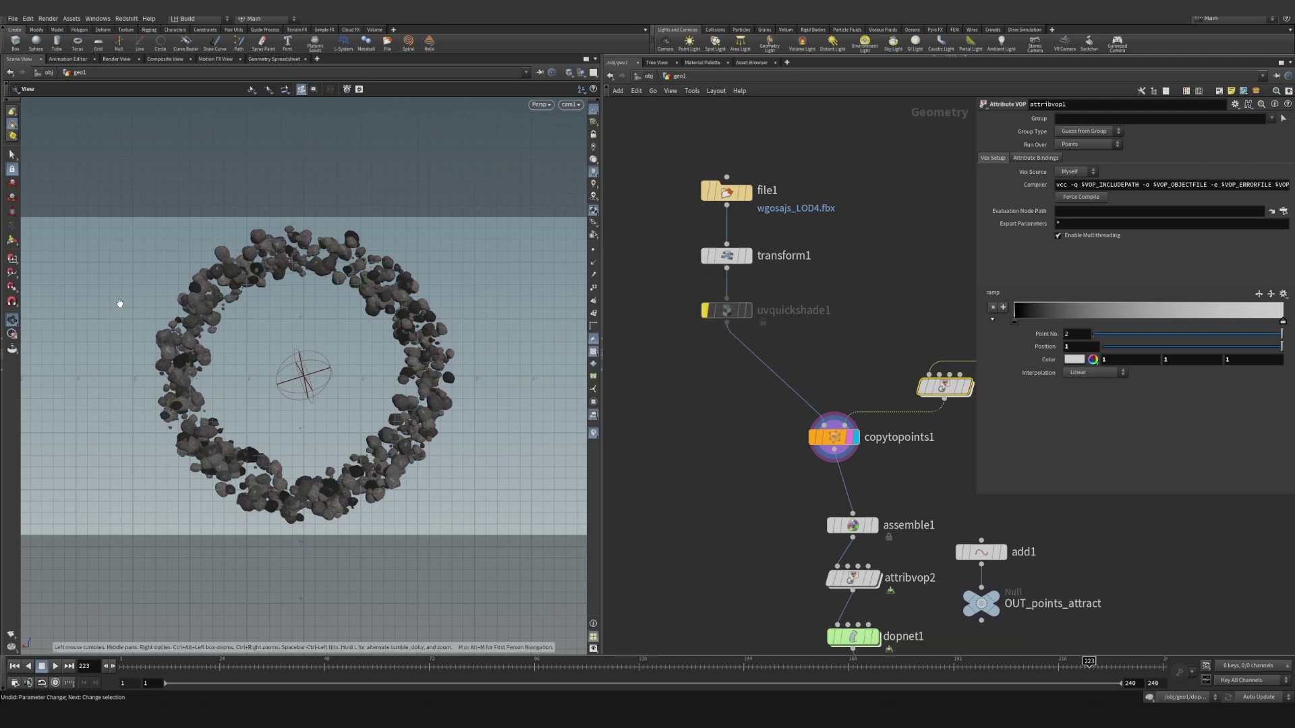
Add a second Assemble node beside assemble1 and connect copytopoints1's output to it.
middle_click_drag(912, 325, 718, 220)
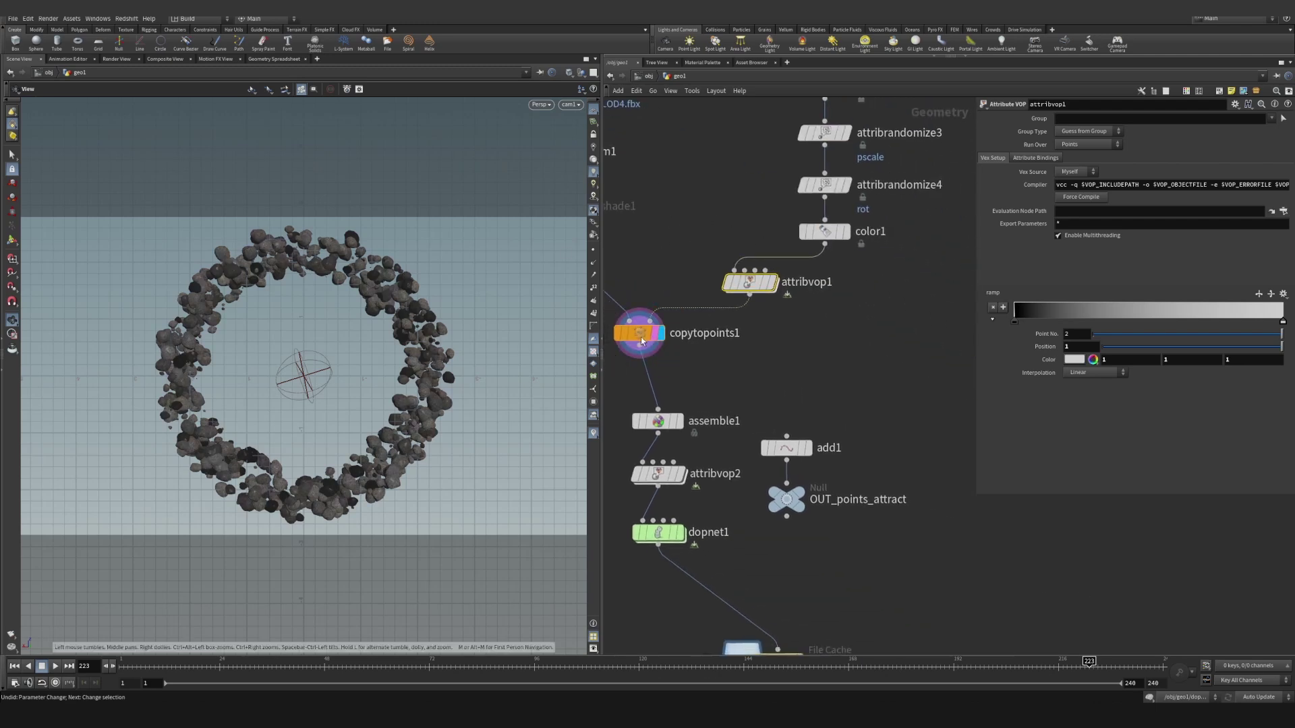
middle_click_drag(707, 345, 740, 290)
left_click_drag(692, 369, 687, 351)
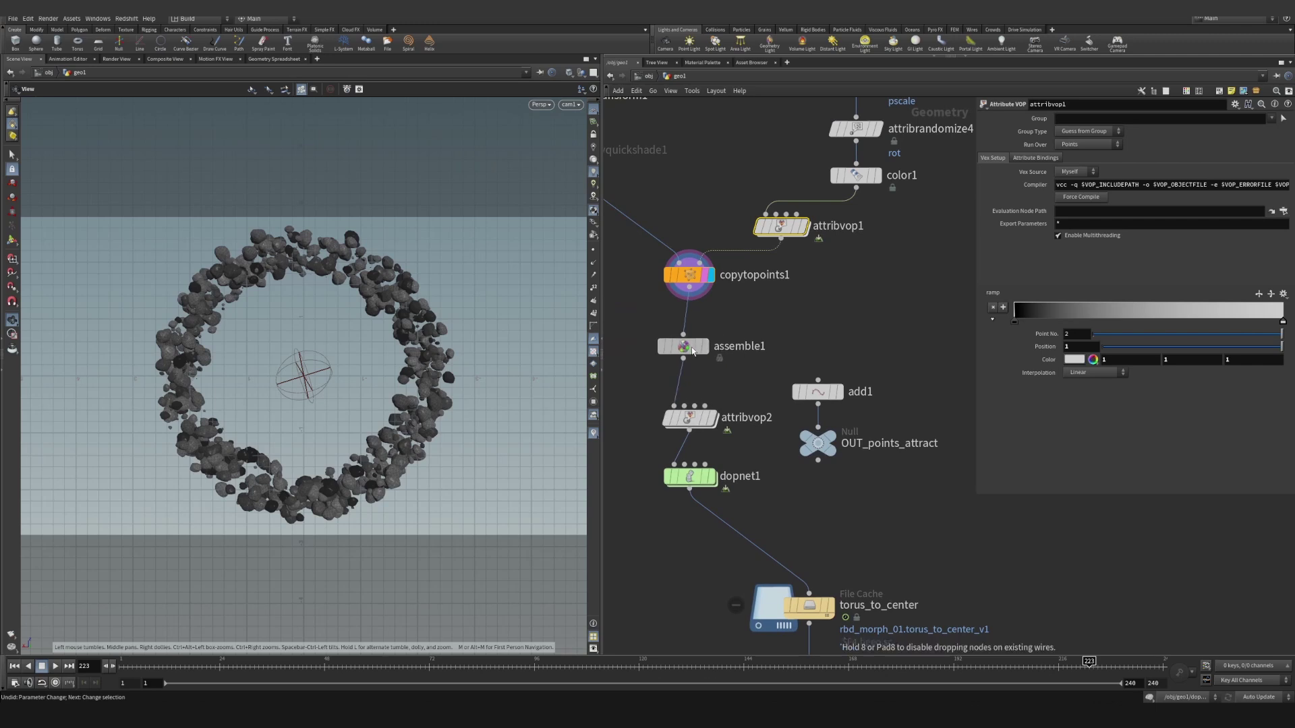
middle_click_drag(687, 352, 796, 342)
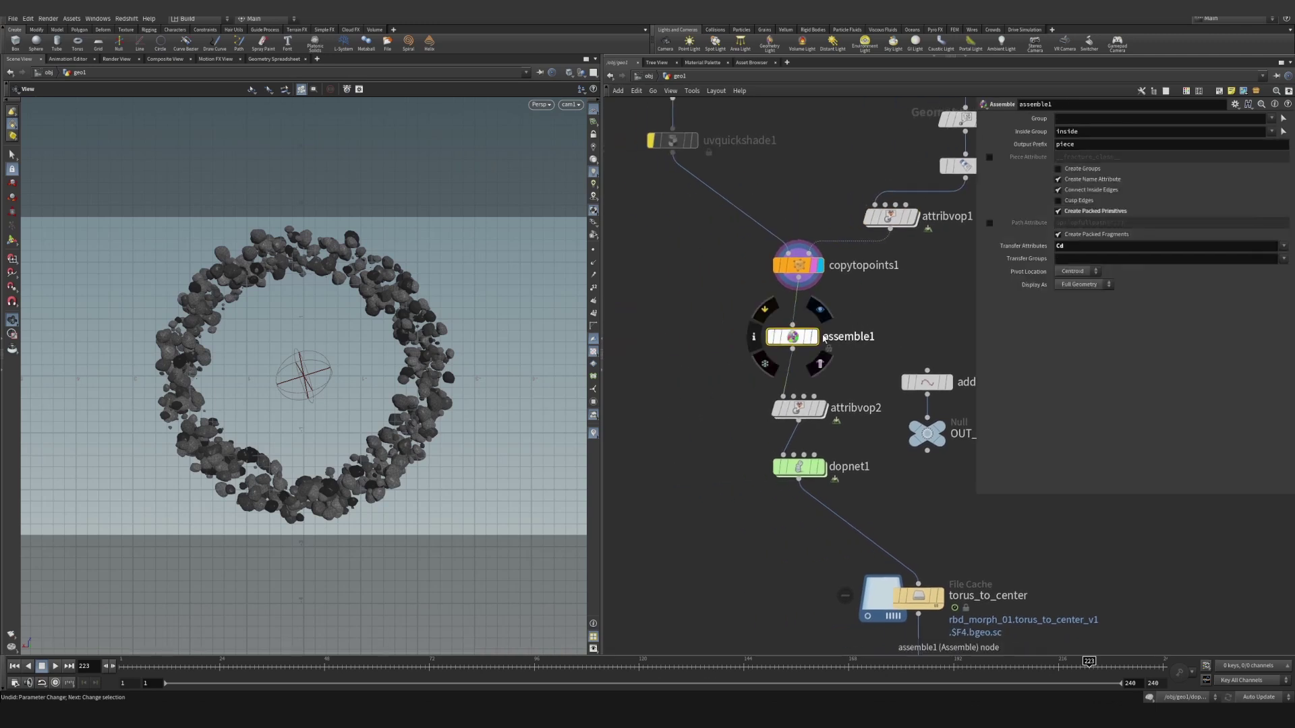
middle_click_drag(651, 347, 688, 346)
key("Tab")
type("ass")
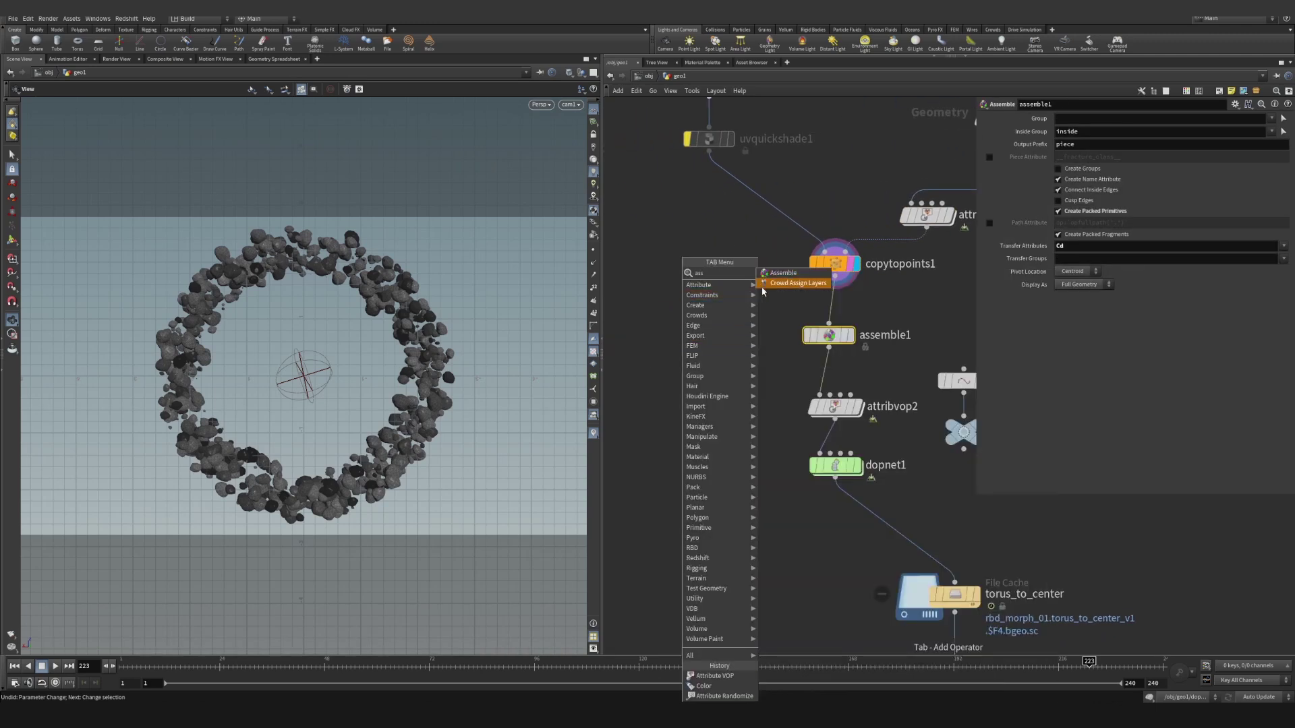
left_click(763, 285)
left_click(687, 335)
left_click(835, 276)
left_click(686, 324)
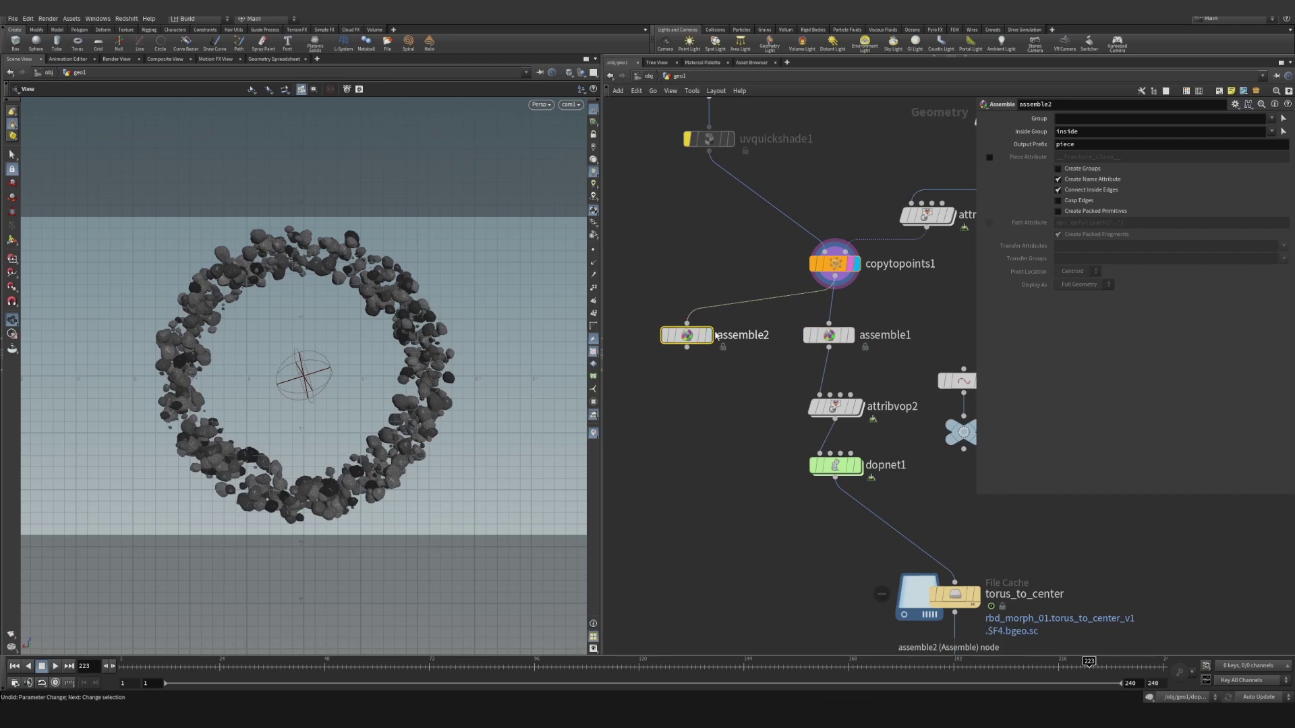
Display assemble2, enable Create Packed Primitives and set its transfer attributes to Cd.
left_click(706, 336)
left_click(1097, 214)
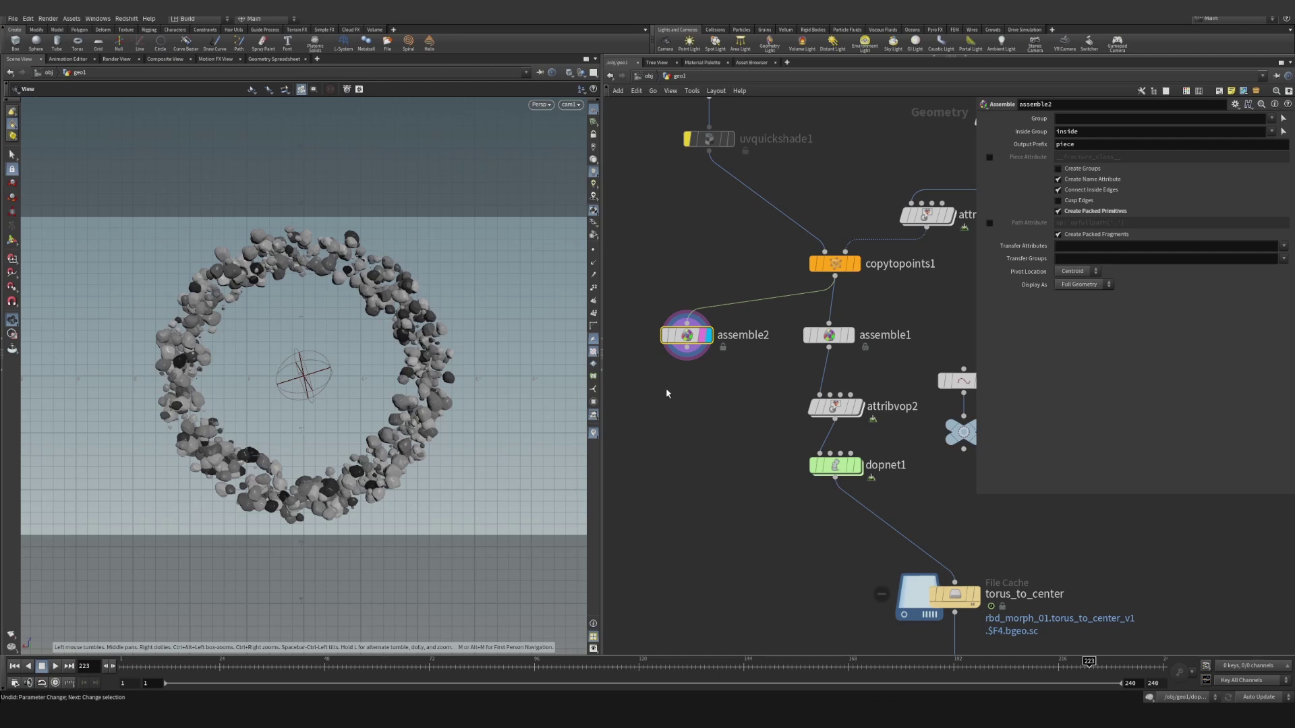
left_click_drag(652, 412, 741, 318)
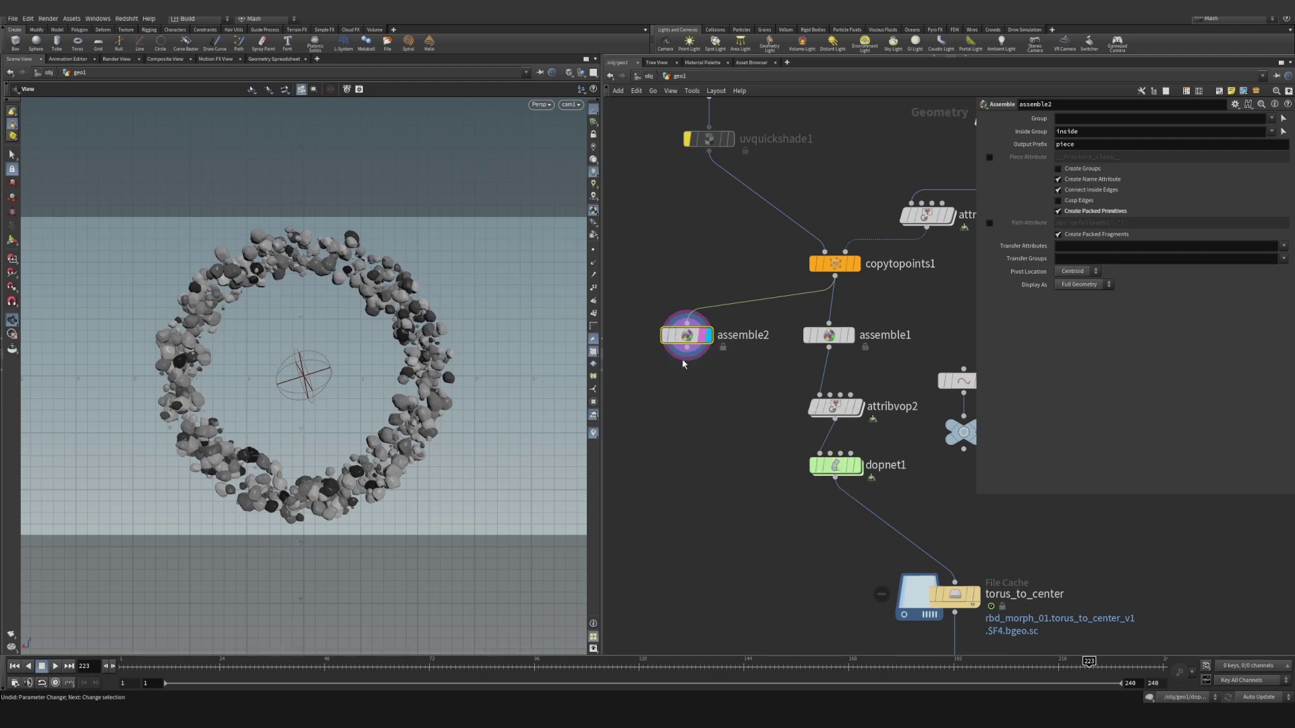
left_click(1283, 246)
left_click(1251, 257)
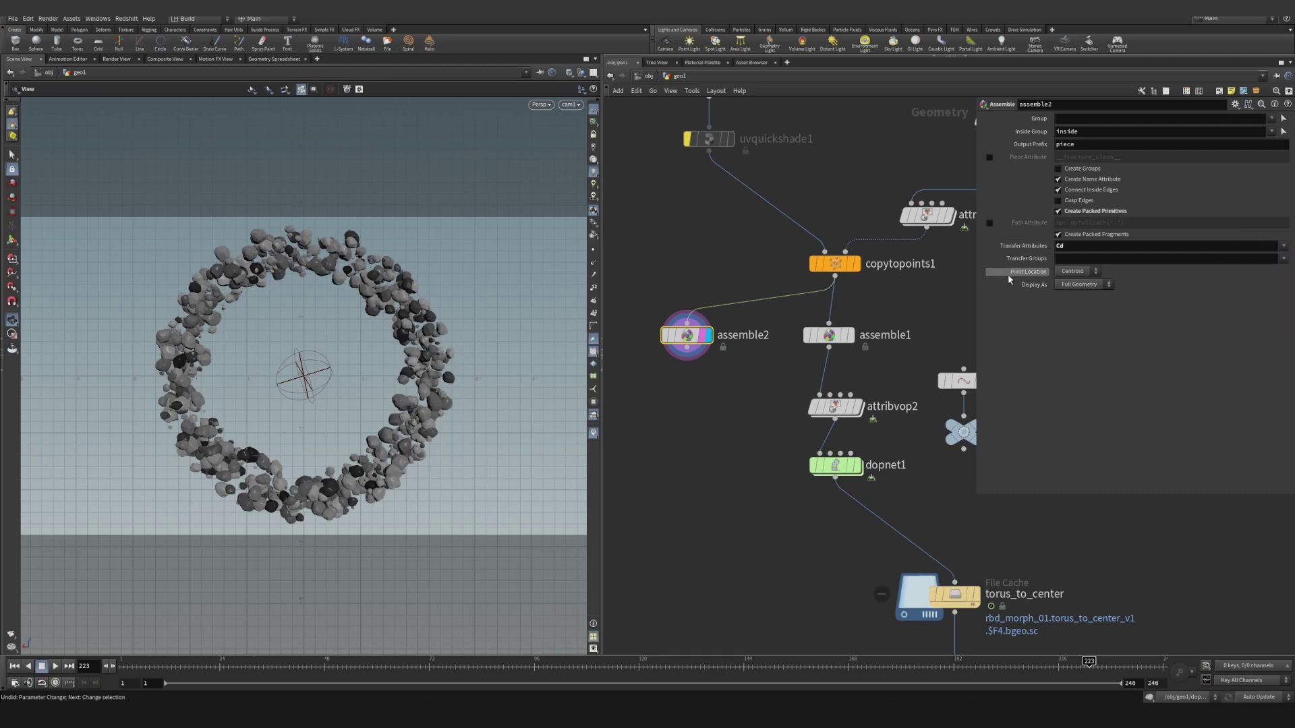
Check assemble2's node information for its packed fragments and point attributes.
middle_click_drag(722, 381, 723, 365)
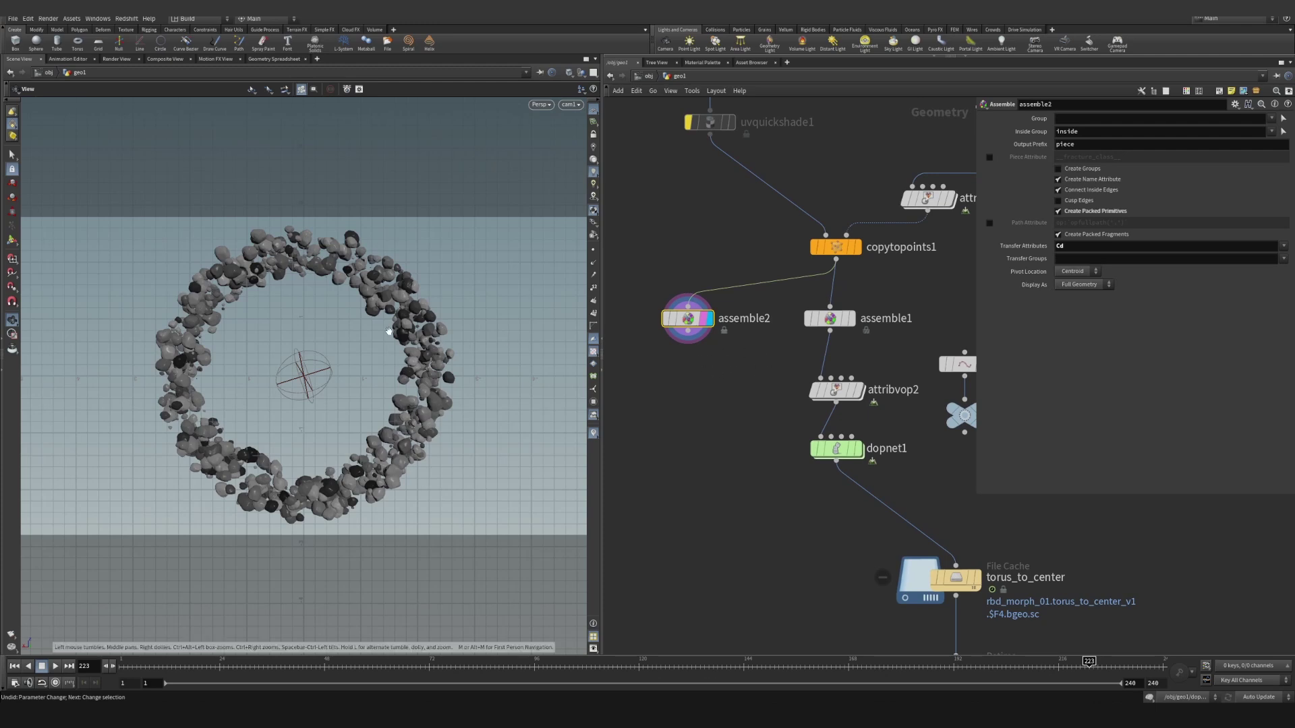
middle_click(689, 323)
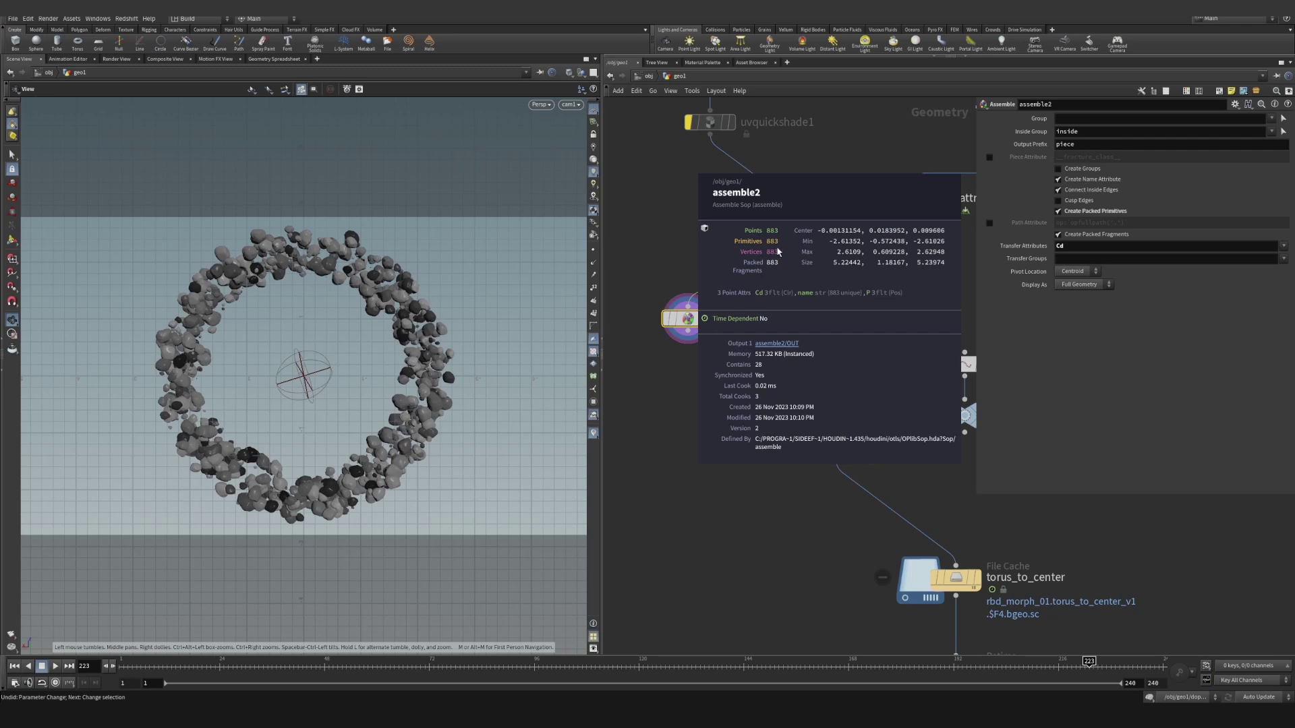
middle_click_drag(697, 362, 691, 345)
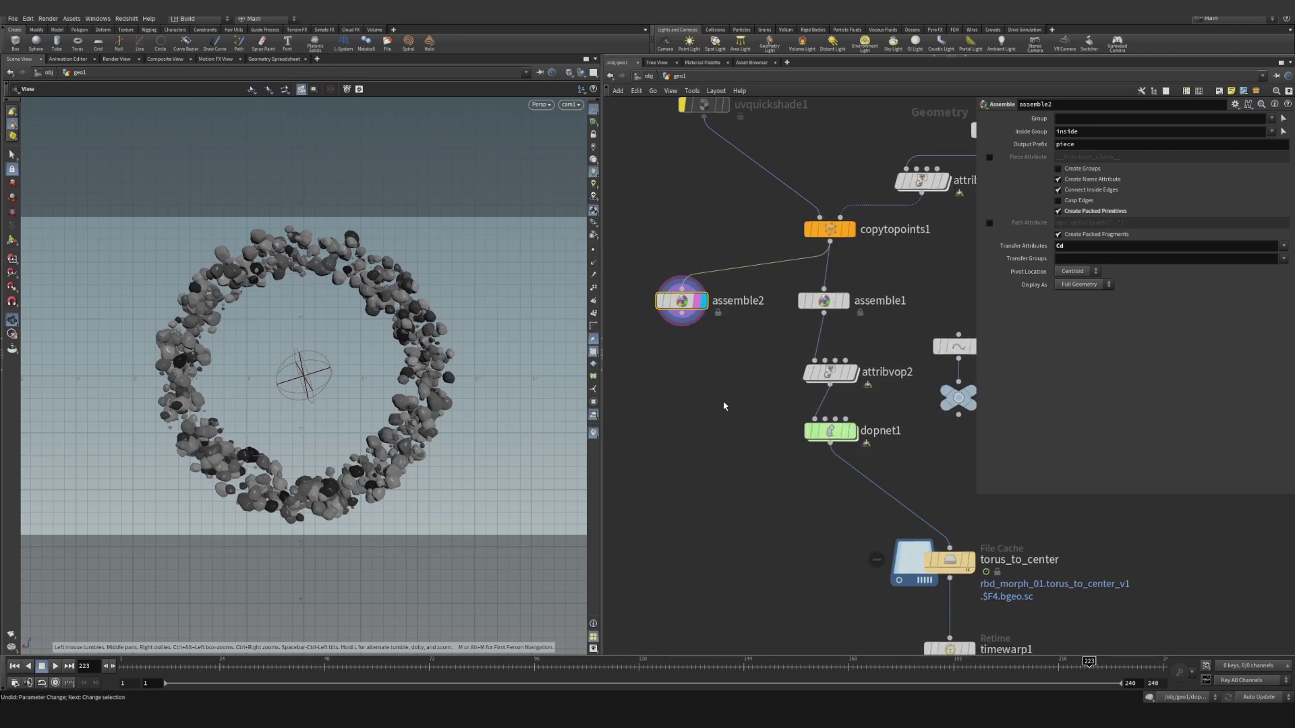
Examine the VOP network inside attribvop2, including its bind node, and return to the geometry network.
double_click(834, 379)
middle_click_drag(915, 323, 646, 302)
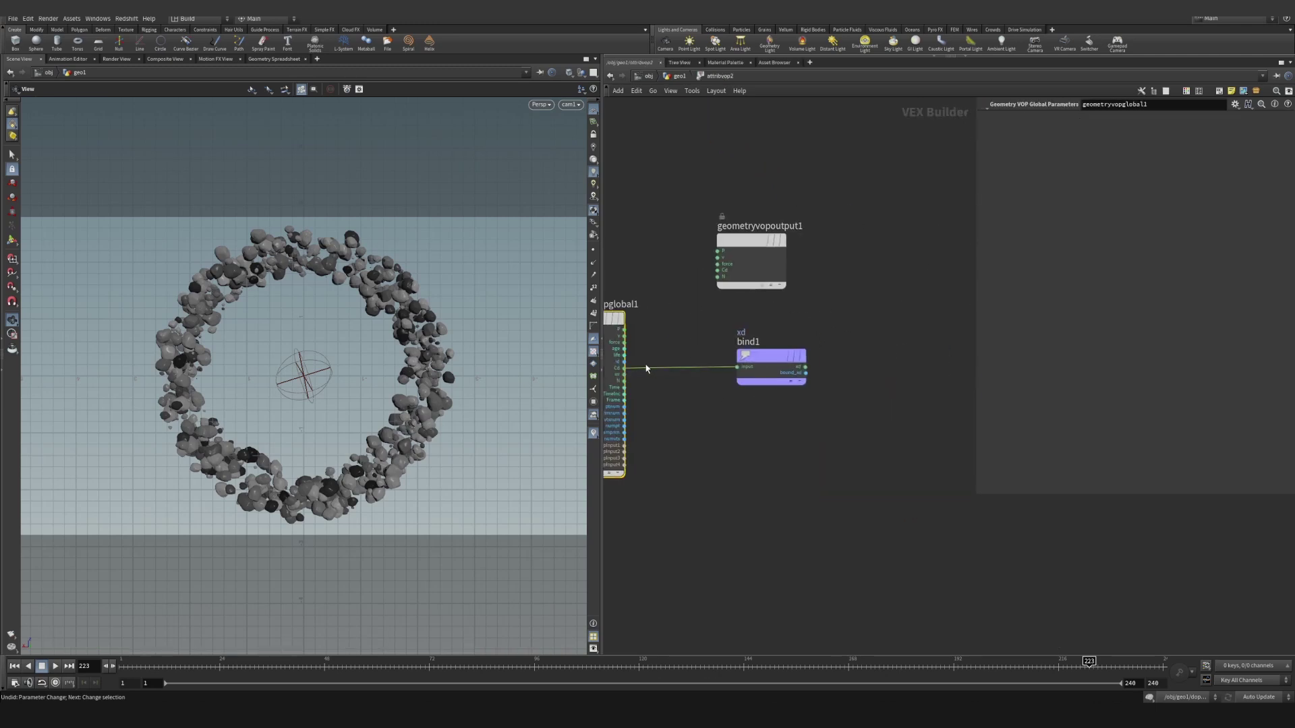
mouse_move(750, 361)
key("u")
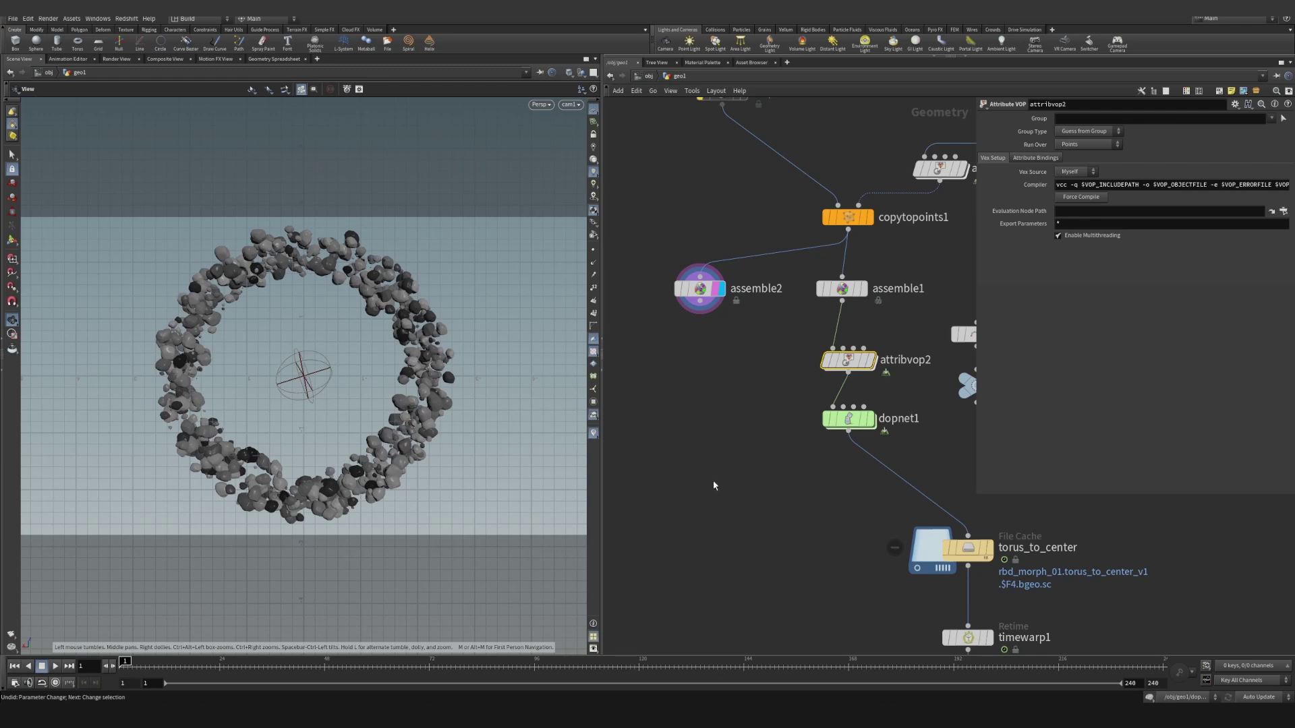
Move add1 and OUT_points_attract together to the free area beside assemble2, away from the existing simulation chain.
scroll(697, 403, "down", 3)
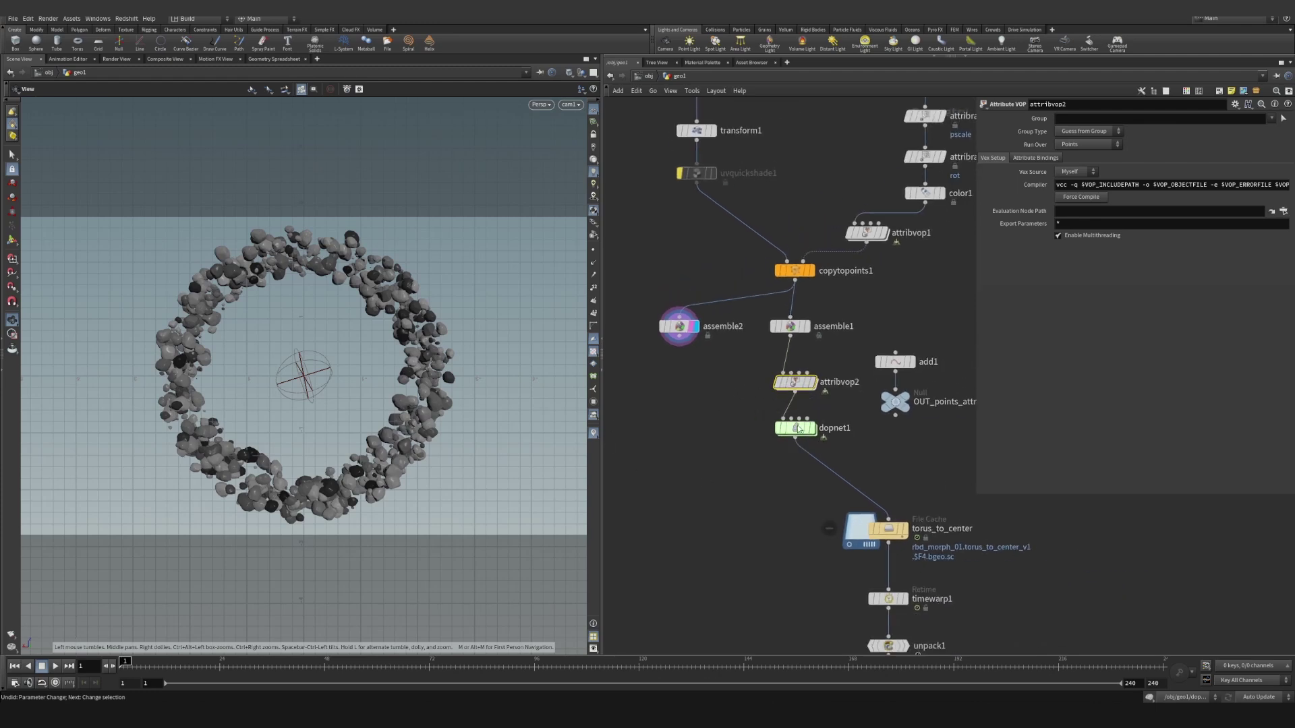
middle_click_drag(718, 396, 755, 404)
left_click_drag(961, 337, 612, 347)
middle_click_drag(665, 408, 724, 392)
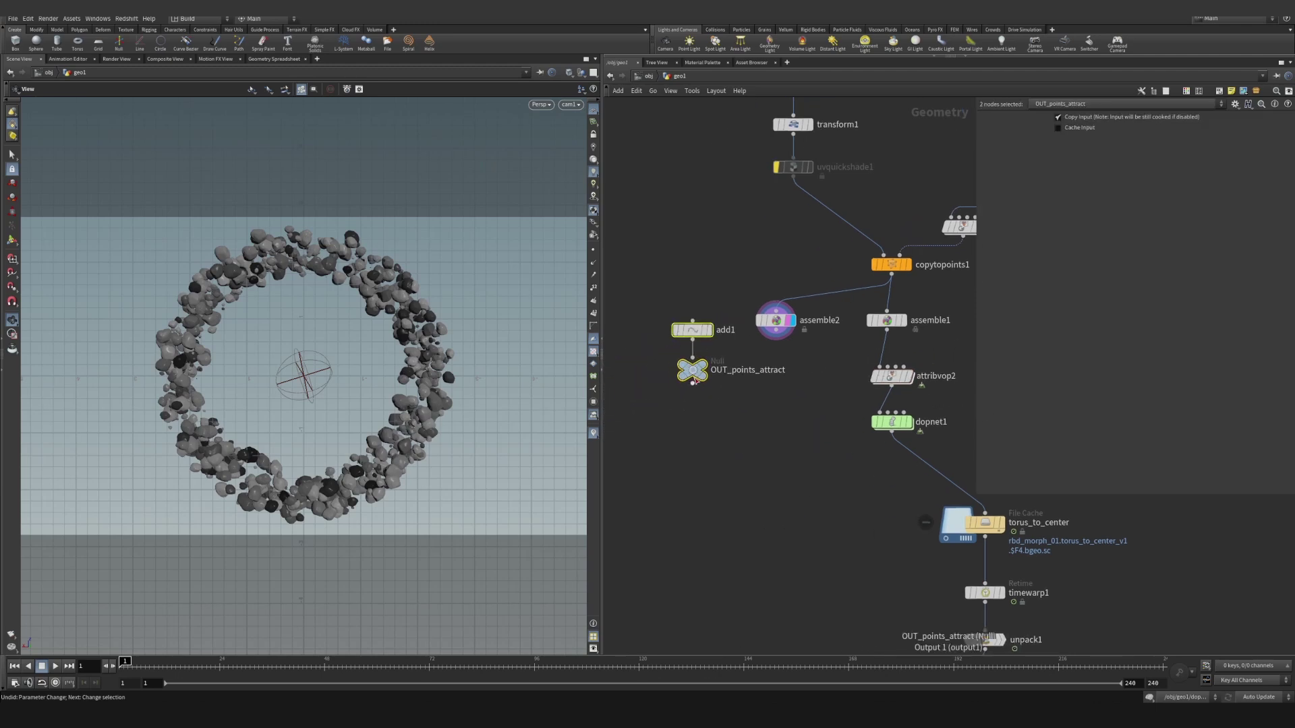
left_click_drag(693, 377, 653, 378)
left_click(664, 413)
Show add1's point settings and display its output in the viewport.
left_click(650, 330)
scroll(650, 296, "up", 3)
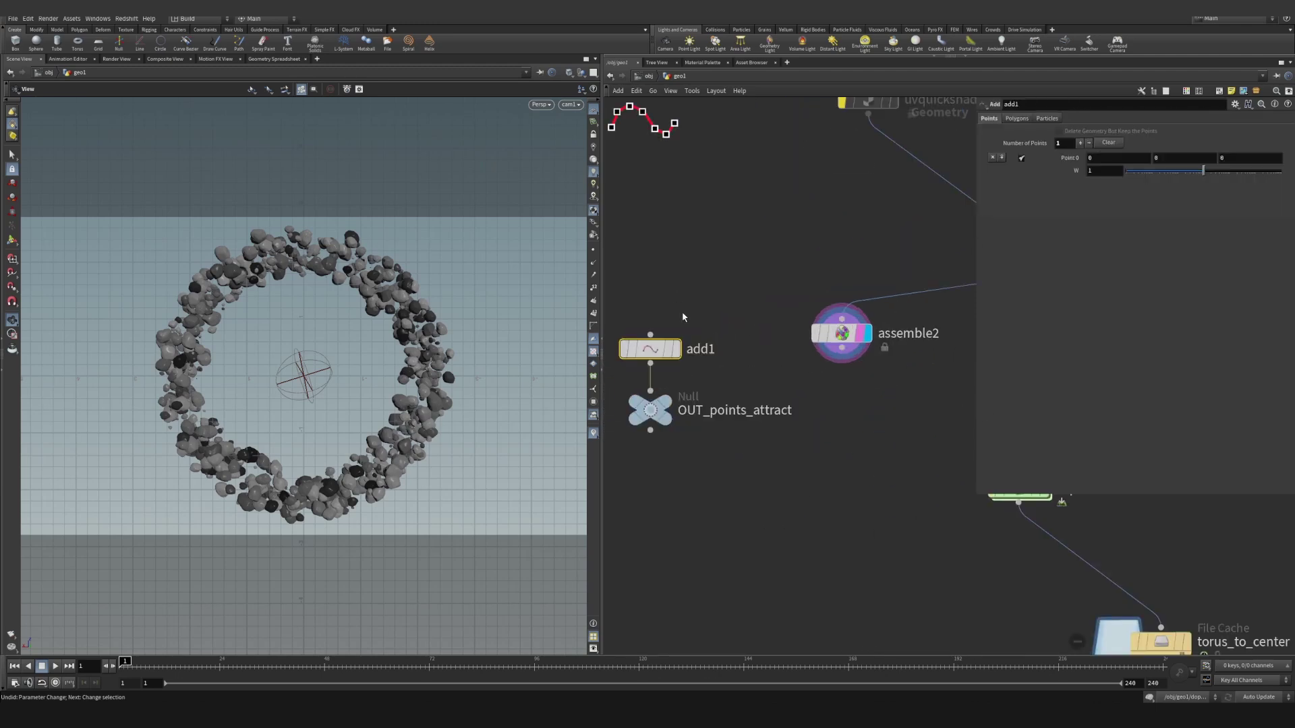
left_click(676, 349)
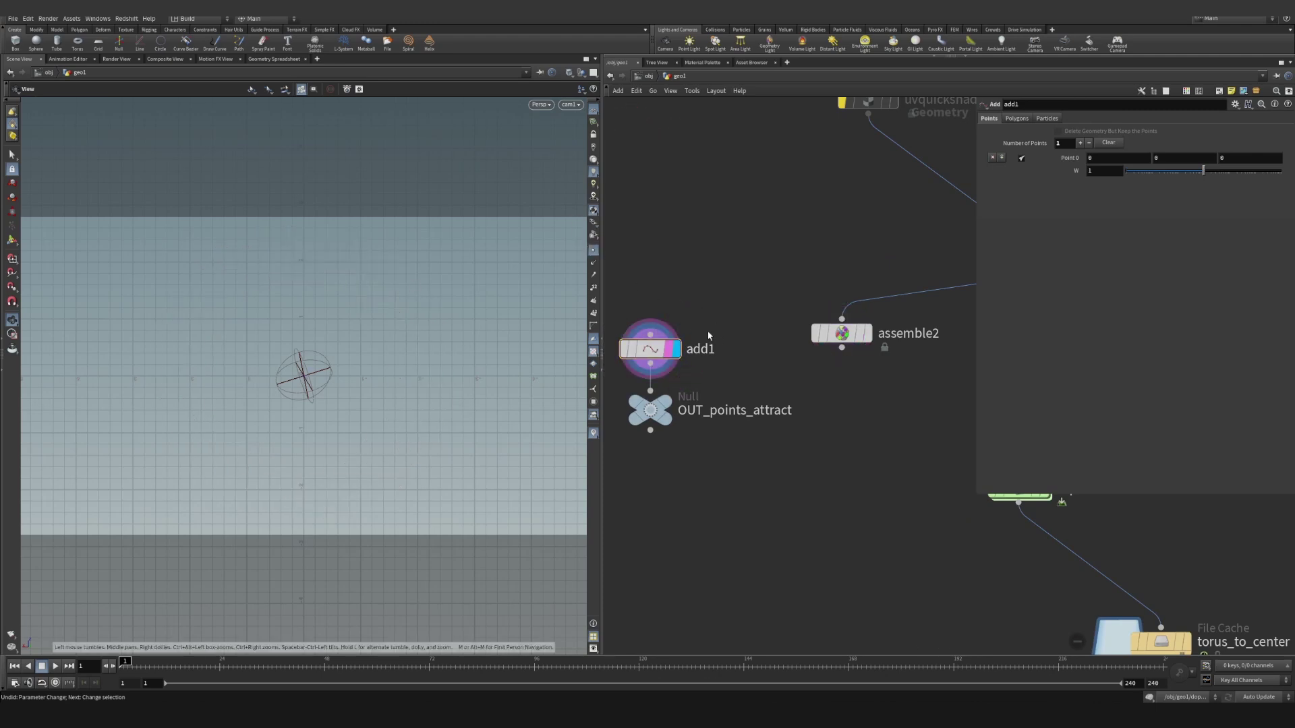
Create another Add node above add1, display it and set its number of points to 1.
key("Tab")
type("add")
key("Return")
left_click(712, 270)
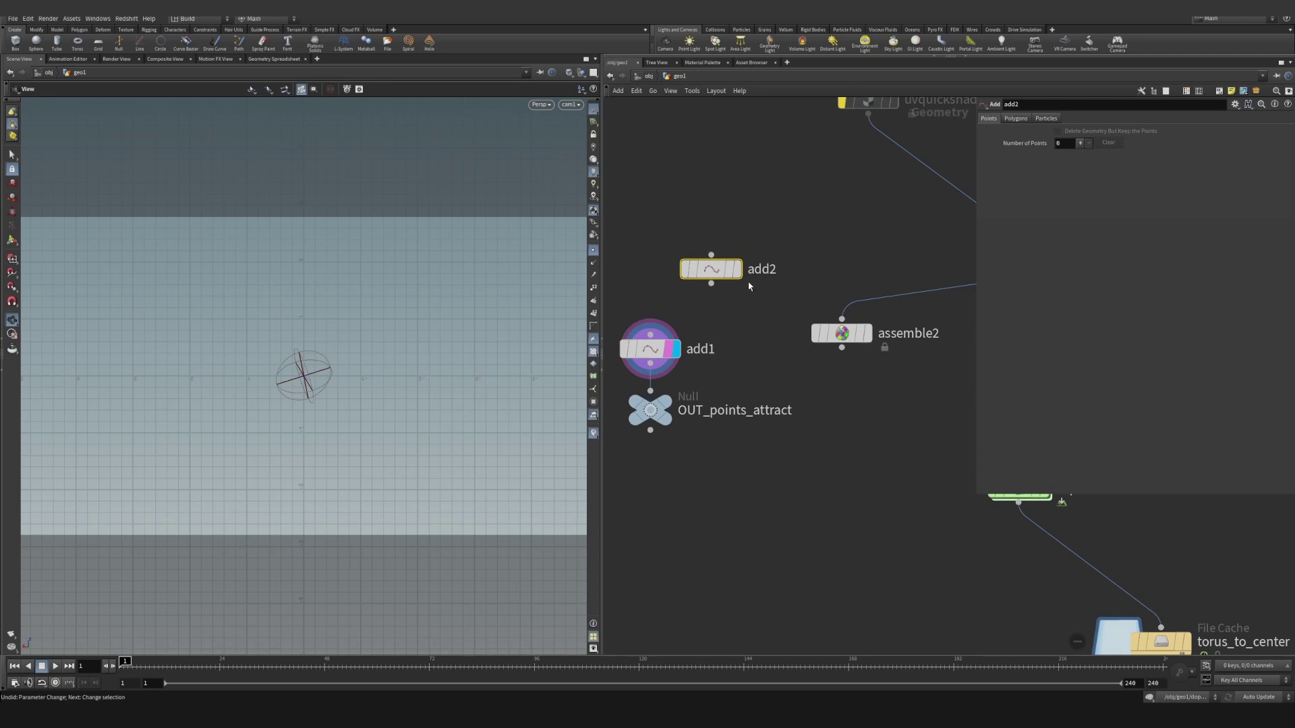
left_click(737, 269)
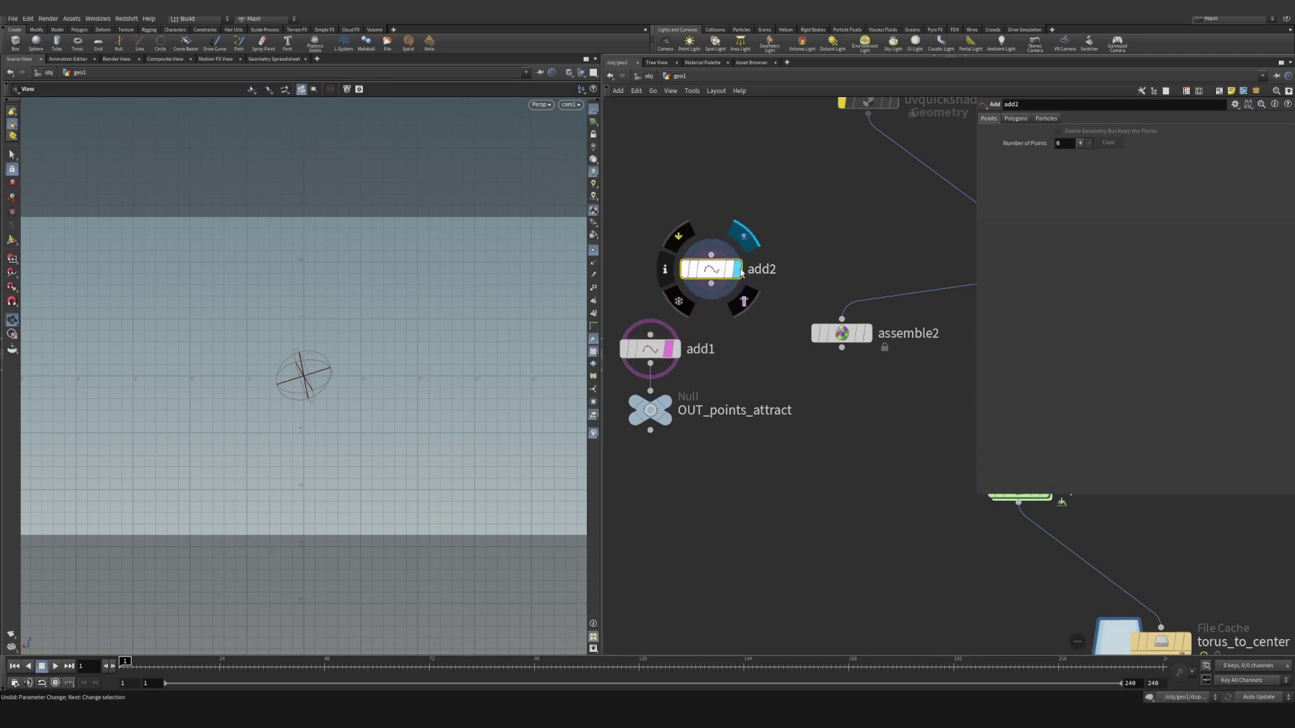
left_click(1081, 143)
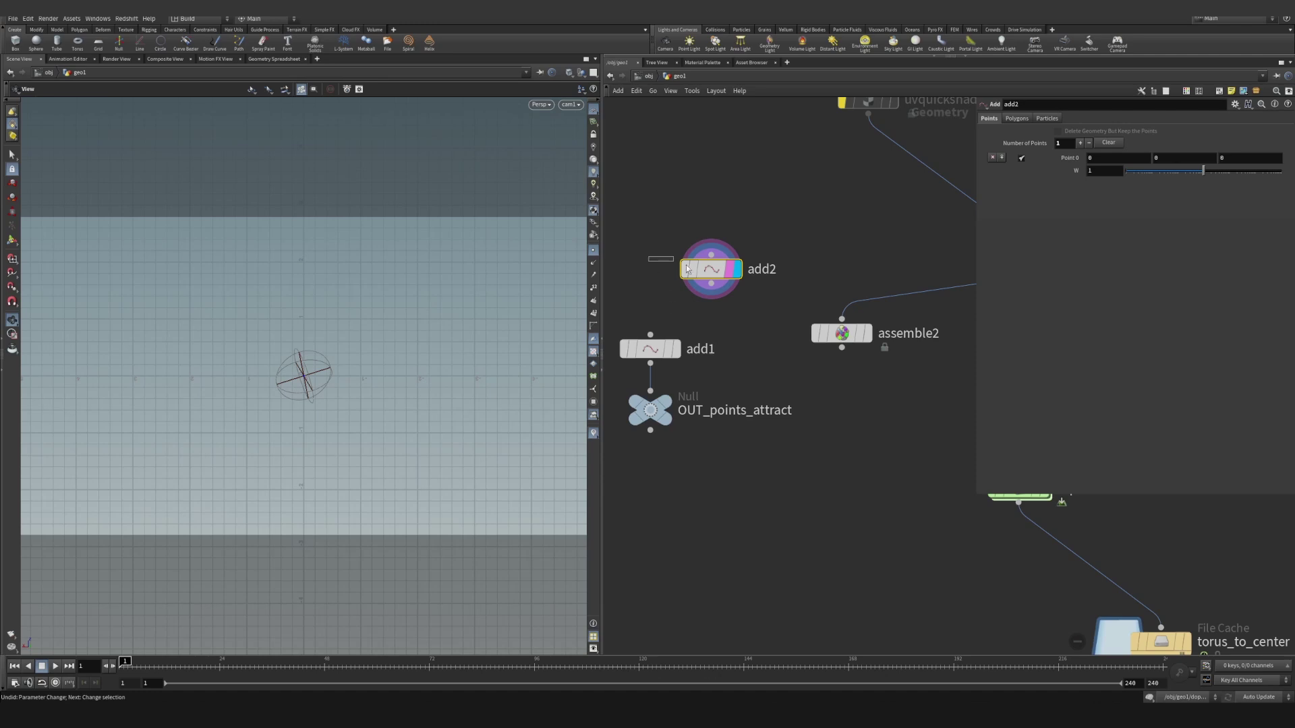
Check the new Add node's point in the viewport, and delete that node.
left_click_drag(307, 377, 304, 379)
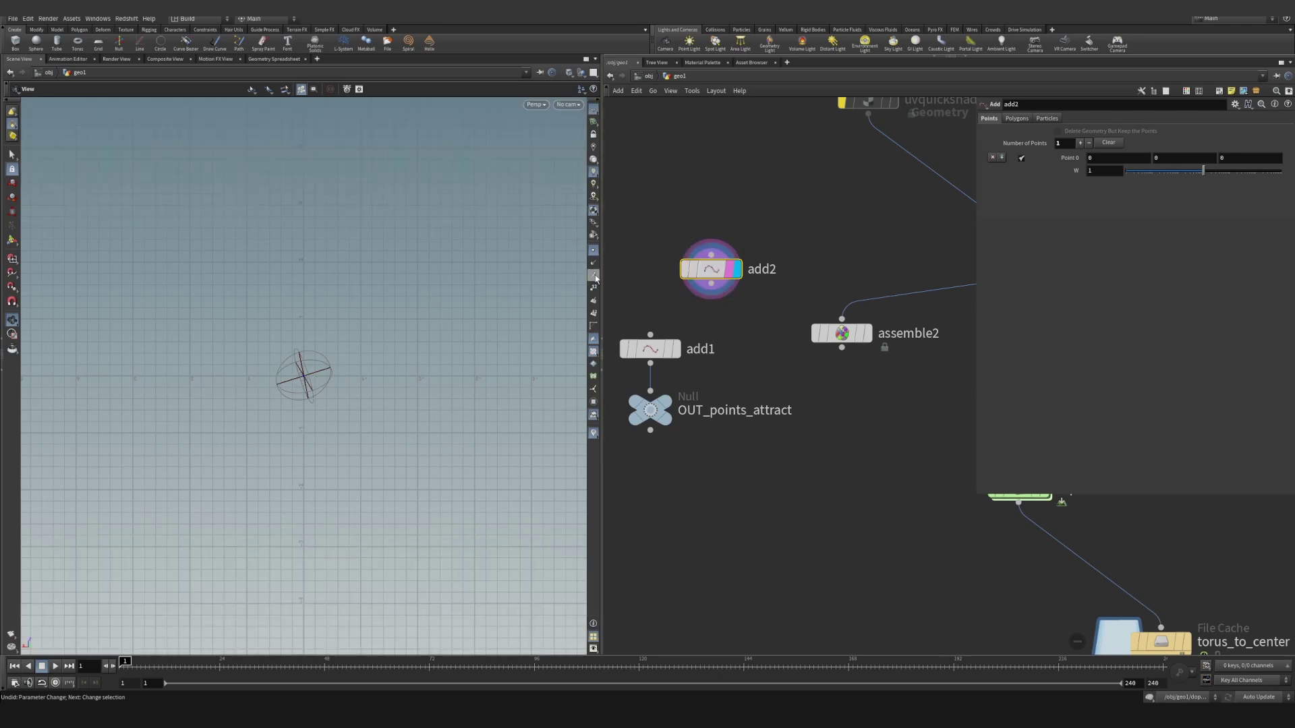
middle_click(742, 265)
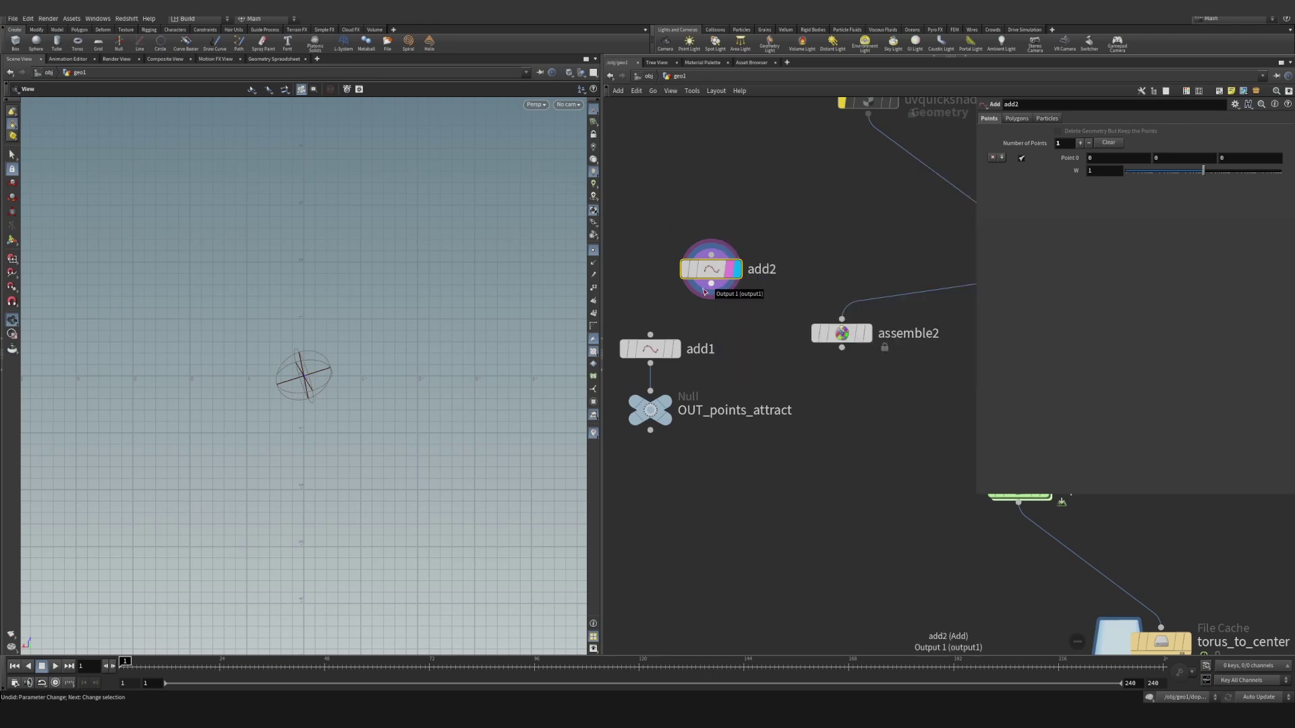
key("Delete")
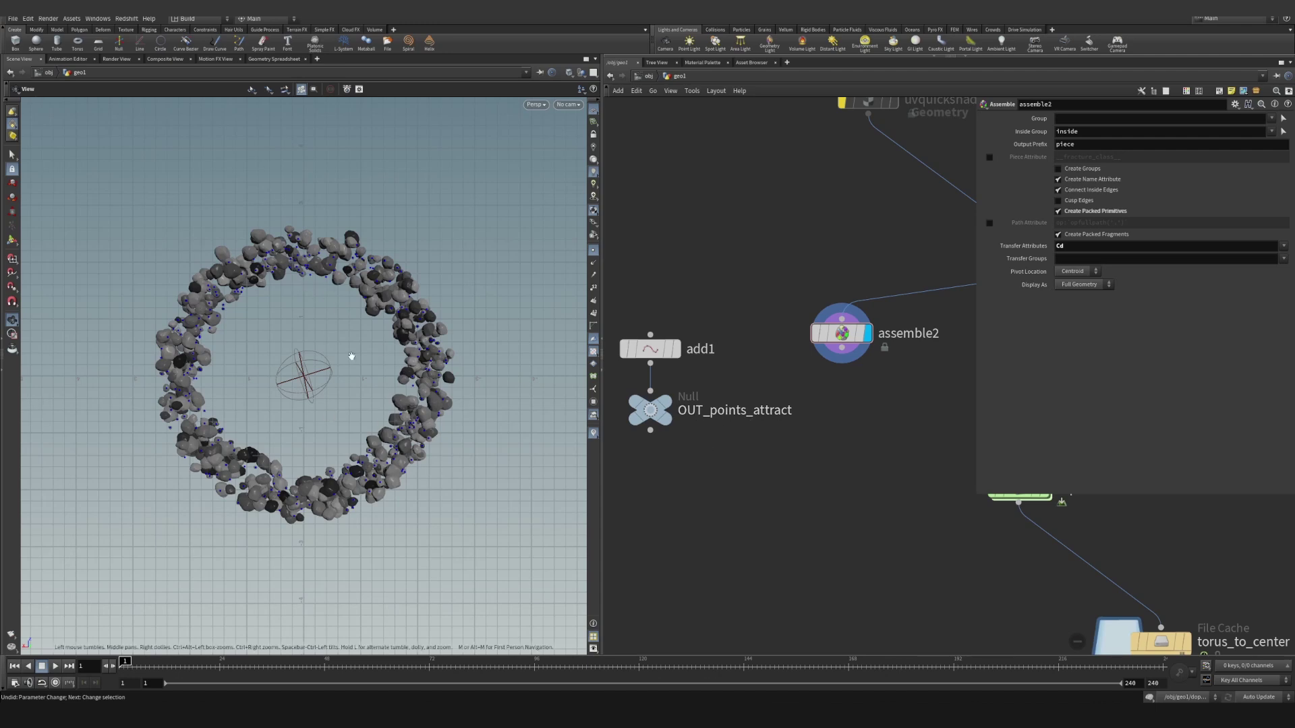
middle_click_drag(901, 411, 777, 390)
scroll(779, 390, "down", 3)
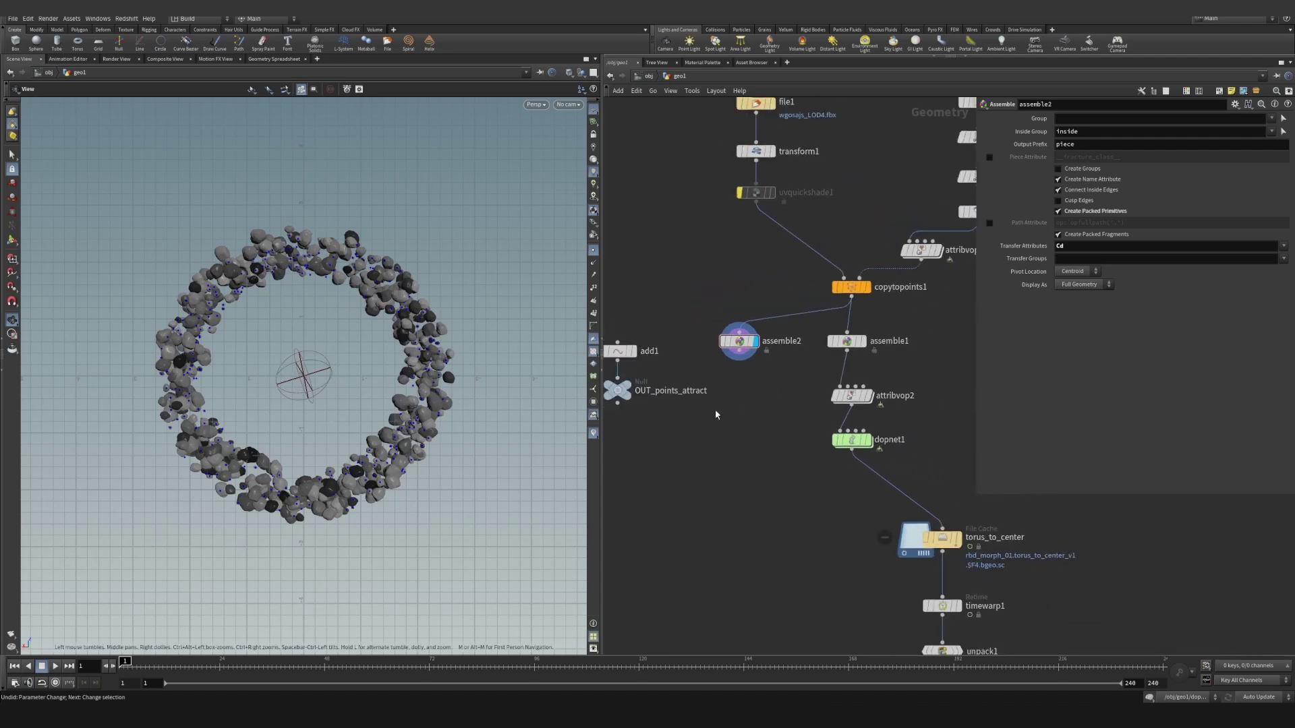
scroll(715, 409, "up", 3)
key("Tab")
type("at")
key("BackSpace")
key("BackSpace")
key("Escape")
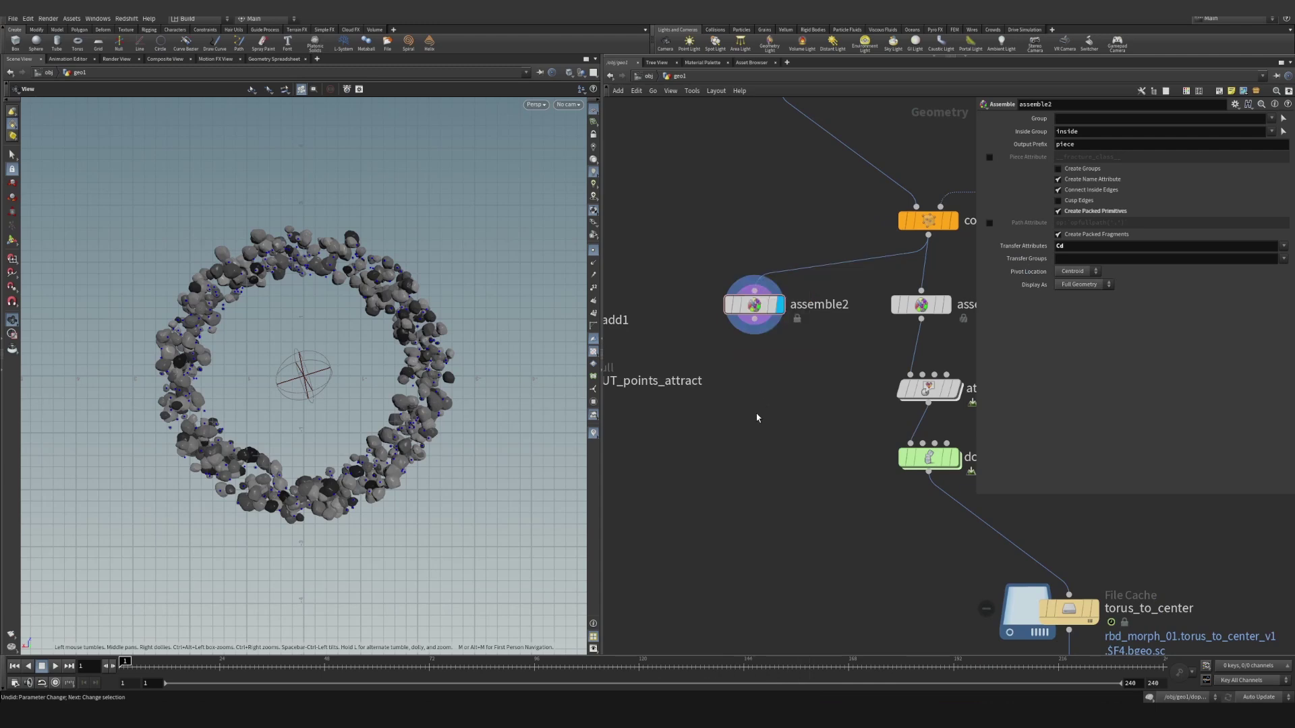
Add a DOP Network below assemble2, feed assemble2's output into its first input and display it.
key("Tab")
type("dopne")
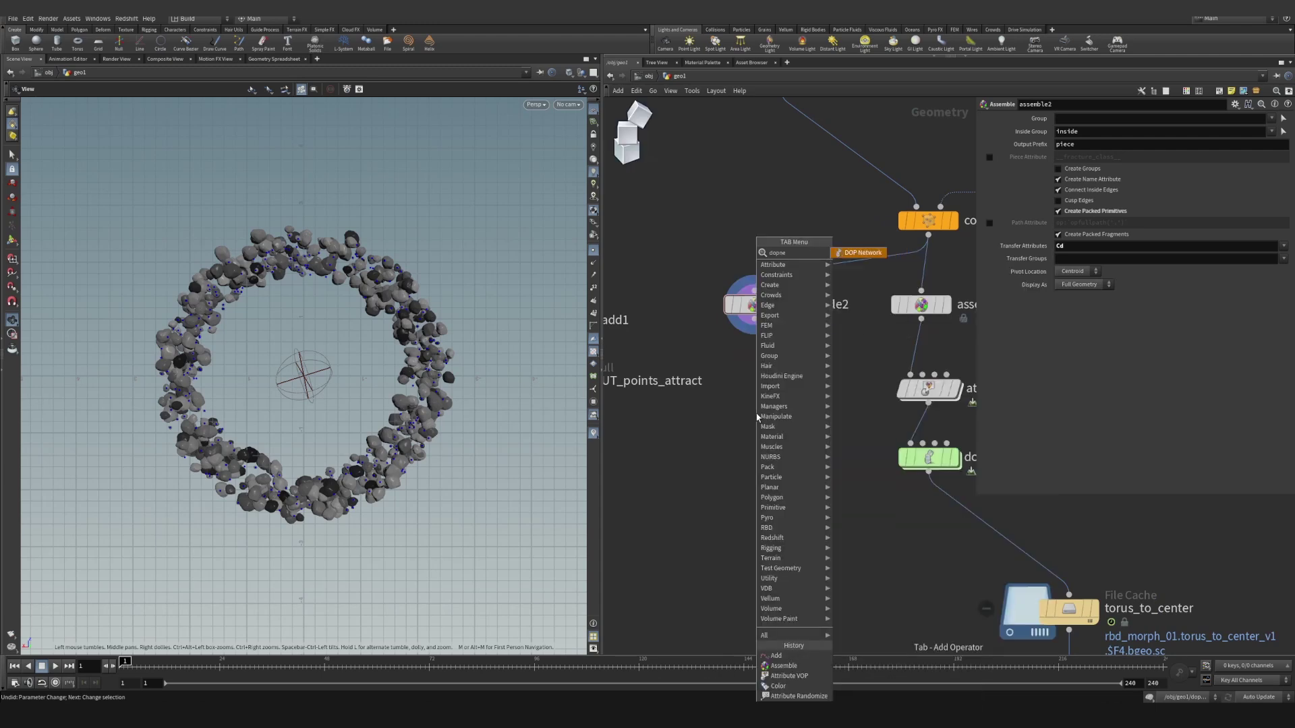
key("Return")
left_click(725, 471)
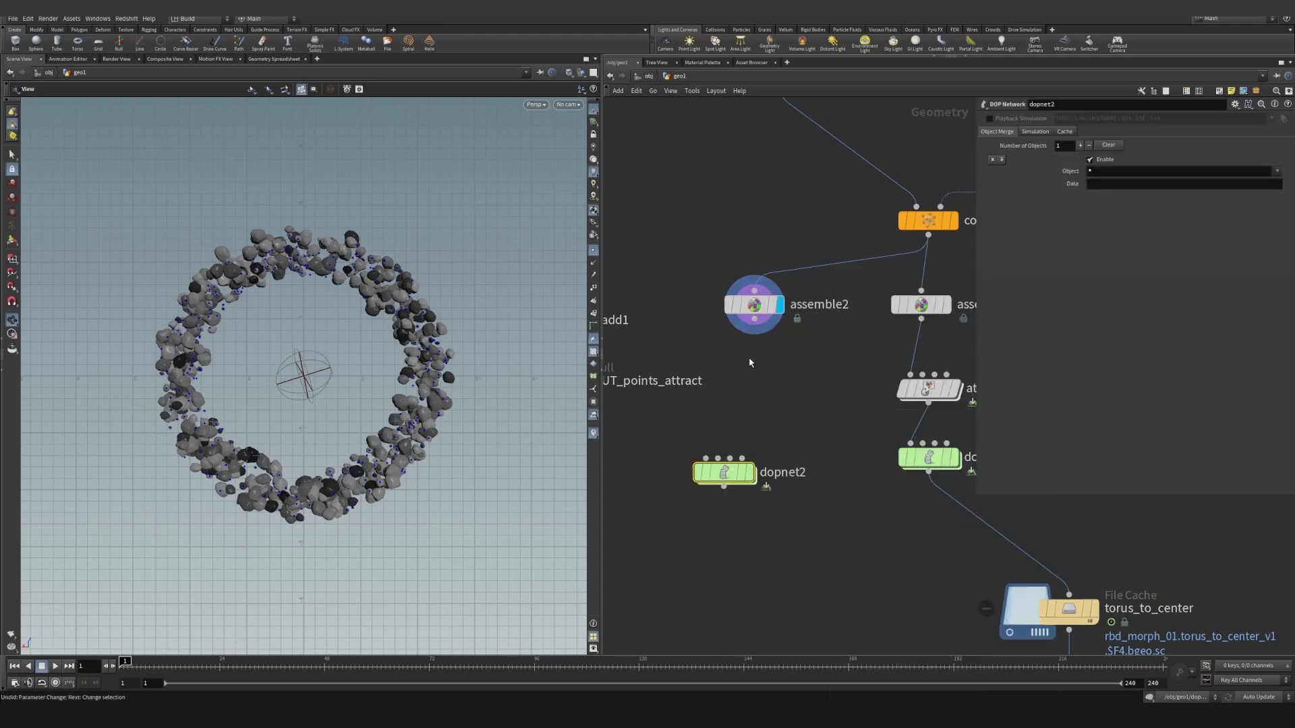
left_click_drag(754, 319, 756, 443)
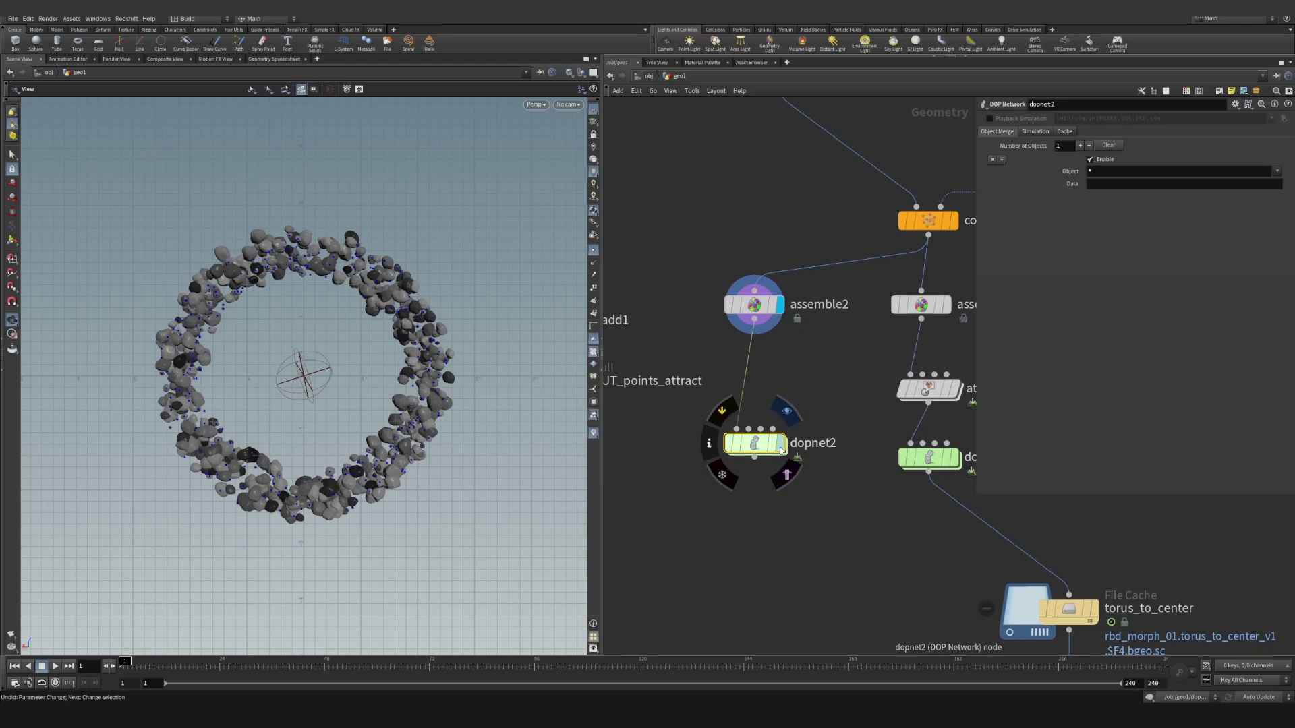
left_click(779, 445)
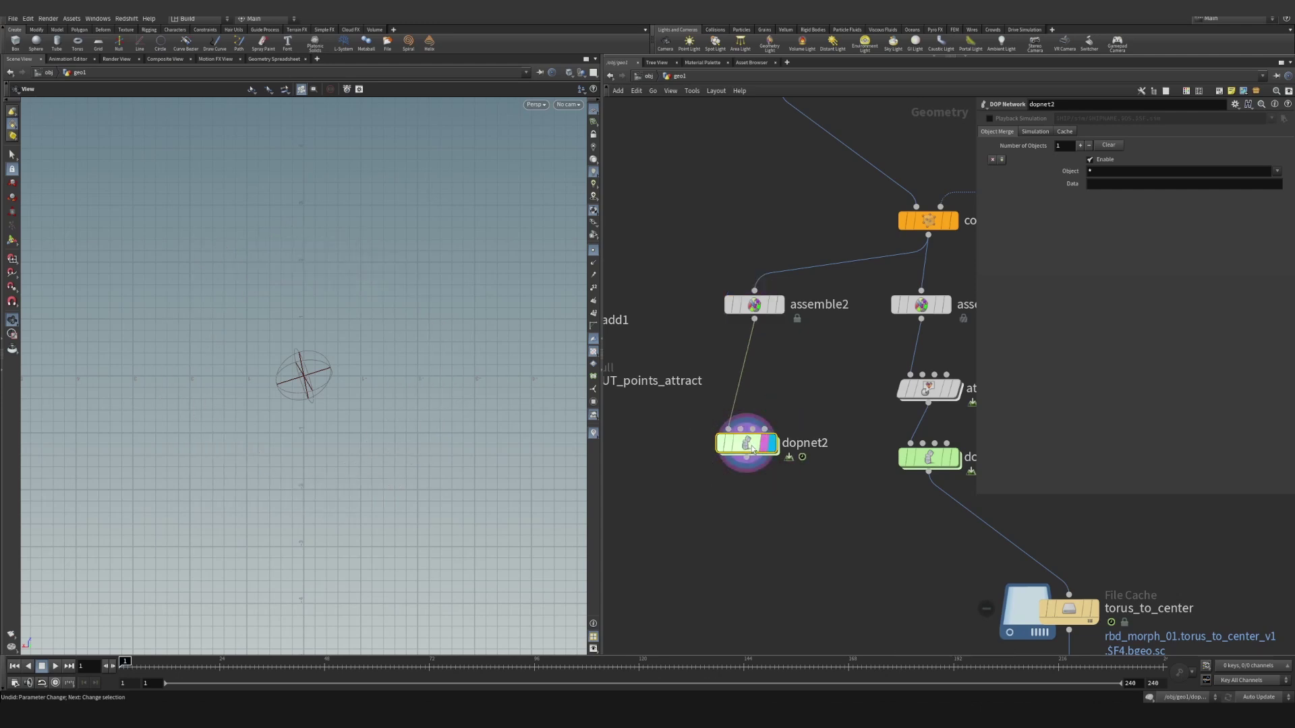
Inside dopnet2, place an RBD Packed Object node above the output node.
double_click(769, 444)
key("Tab")
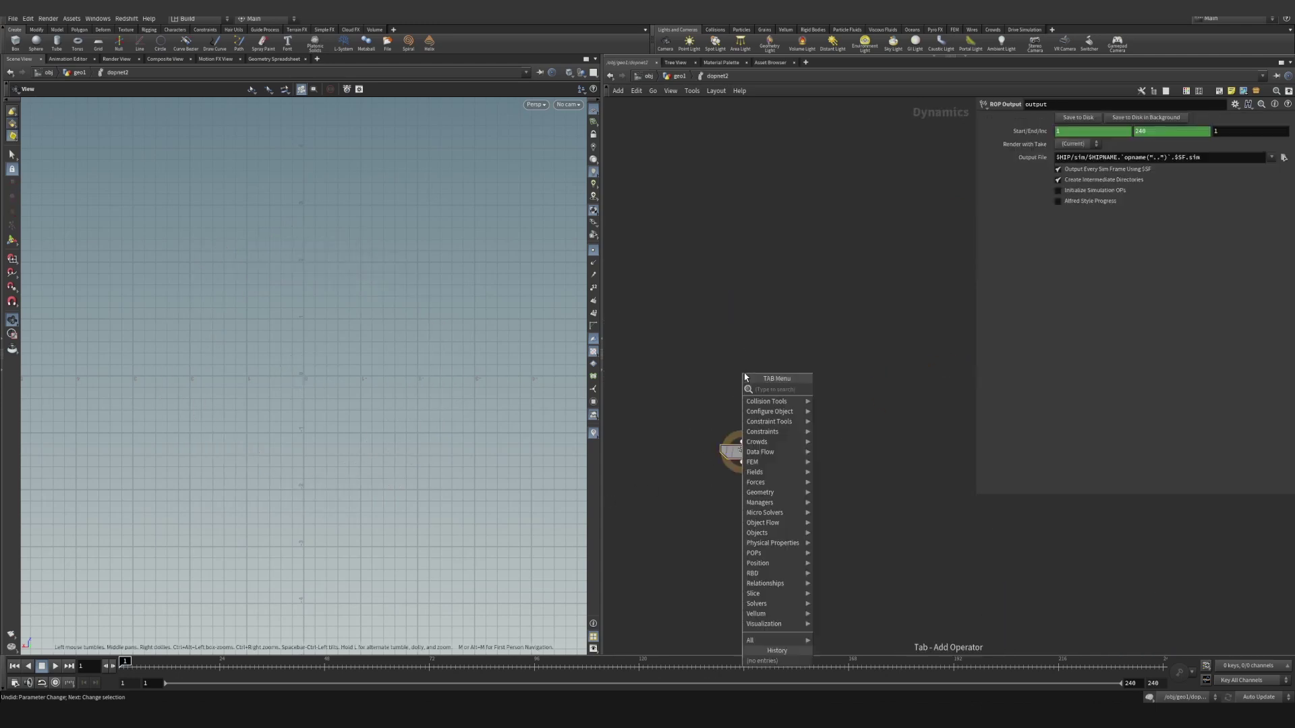
type("pack")
key("Return")
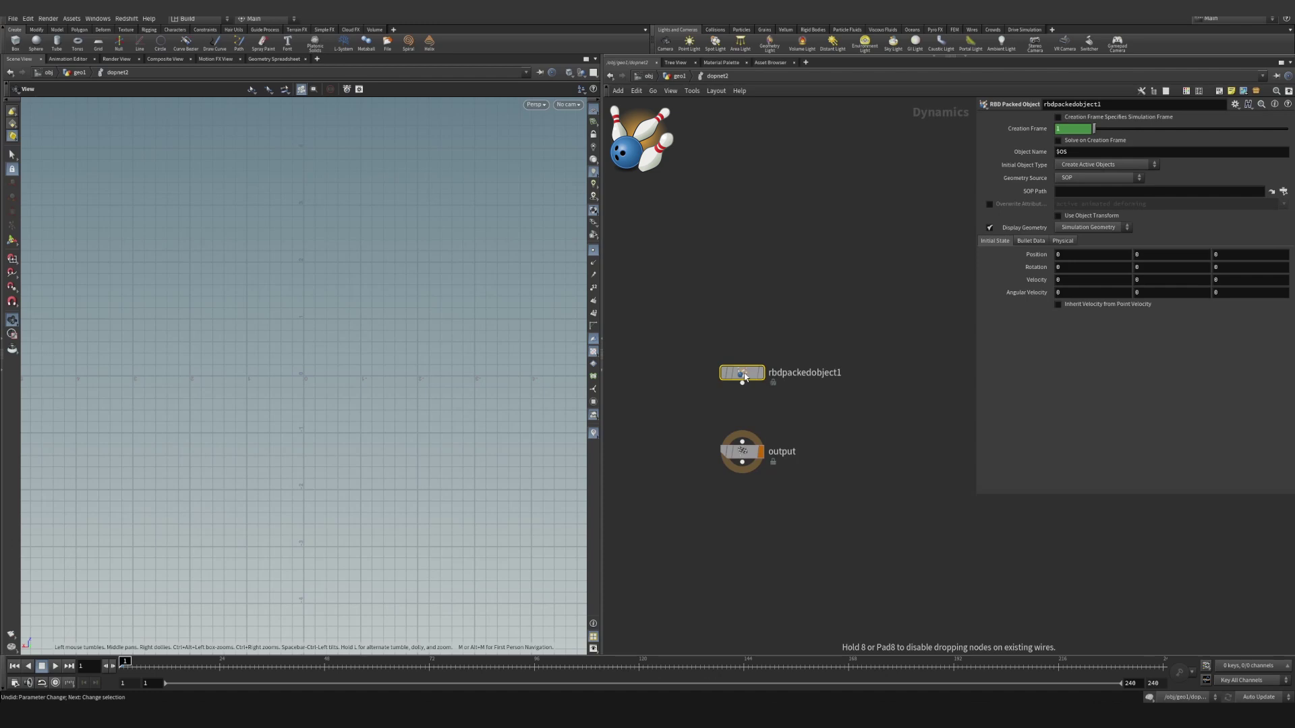
left_click(744, 376)
key("Tab")
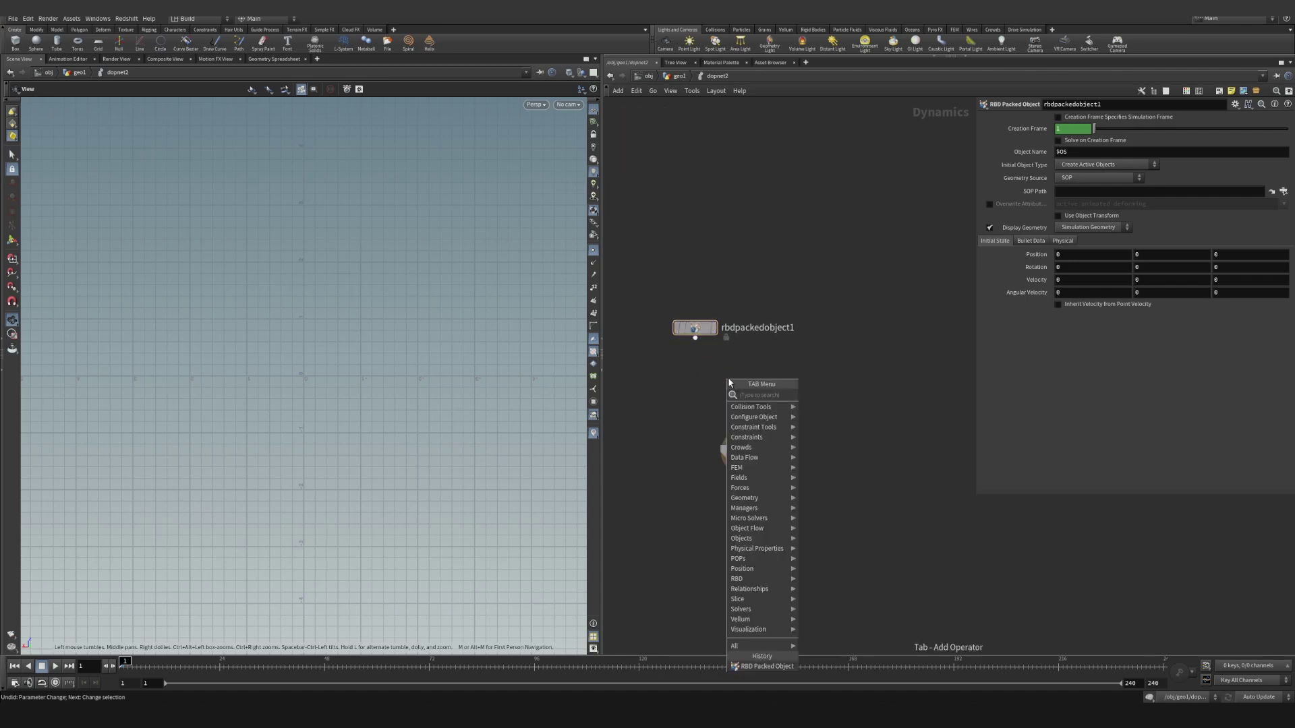
type("rg")
key("Escape")
Add a Rigid Body Solver and wire it between rbdpackedobject1 and the output node.
key("Tab")
type("rigidb")
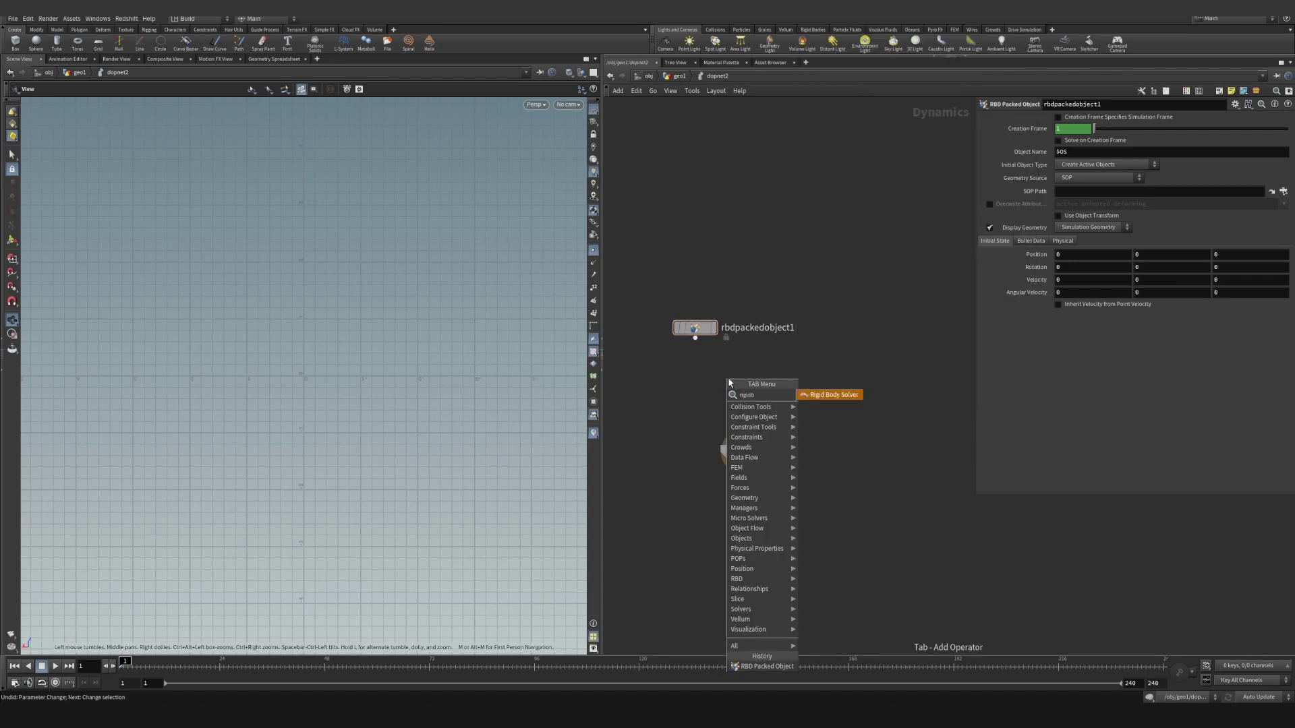
key("Return")
left_click(728, 378)
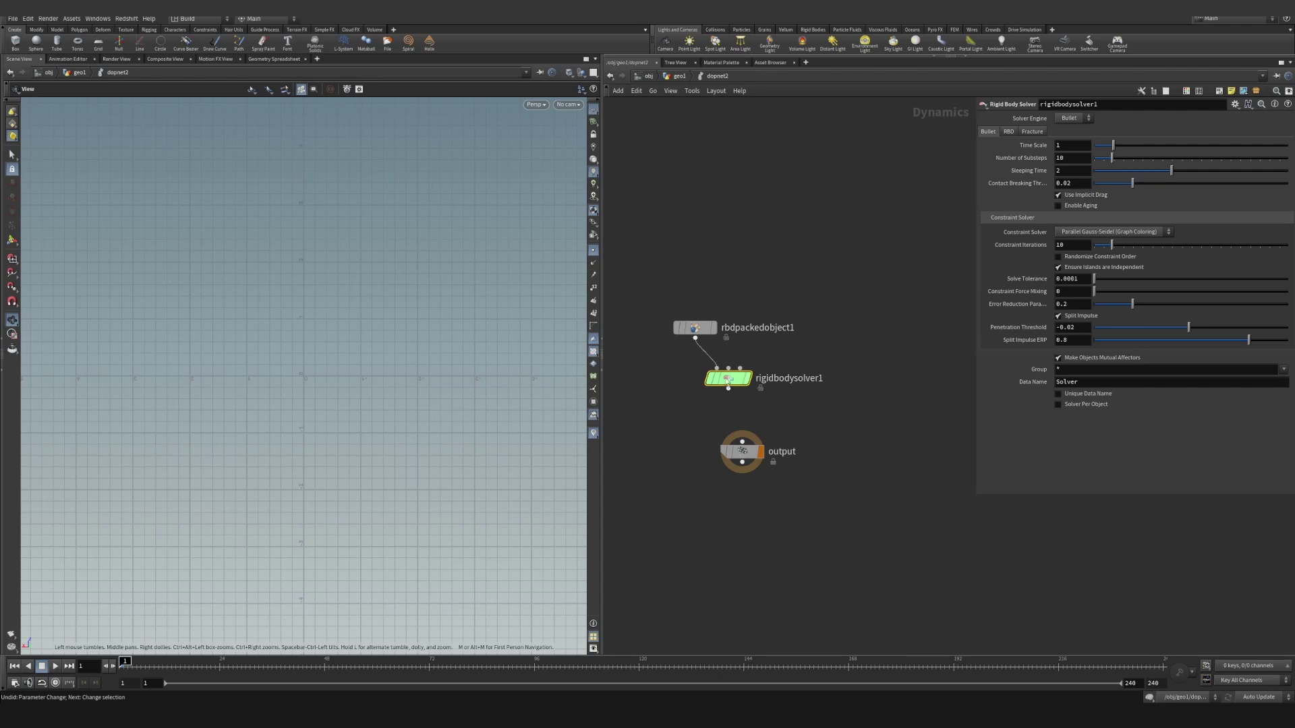
left_click_drag(728, 378, 751, 378)
Set rbdpackedobject1's geometry source to First Context Geometry and enable Create Convex Hull per Set of Connected Primitives.
left_click(676, 331)
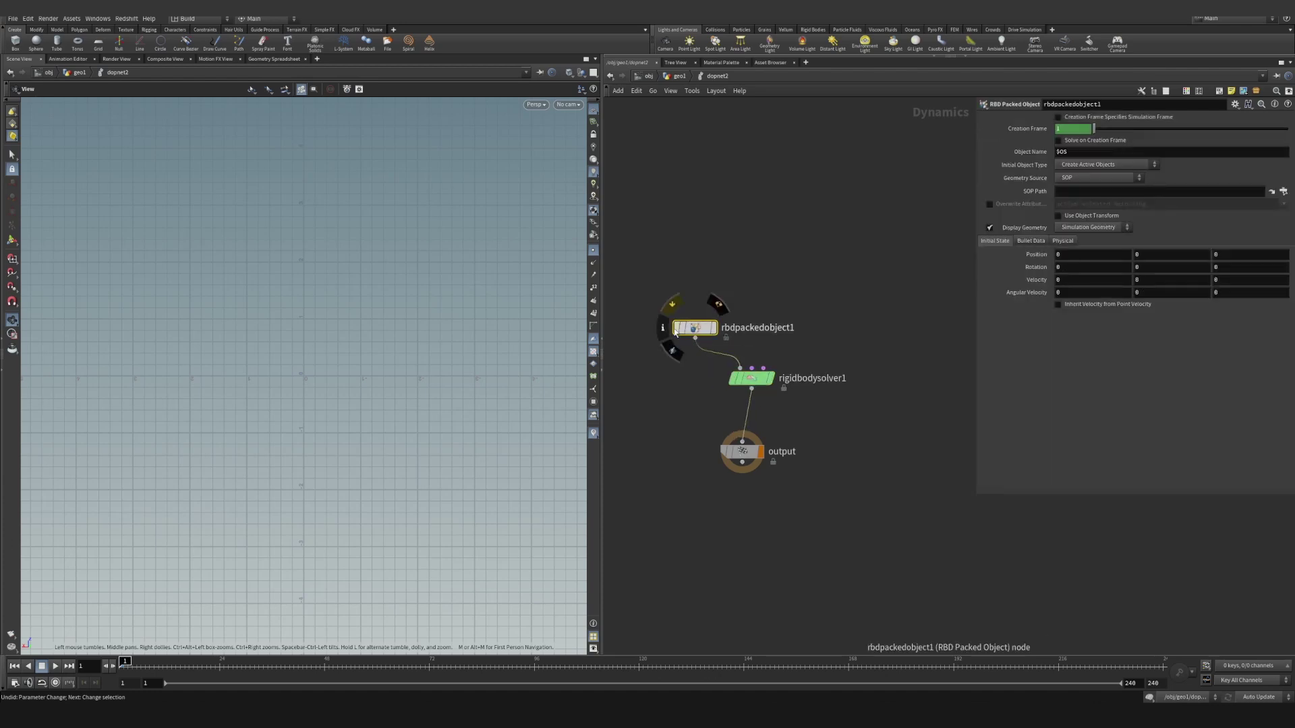
left_click(1114, 180)
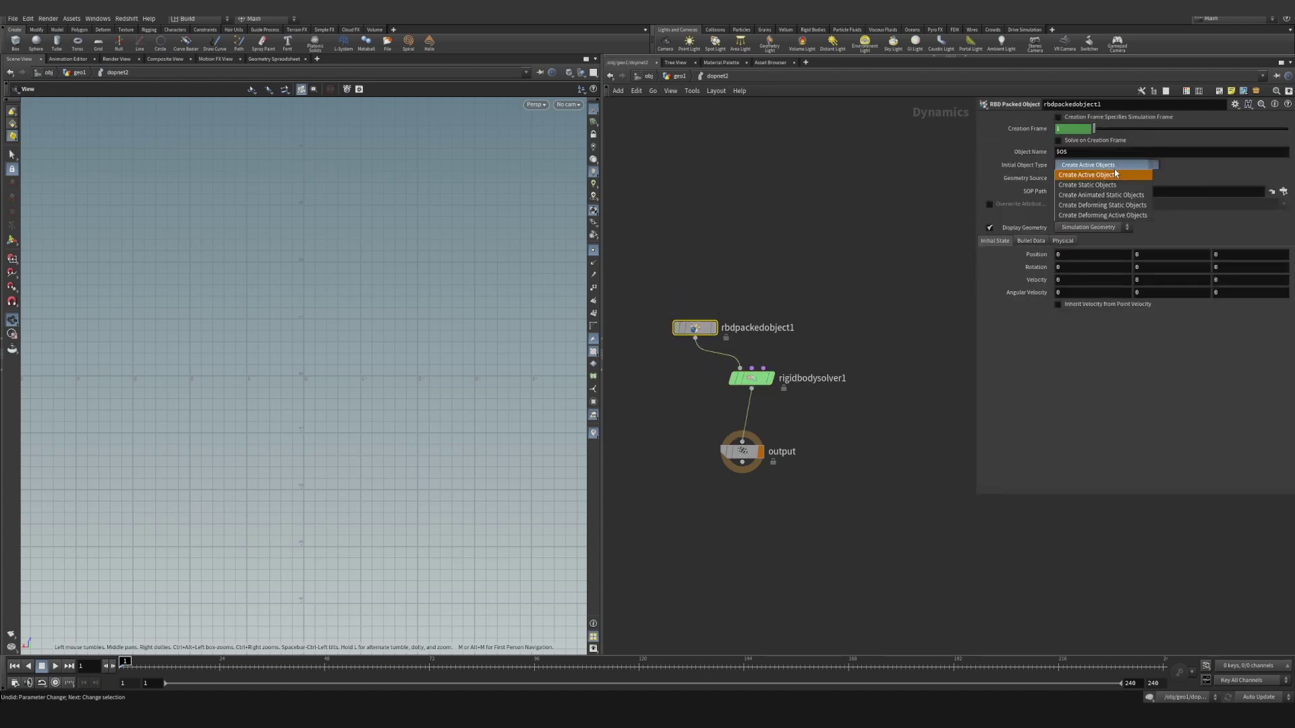
left_click(1113, 169)
left_click(1121, 181)
left_click(1099, 194)
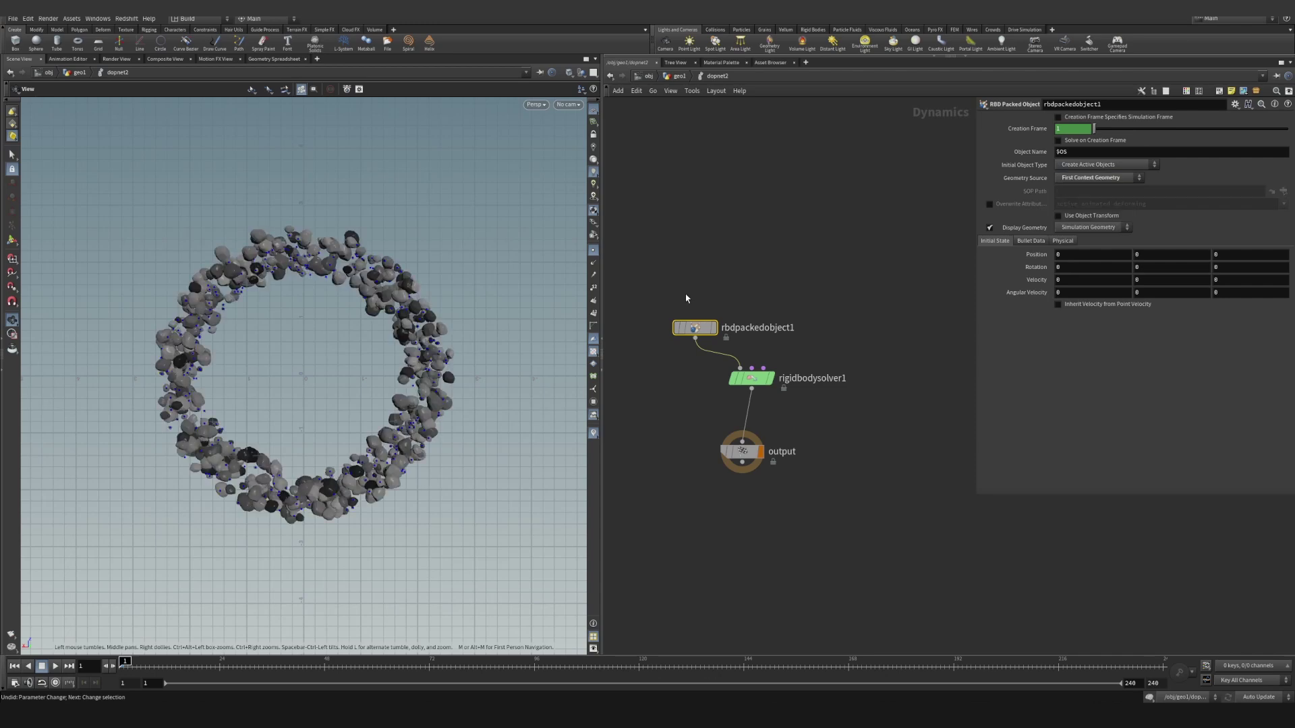
left_click_drag(713, 328, 664, 257)
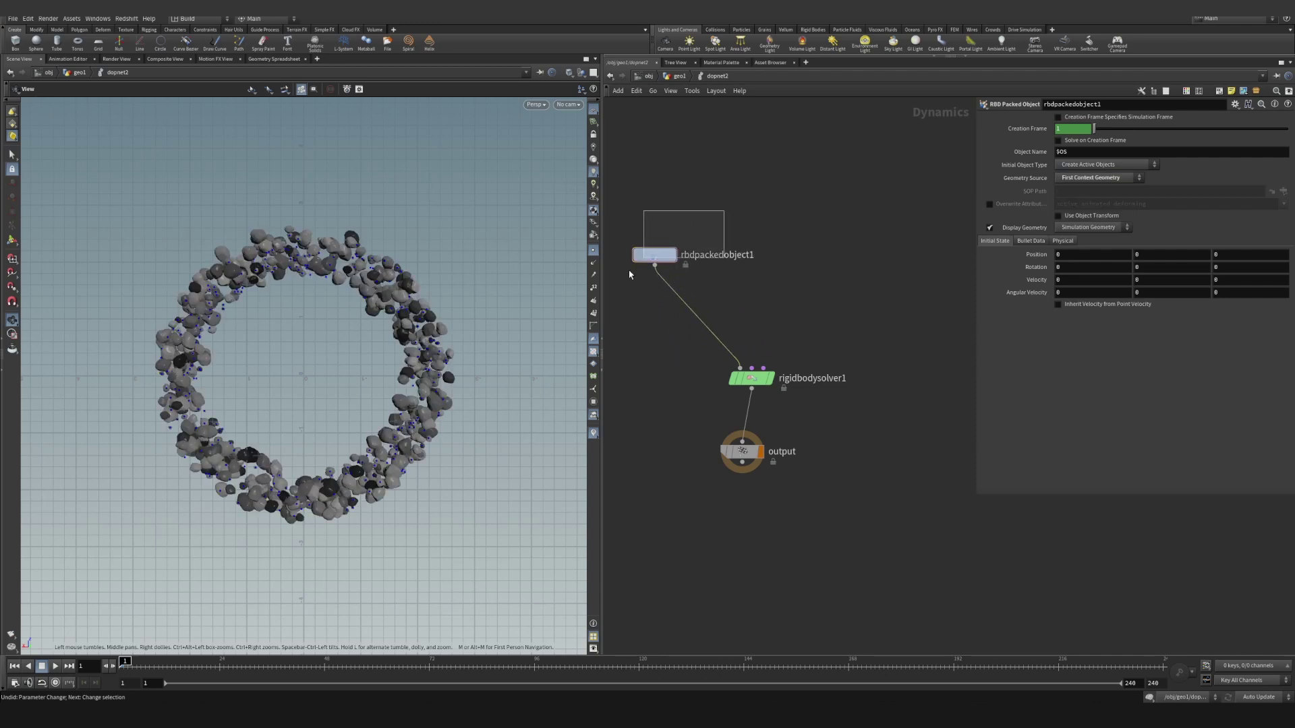
left_click(1031, 241)
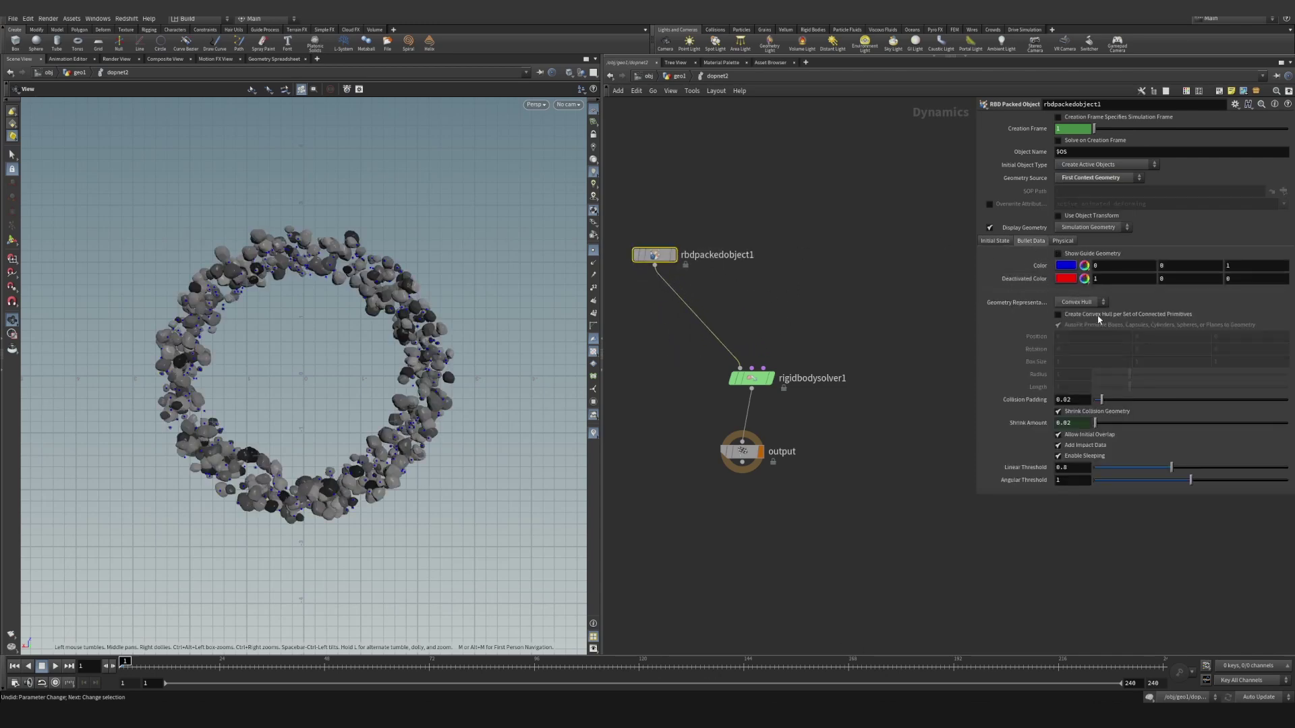
left_click(1072, 316)
key("Tab")
key("Down")
key("Down")
key("Down")
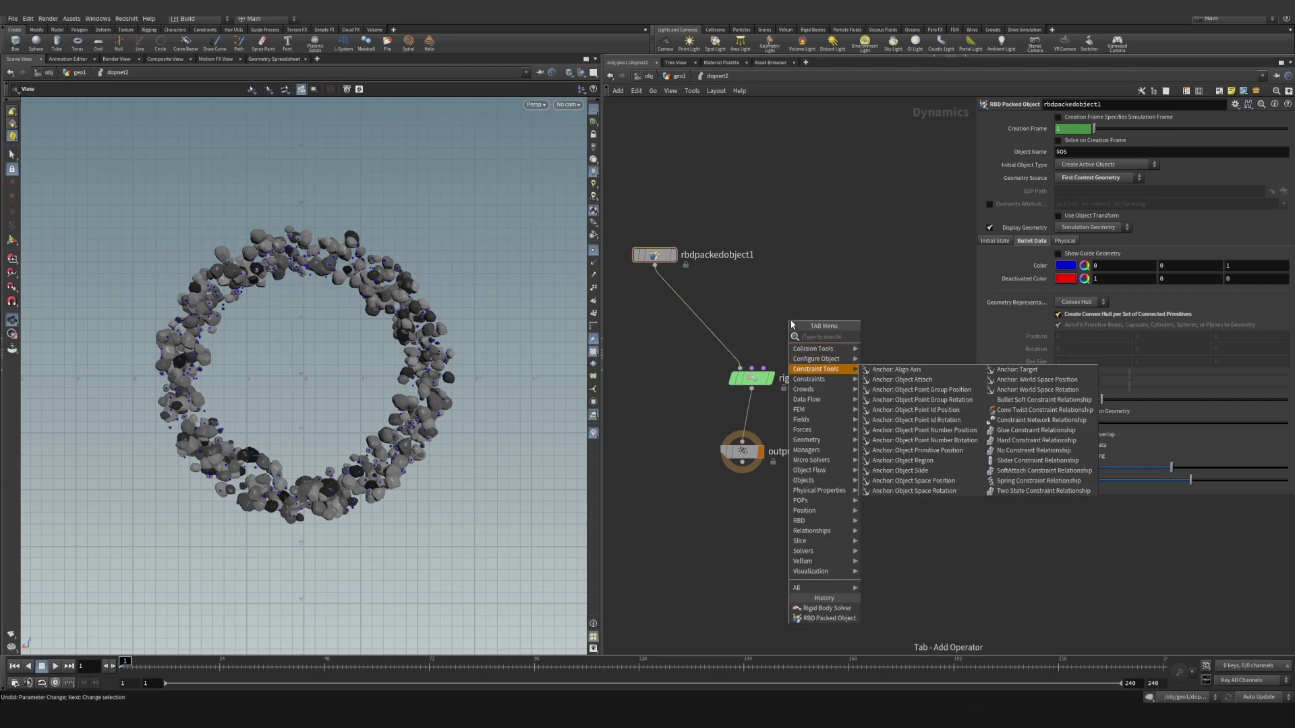
key("Down")
key("Right")
key("Escape")
key("Tab")
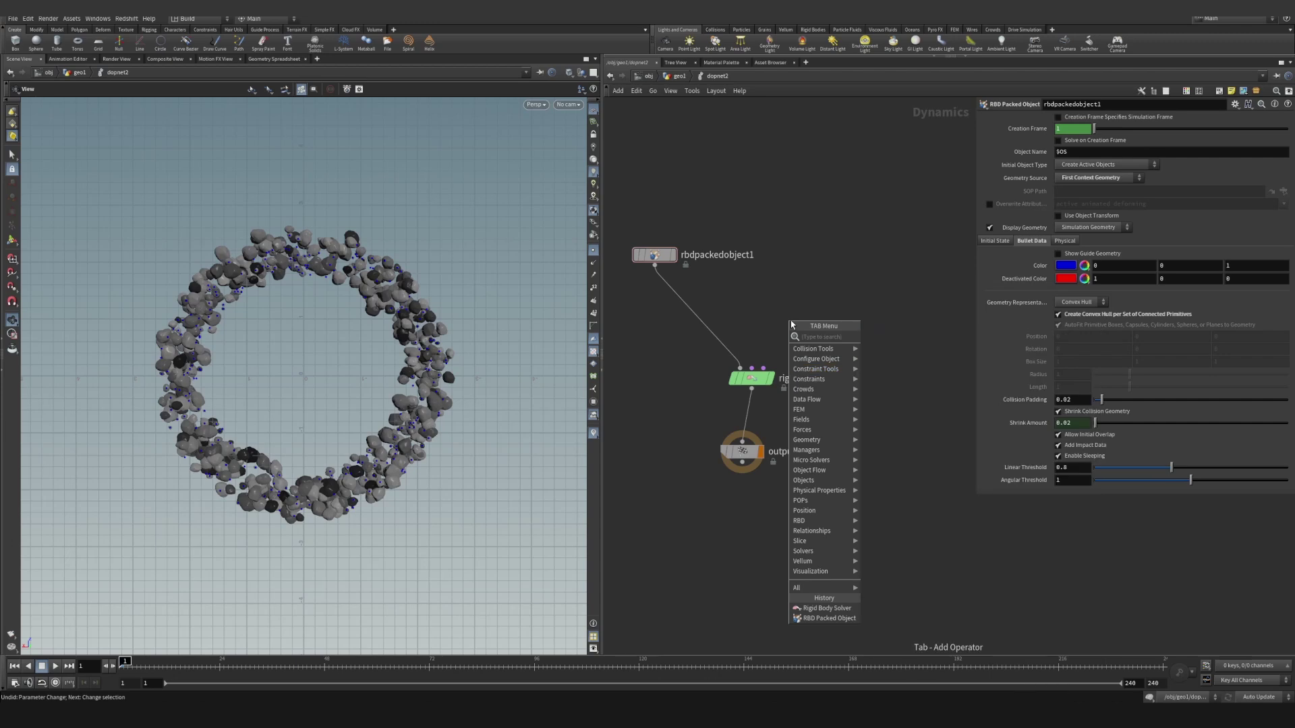
key("Escape")
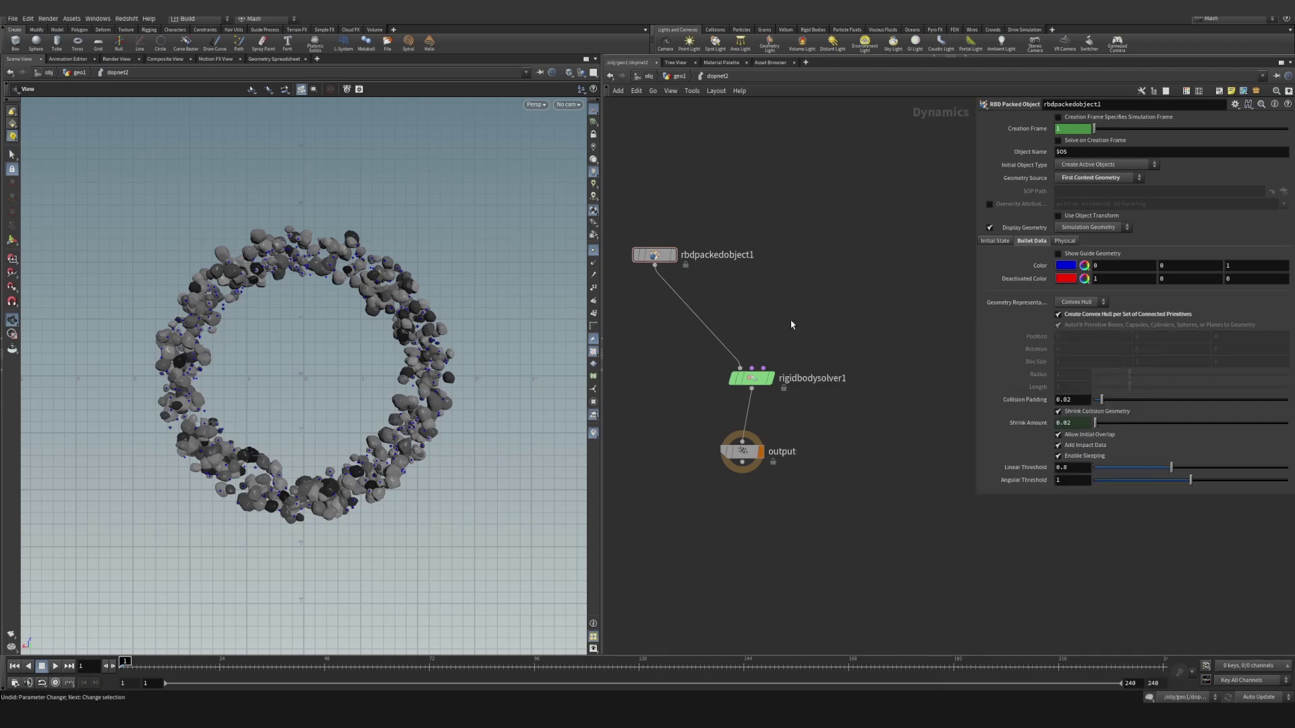
key("Tab")
key("Escape")
Add a POP Attract node and connect its output to rigidbodysolver1's third input.
key("Tab")
type("pop att")
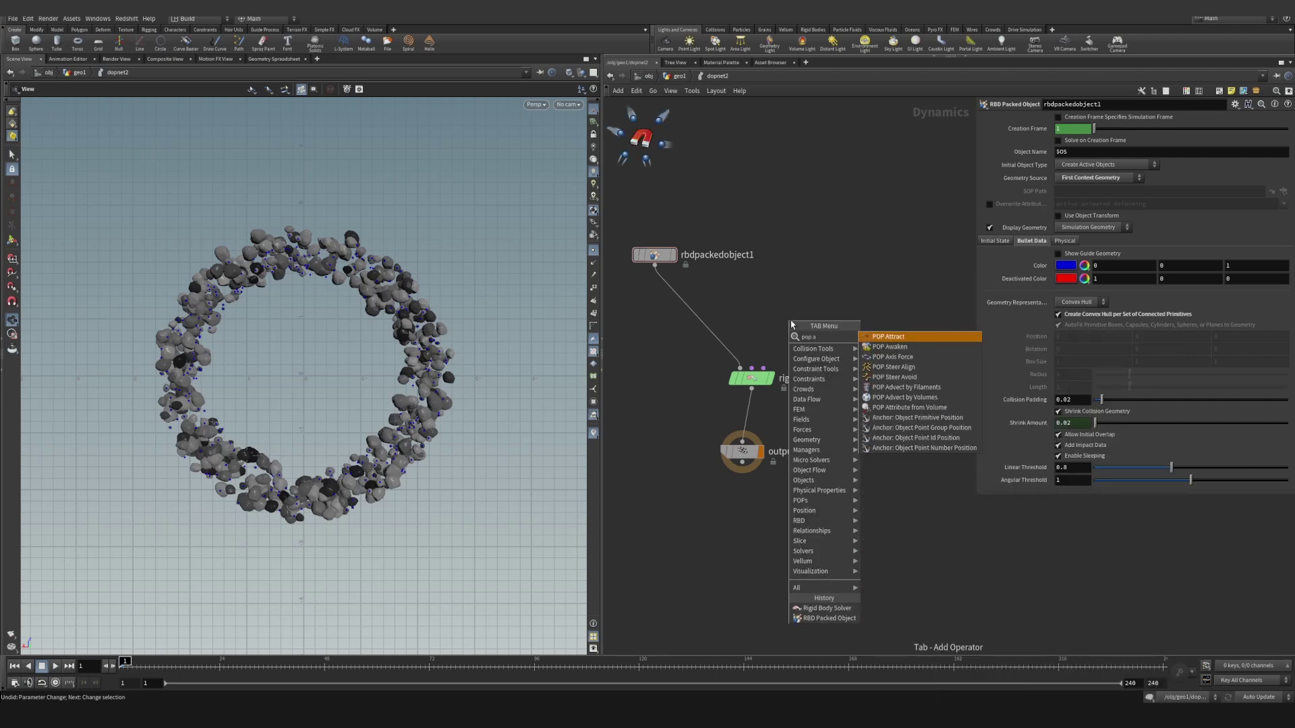
key("Return")
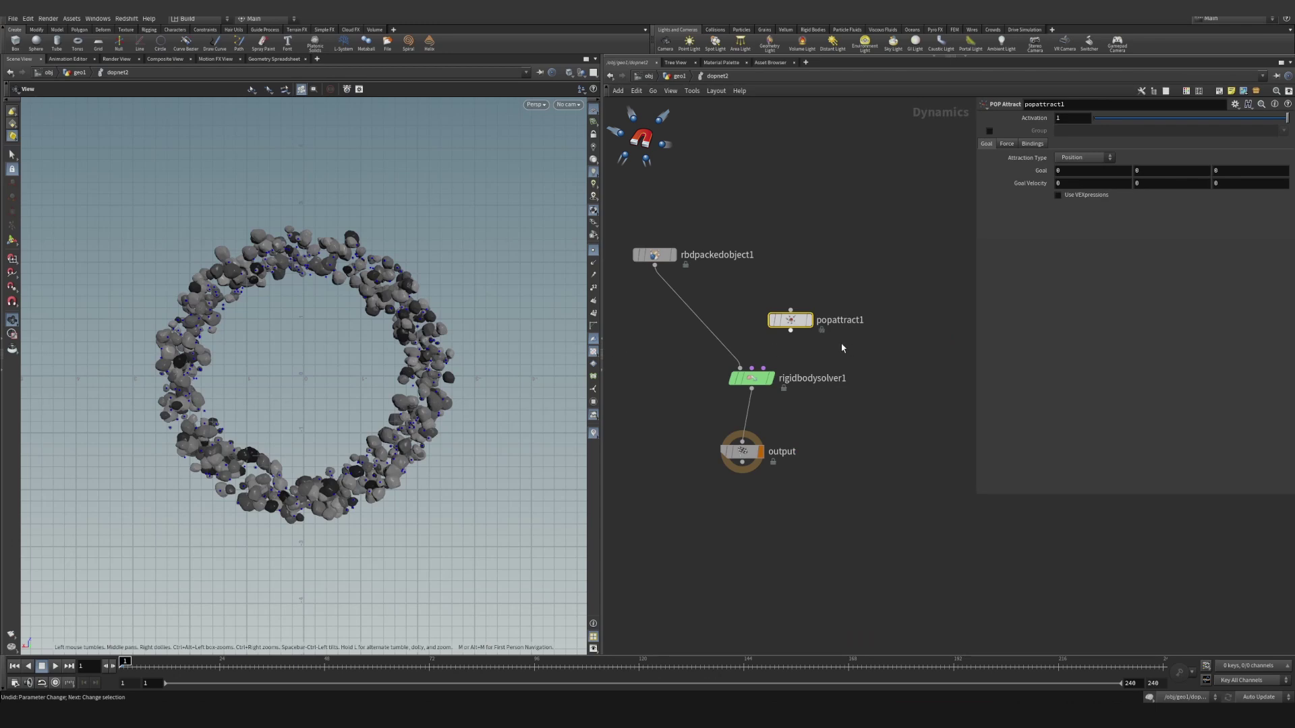
left_click_drag(789, 331, 763, 369)
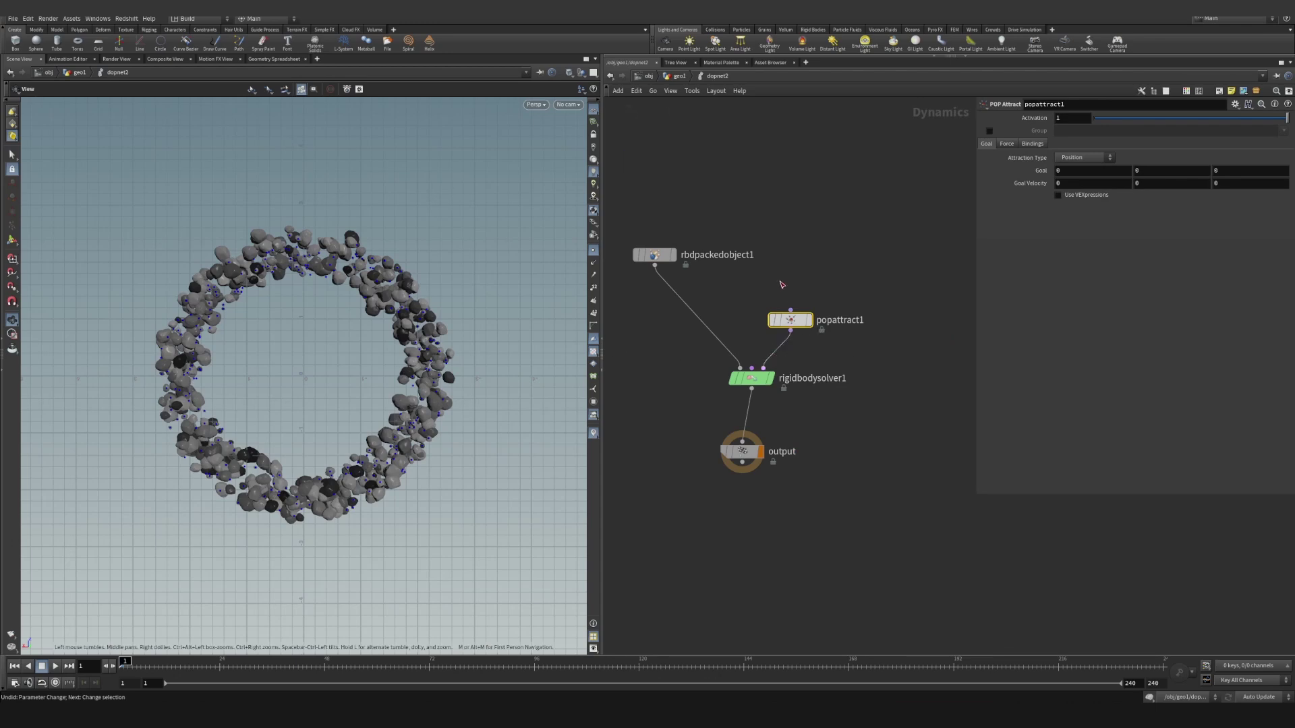
Set popattract1's Attraction Type to Points and its SOP Path to /obj/geo1/OUT_points_attract.
left_click(1084, 157)
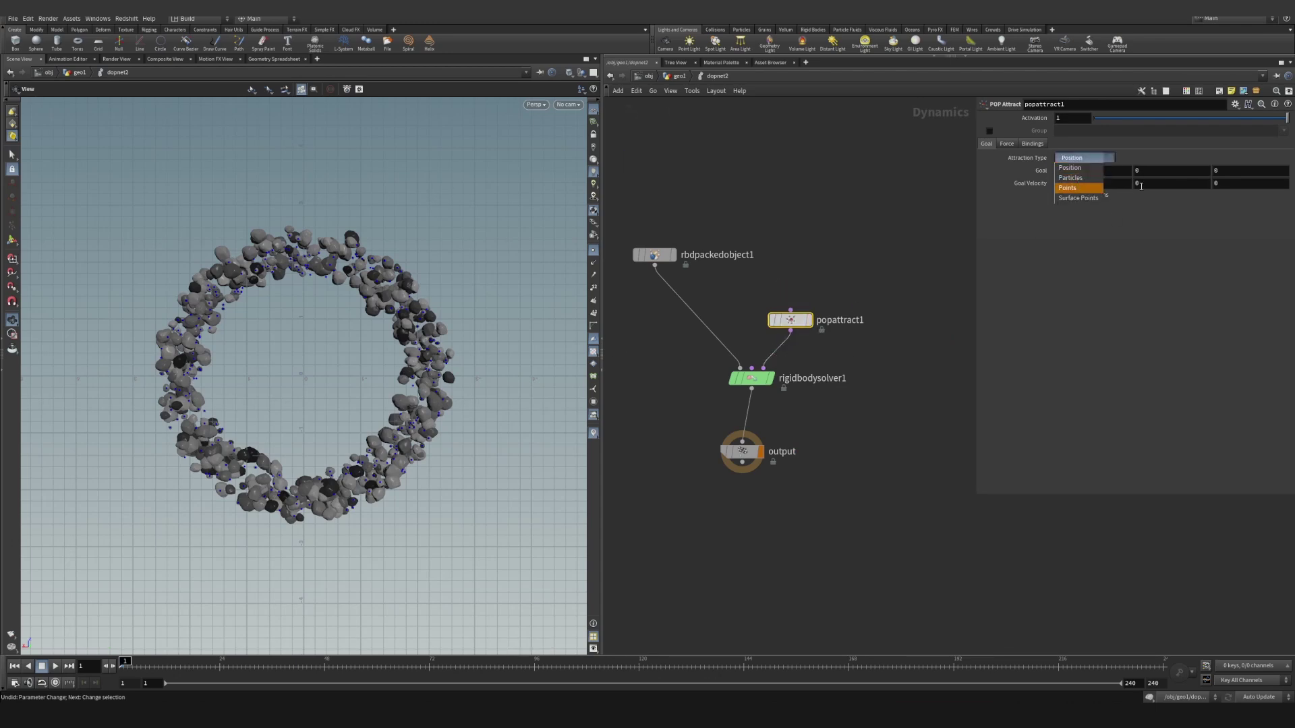
left_click(1095, 170)
left_click(1285, 210)
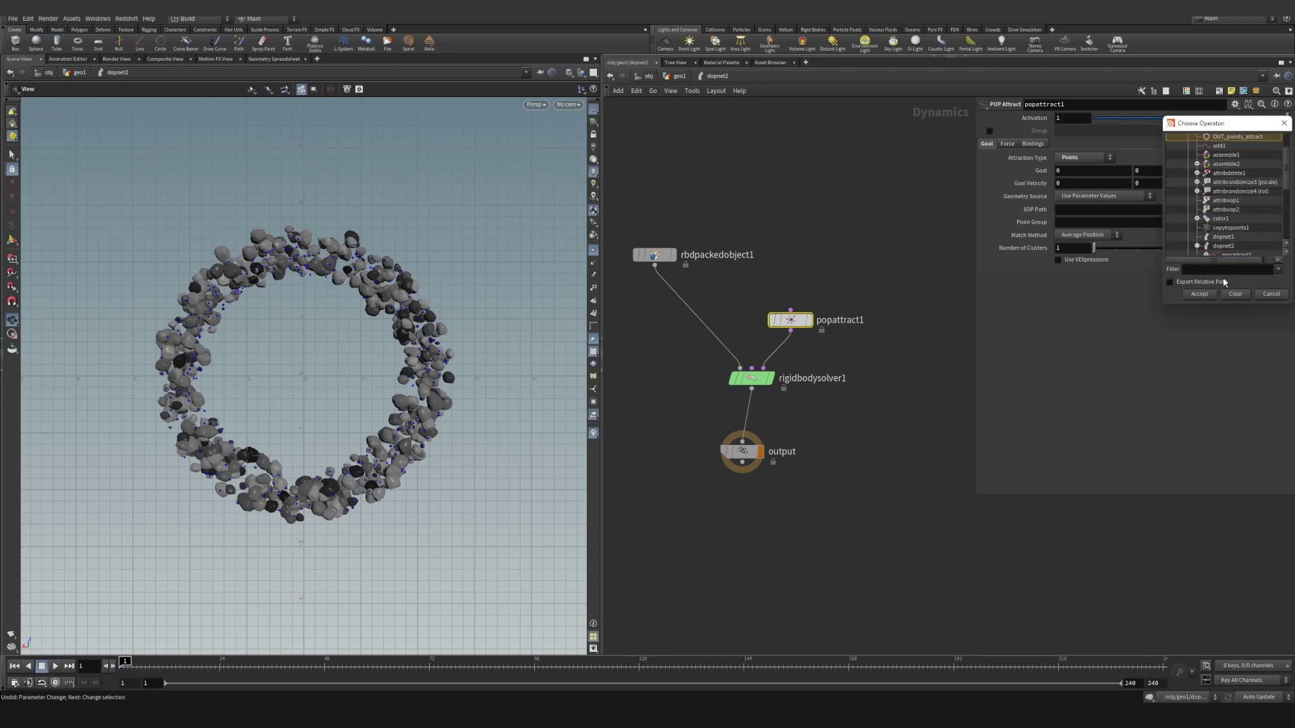
left_click(1199, 294)
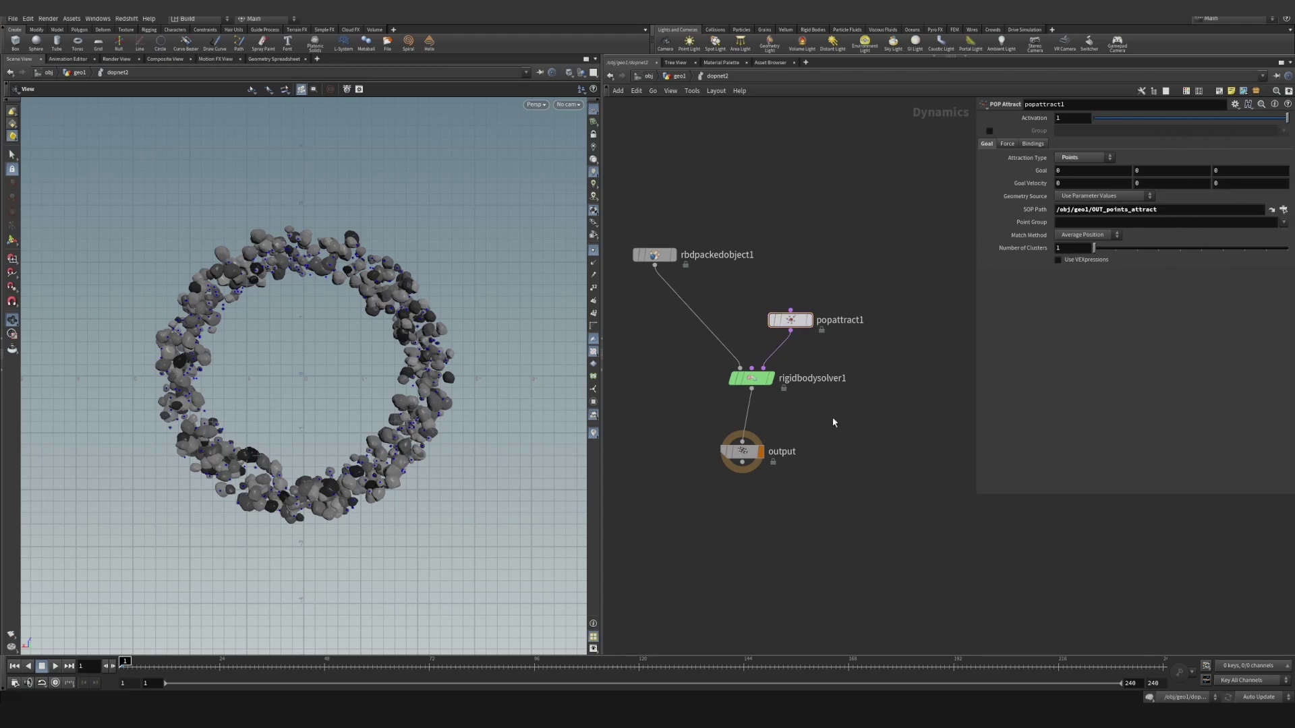
Review the add1 point feeding OUT_points_attract and the Goal and Force settings of popattract1 inside dopnet1.
left_click(1271, 211)
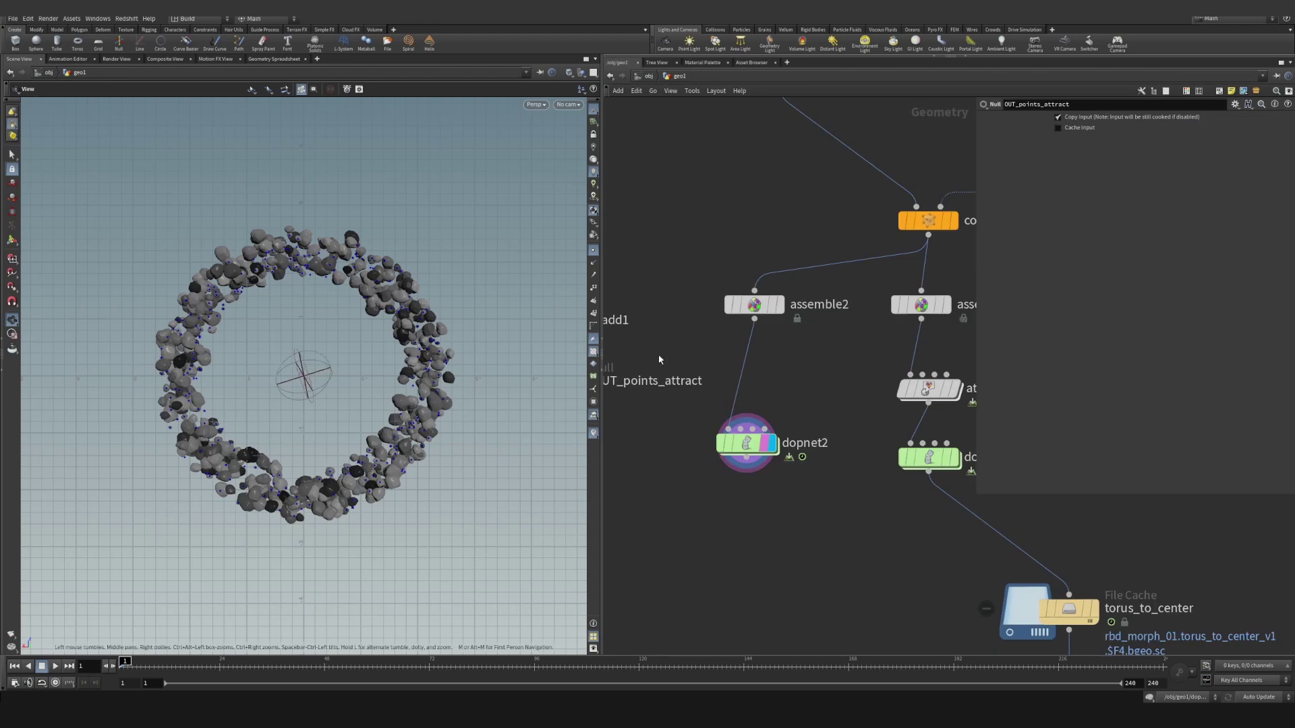
left_click(740, 300)
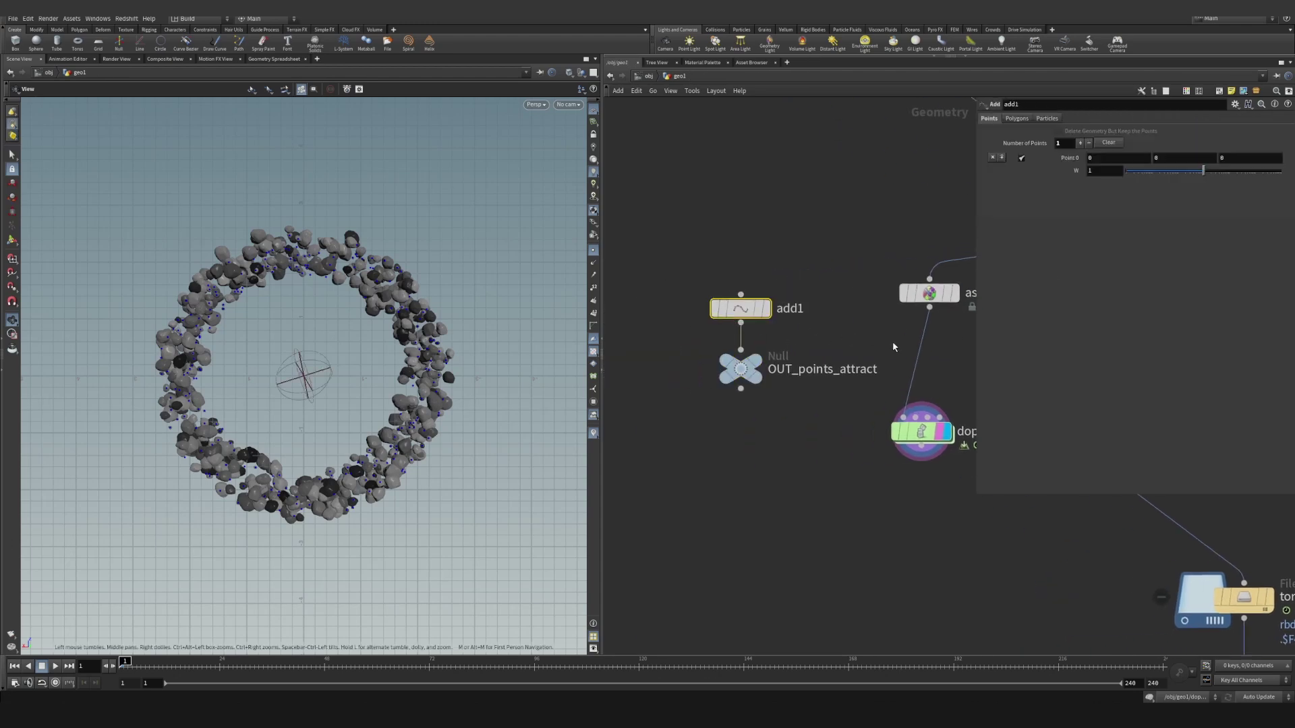
middle_click_drag(893, 348, 562, 340)
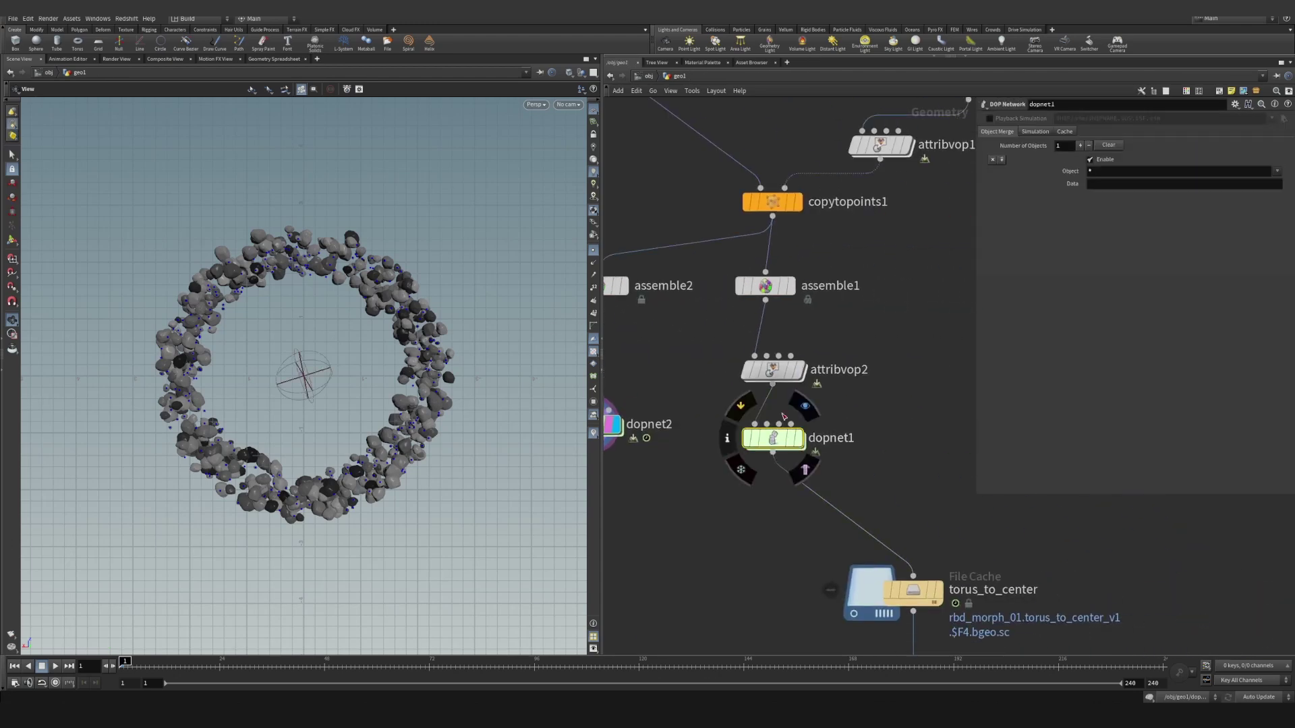
double_click(775, 440)
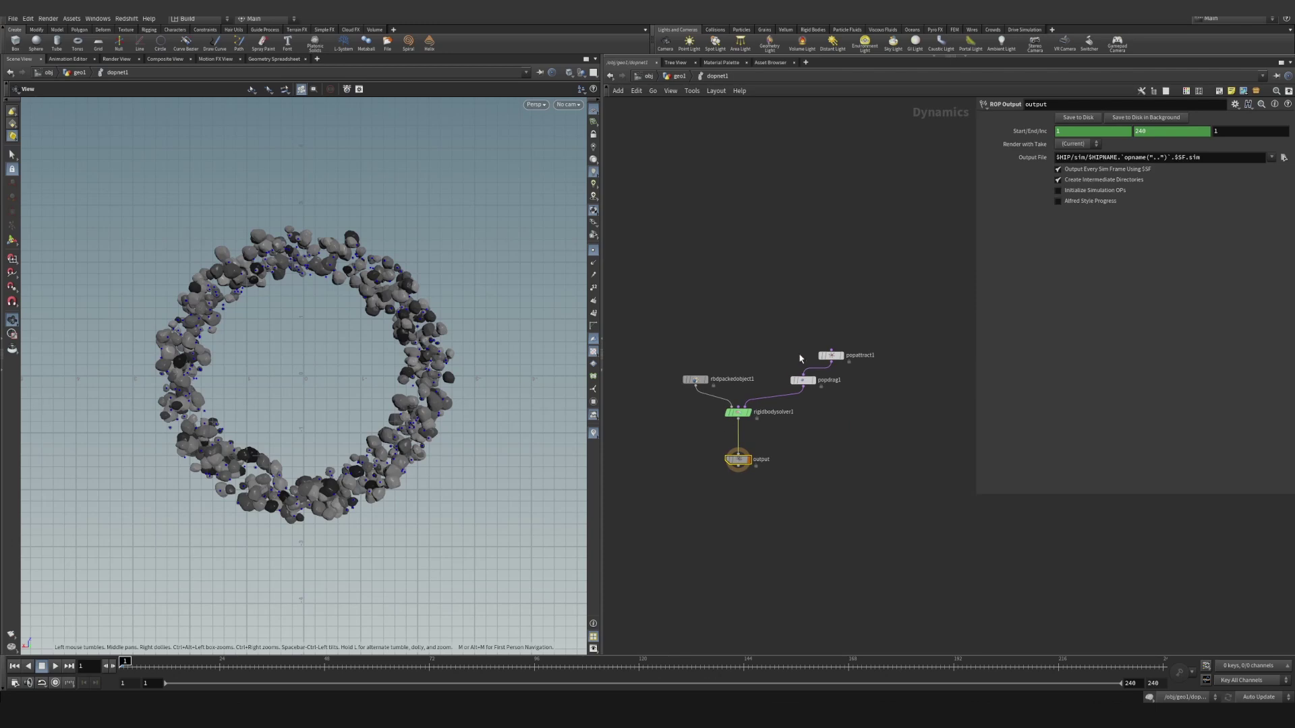
left_click(833, 355)
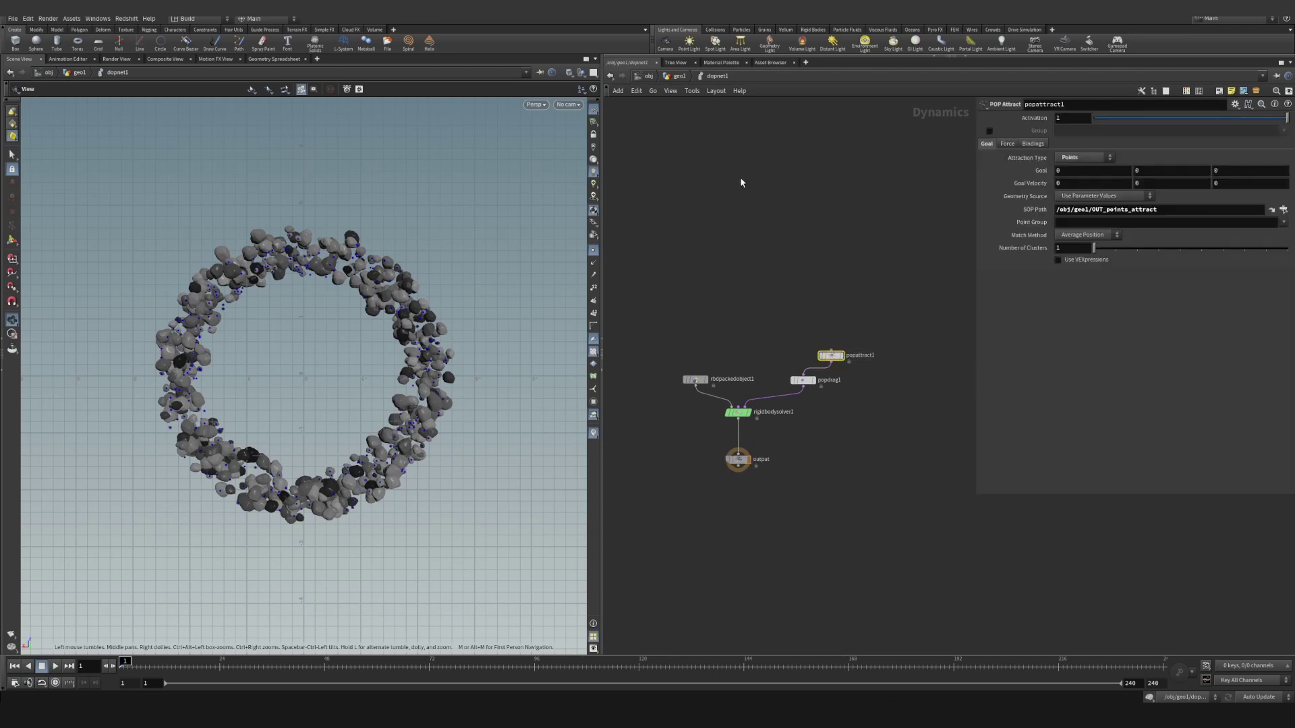
left_click(1006, 144)
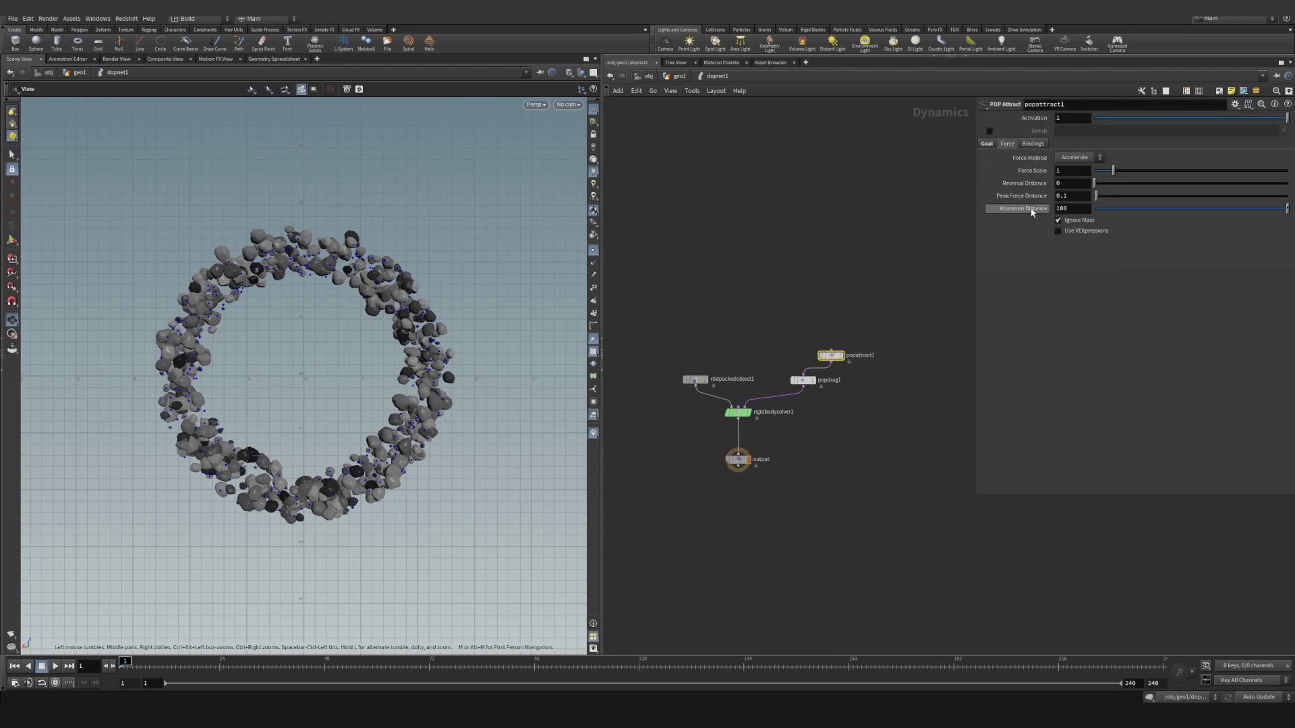
left_click(644, 76)
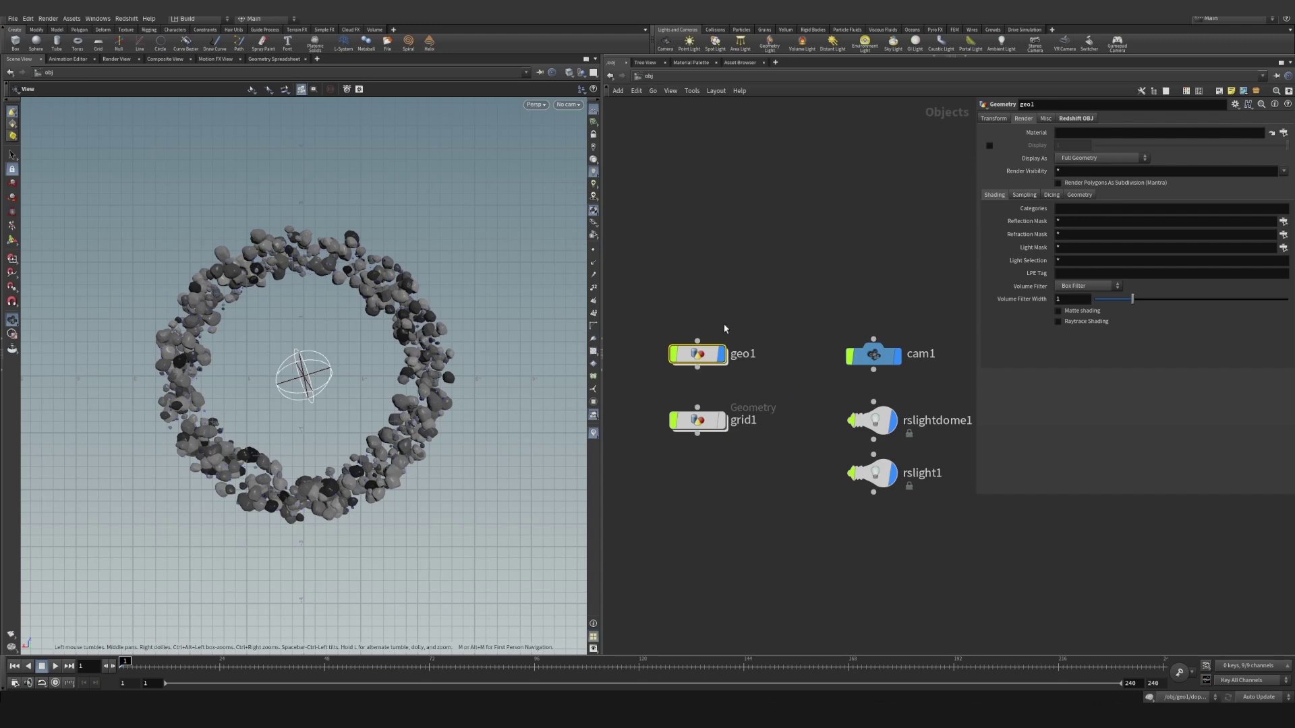
Return to dopnet2, toggle real-time playback, run the simulation and rewind it to frame 1.
double_click(700, 353)
middle_click_drag(683, 371, 831, 326)
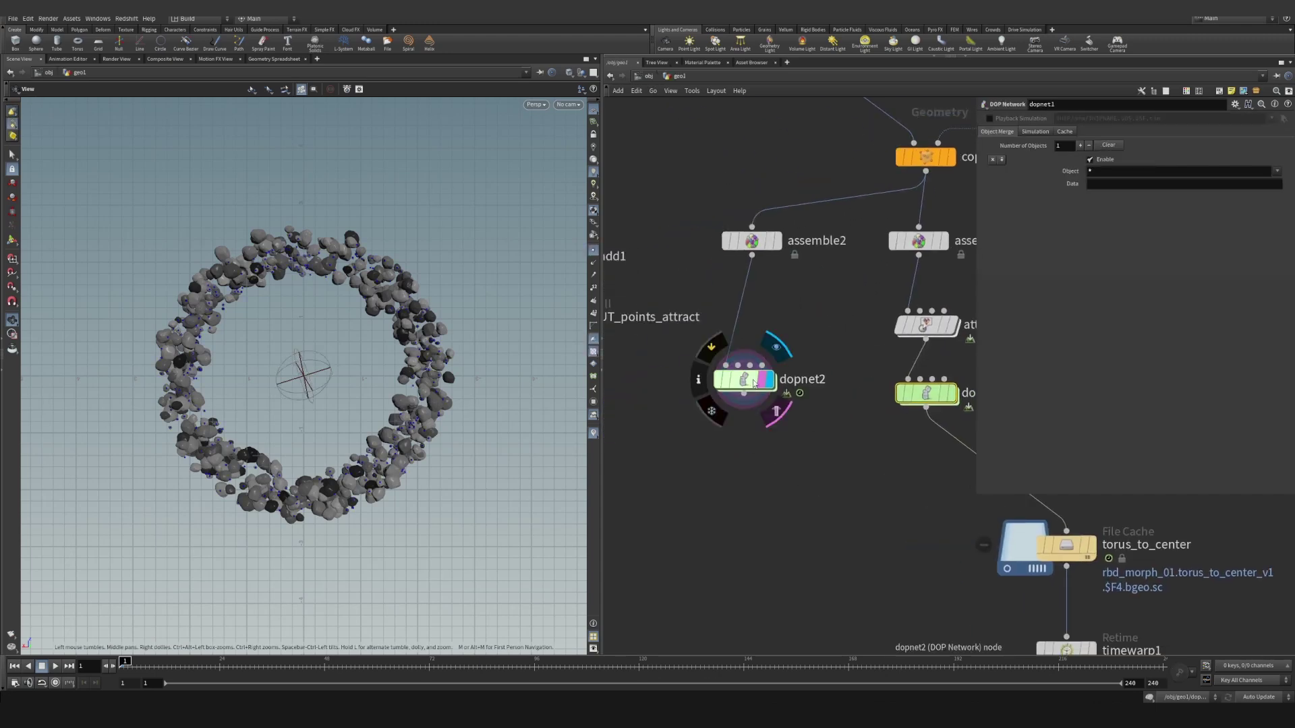
double_click(754, 378)
middle_click_drag(791, 387, 773, 359)
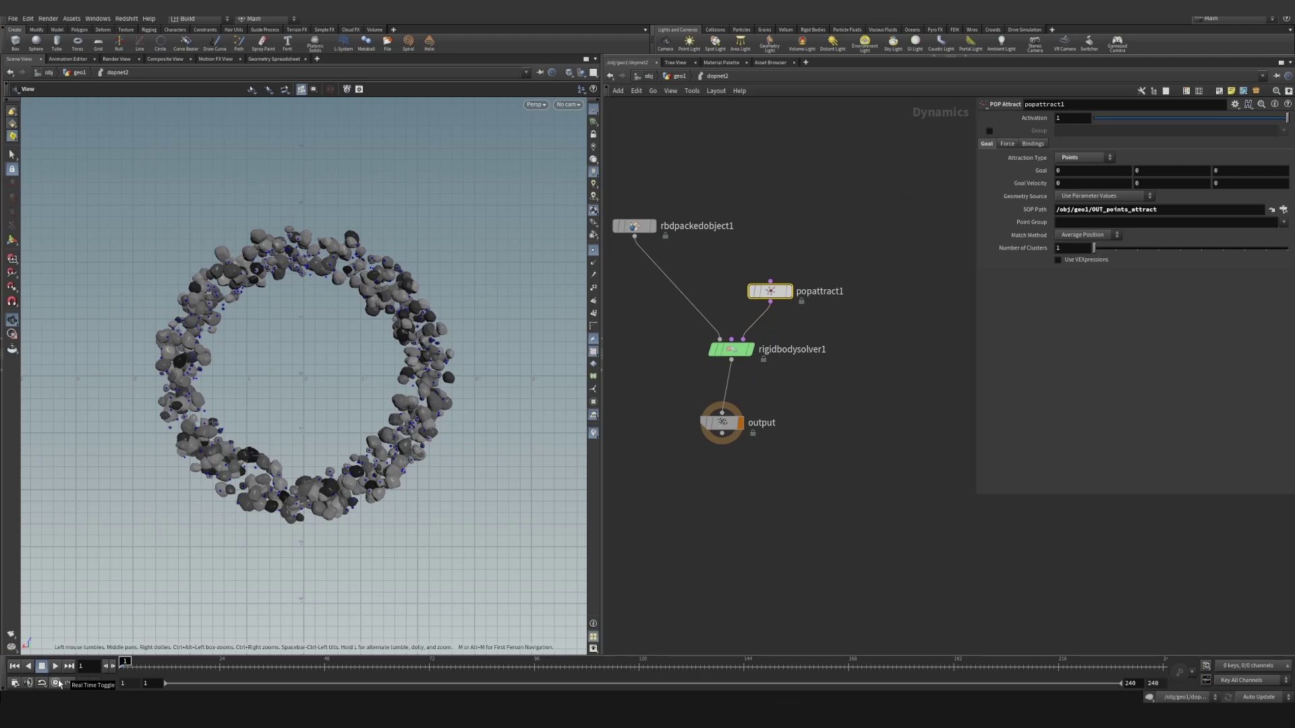
left_click(58, 683)
left_click(57, 667)
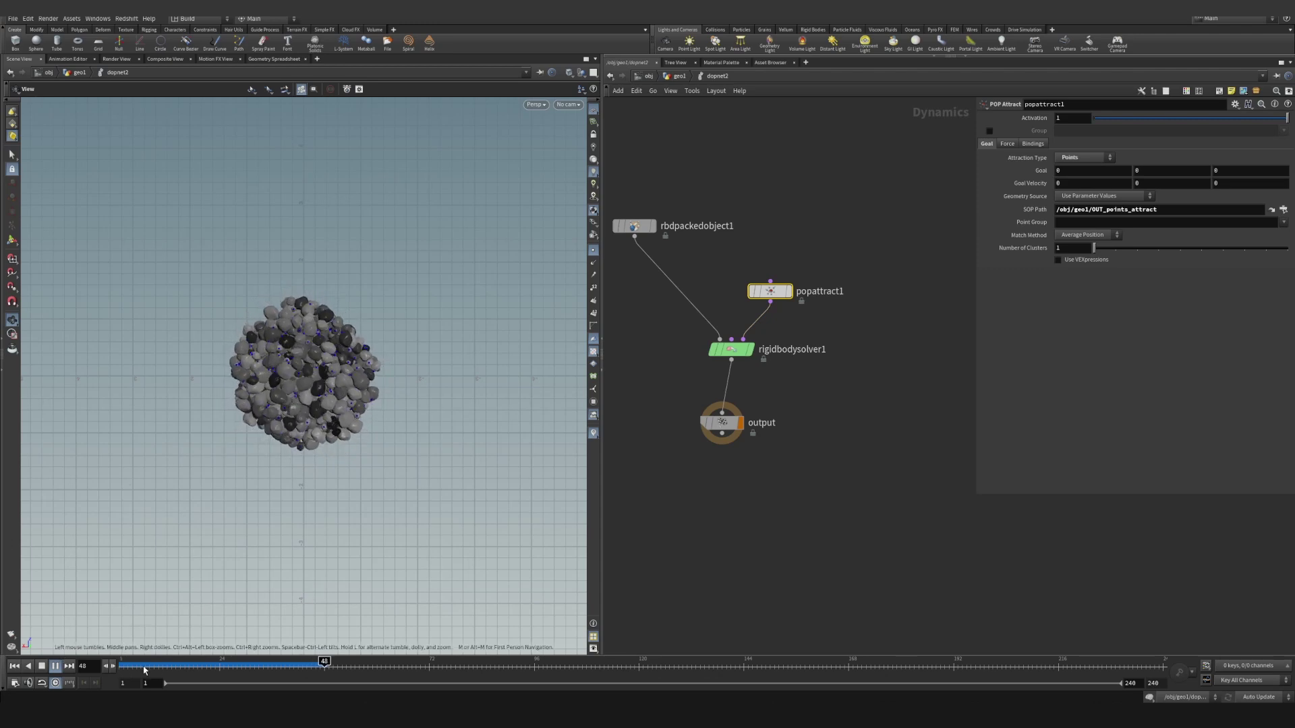
left_click_drag(135, 666, 70, 656)
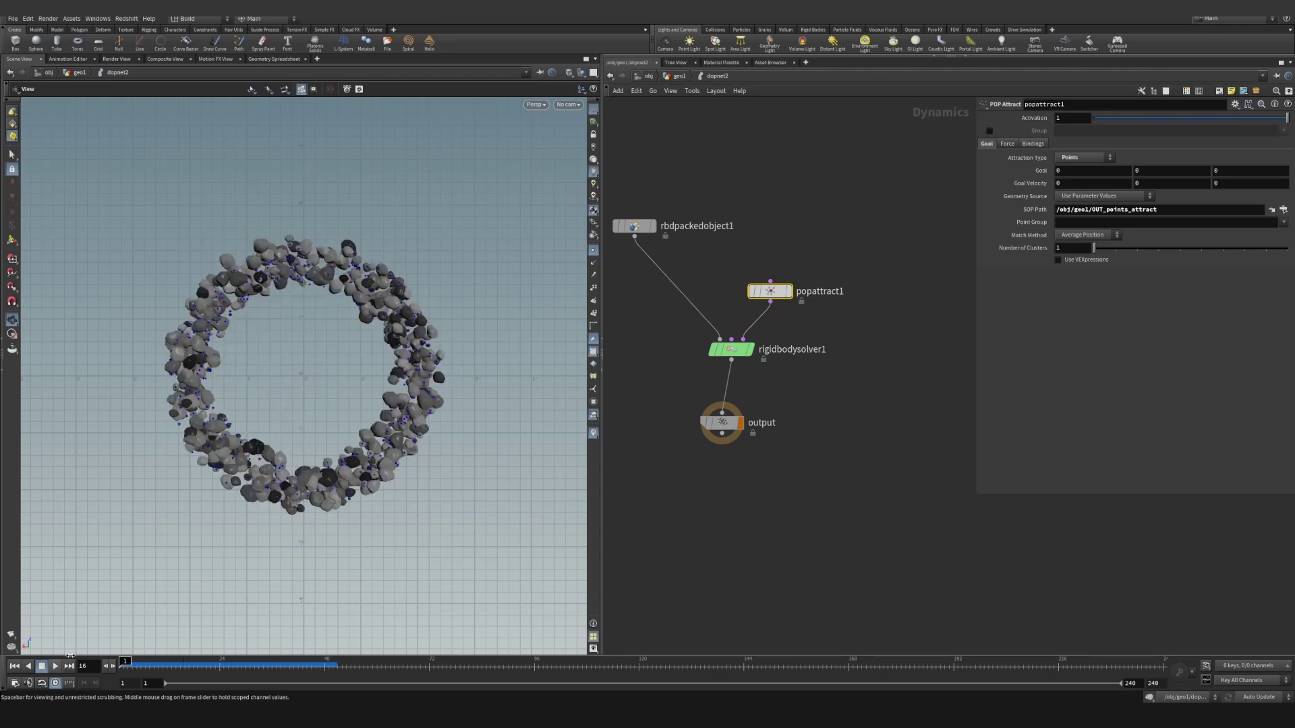
Insert an Attribute VOP node between assemble2 and dopnet2 in geo1.
left_click(677, 76)
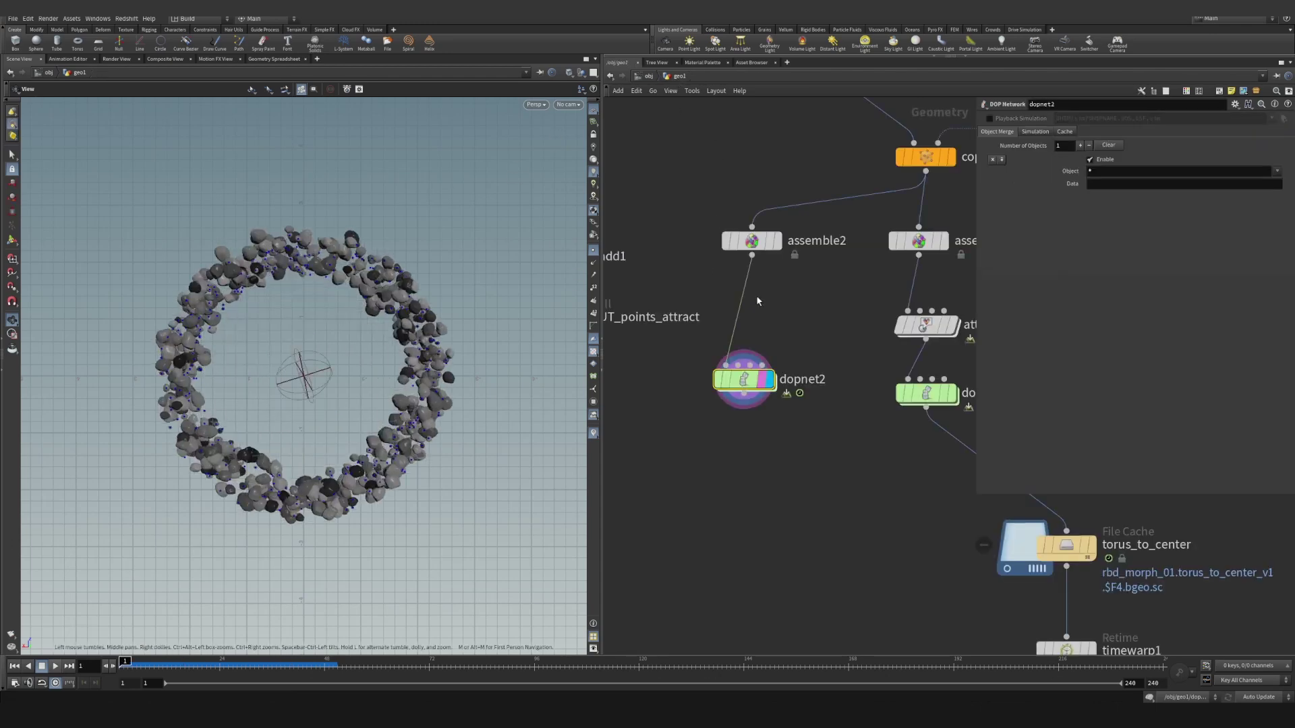
left_click(743, 323)
key("Tab")
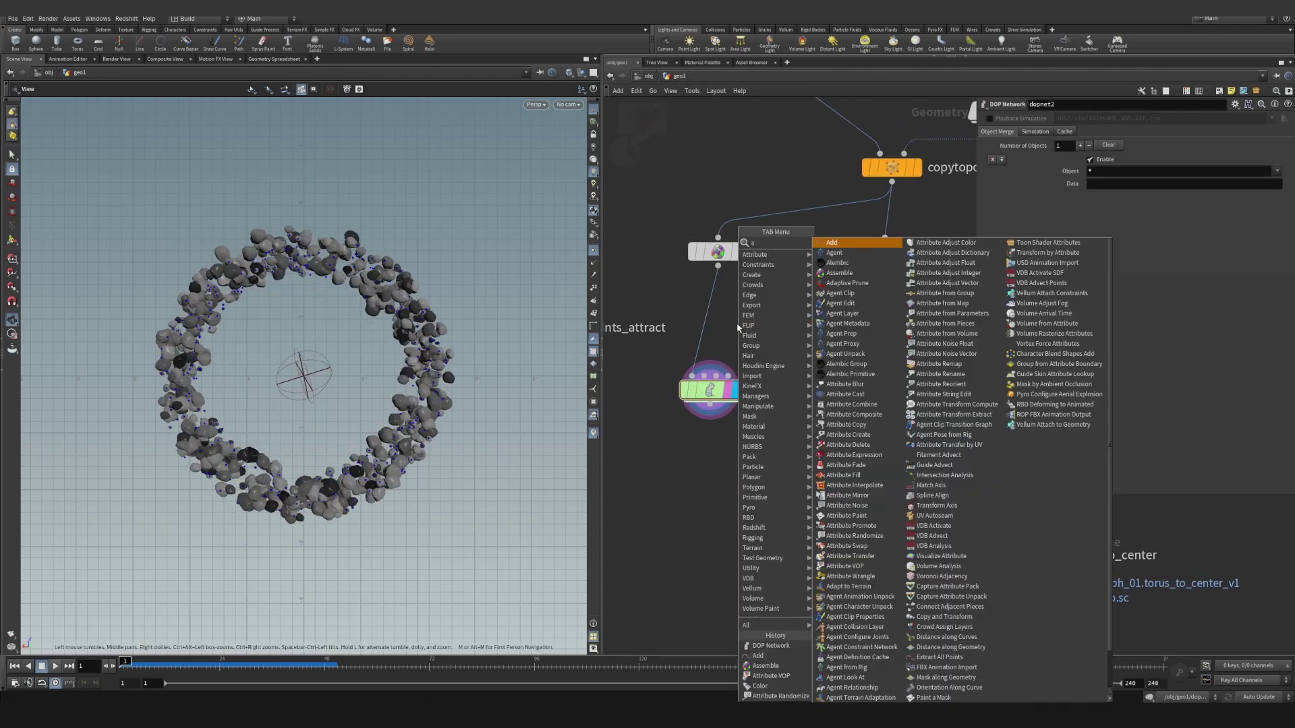
mouse_move(776, 284)
left_click(840, 244)
left_click(706, 329)
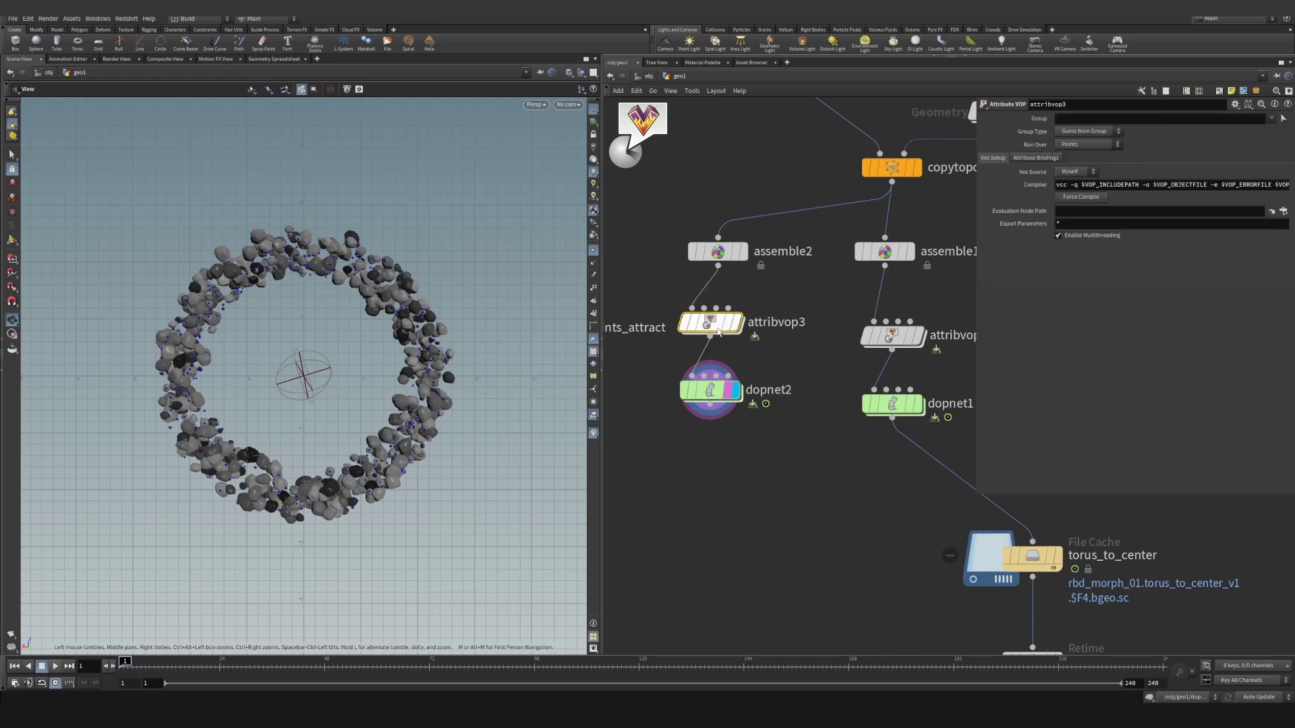
Inside attribvop3, add a Bind node and wire the global Cd output into its input.
double_click(714, 323)
scroll(728, 325, "up", 3)
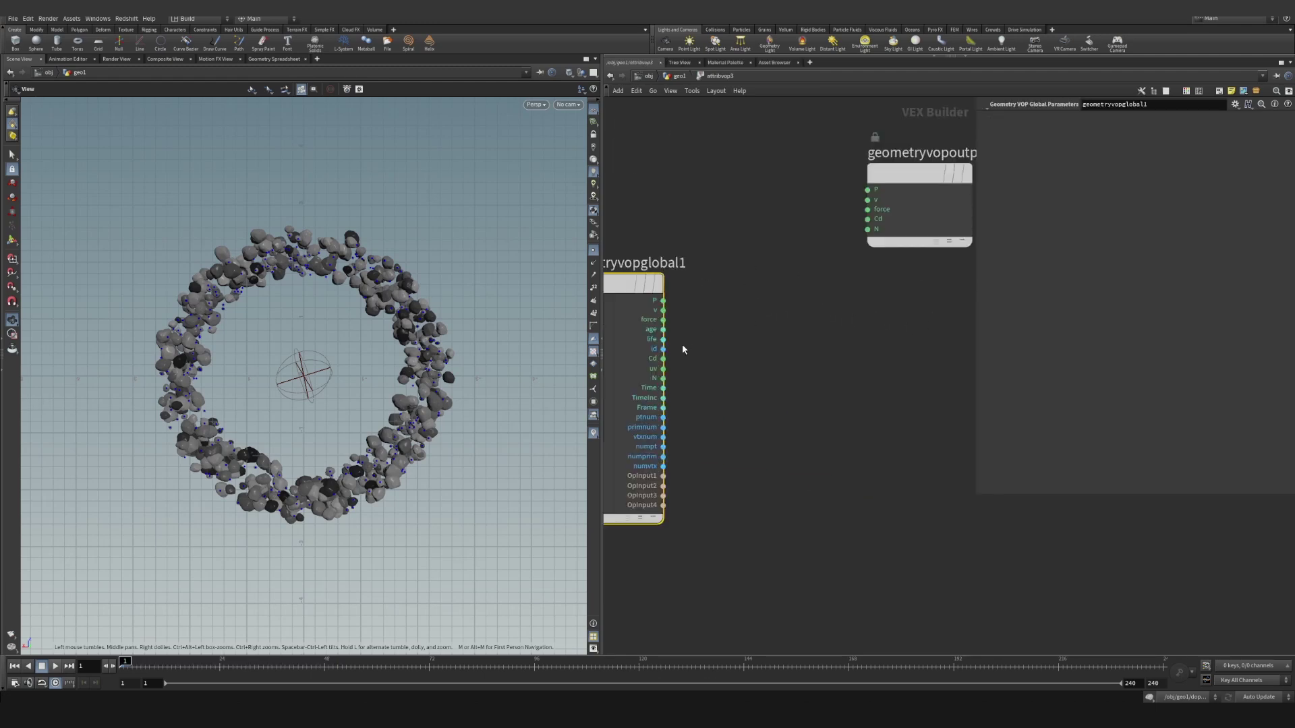
left_click(757, 384)
key("Tab")
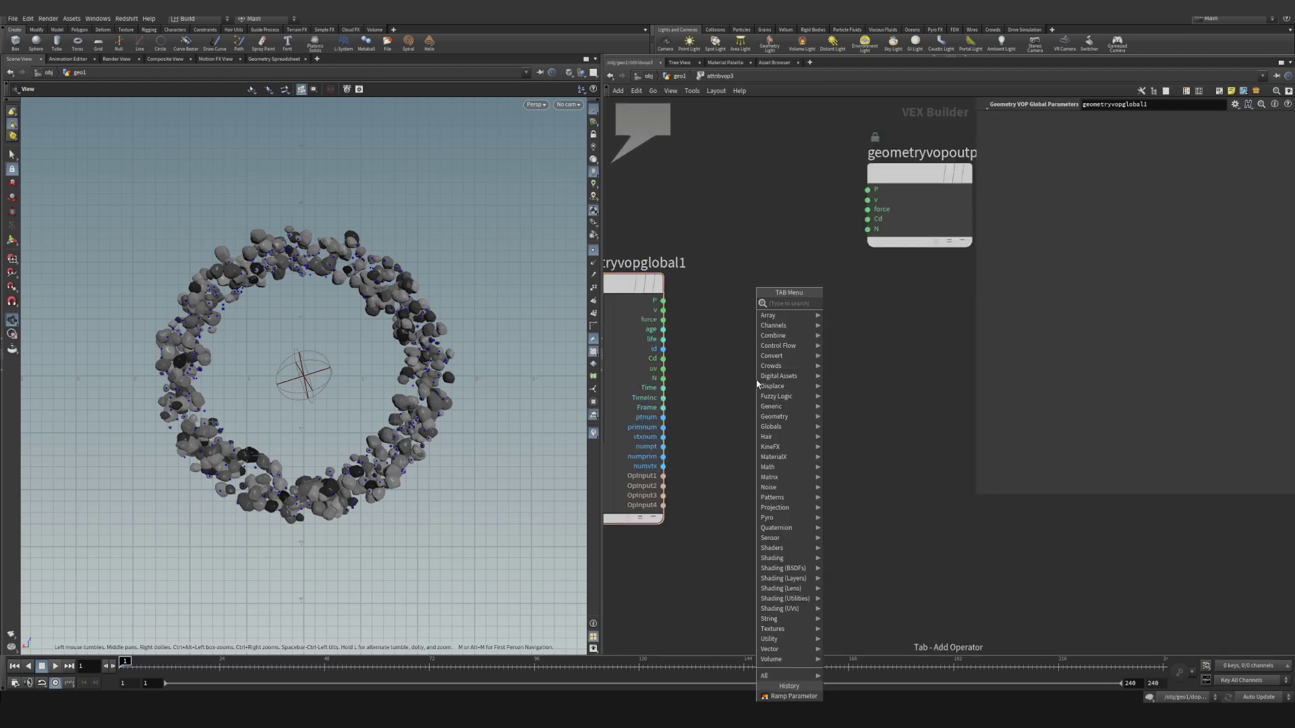
type("turb")
key("Return")
left_click(757, 385)
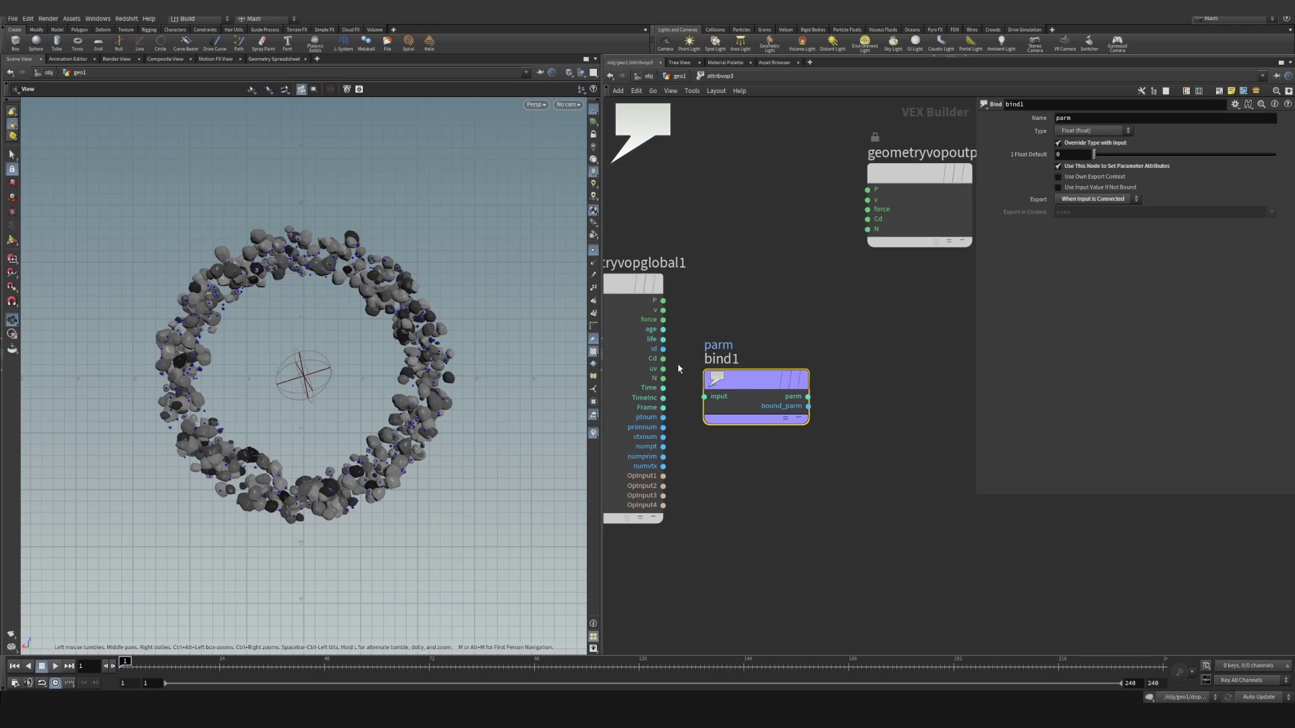
left_click_drag(663, 359, 704, 397)
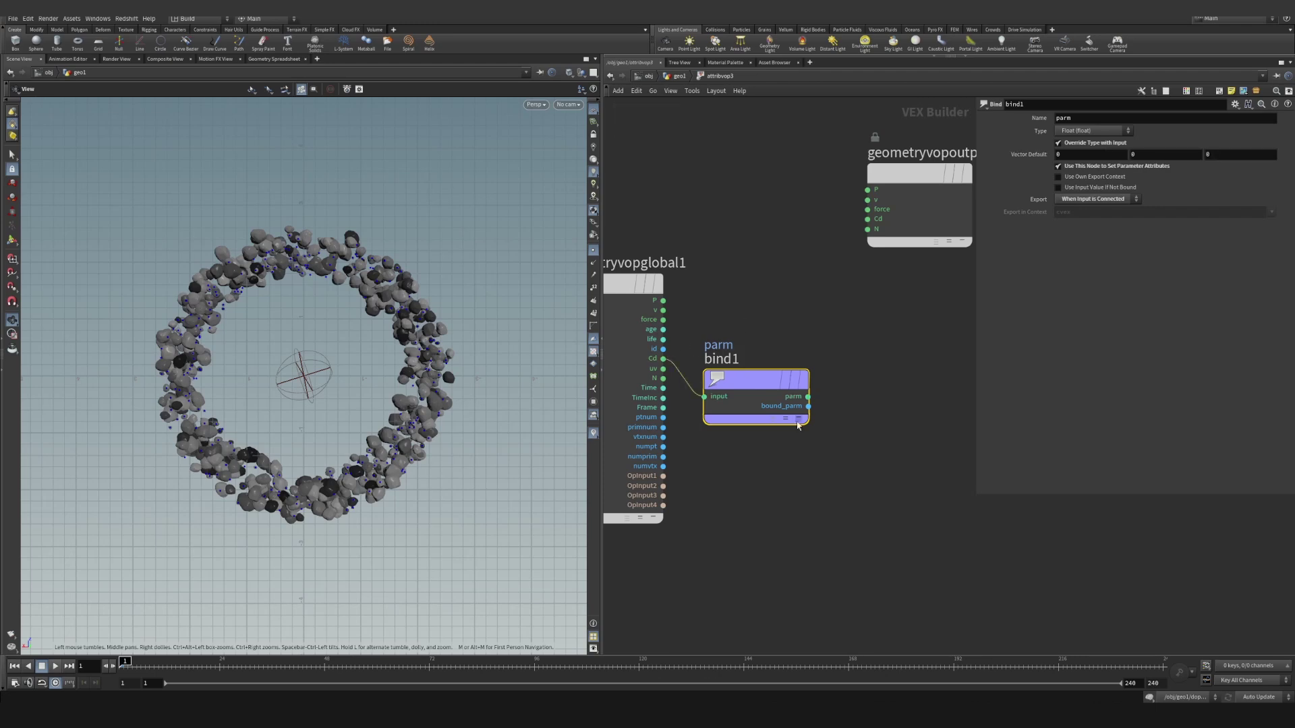
Set the Bind node's parameter name to xd.
double_click(1057, 124)
type("xd")
key("Return")
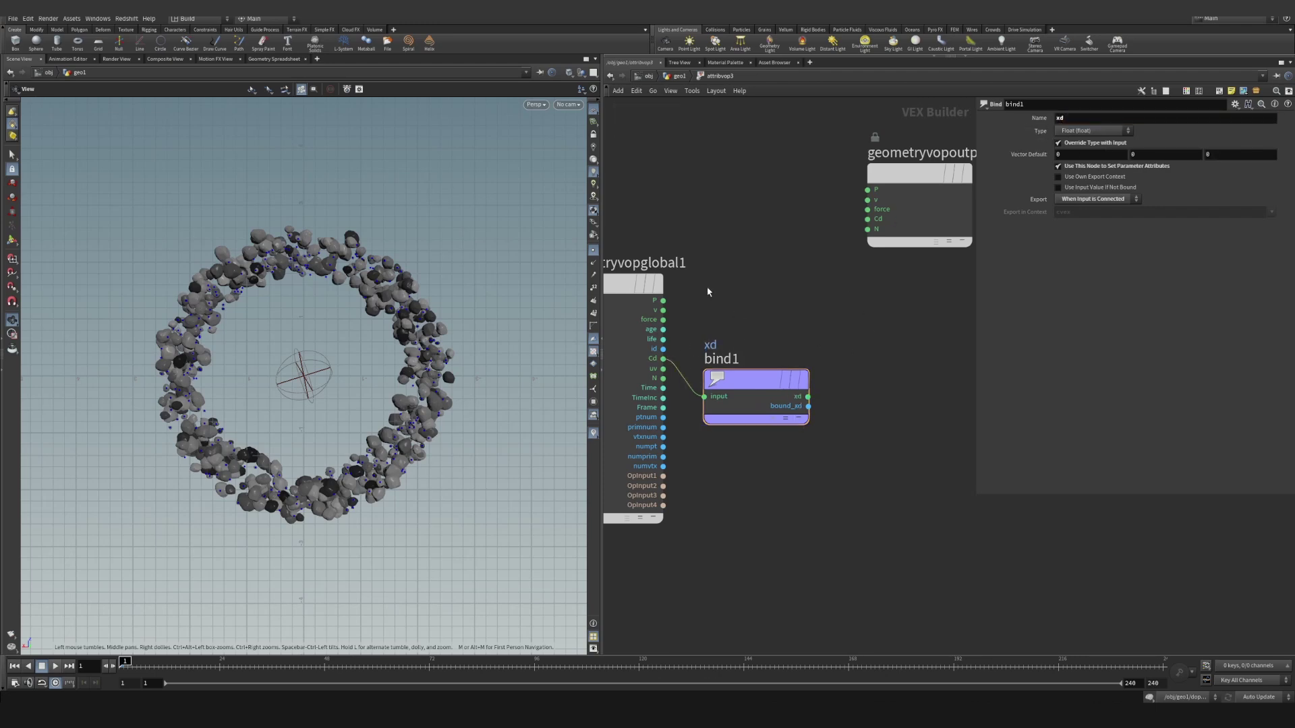
In dopnet2, insert a POP Drag node between popattract1 and rigidbodysolver1, moving popattract1 away to make room.
left_click(678, 77)
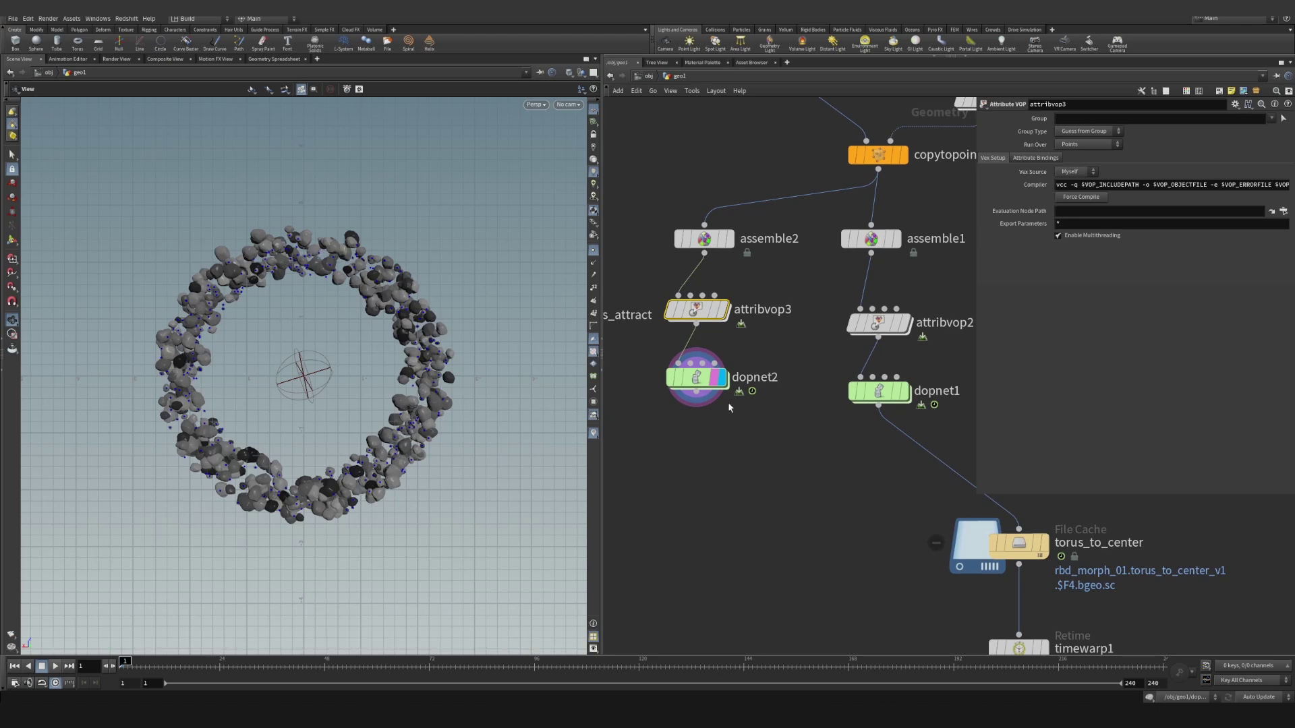
left_click(700, 382)
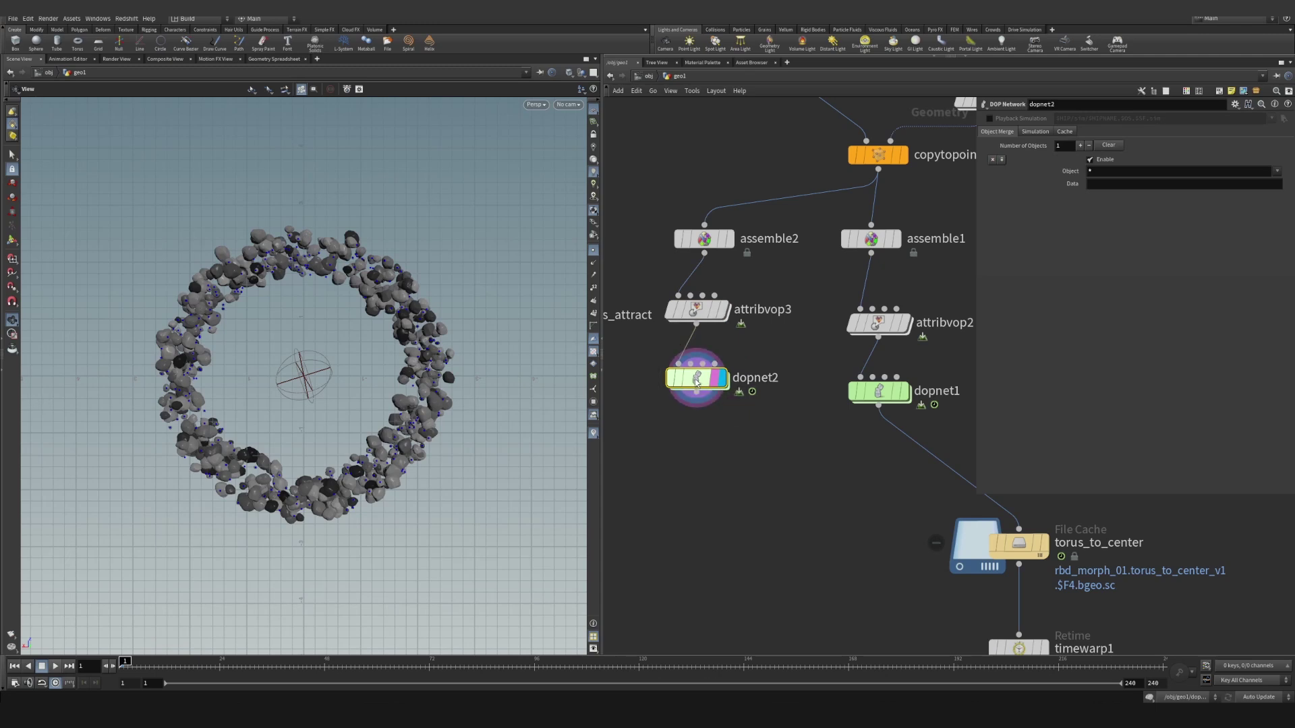
double_click(700, 382)
left_click_drag(702, 305, 794, 258)
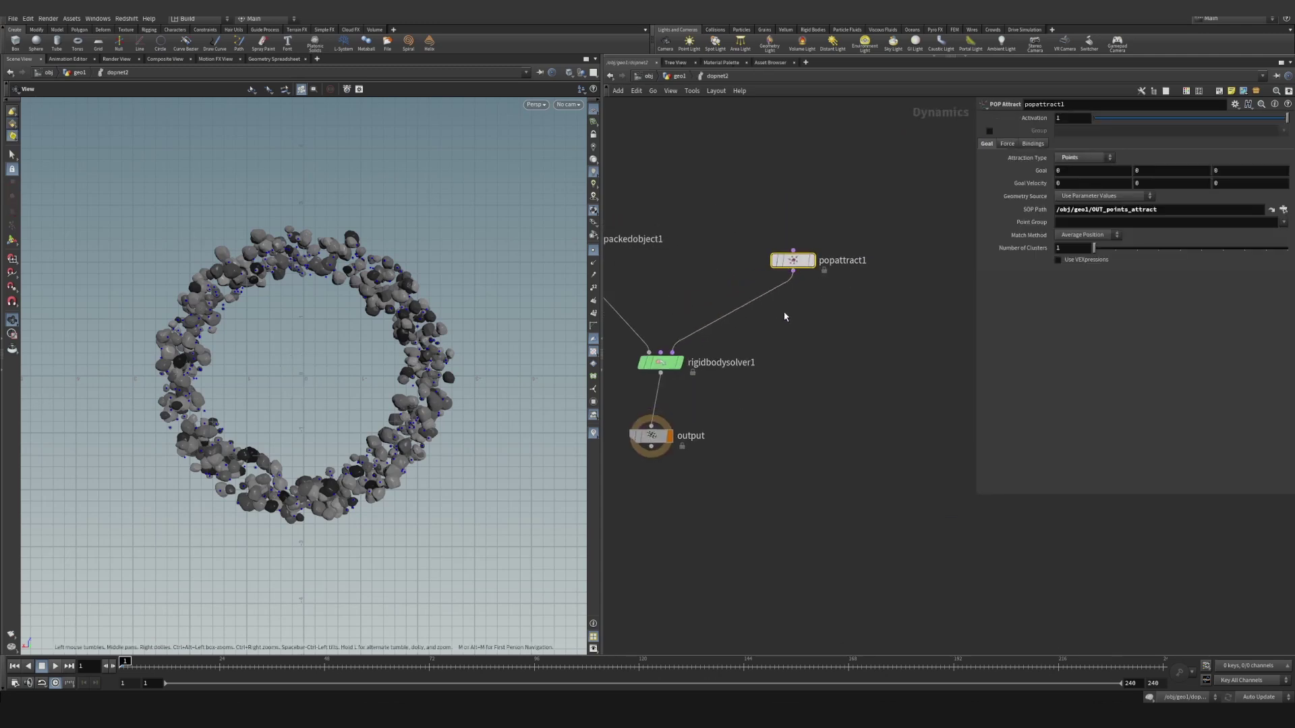
scroll(794, 316, "up", 2)
key("Tab")
type("popdrag")
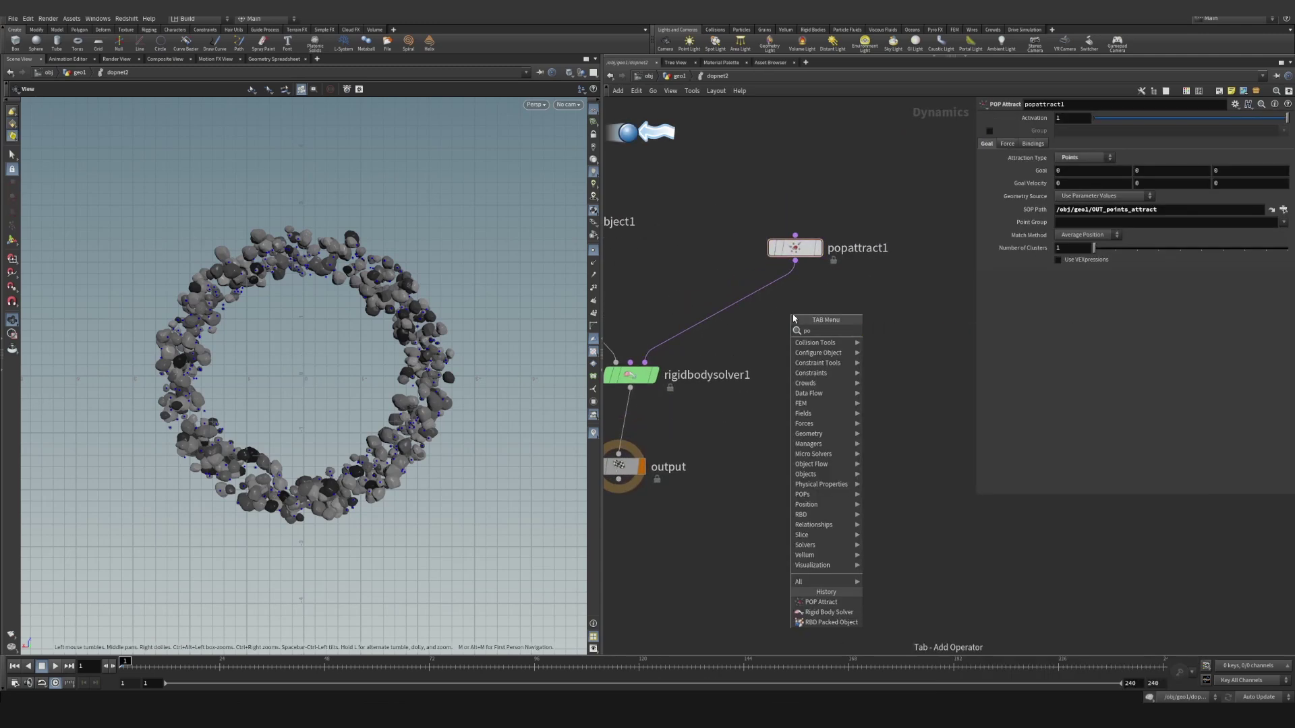
key("Return")
left_click(726, 310)
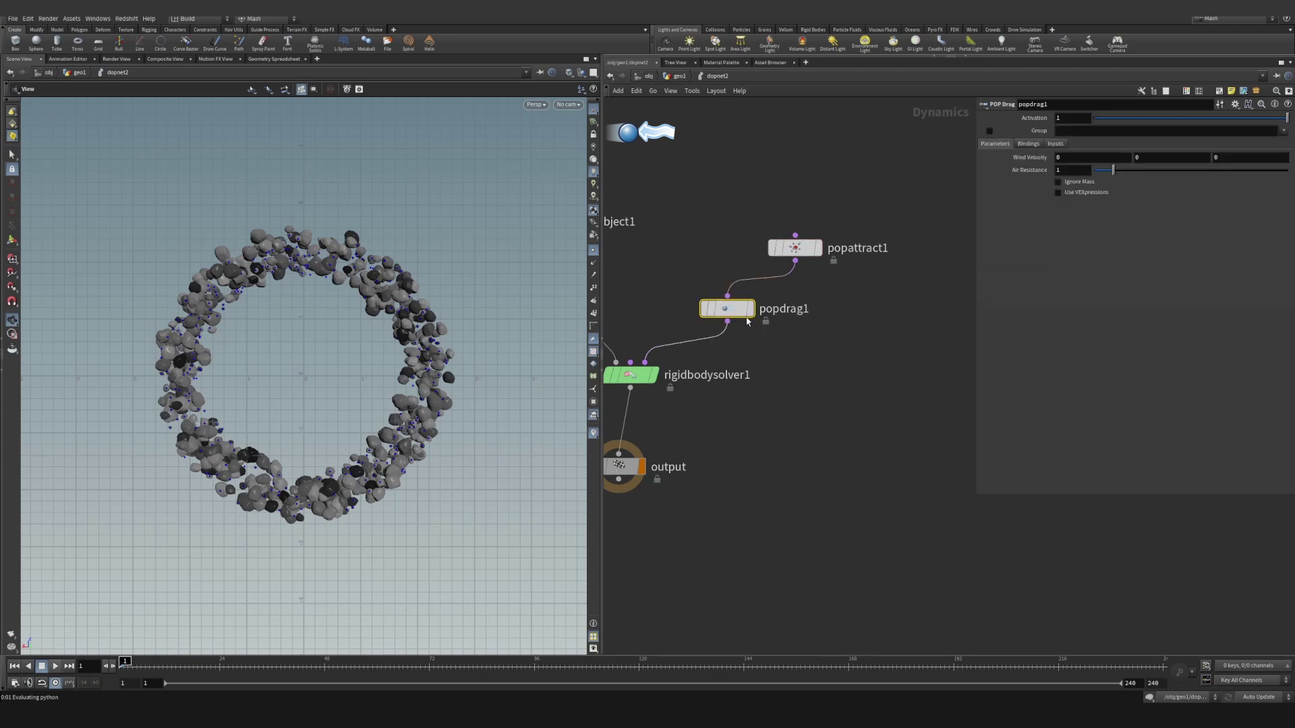
Enable Ignore Mass and Use VEXpressions on popdrag1 and start its expression with airresist.
left_click(1084, 193)
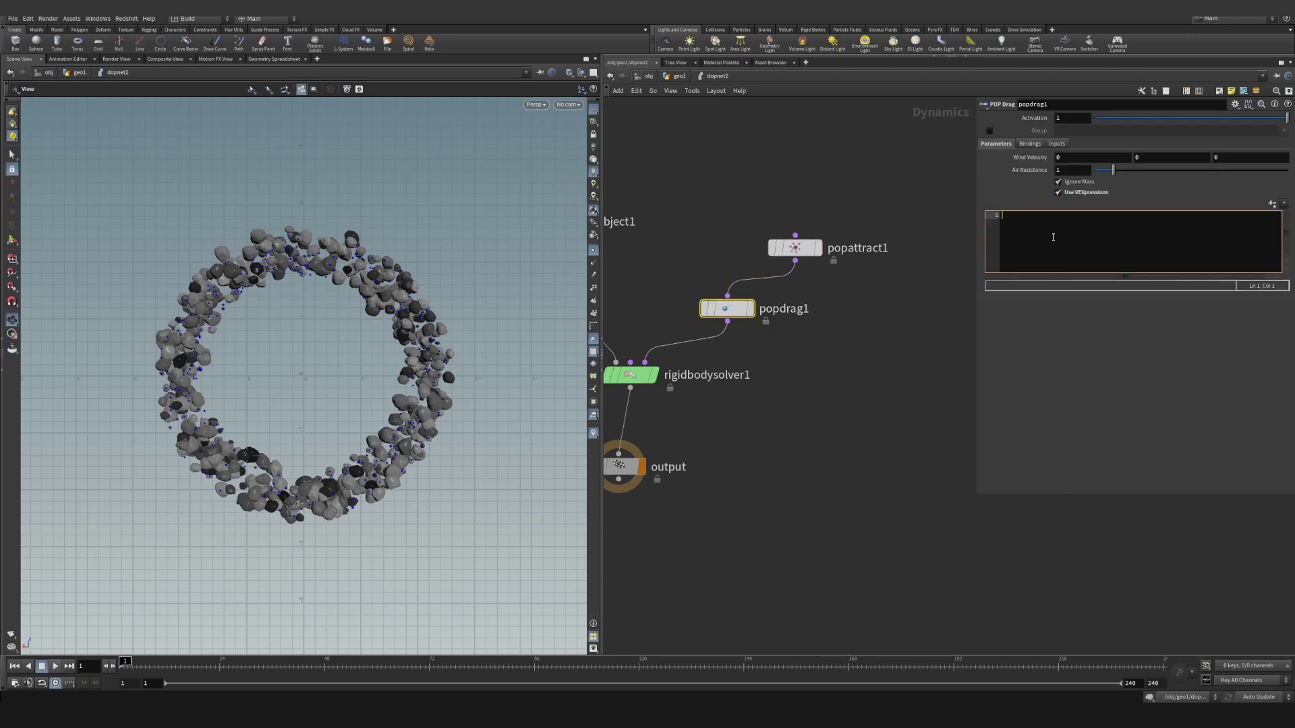
left_click(1074, 236)
type("airresist")
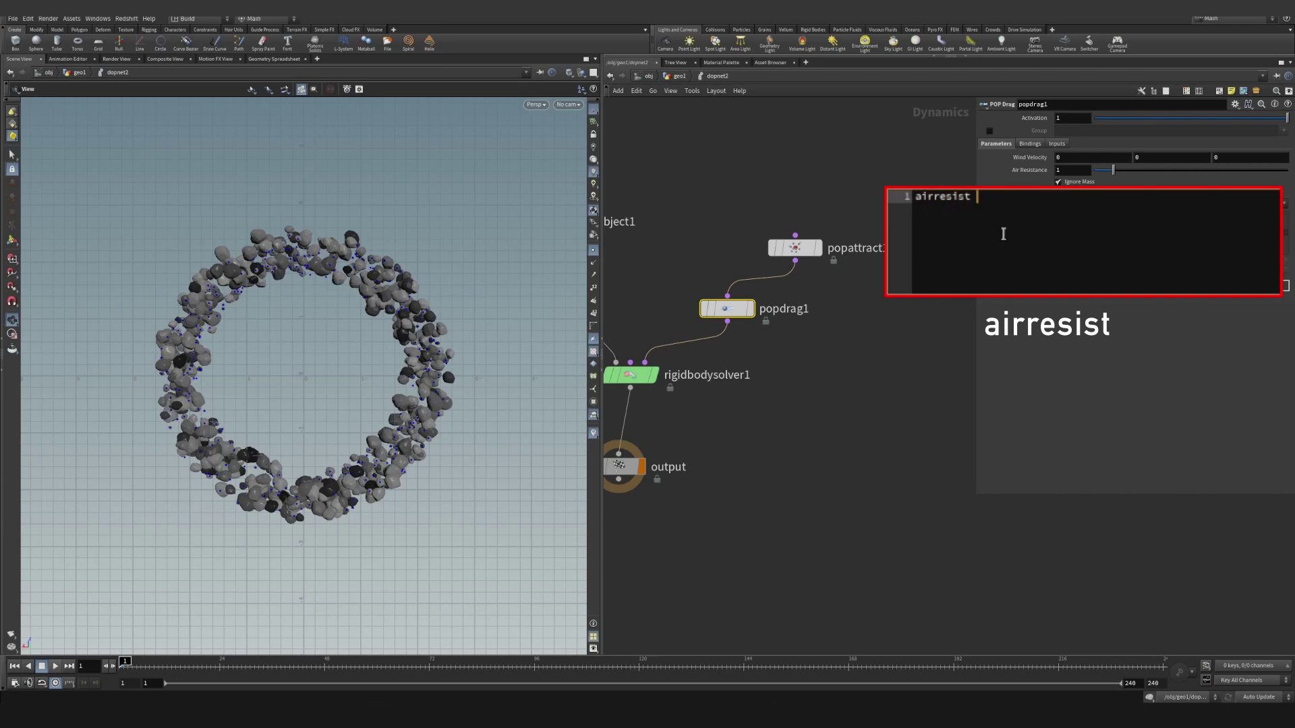
left_click(868, 265)
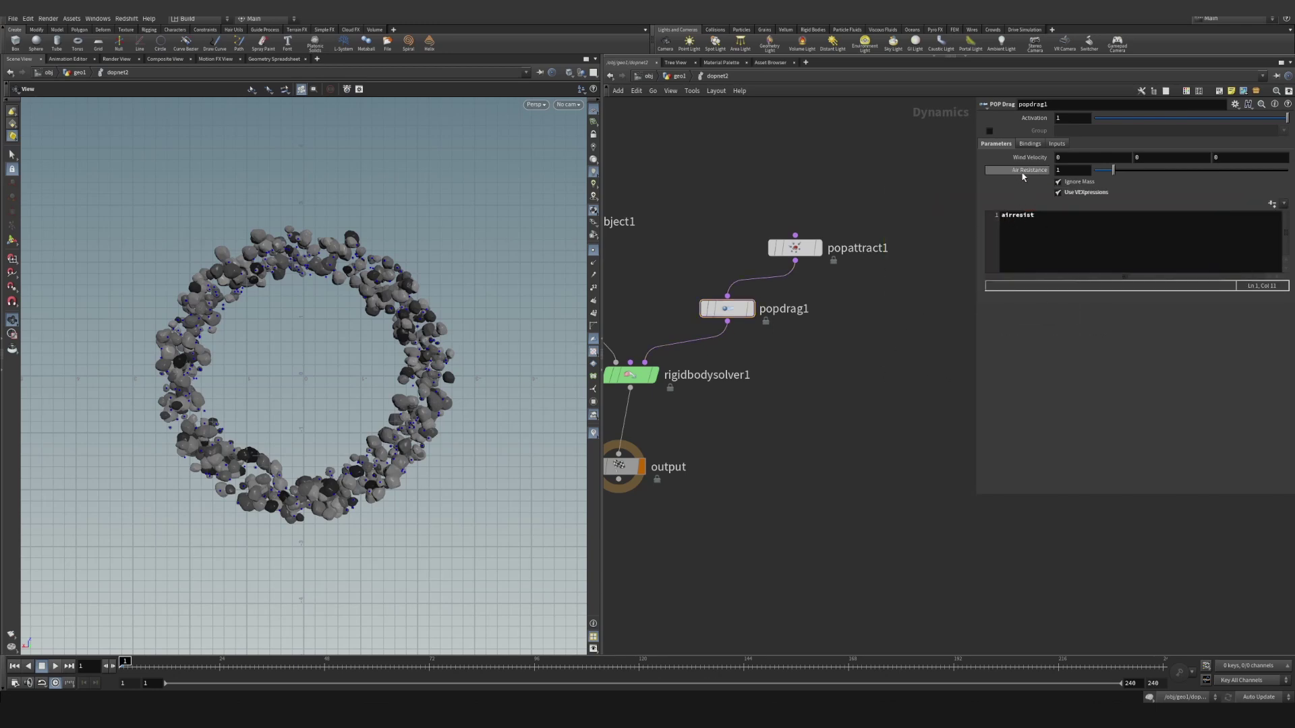
mouse_move(1023, 177)
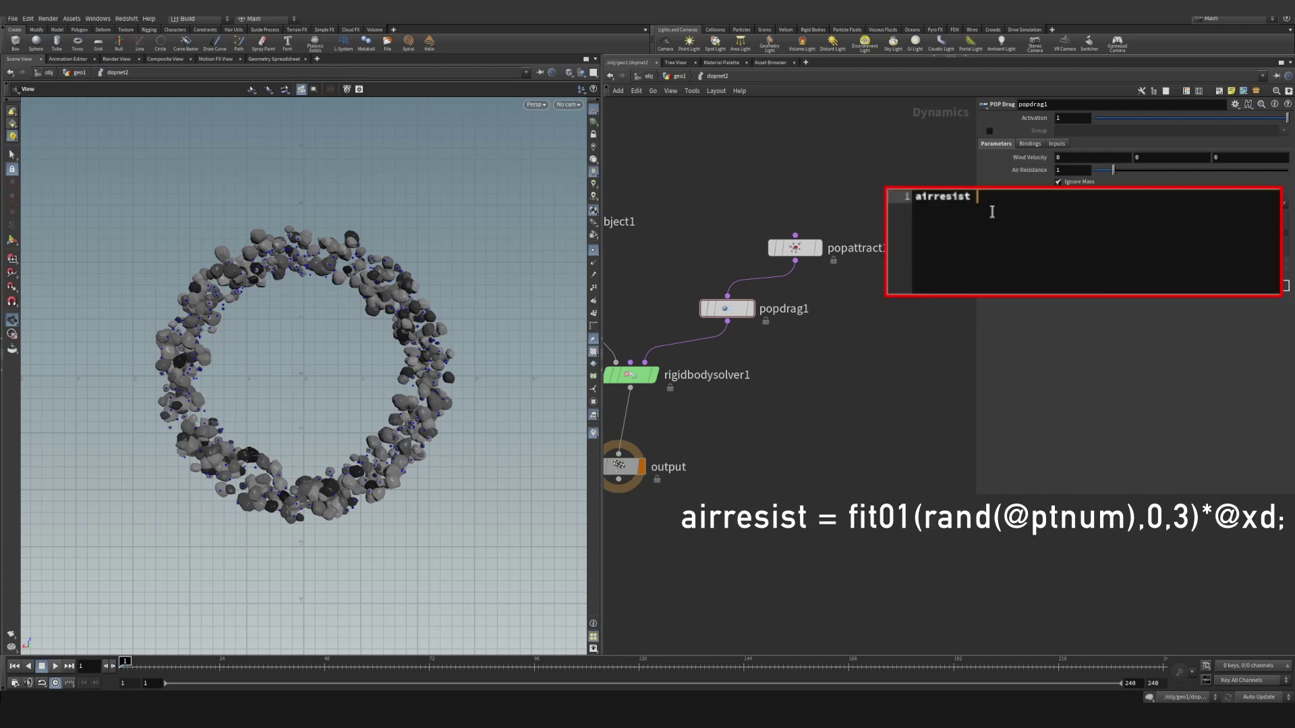
type("= fit01")
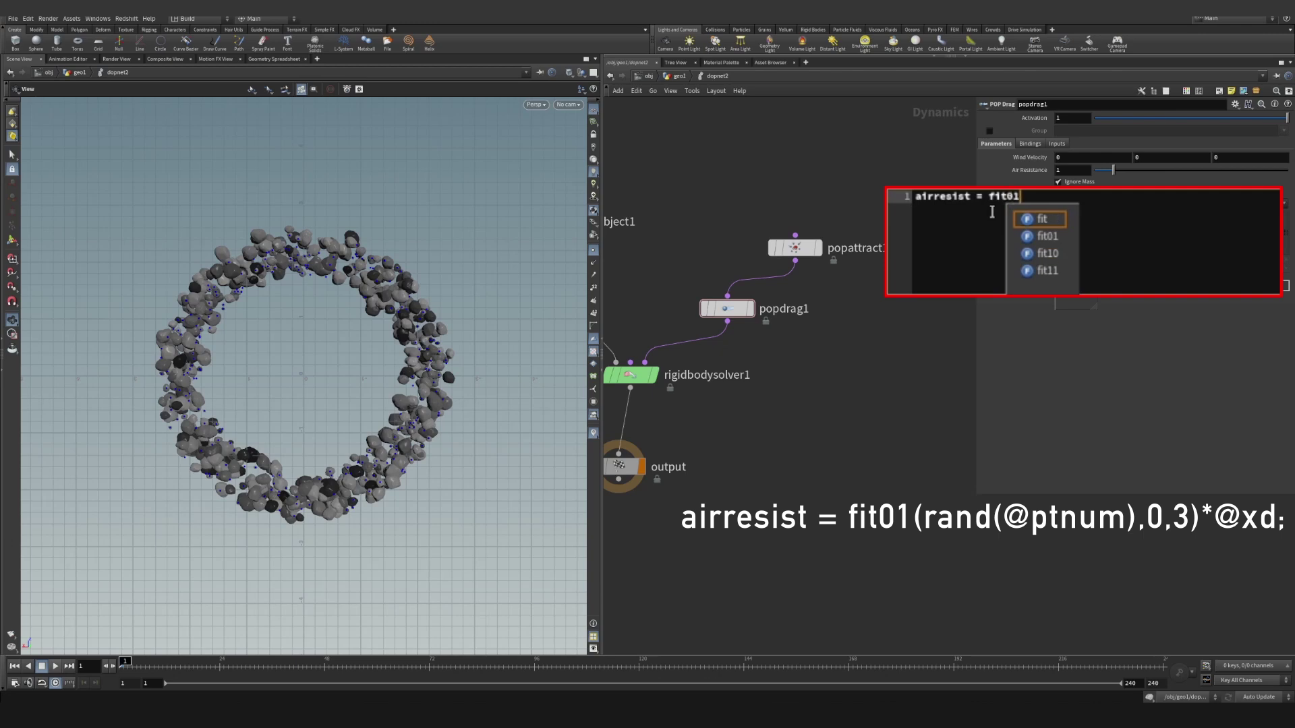
type("(rand(@ptnum)")
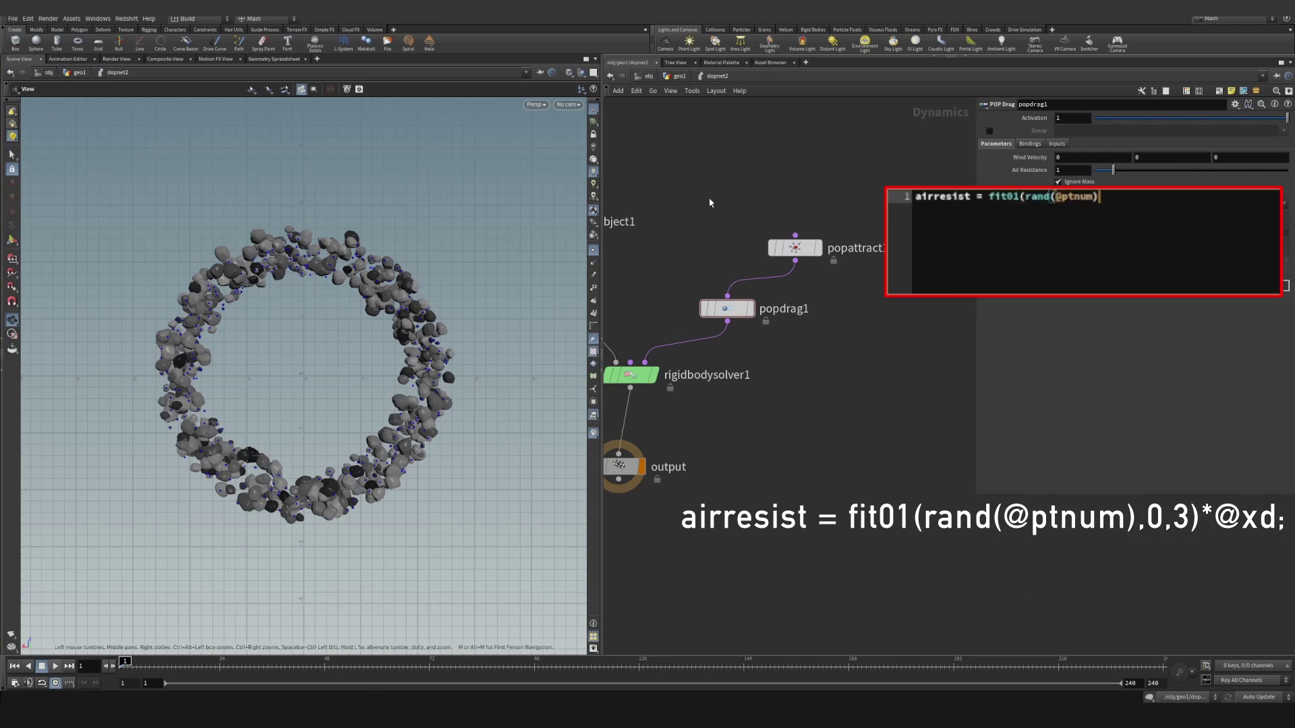
type(",0,")
type("1")
type(")")
type("*")
type("@xd")
type(";")
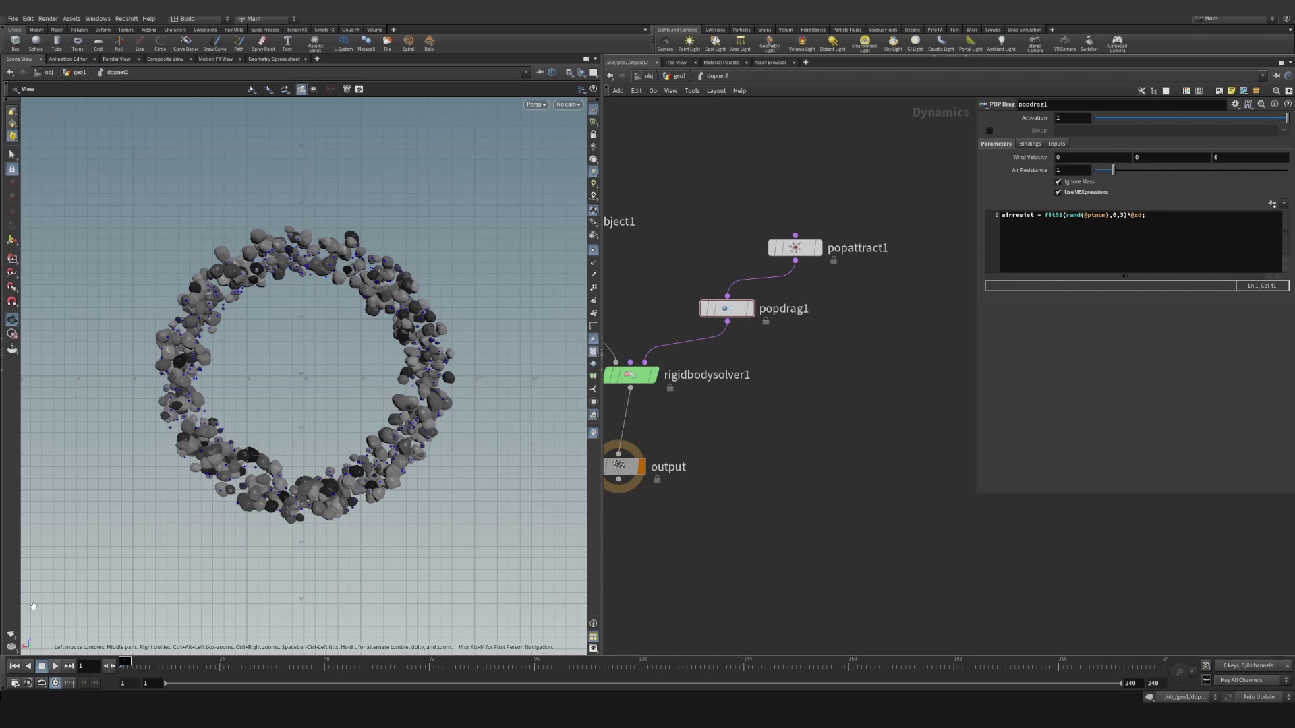
left_click(55, 666)
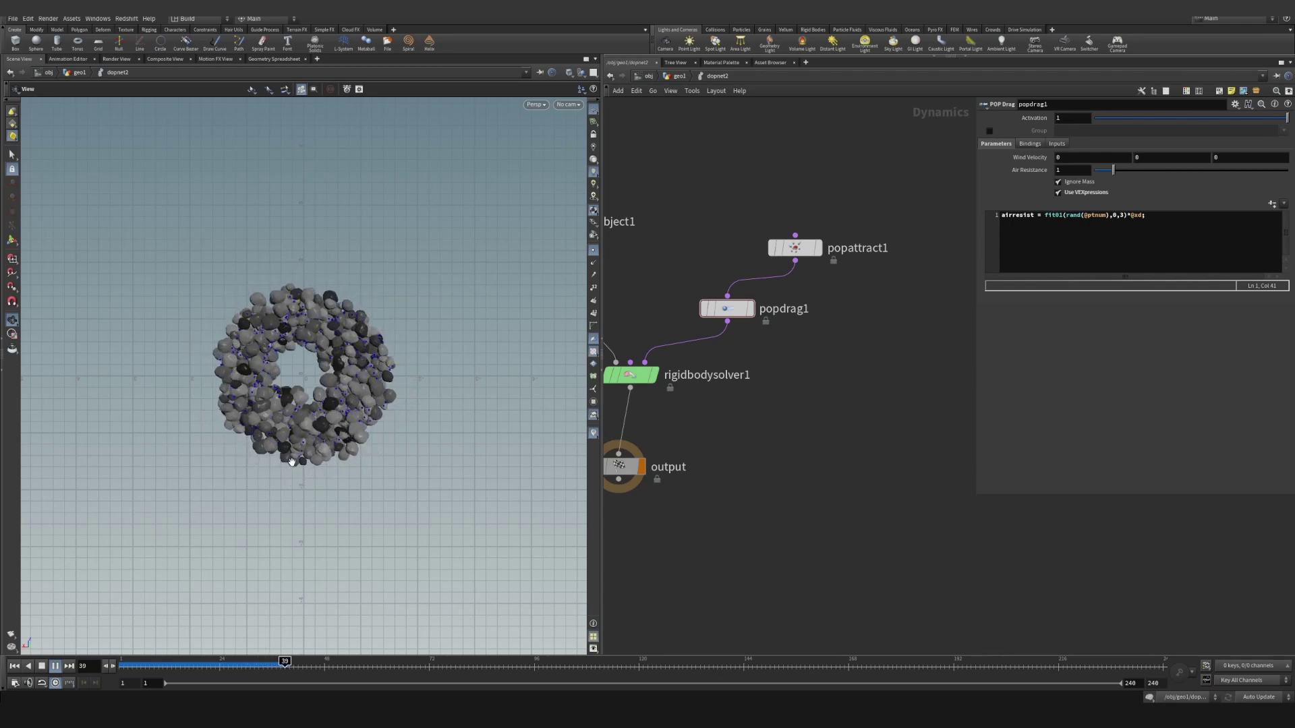
Return the timeline to frame 1 and examine popdrag1's VEXpression inside dopnet1 for comparison, ending back at the geo1 level.
left_click_drag(144, 666, 47, 646)
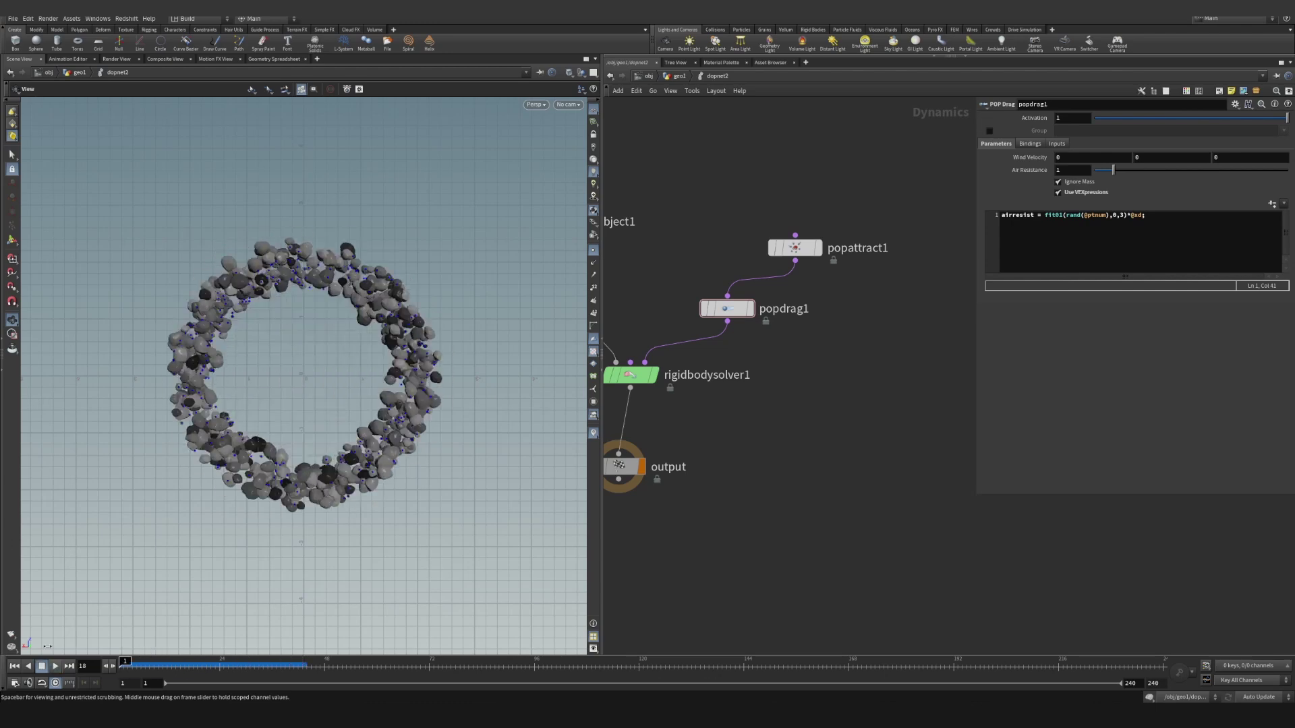
left_click(678, 75)
double_click(879, 398)
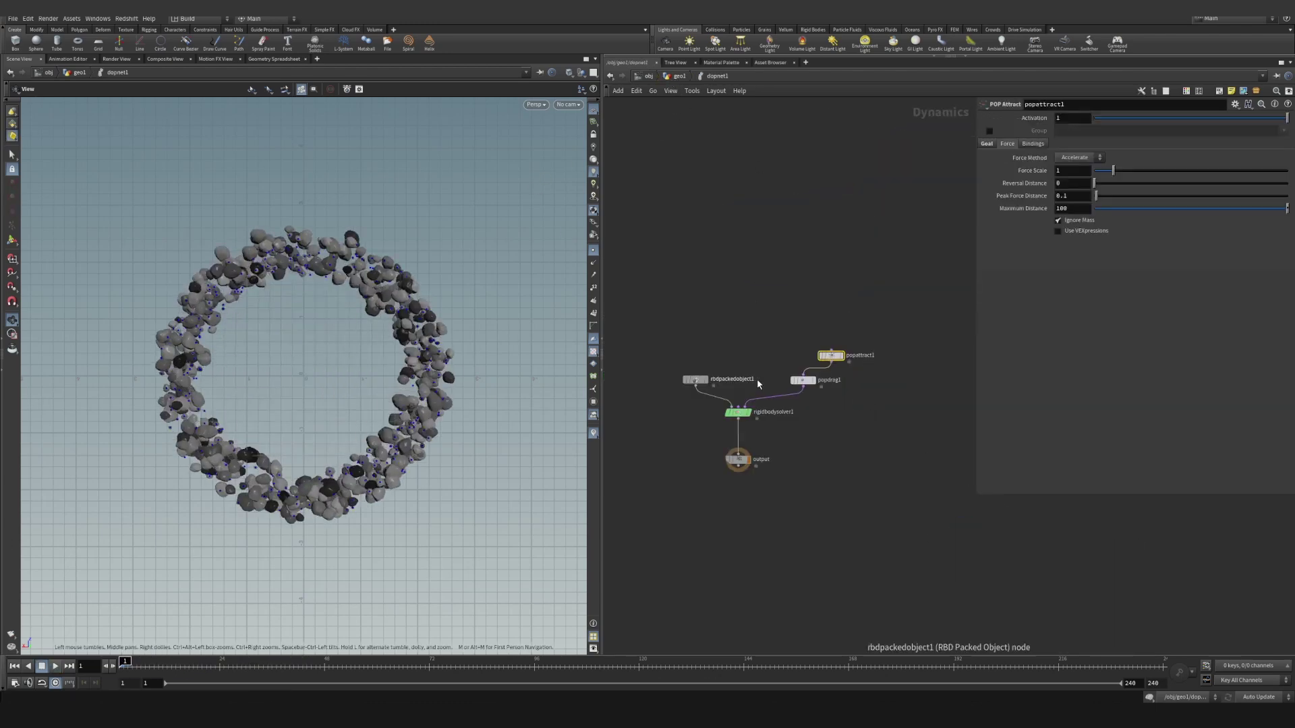
left_click(803, 380)
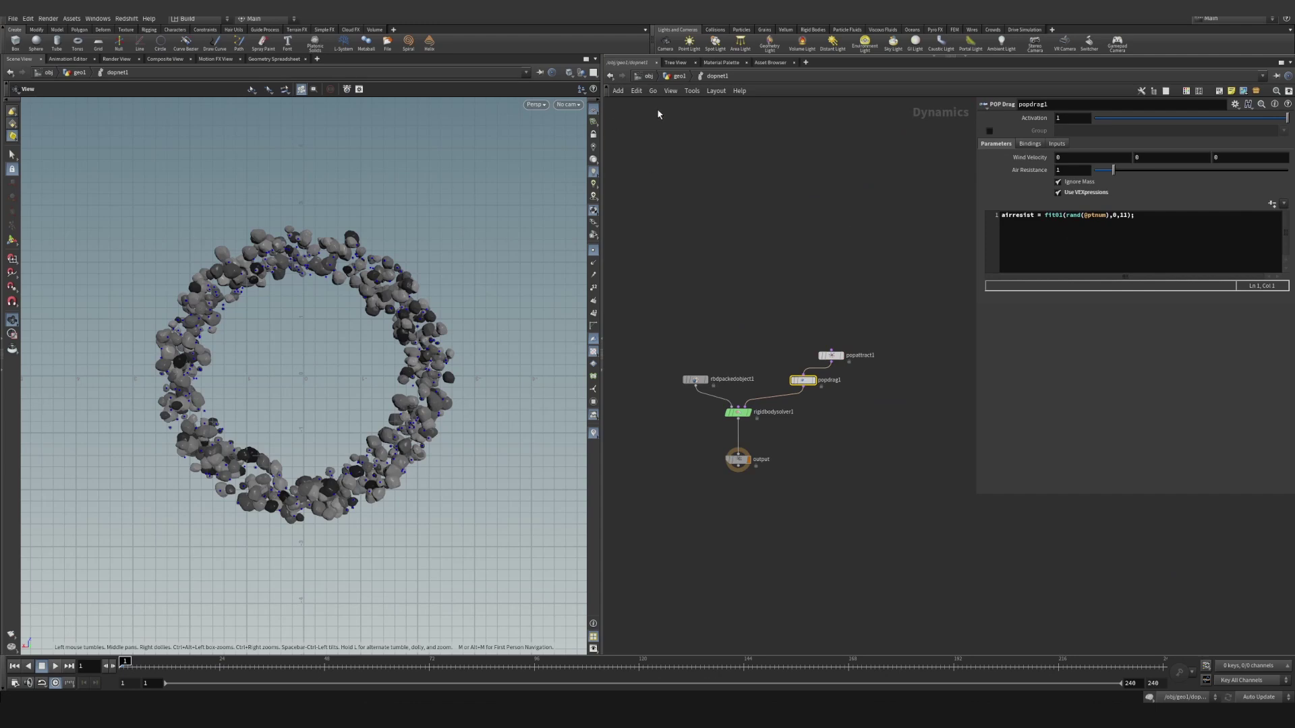
left_click(674, 79)
Rewire the torus_to_center input from dopnet1 to dopnet2 and delete the old assemble1, attribvop2 and dopnet1 nodes.
middle_click_drag(837, 312, 802, 327)
scroll(780, 326, "down", 3)
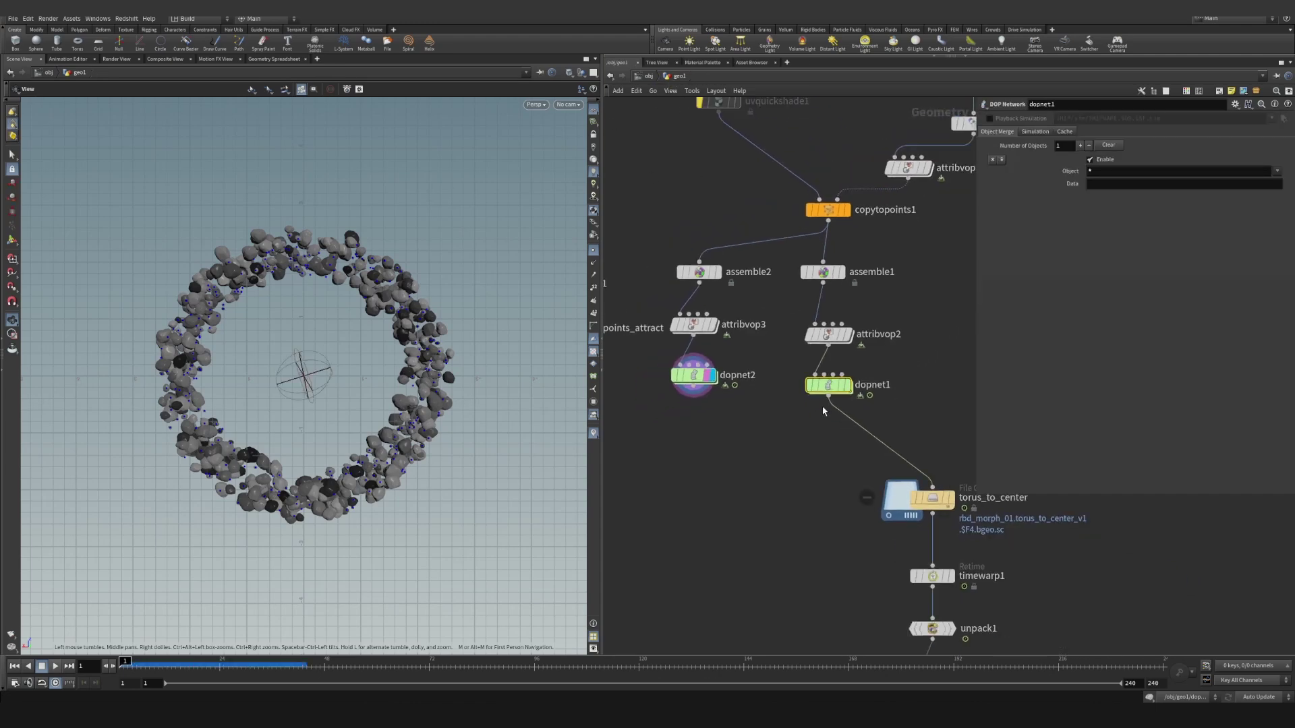
left_click_drag(830, 411, 690, 415)
left_click_drag(783, 260, 859, 407)
key("Delete")
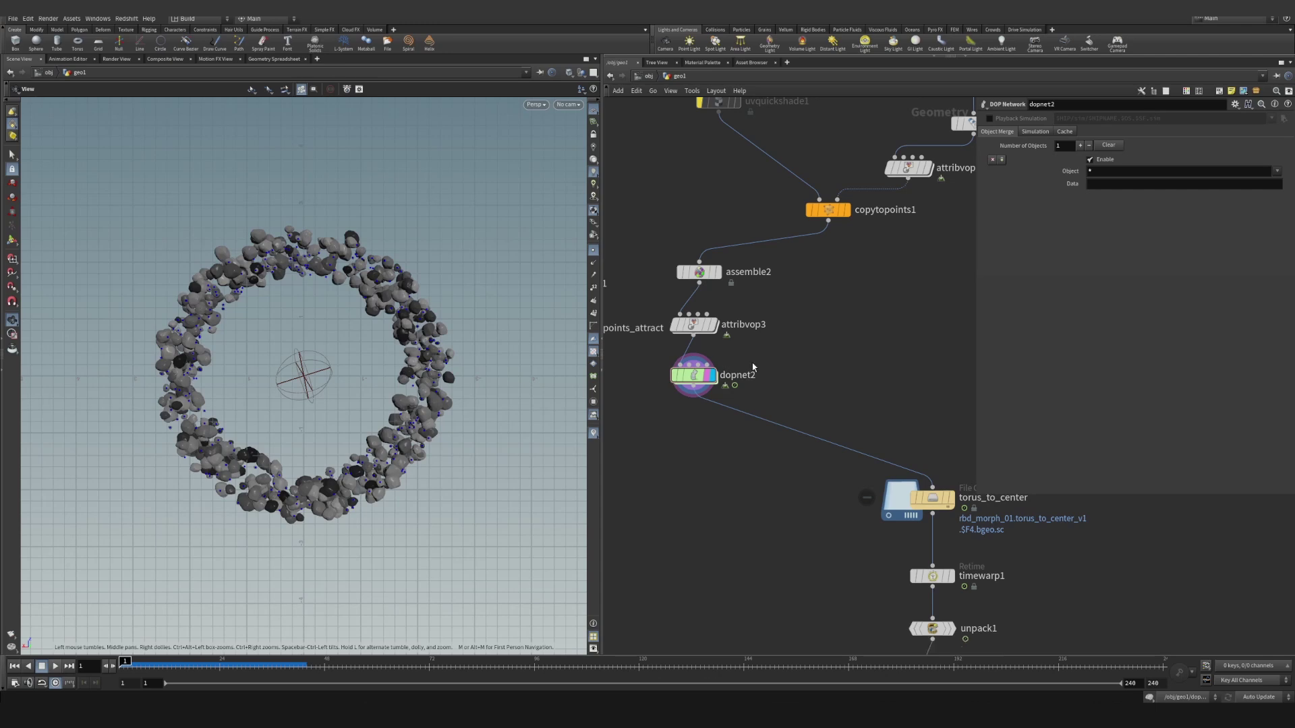
double_click(694, 375)
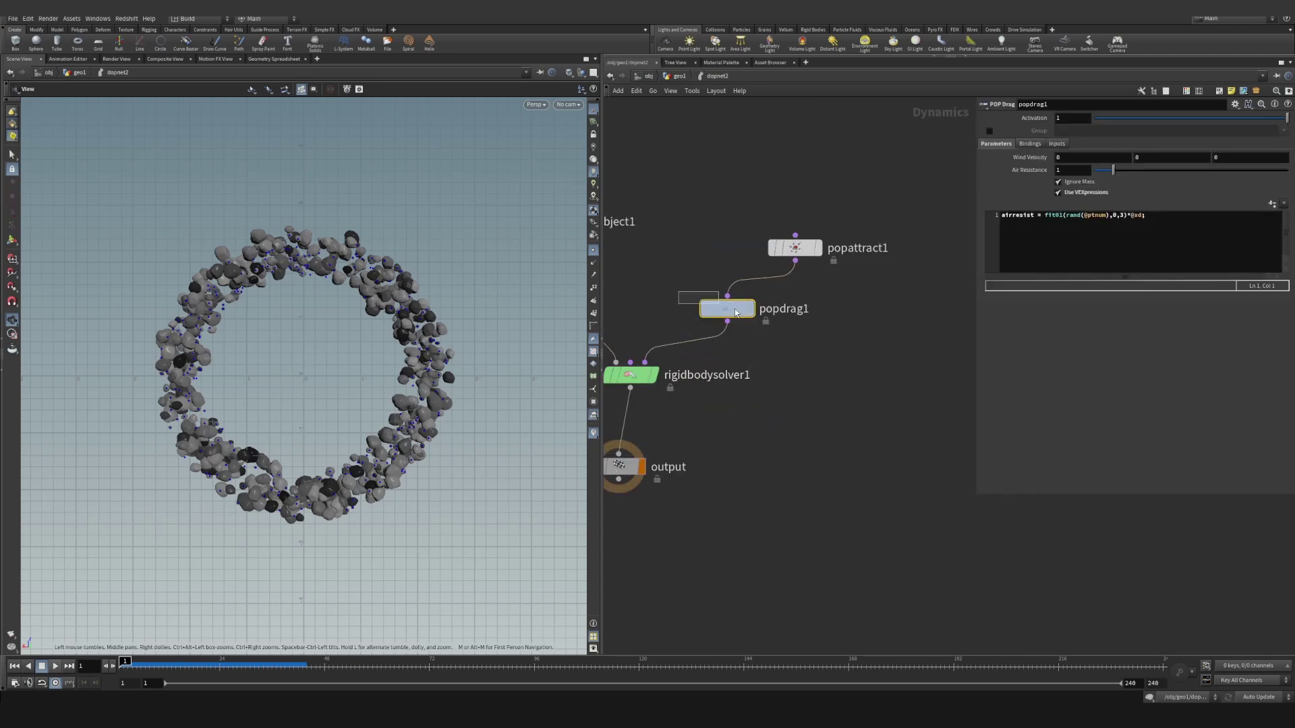
double_click(1121, 216)
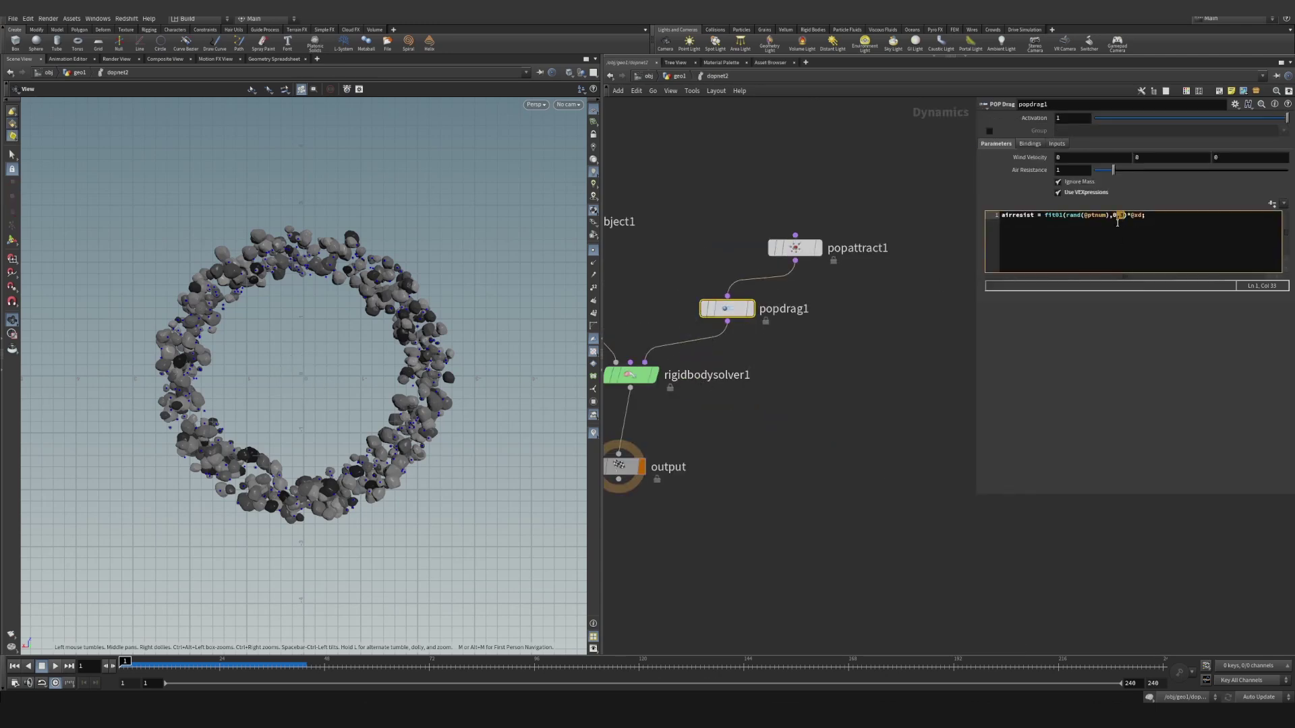
type("11")
left_click(840, 360)
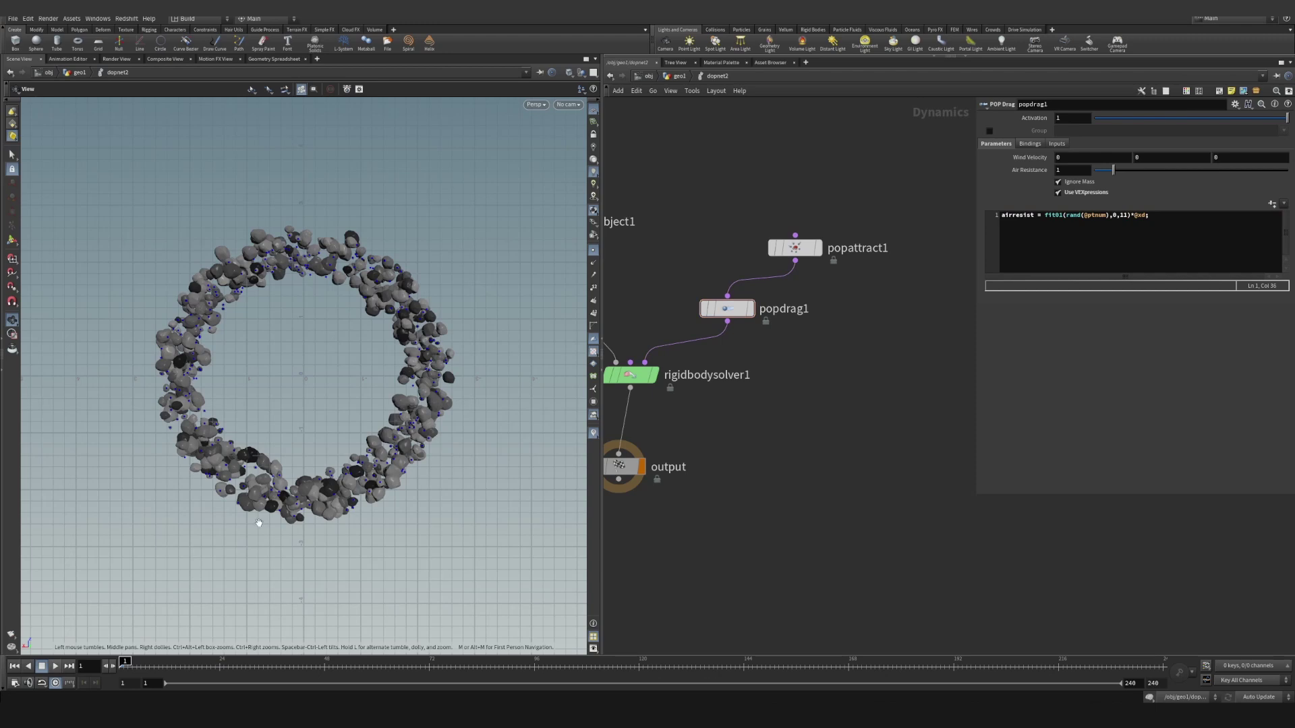
left_click(56, 666)
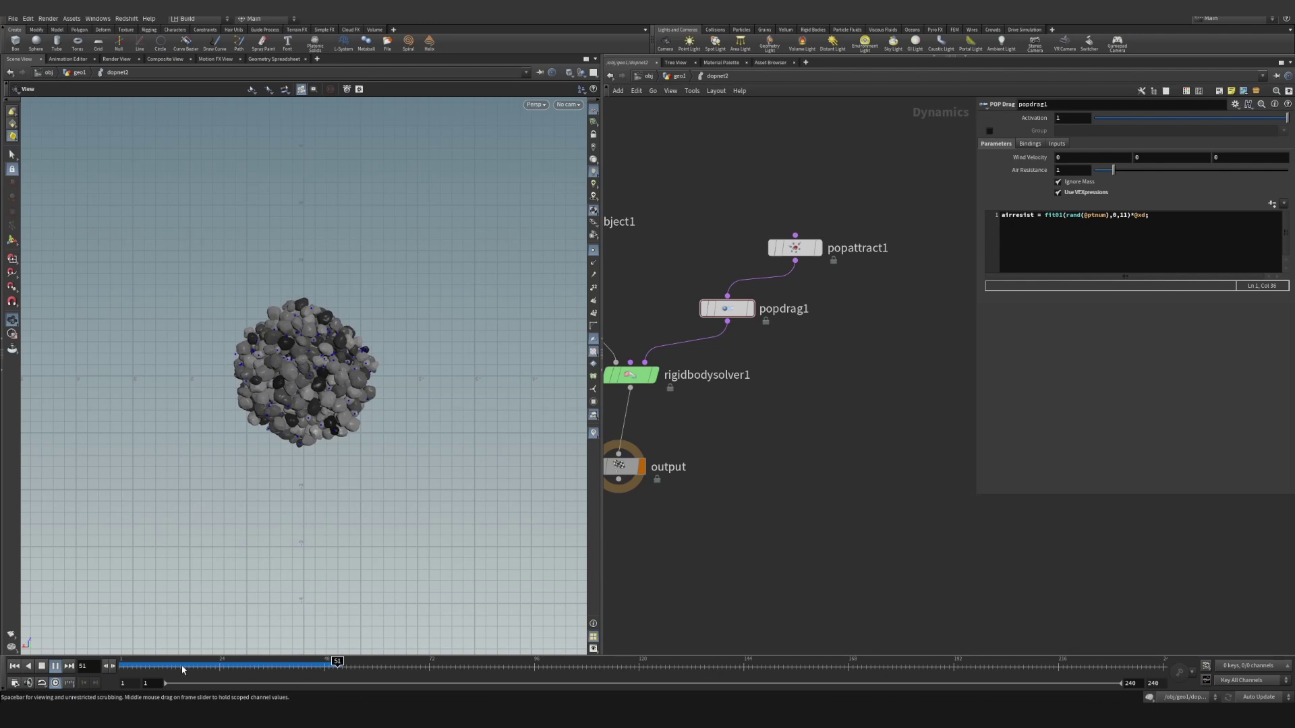
left_click_drag(182, 668, 85, 655)
left_click(125, 665)
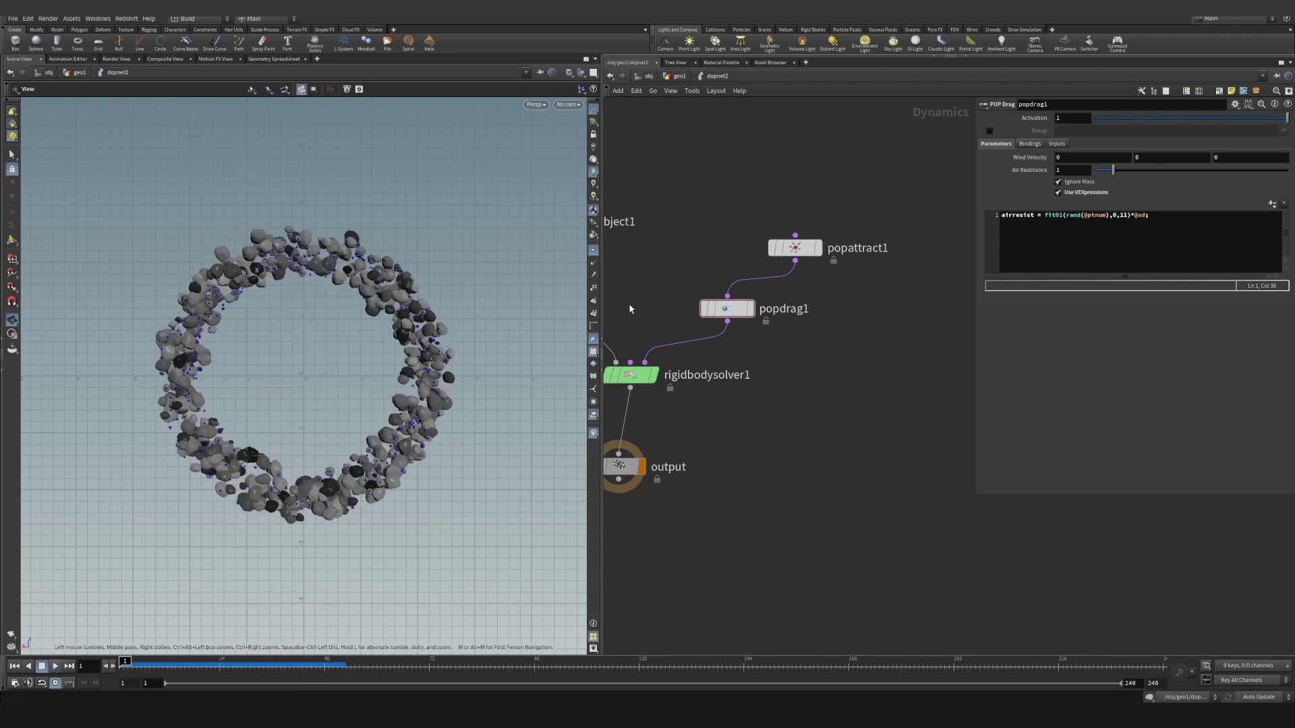
At the geo1 level, line up assemble2, attribvop3 and dopnet2 directly above torus_to_center.
left_click(679, 75)
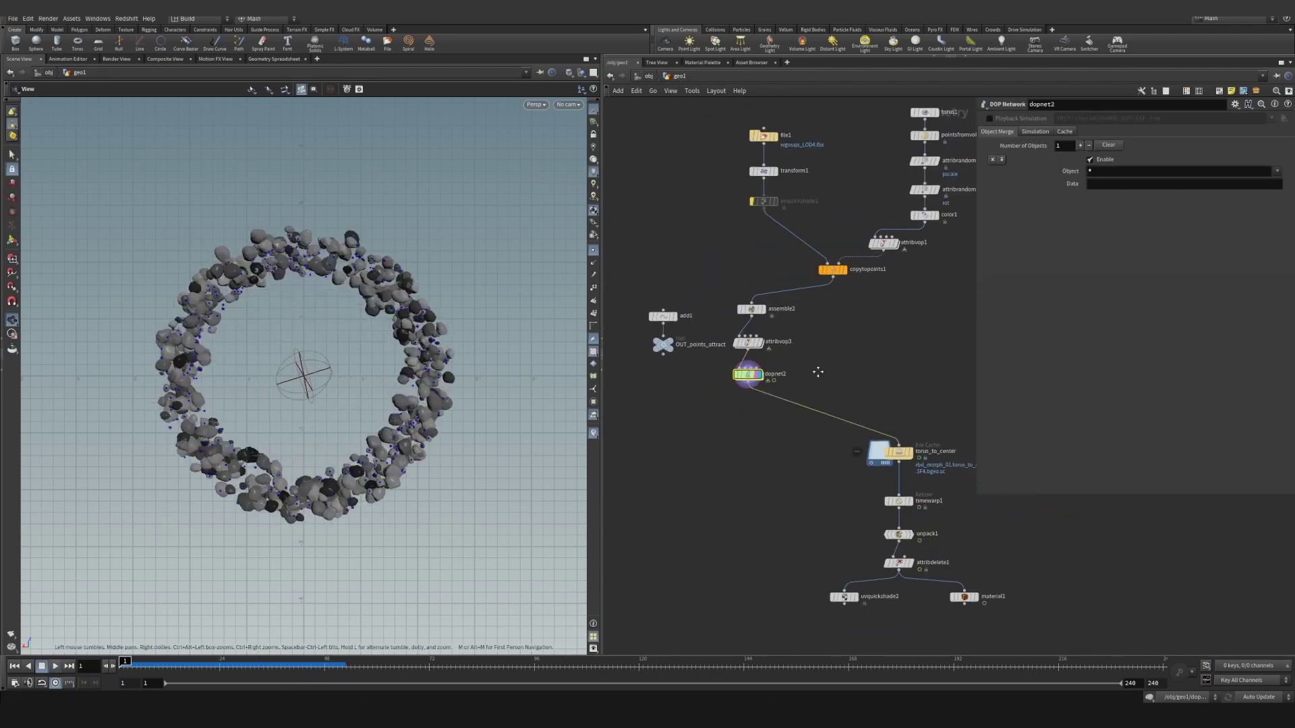
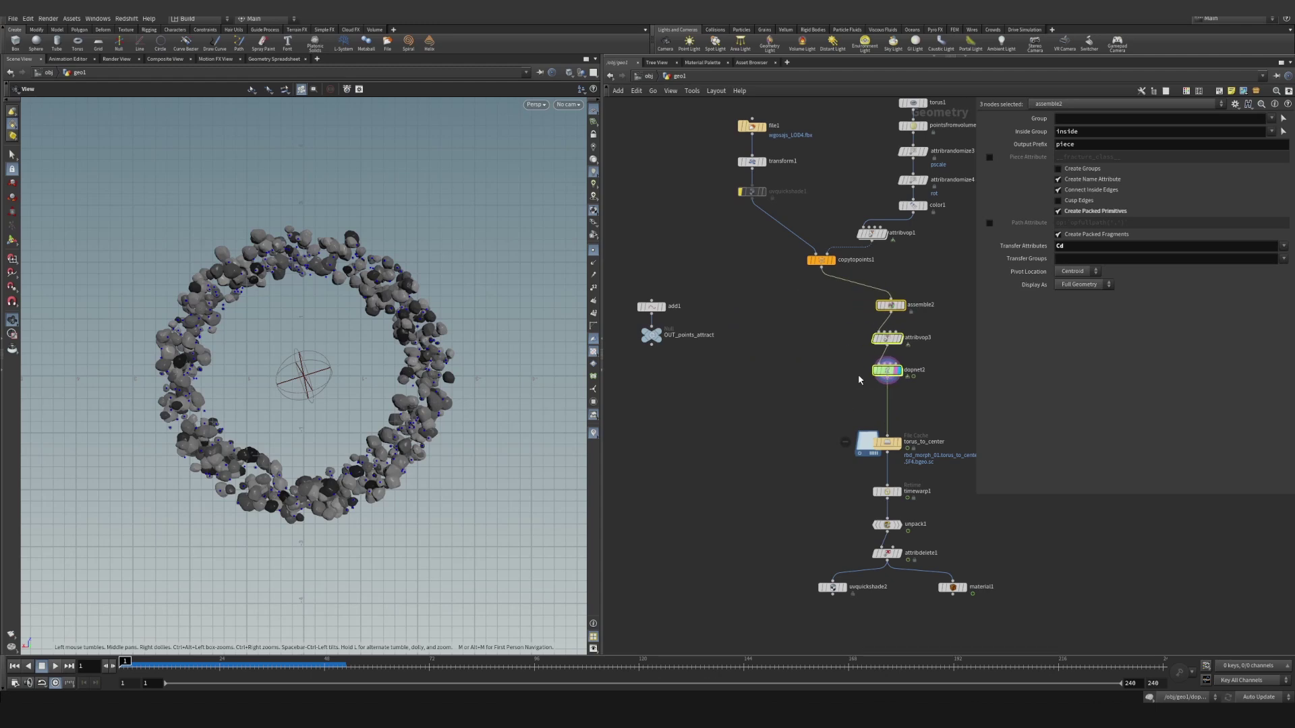
scroll(812, 401, "up", 2)
scroll(797, 402, "up", 2)
left_click_drag(737, 416, 736, 393)
Save the torus_to_center simulation cache to disk and close the Houdini console window.
left_click_drag(842, 358, 654, 419)
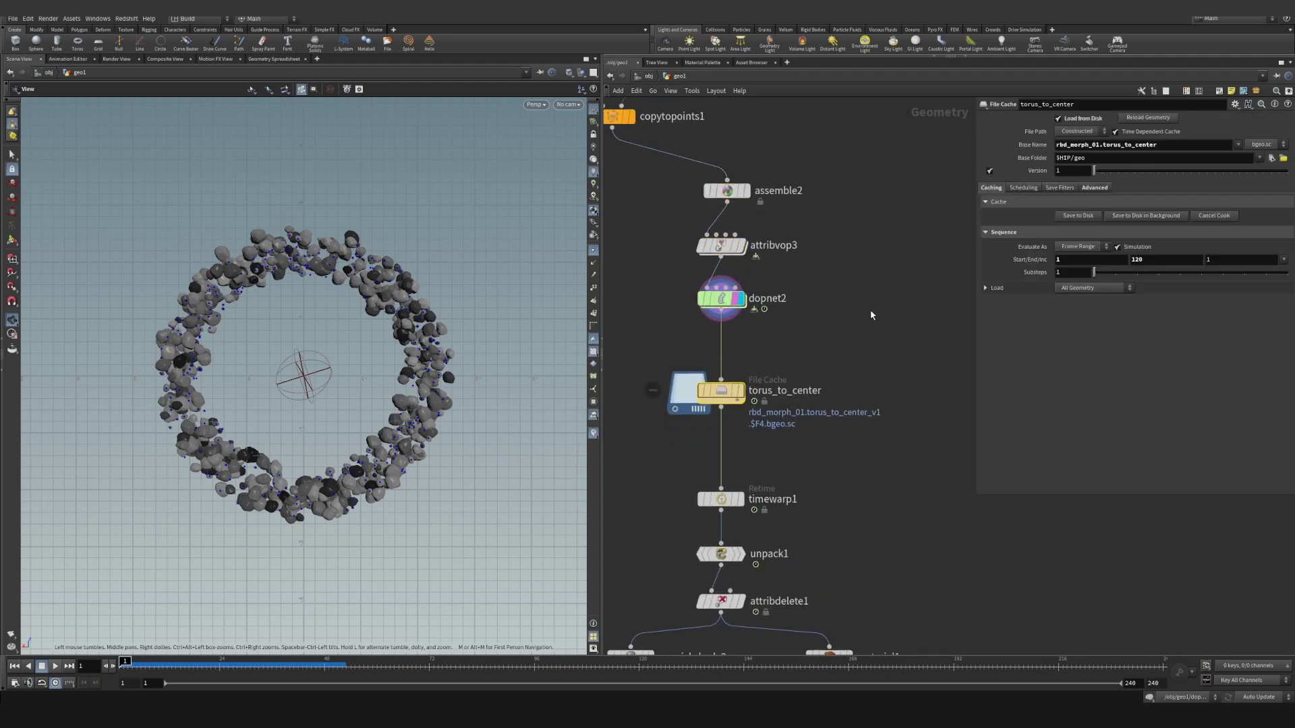
left_click(1096, 216)
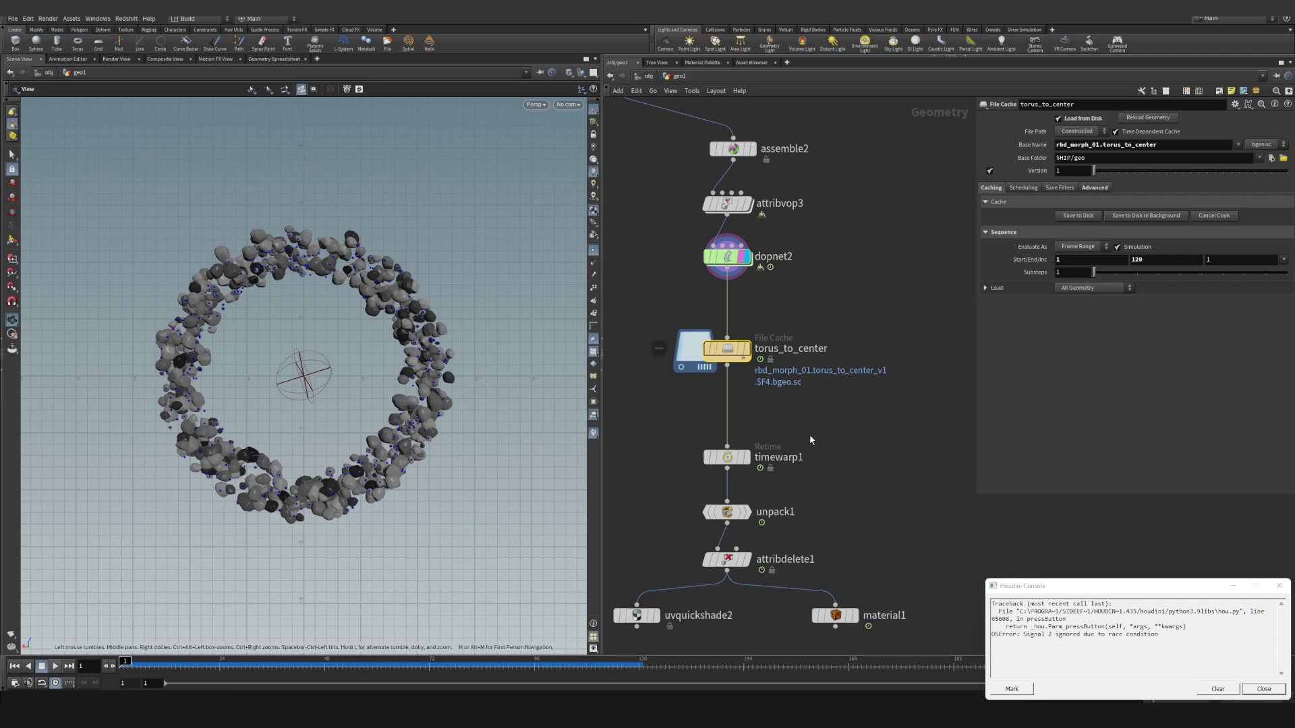
middle_click_drag(808, 445, 841, 403)
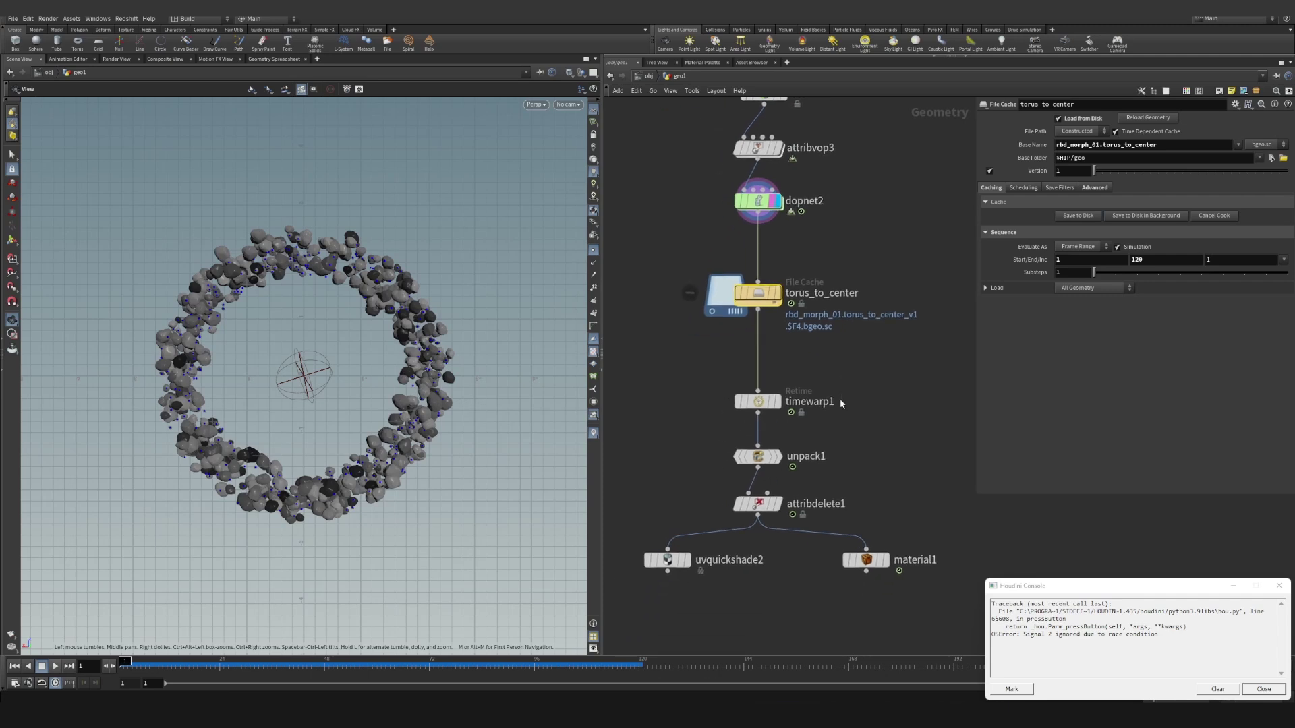
left_click(1279, 586)
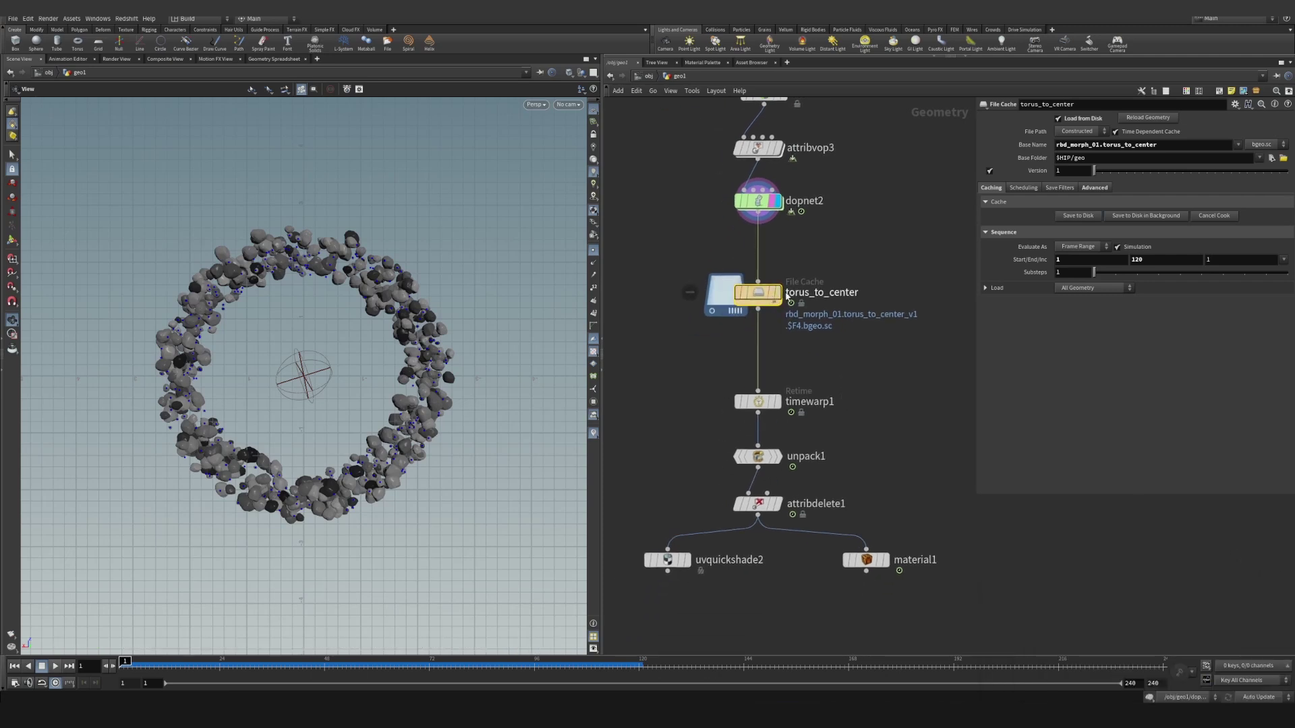
Display torus_to_center and scrub through the cached frames, returning to frame 1.
mouse_move(776, 292)
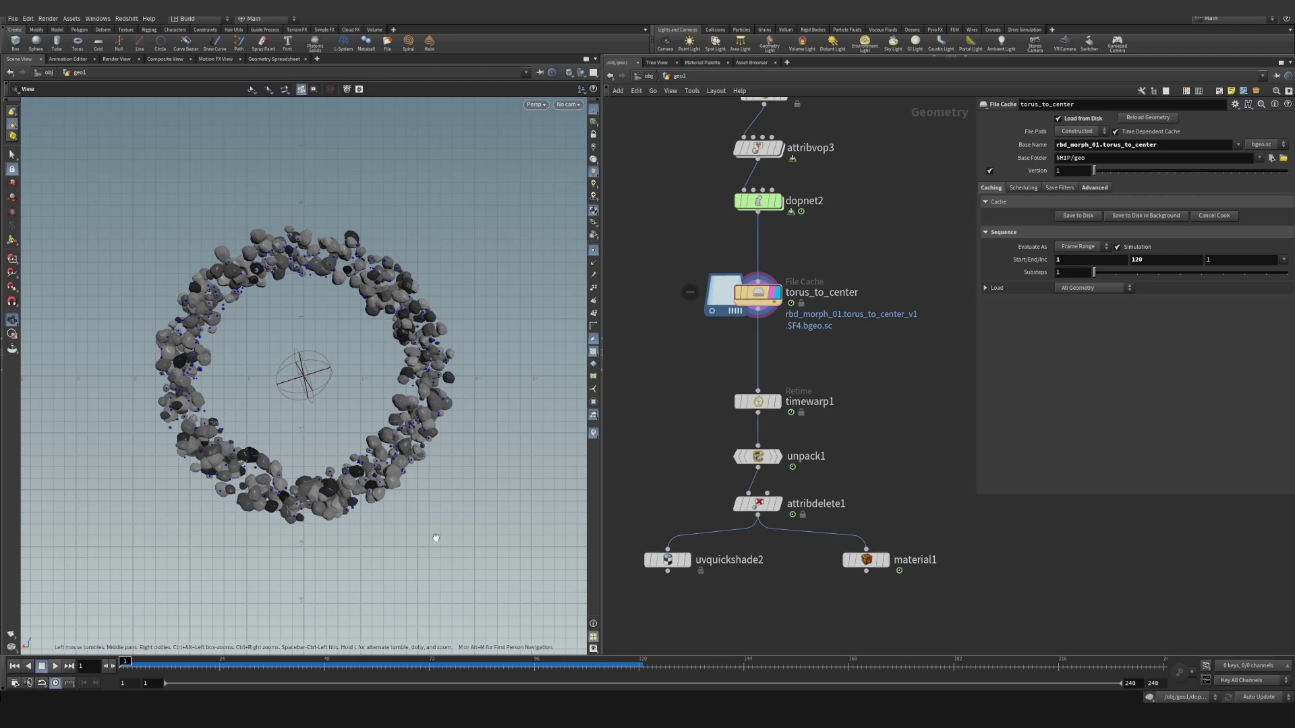
left_click(255, 664)
left_click_drag(383, 666, 101, 656)
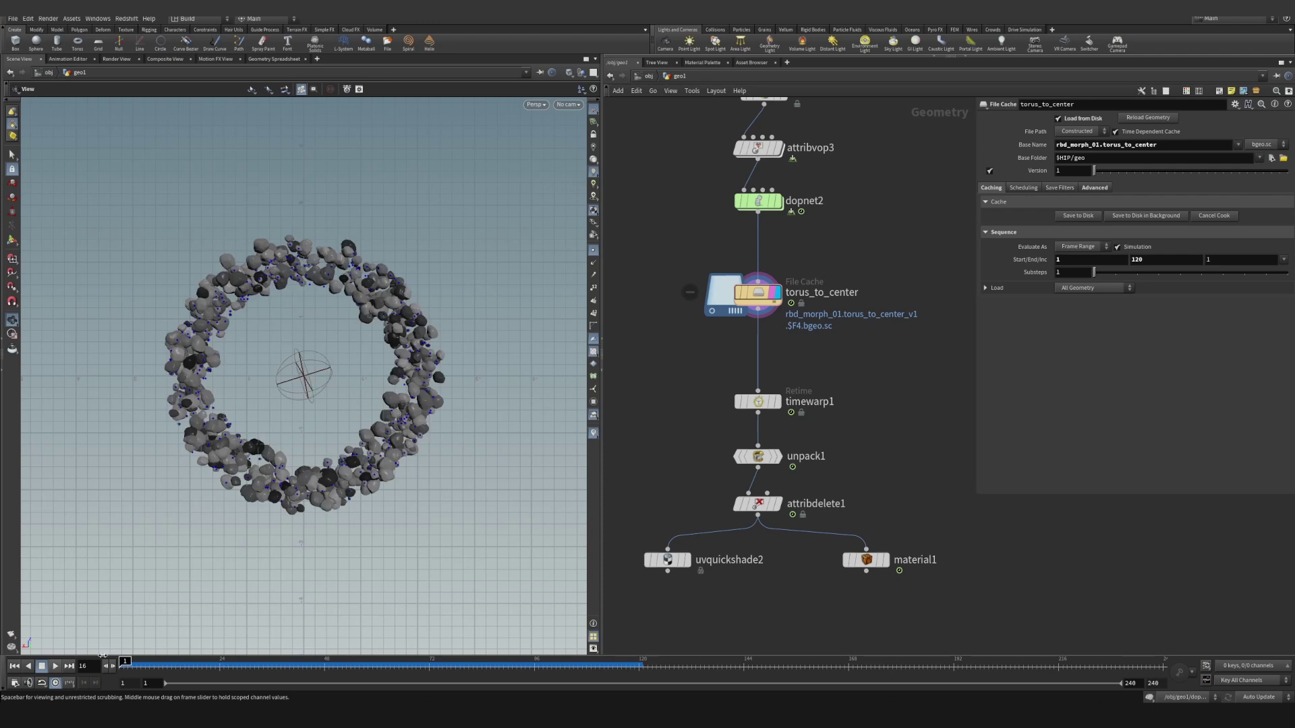
Display the timewarp1 retime node and scrub its result up to frame 104.
middle_click_drag(813, 431, 807, 410)
left_click_drag(861, 366, 694, 394)
left_click(750, 381)
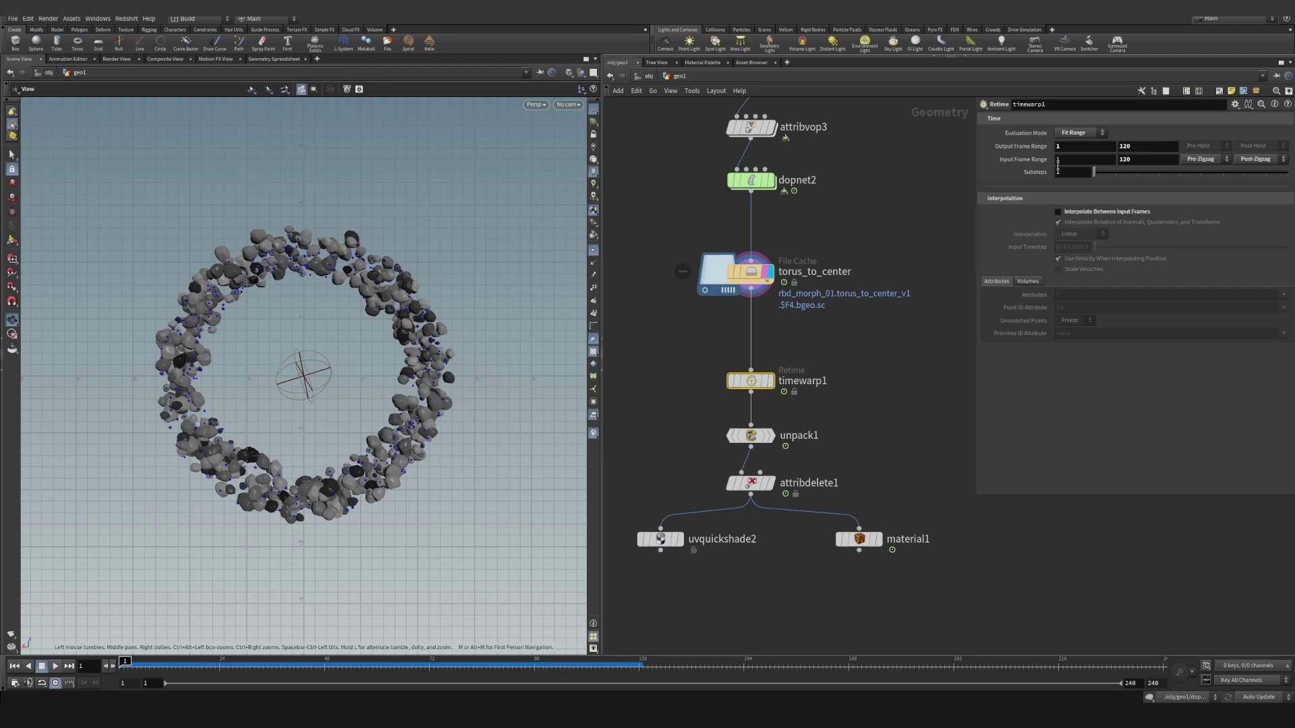
double_click(1137, 159)
left_click(767, 381)
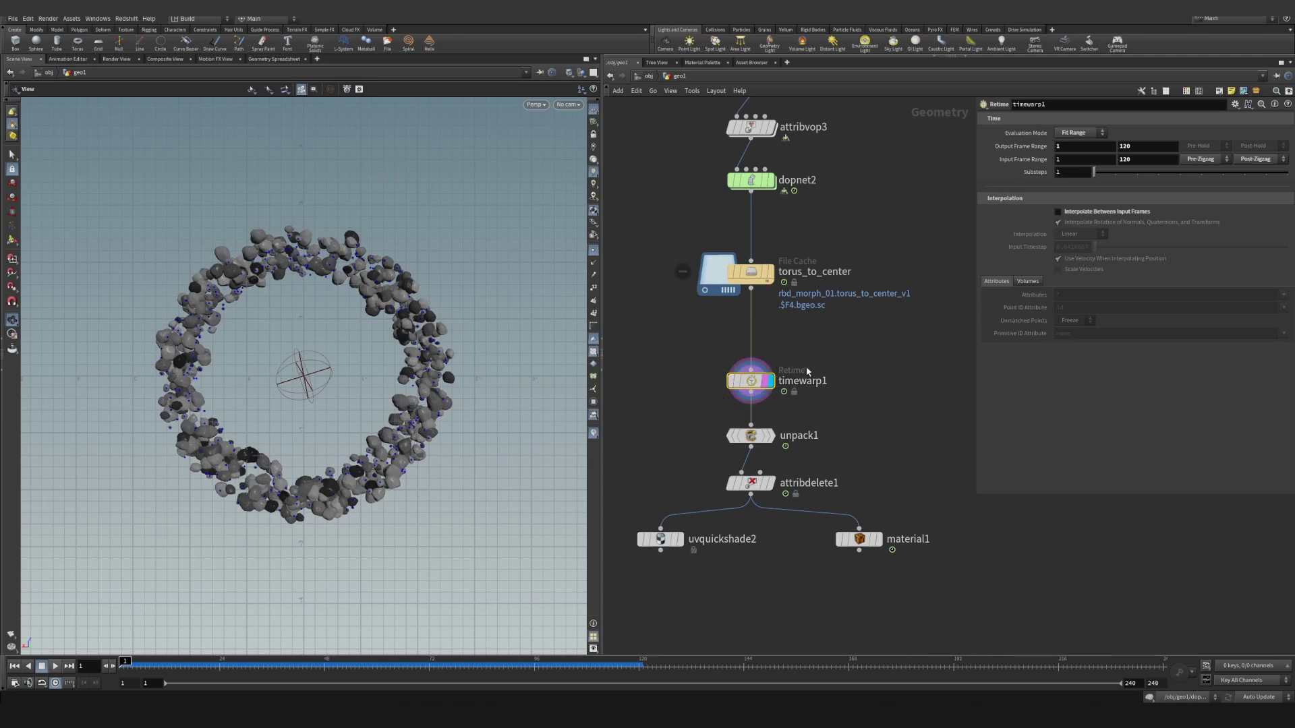
left_click_drag(125, 661, 383, 664)
left_click_drag(257, 665, 569, 667)
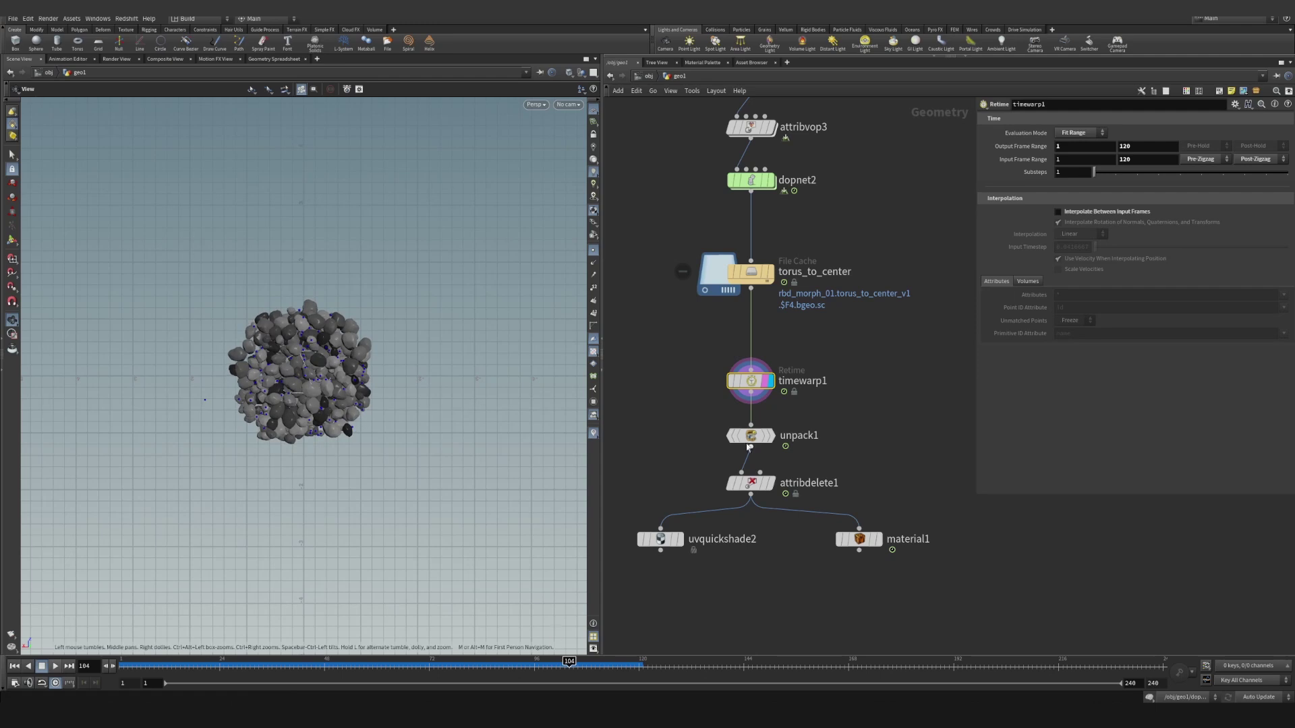
Reload the geometry of the torus_to_center file cache and scrub the timeline back to frame 87.
left_click(700, 279)
left_click(1168, 119)
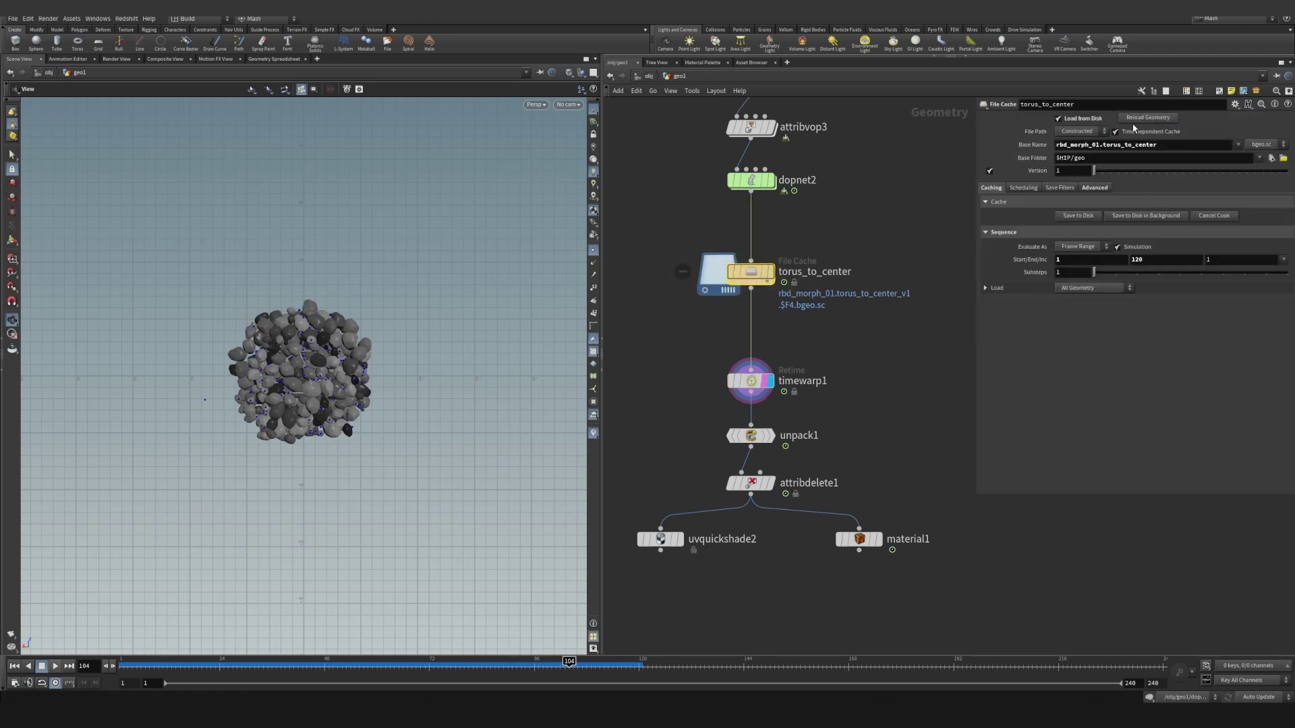
left_click(507, 661)
left_click_drag(507, 661, 495, 661)
Move torus_to_center out of the chain, wire dopnet2 directly into timewarp1 and scrub to frame 119.
left_click_drag(751, 272, 817, 269)
left_click(750, 192)
left_click(751, 369)
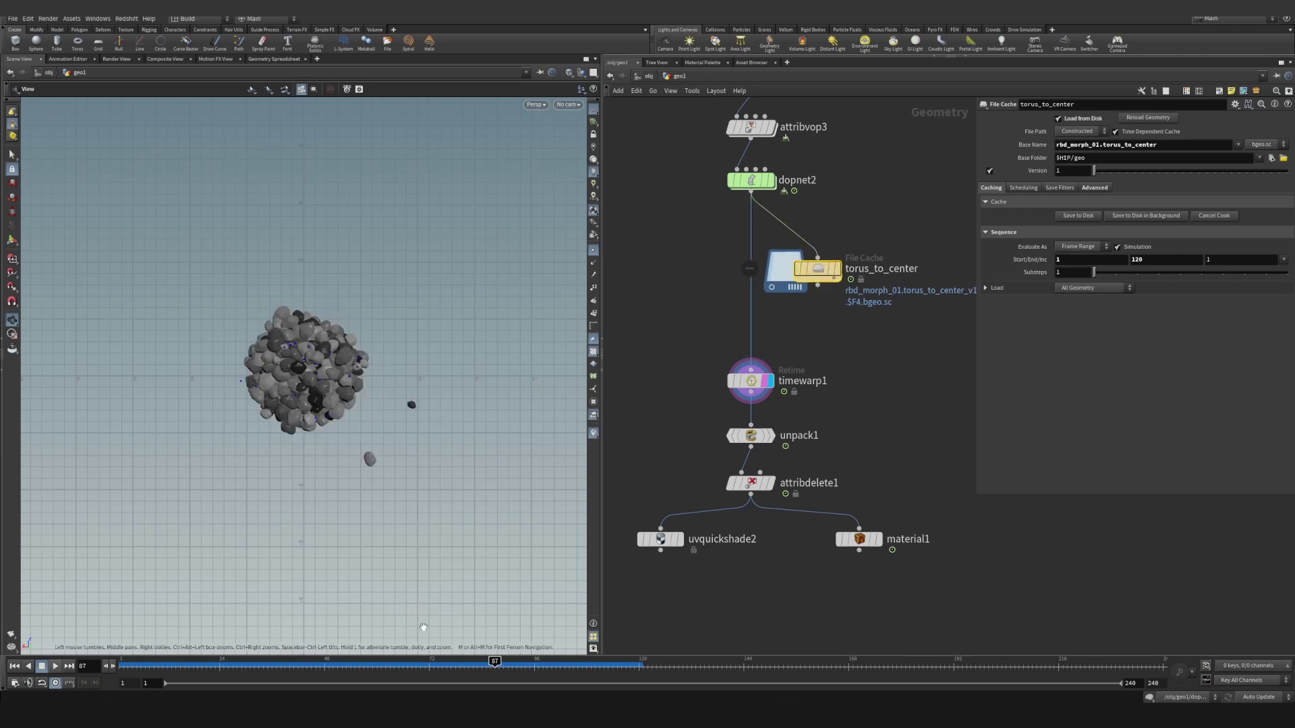
left_click_drag(430, 665, 634, 661)
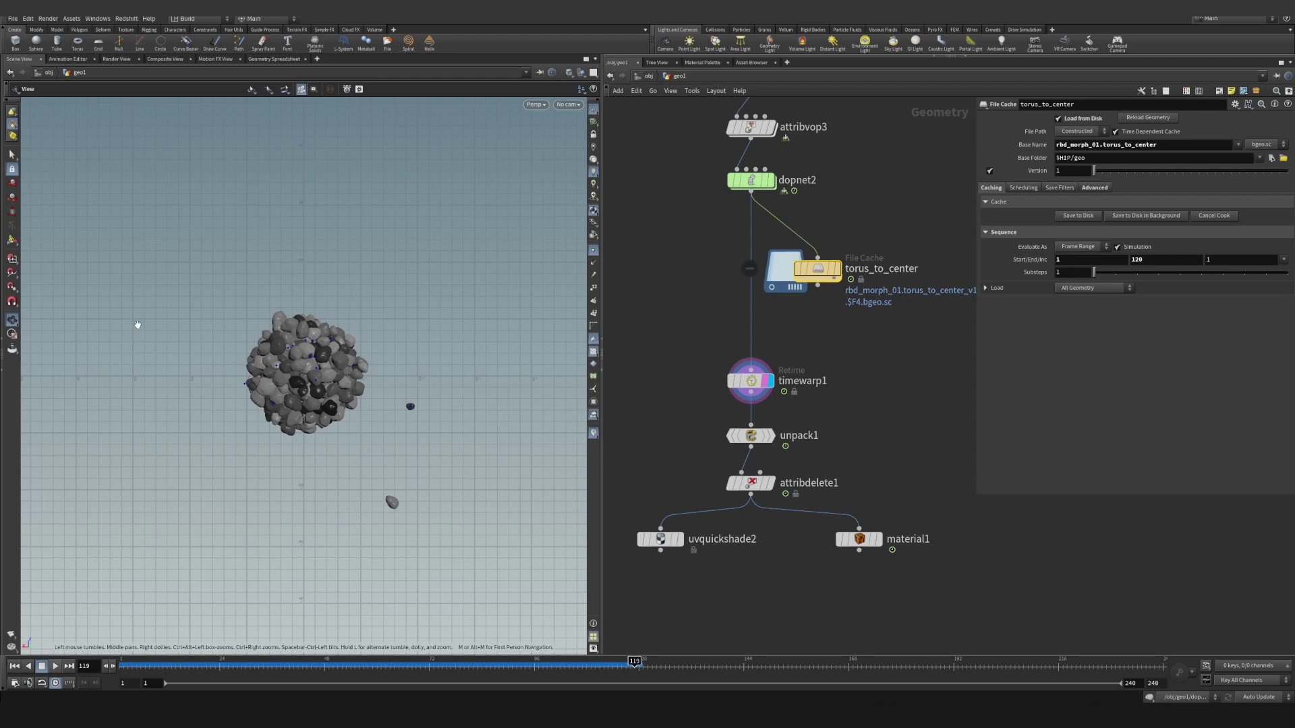
Activate viewport selection with 3D Connected Geometry groups and try to select the stray rocks outside the cluster.
left_click(13, 155)
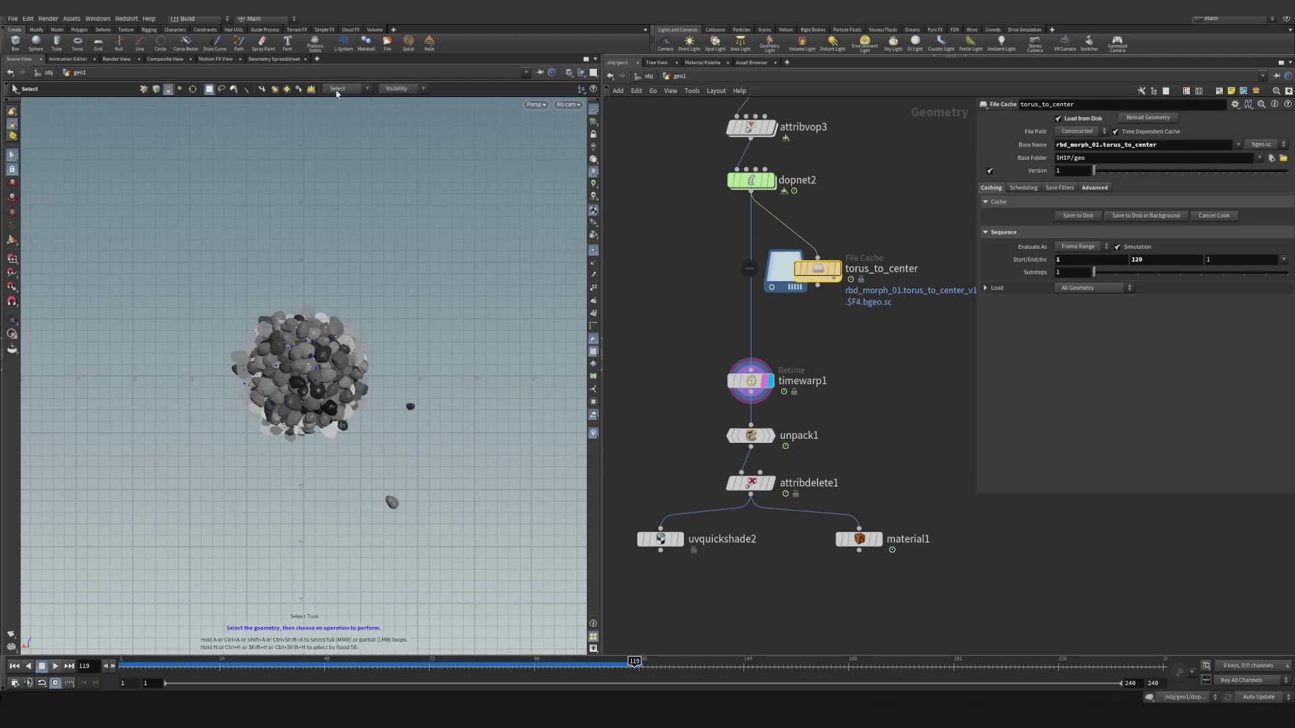
left_click(286, 90)
left_click_drag(384, 377, 459, 425)
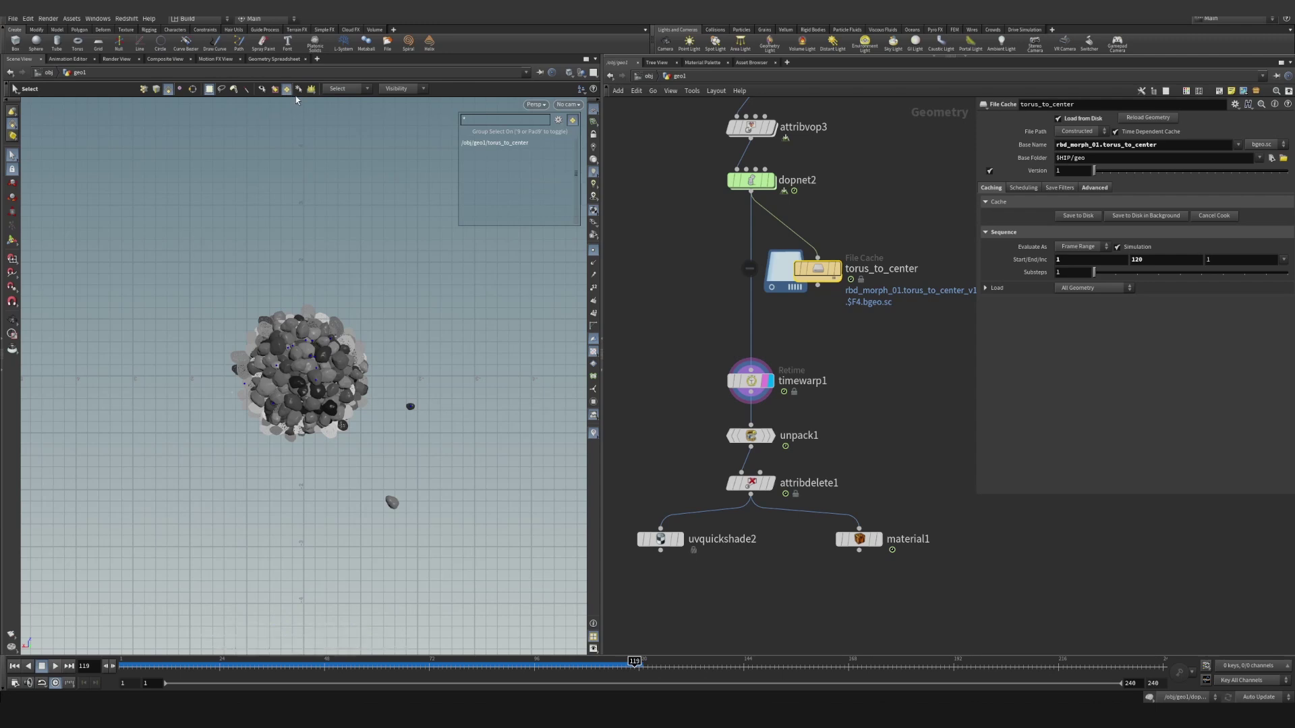
left_click(343, 89)
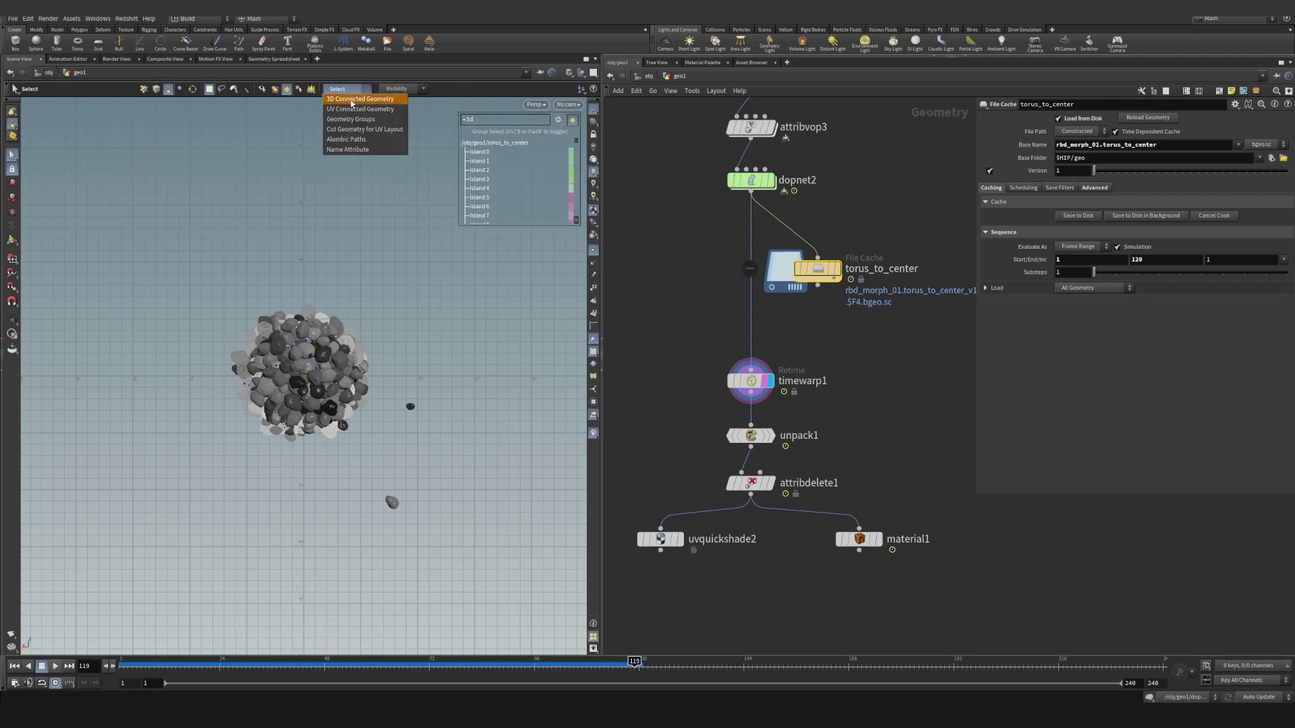
left_click(351, 100)
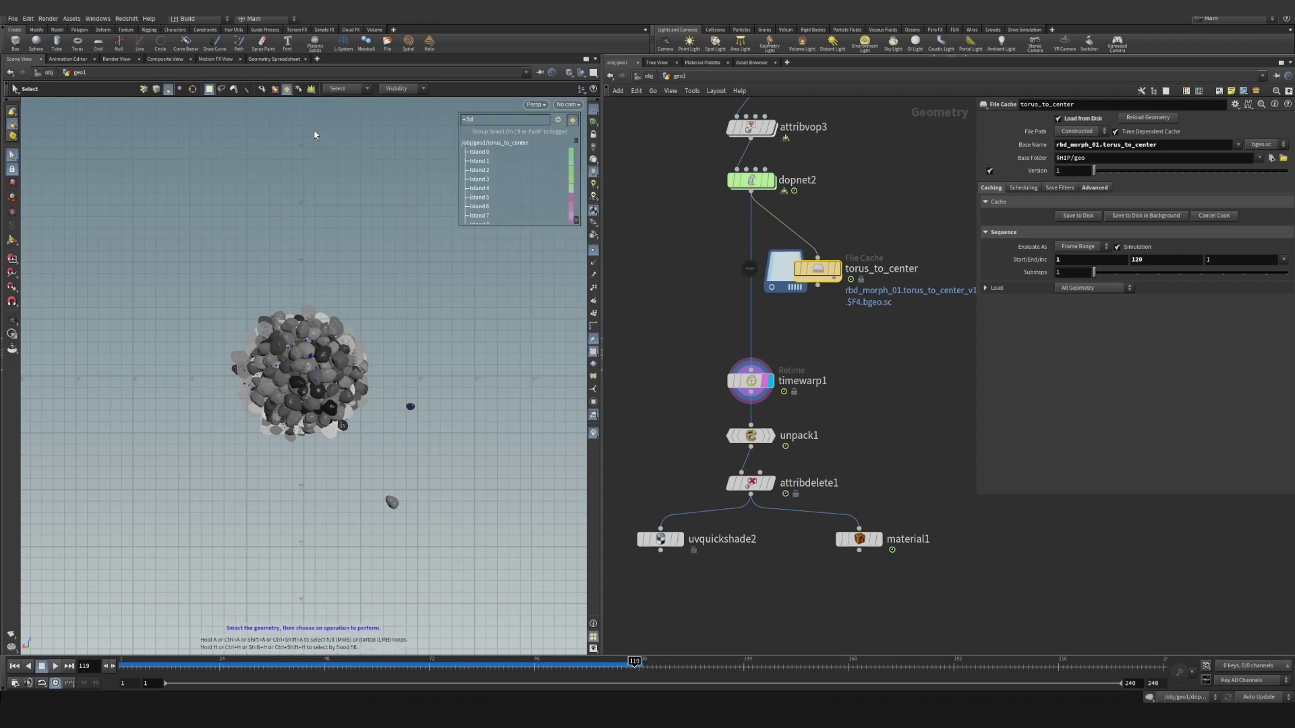
left_click(145, 89)
left_click_drag(382, 393, 447, 421)
Delete the two stray rocks, primitives 717 and 773, from timewarp1's output with a Blast node placed beside the chain.
left_click(732, 380)
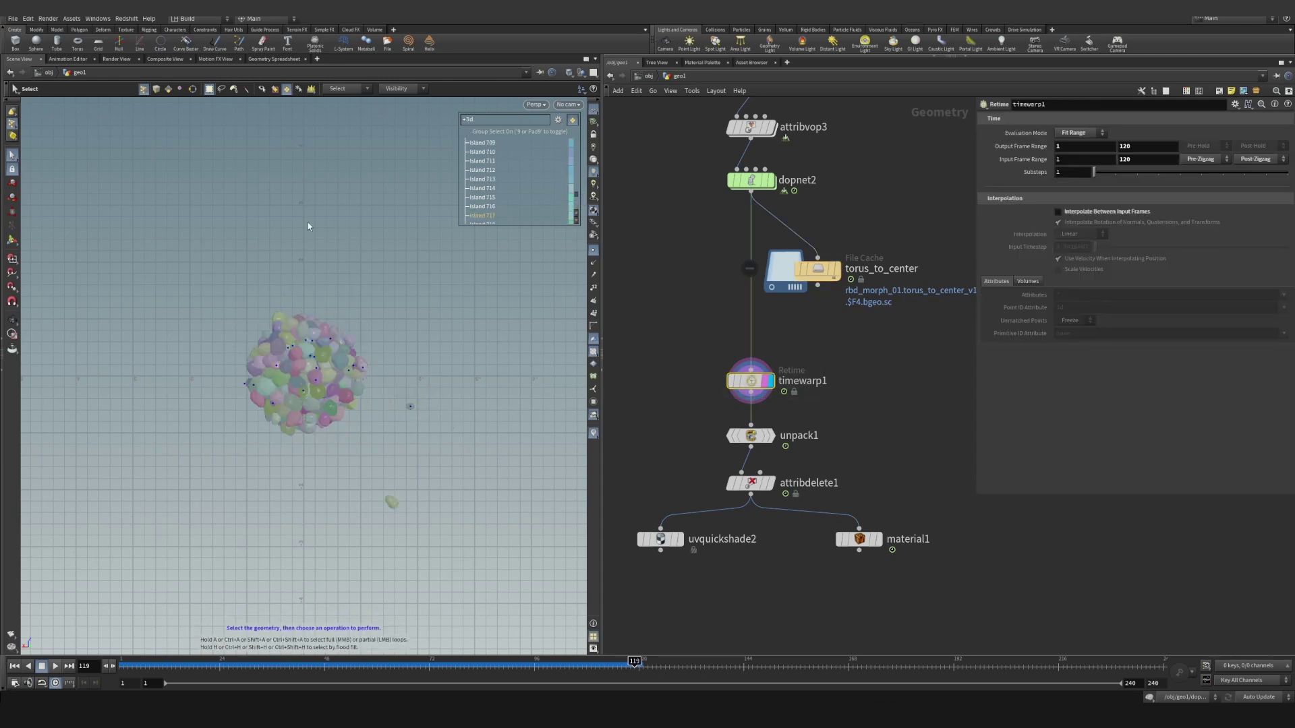
left_click(168, 89)
key("Delete")
left_click_drag(750, 381, 846, 372)
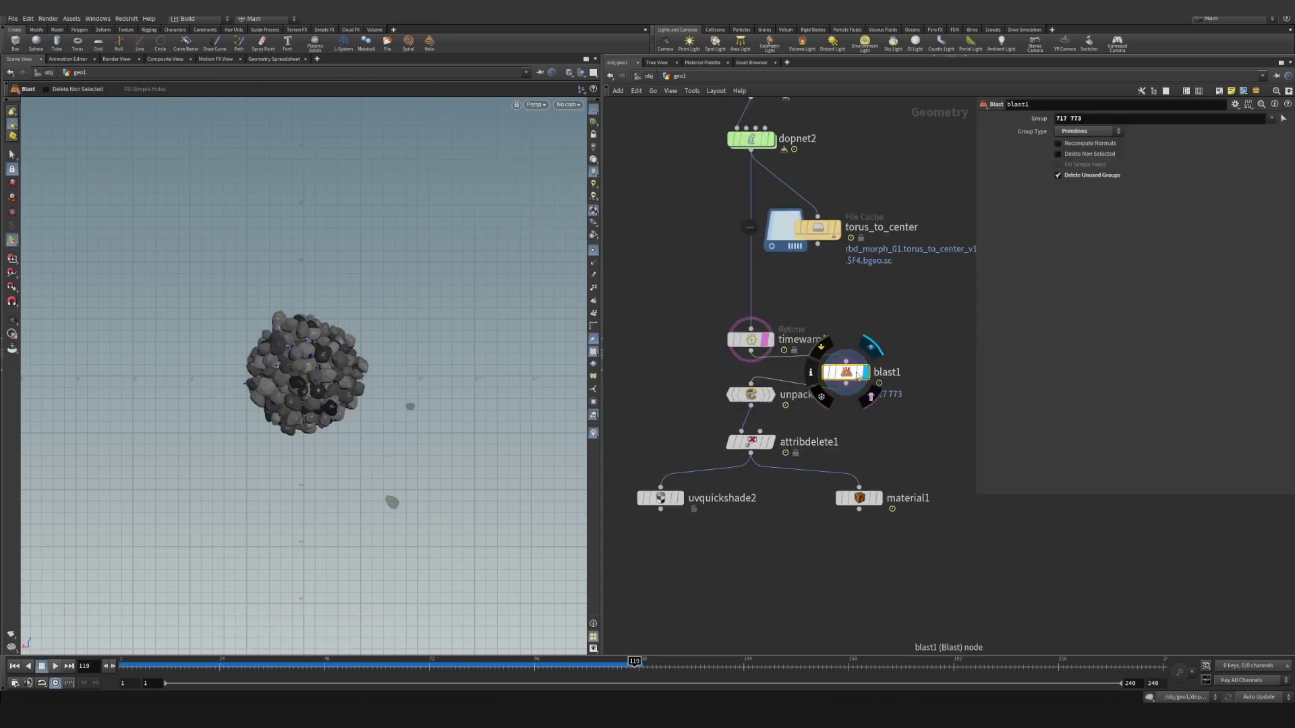
Scrub back to the start of the animation and rearrange timewarp1 and blast1 with more space in the network.
left_click_drag(317, 664, 125, 662)
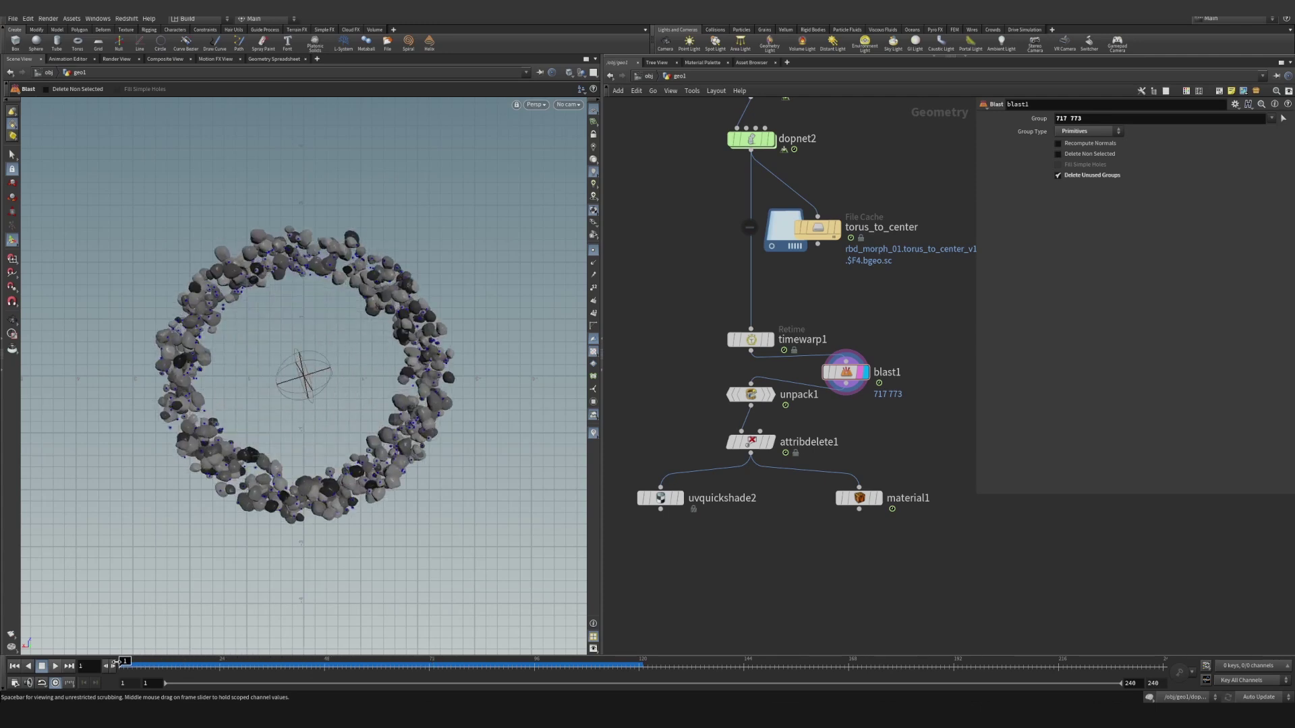
middle_click(761, 345)
left_click_drag(735, 334, 737, 304)
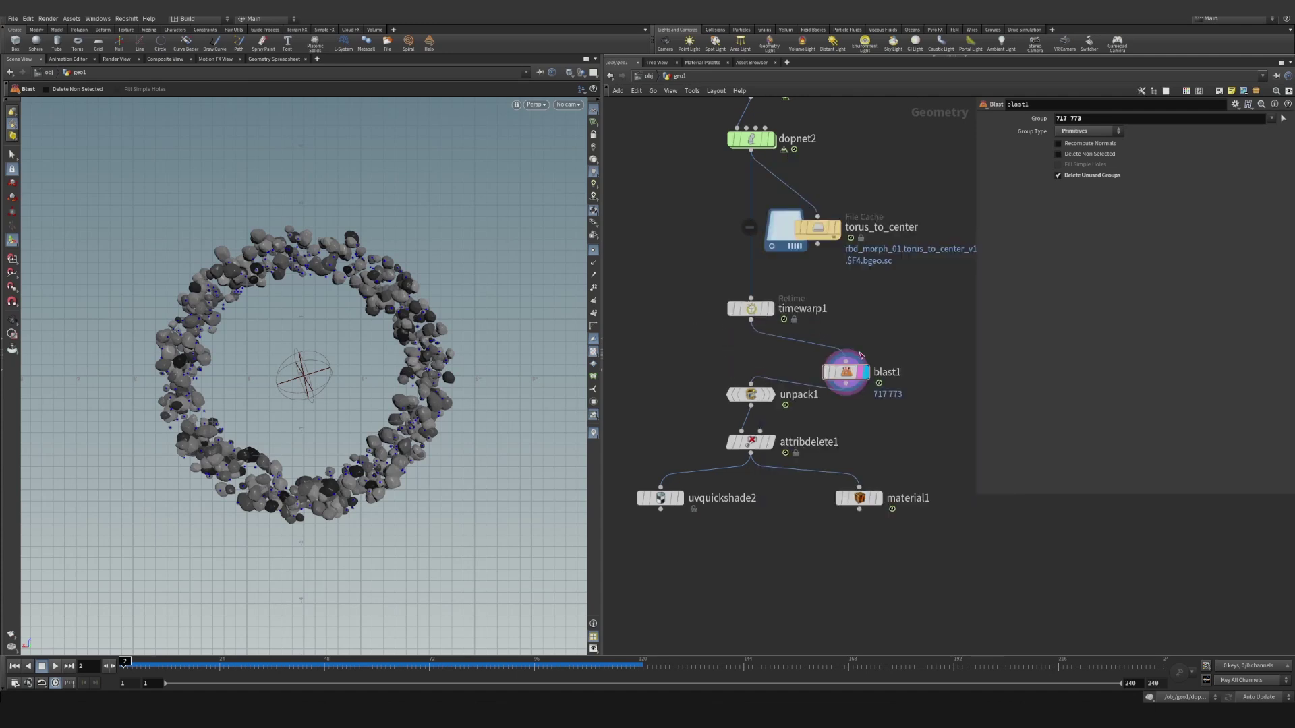
left_click_drag(860, 355, 853, 344)
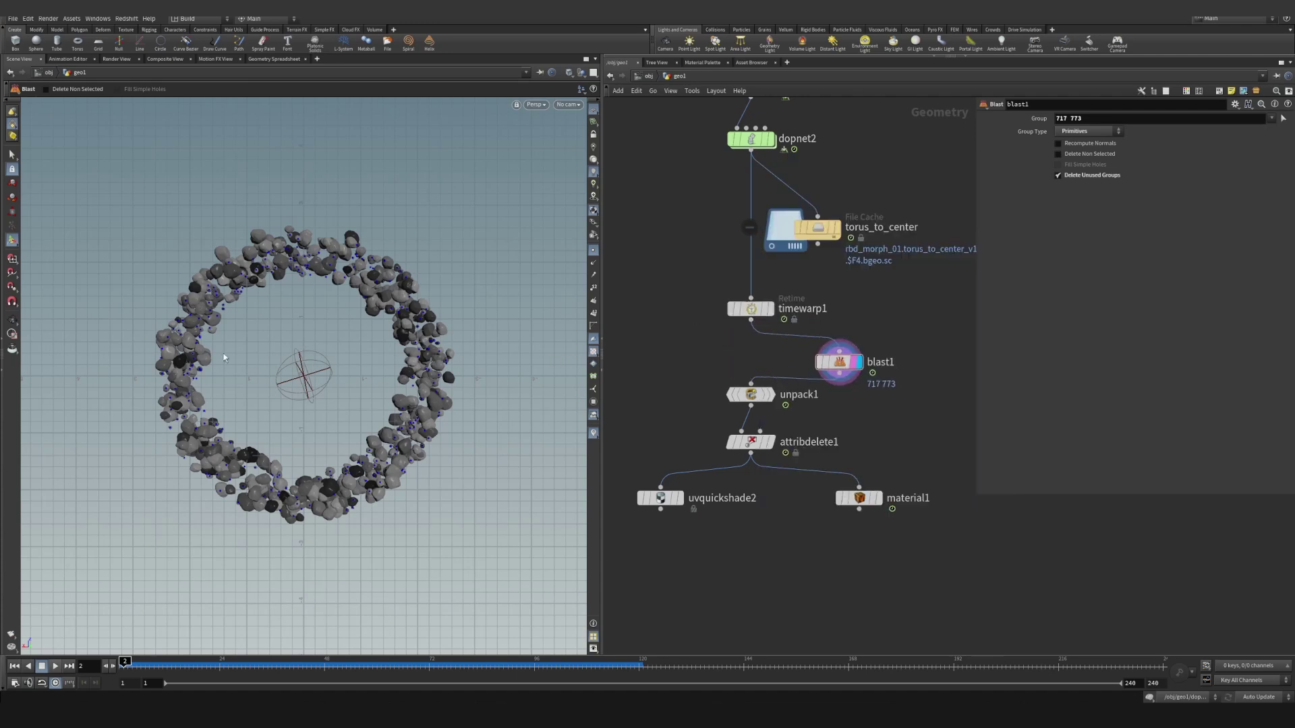
middle_click_drag(760, 364, 707, 352)
left_click_drag(787, 350, 807, 350)
Scrub the blasted result to frame 93 and display the unpack1 node.
mouse_move(155, 664)
left_mouse_down()
mouse_move(499, 665)
mouse_move(105, 664)
mouse_move(509, 664)
mouse_move(132, 665)
left_mouse_up()
left_click_drag(241, 659, 520, 664)
left_click(698, 383)
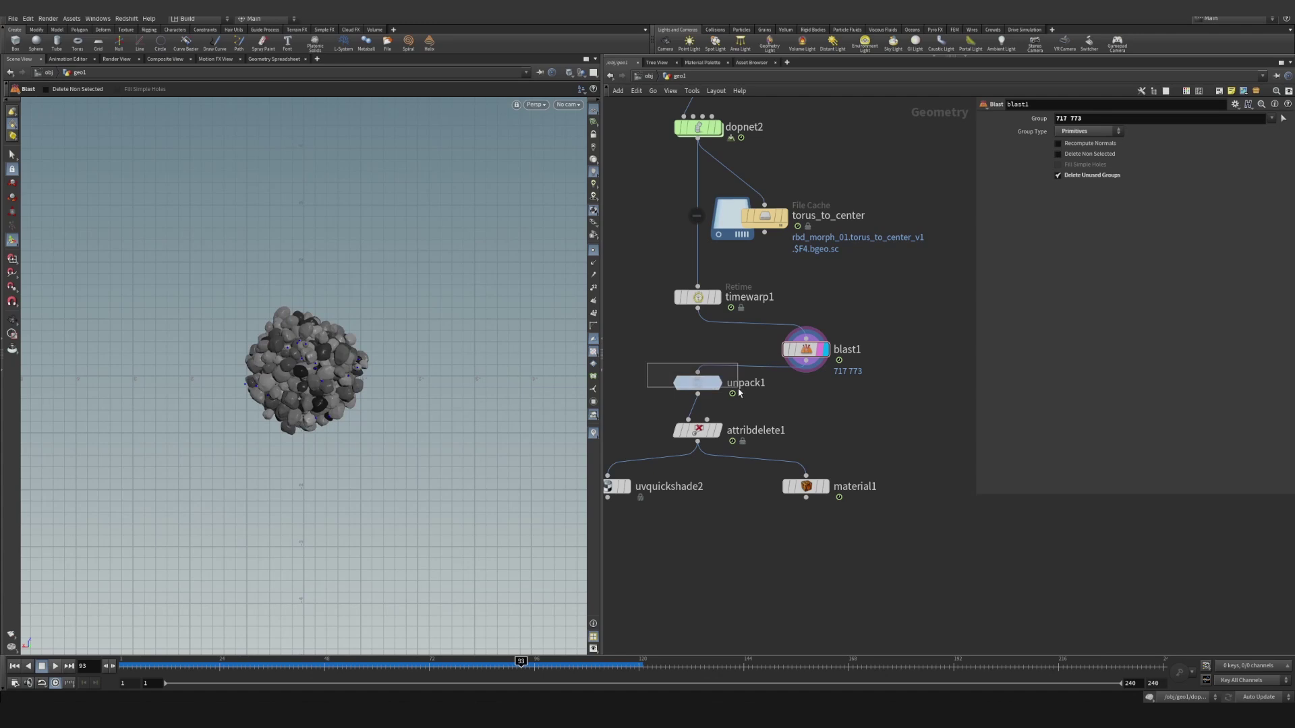
middle_click_drag(722, 431, 727, 387)
left_click(722, 339)
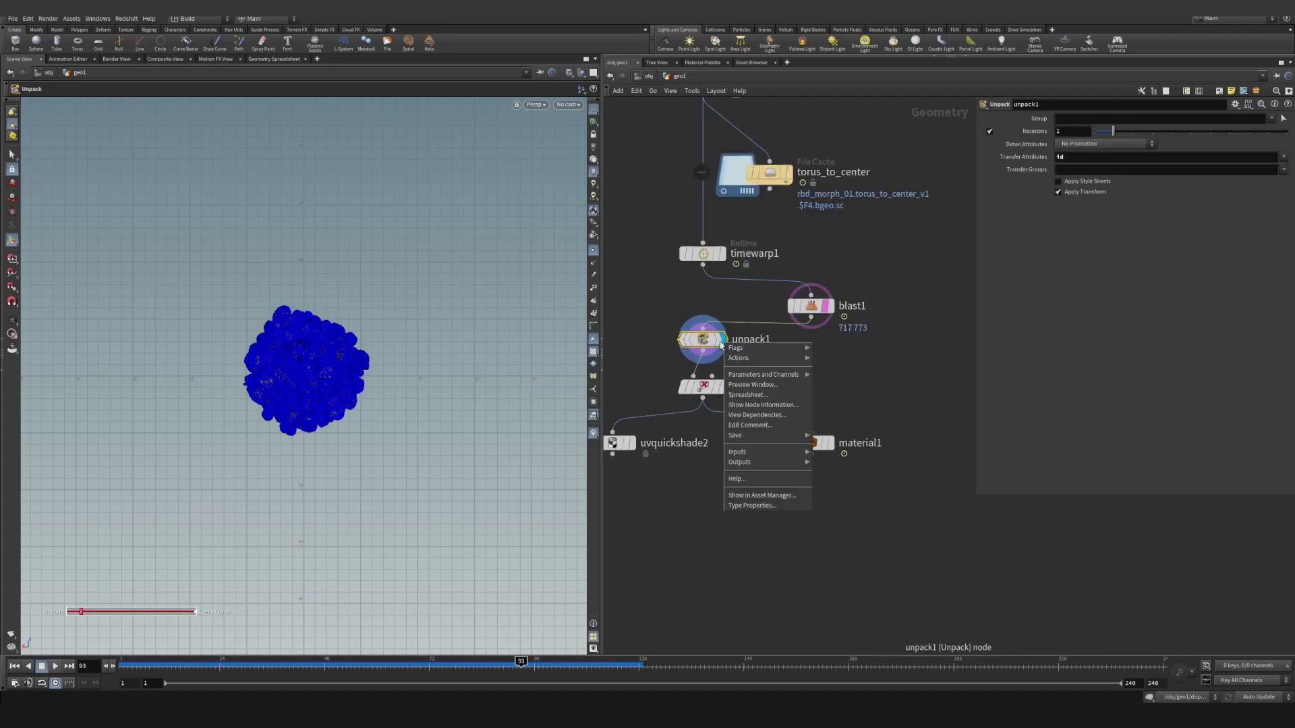
Display the attribdelete1 node below unpack1 and switch off the coloured connected-geometry group selection in the viewport.
left_click(11, 154)
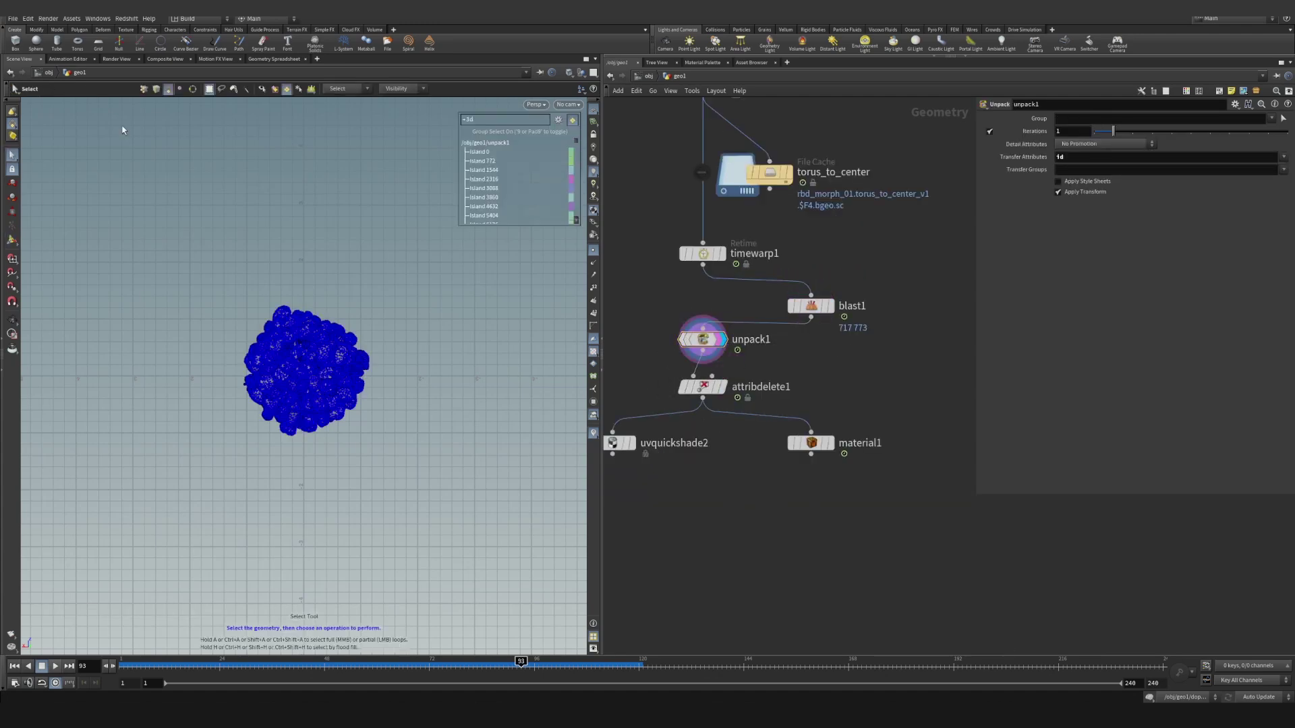
left_click(274, 89)
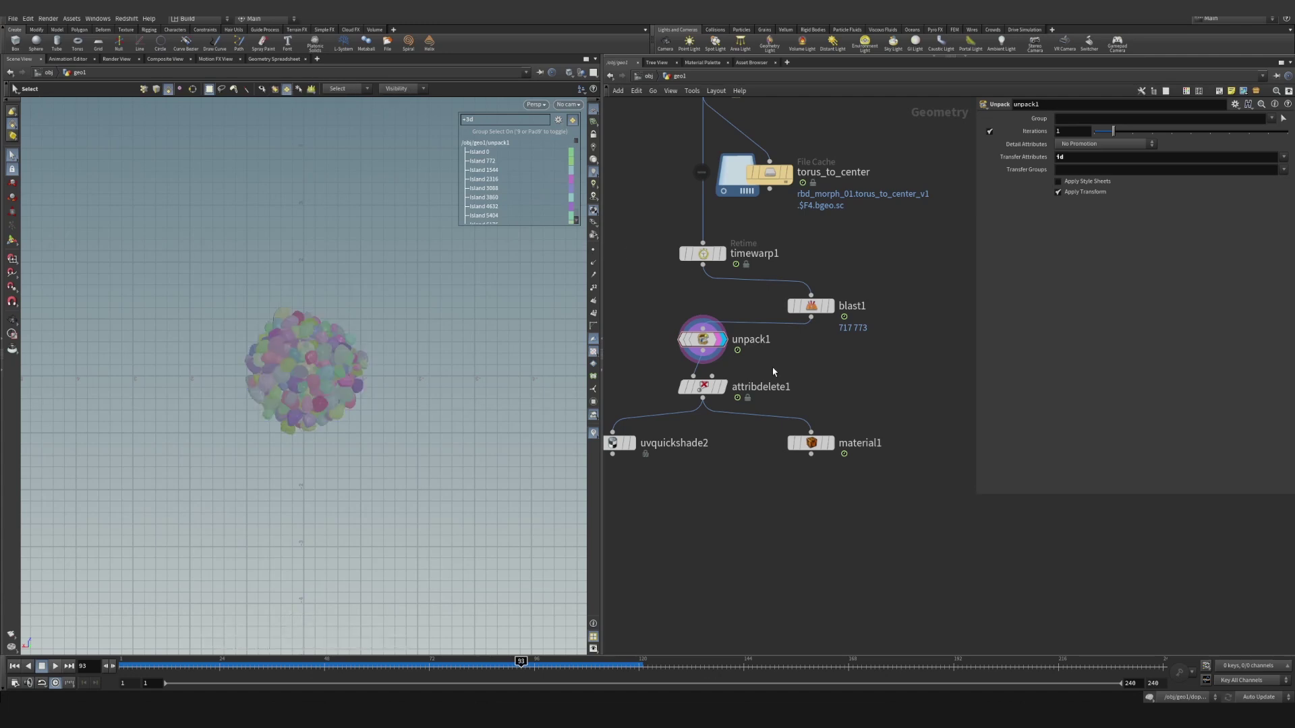
left_click(703, 387)
left_click(730, 361)
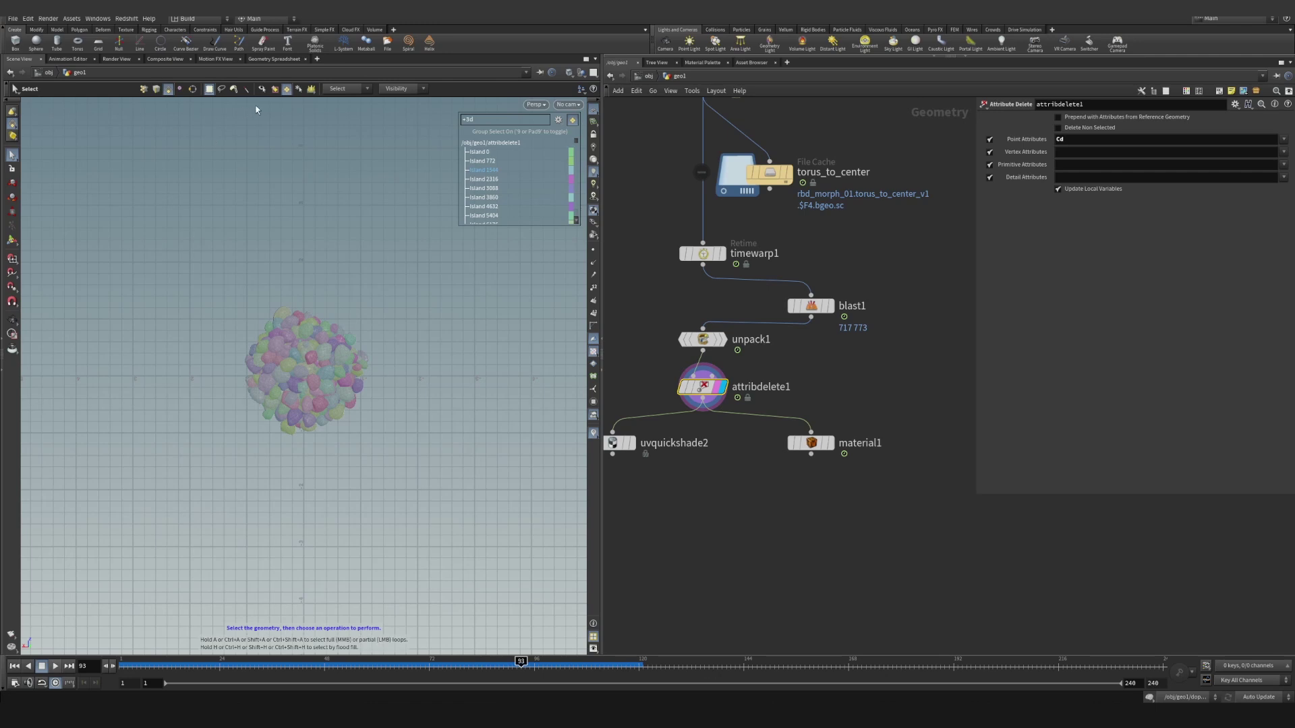
left_click(287, 89)
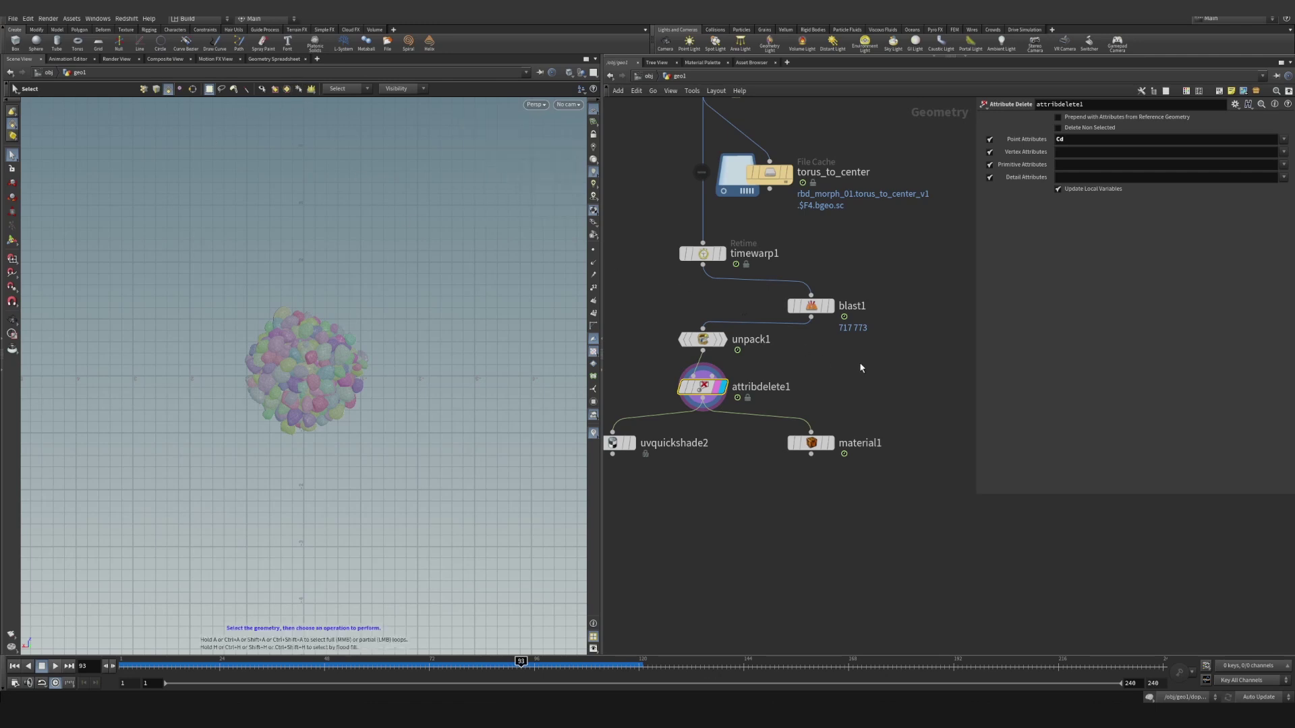
Display the uvquickshade2 node to preview the rock albedo texture on the unpacked geometry.
middle_click_drag(696, 452, 753, 401)
left_click(699, 396)
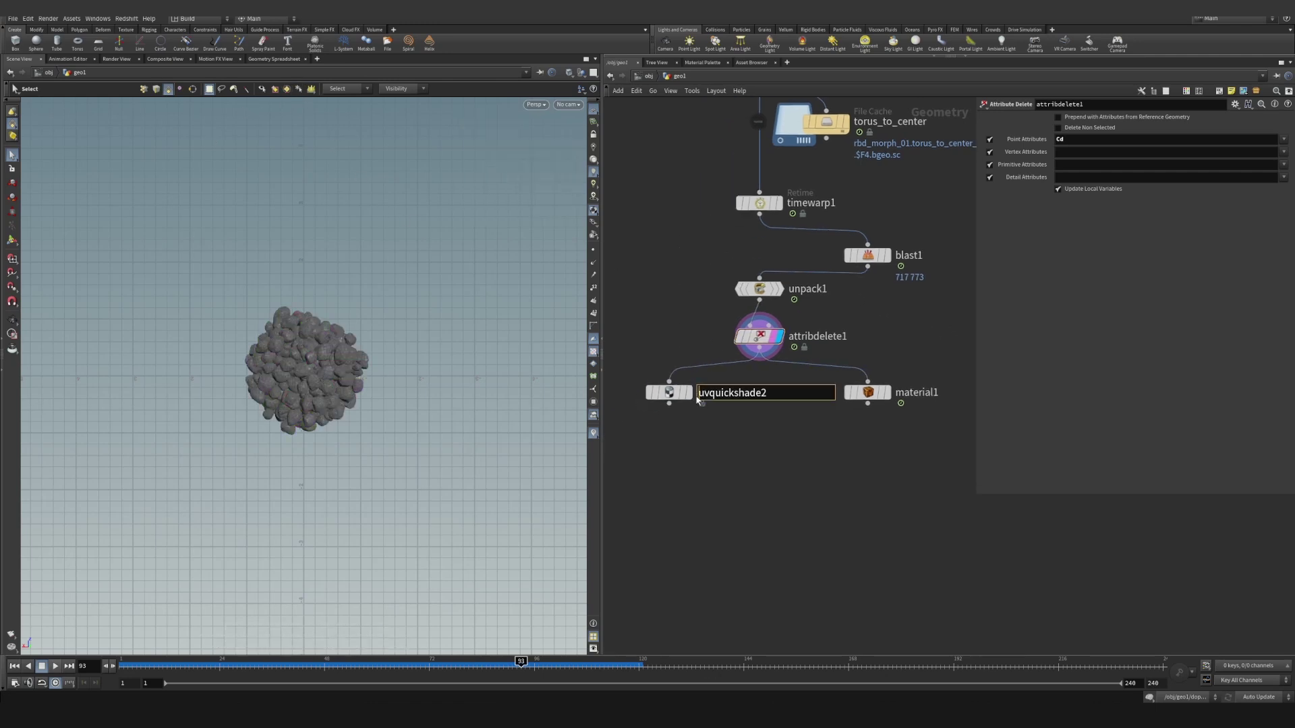
left_click(694, 369)
left_click(693, 414)
left_click(669, 391)
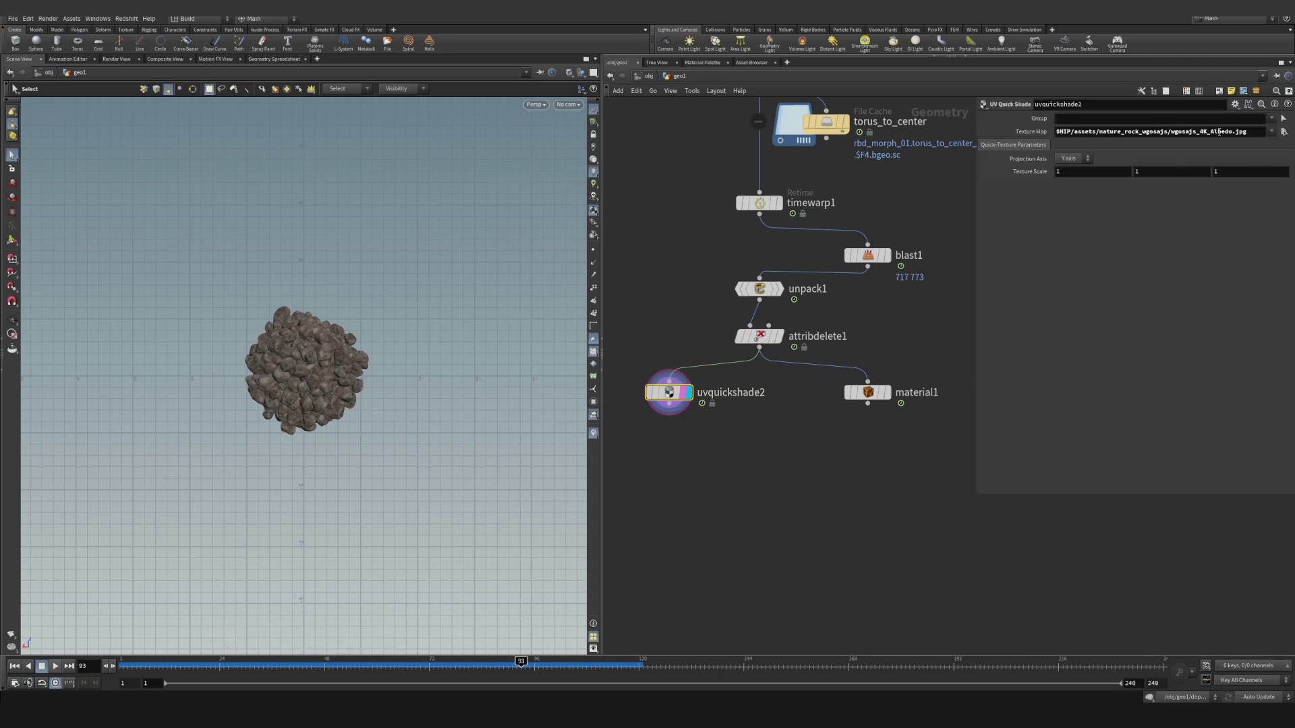
Shift material1 slightly in the network and display it with its rocks material assignment.
left_click(885, 396)
left_click(899, 398)
left_click(884, 395)
left_click_drag(883, 394, 892, 394)
left_click(894, 392)
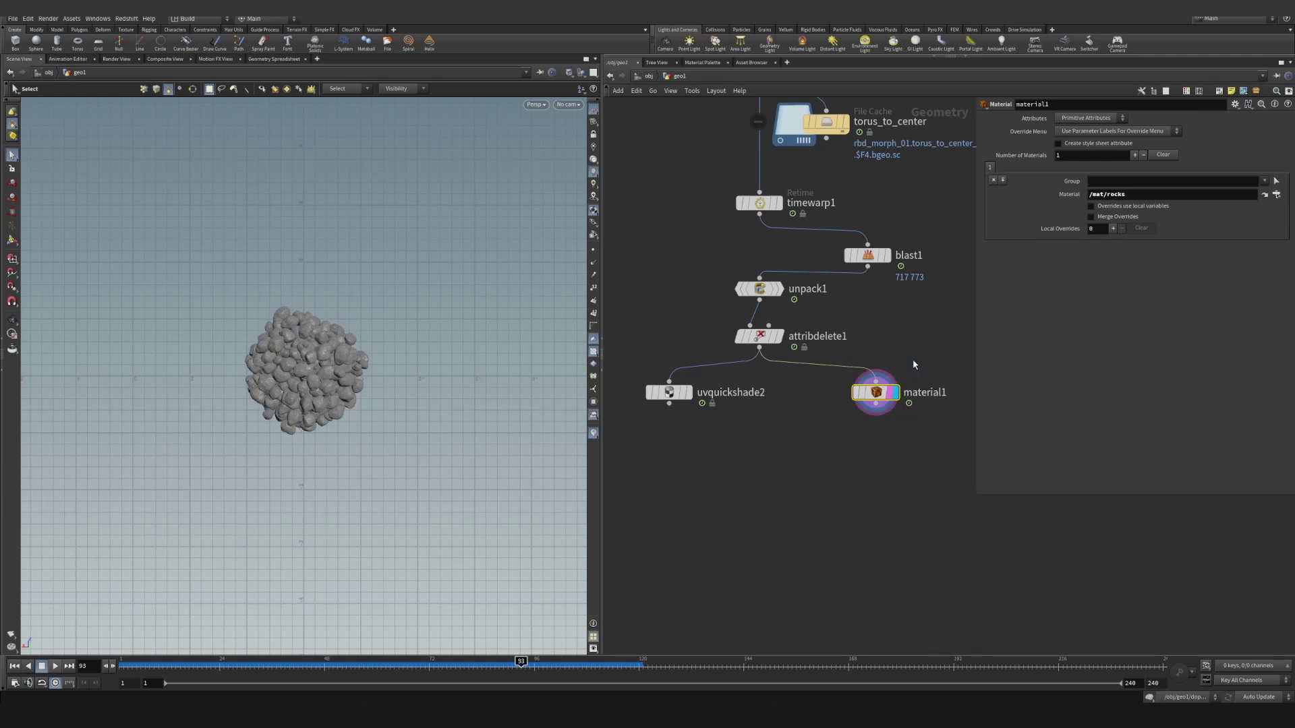
Go up to the object level, save the scene and open the settings of the rslightdome1 dome light.
key("u")
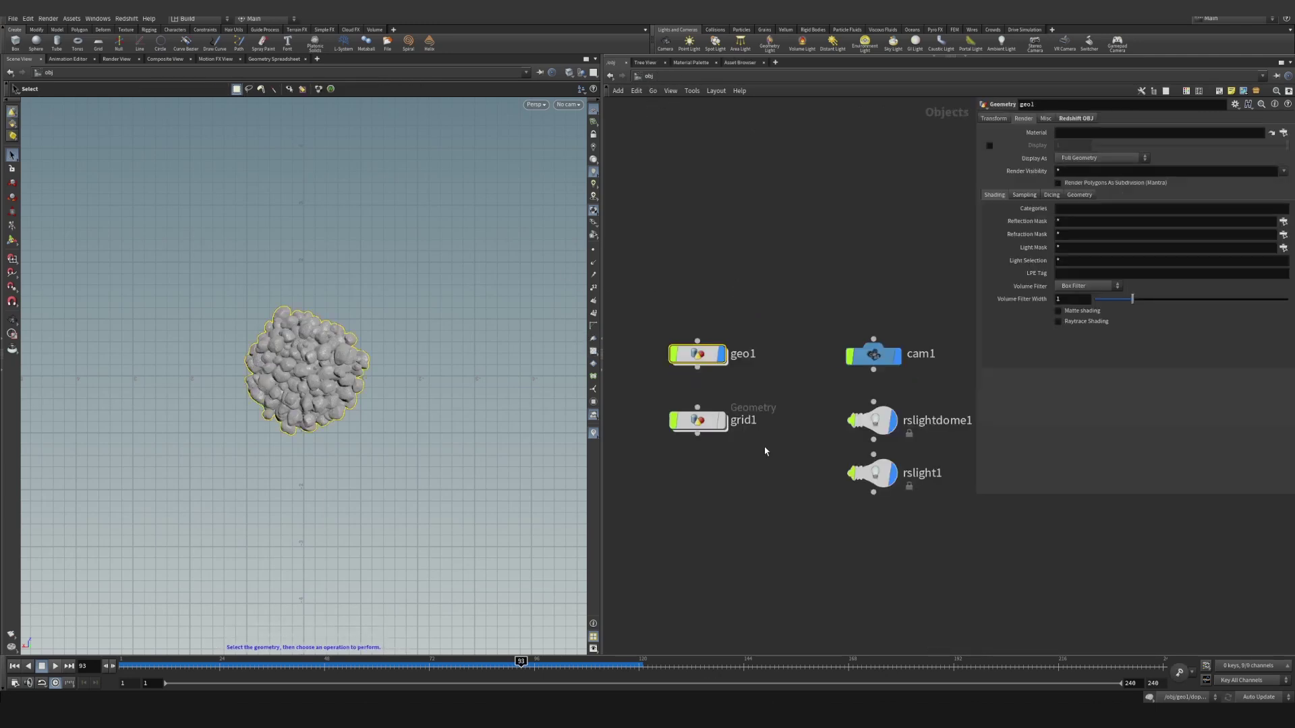
key("ctrl+s")
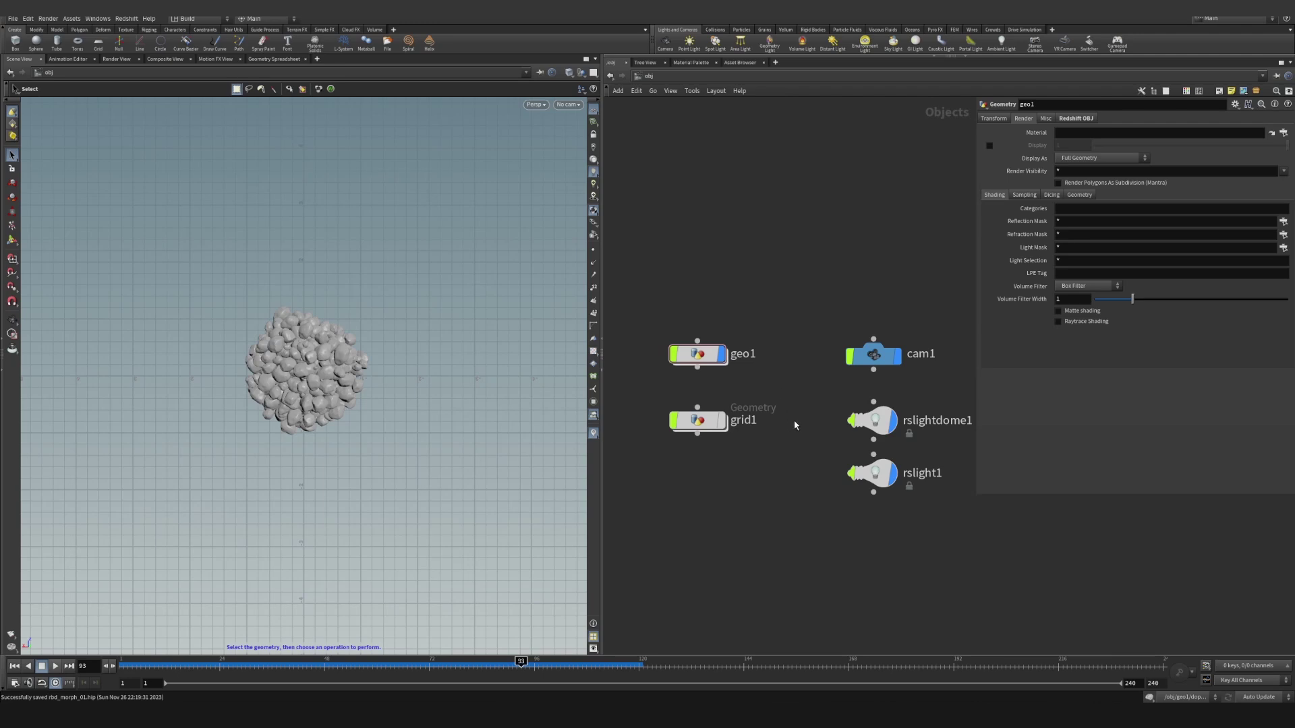
middle_click_drag(785, 395, 690, 370)
left_click(784, 393)
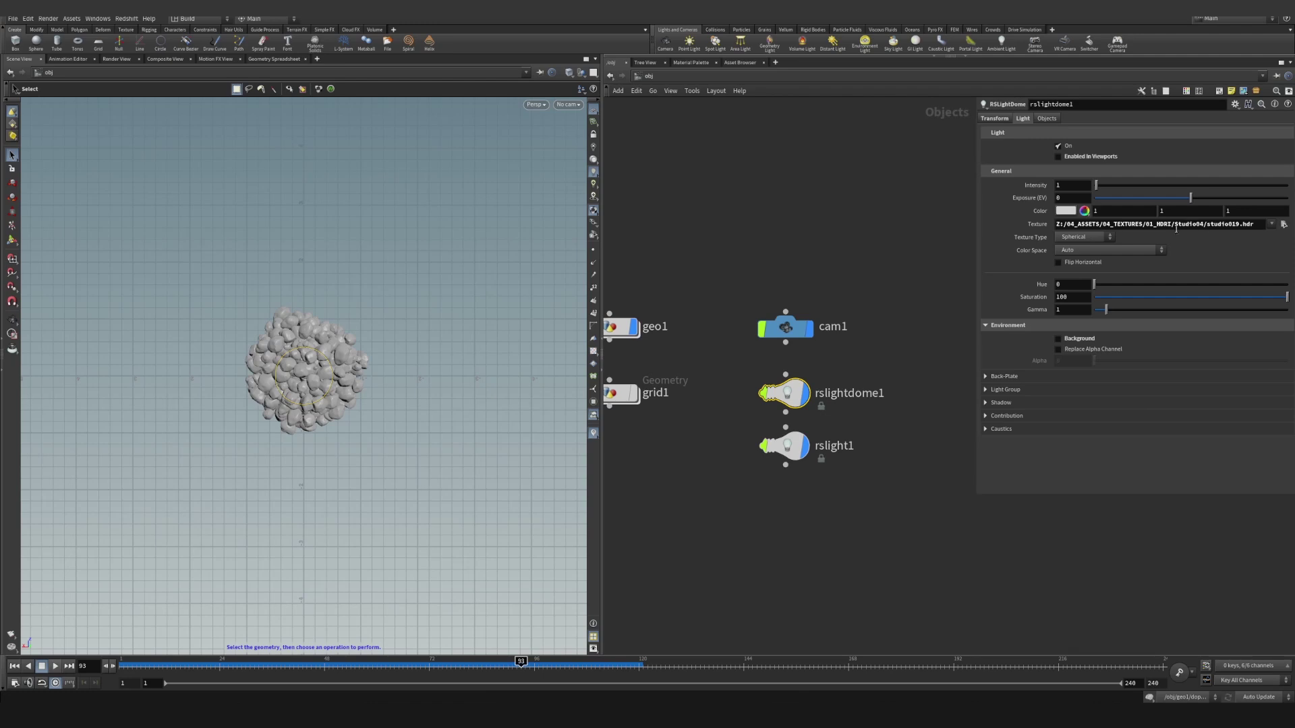
Turn on the rslight1 area light beside the rock cluster.
left_click(814, 456)
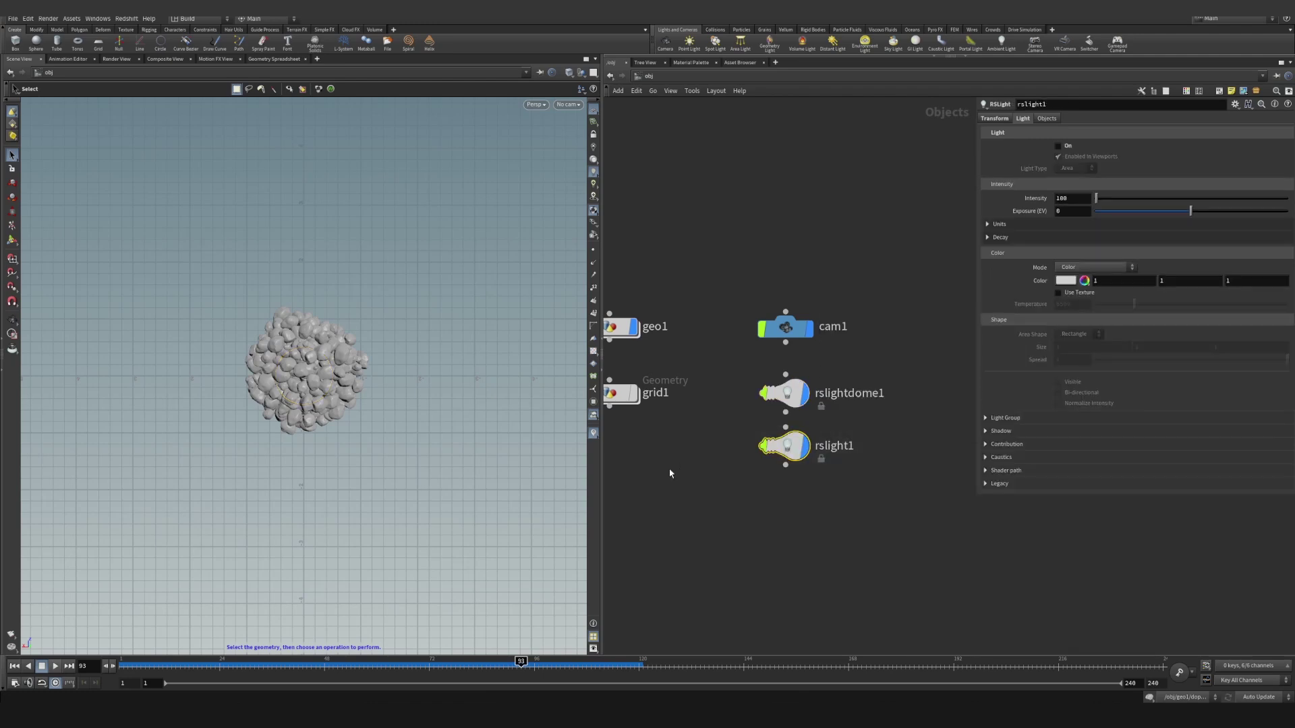
right_click_drag(340, 323, 130, 454, "alt")
left_click_drag(368, 401, 256, 286, "alt")
left_click_drag(349, 323, 281, 318, "alt")
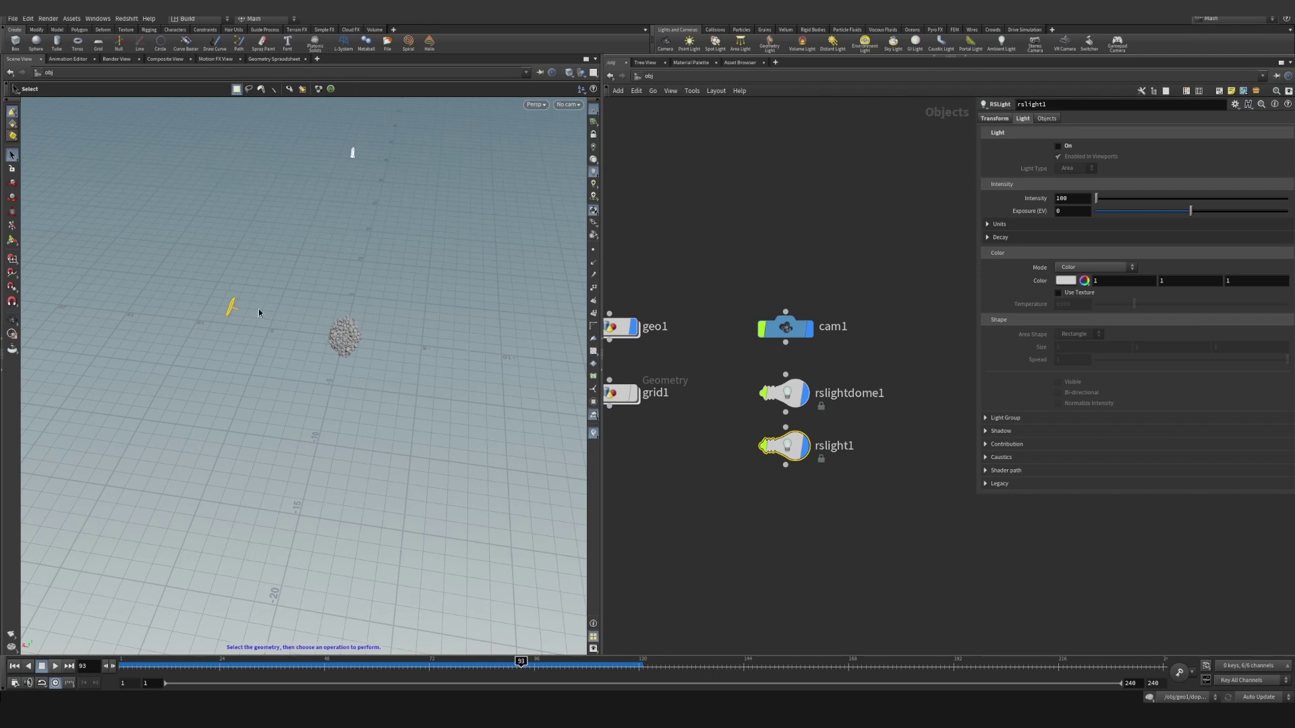
left_click(1068, 148)
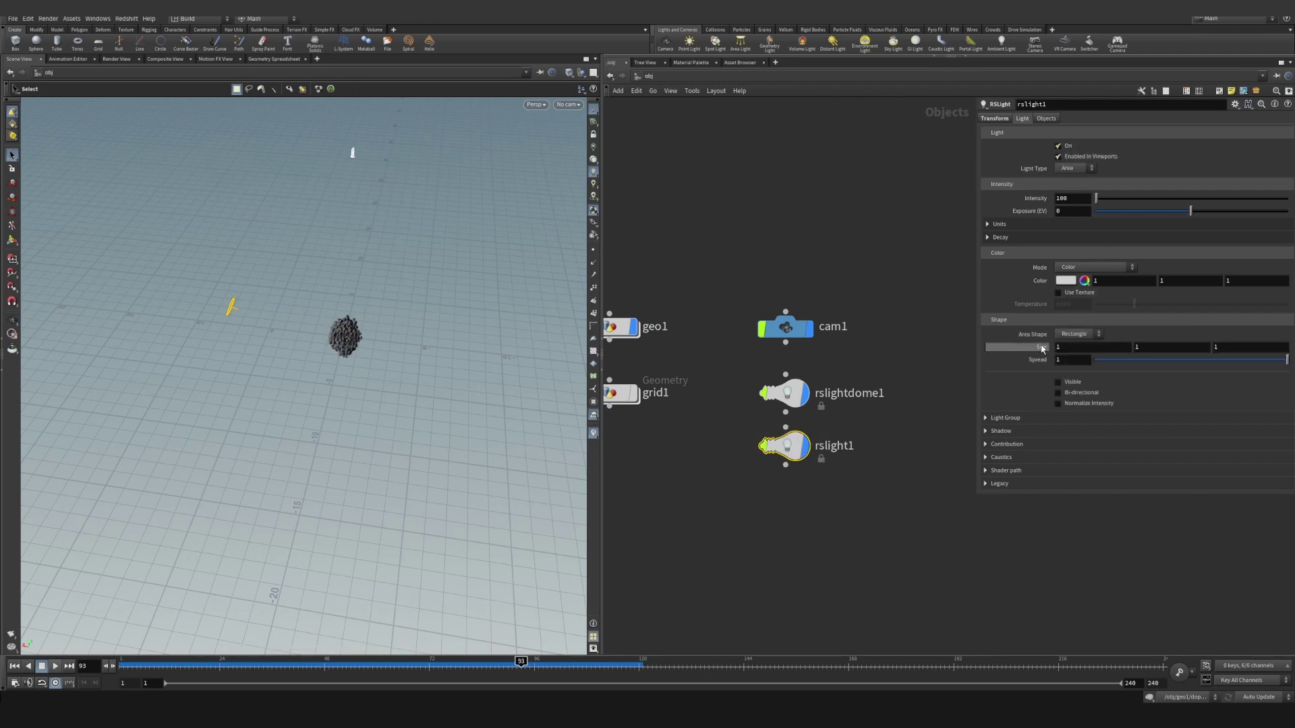
Review the settings of rslightdome1 and rslight1 and the transform of cam1.
left_click(843, 394)
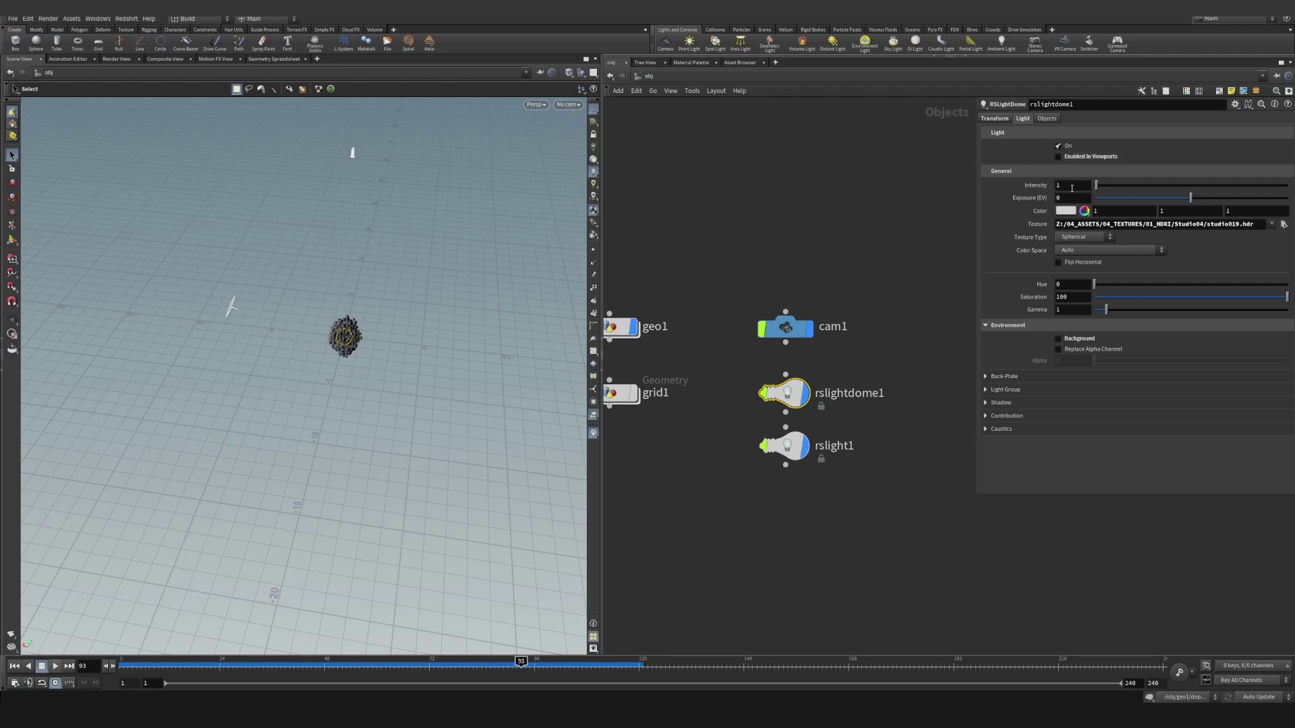
left_click(785, 446)
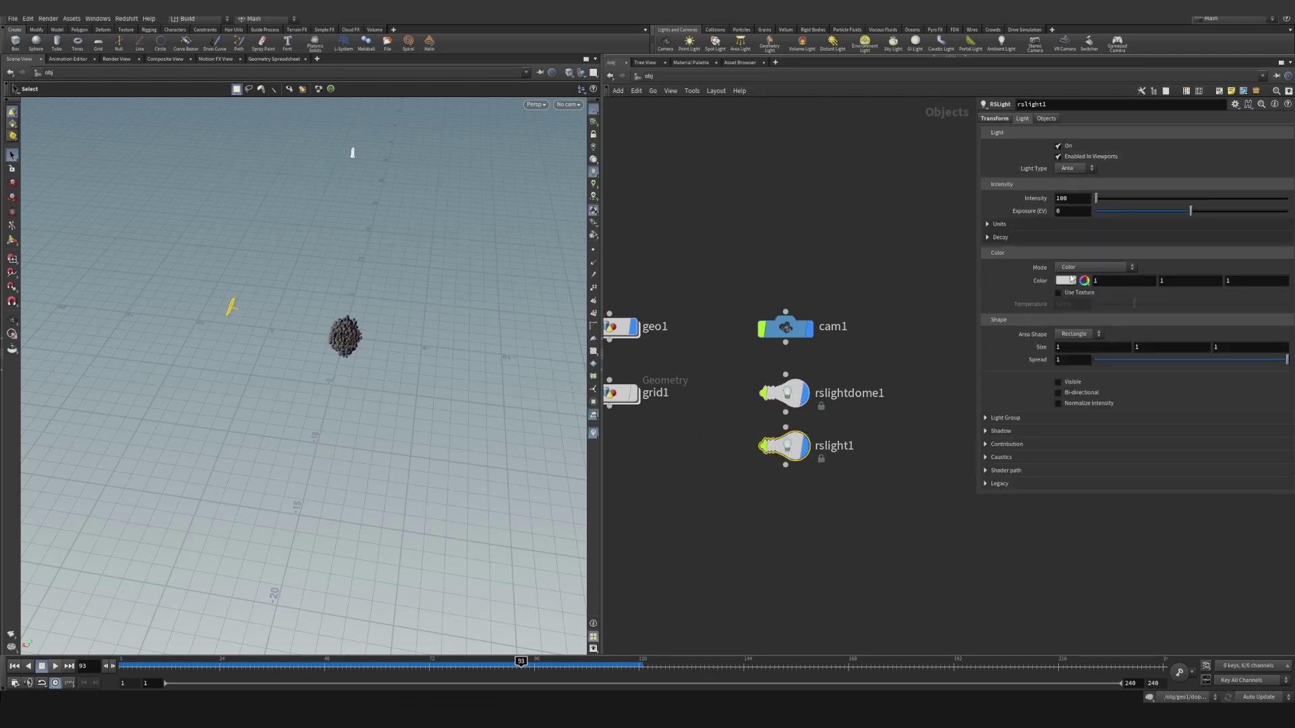
left_click(840, 325)
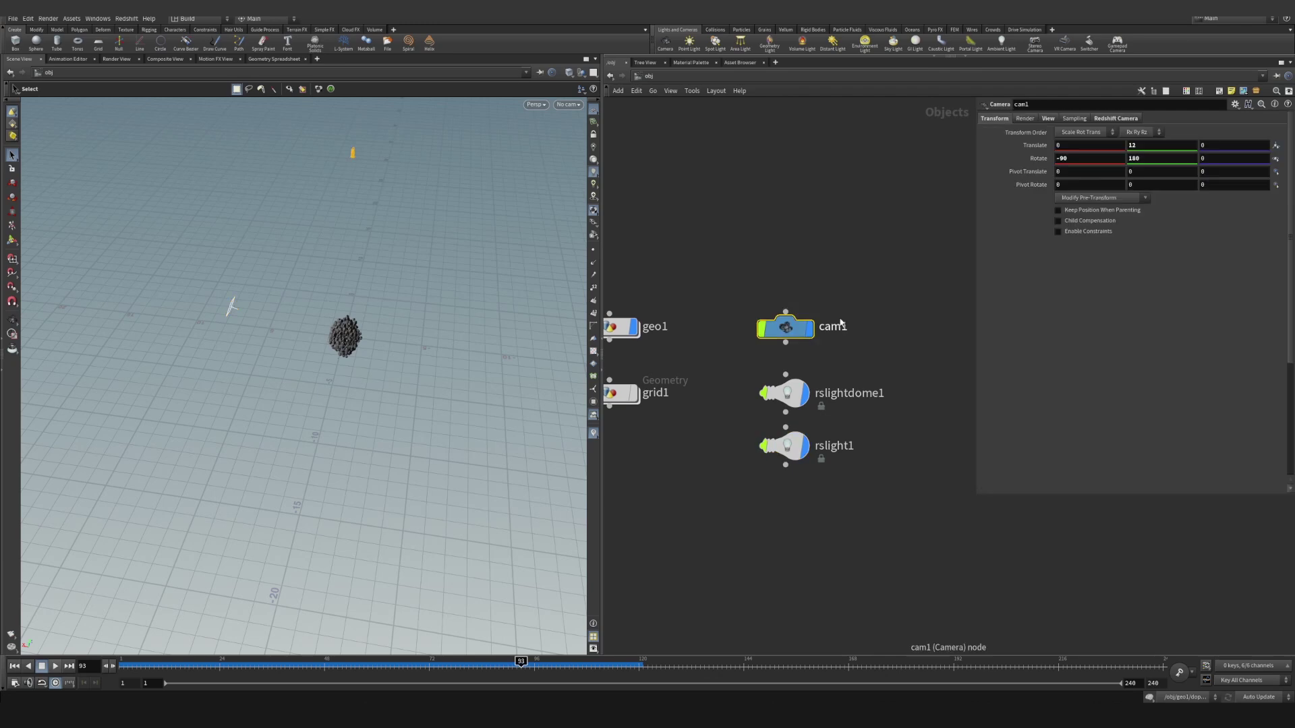
Display the grid1 ground object and open its network to show the grid node's parameters.
middle_click_drag(665, 370, 747, 356)
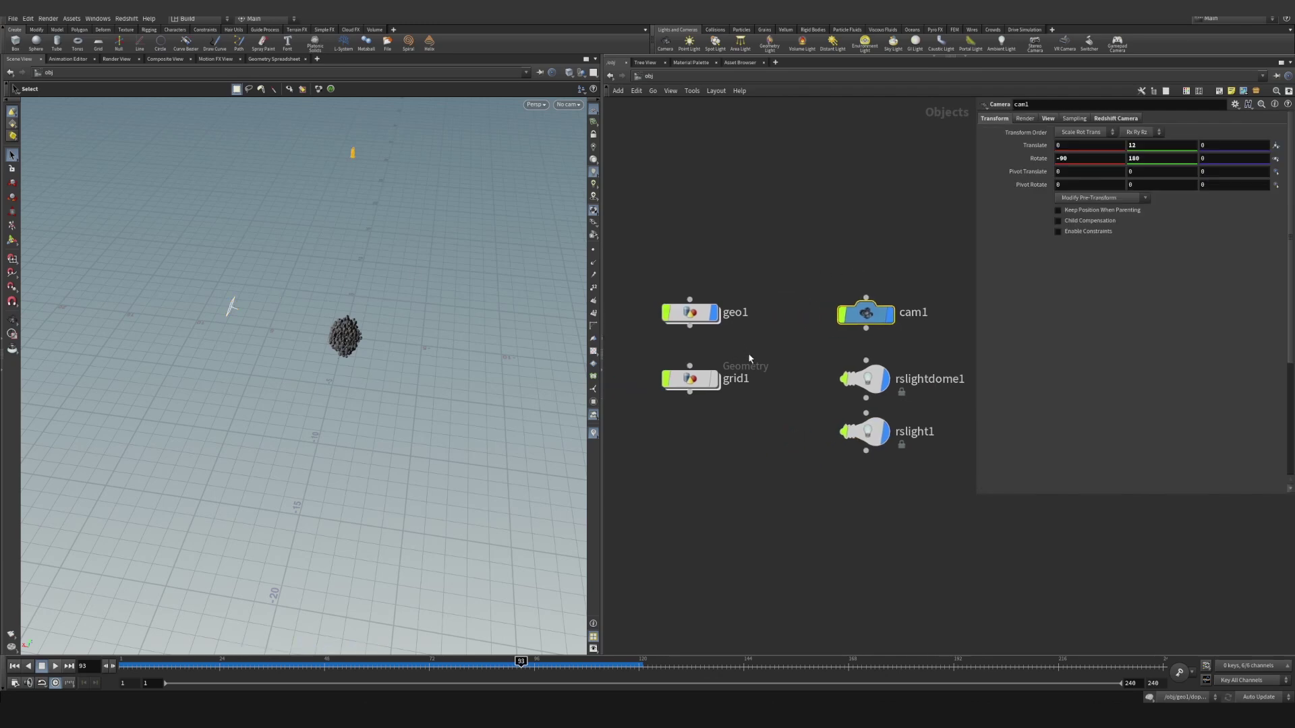
left_click(713, 380)
left_click_drag(794, 351, 701, 390)
double_click(701, 389)
left_click(790, 356)
left_click_drag(789, 357, 785, 344)
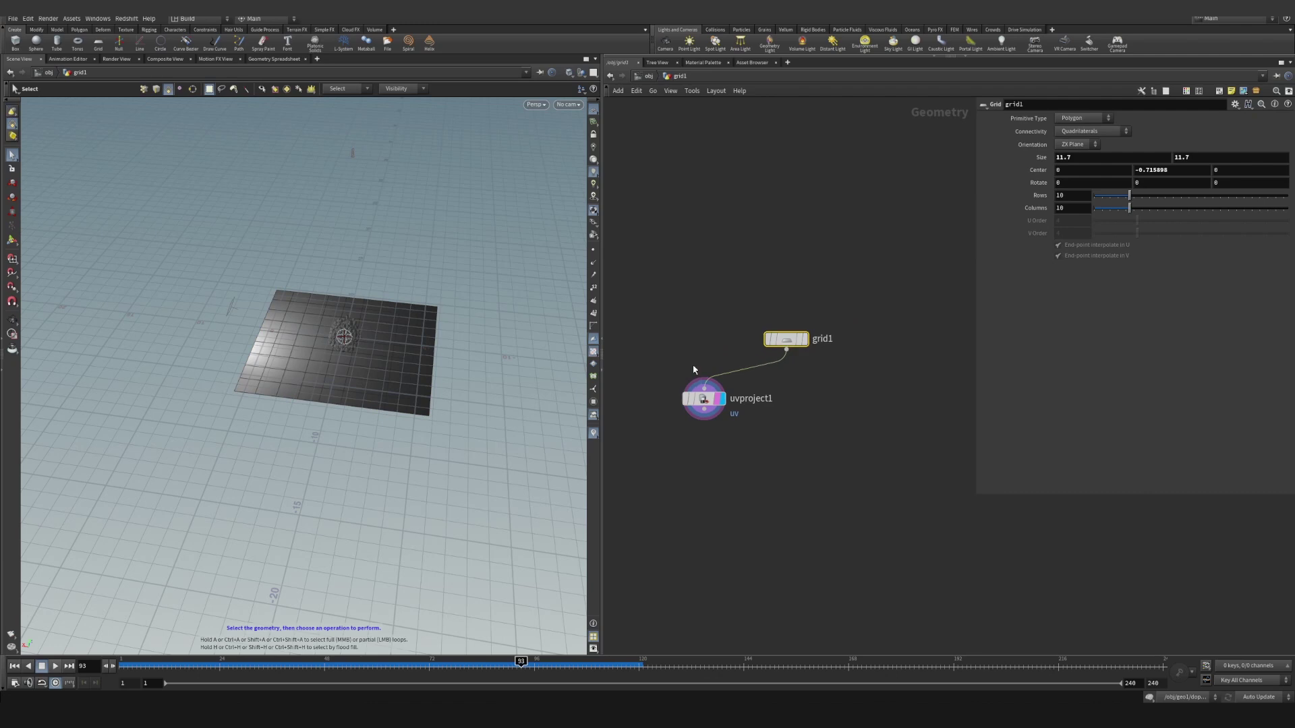
Return to the object level and check the render material settings of grid1 and geo1.
left_click(641, 77)
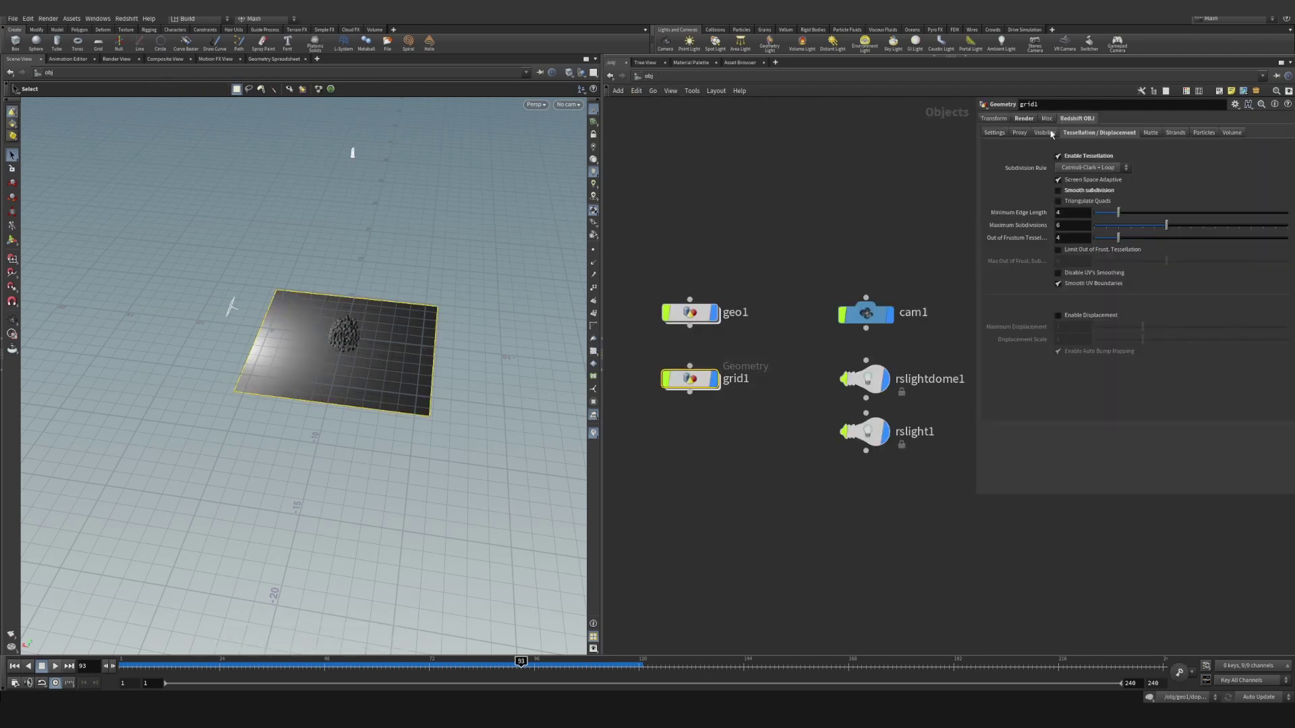
left_click(1024, 120)
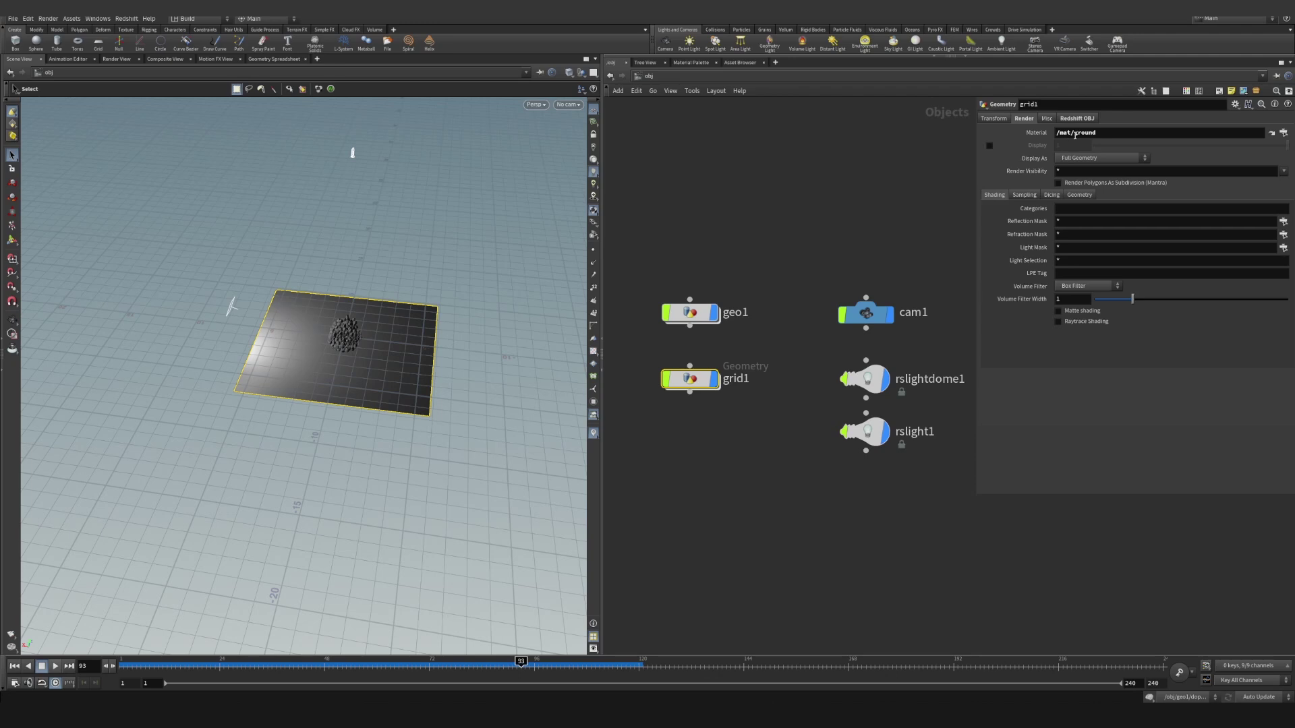
left_click_drag(727, 255, 665, 331)
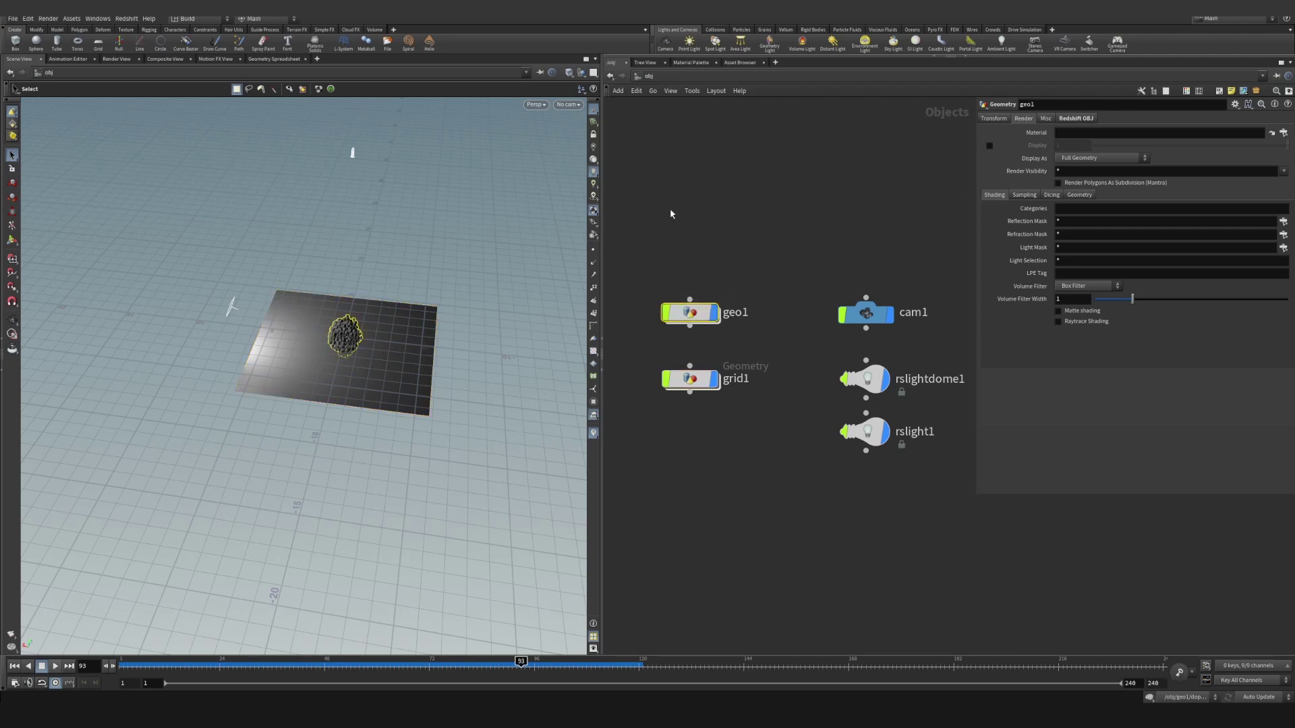
Set the viewport to look through cam1.
left_click(568, 104)
left_click(641, 145)
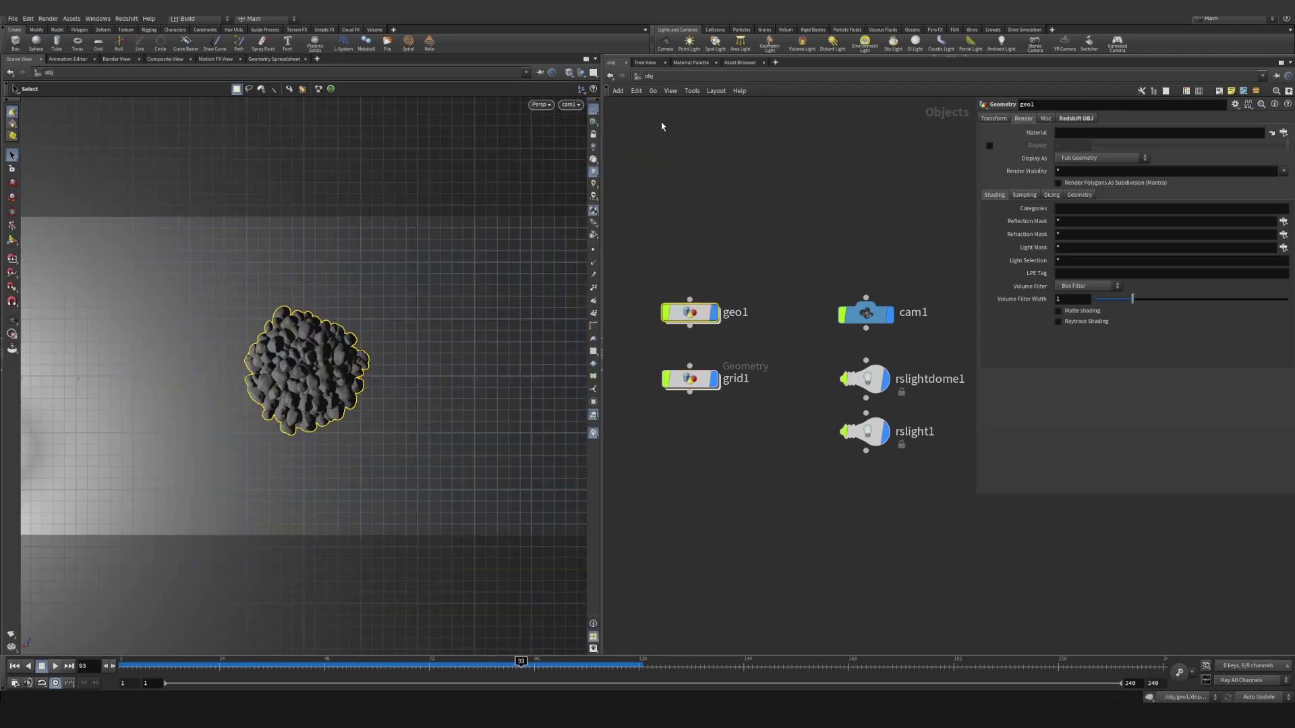
Open the rocks material network from geo1's material node and examine its texture and bump map nodes.
double_click(691, 312)
left_click(1265, 195)
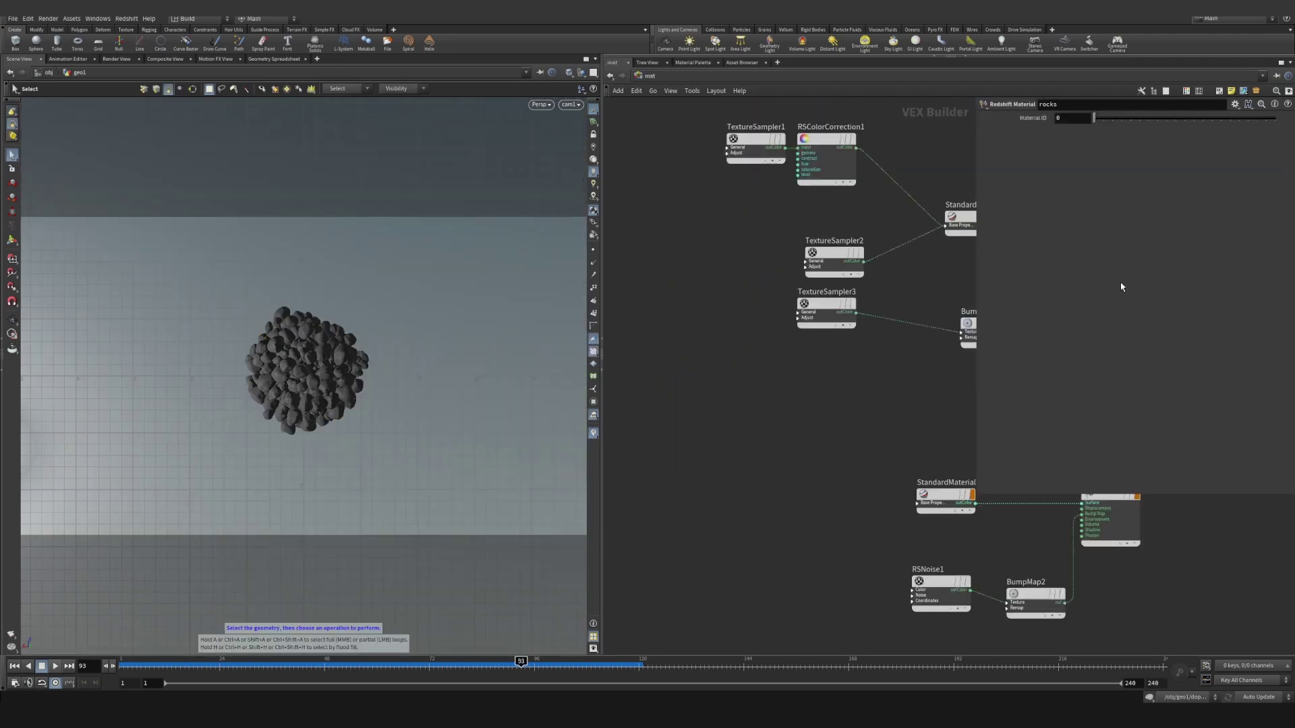
scroll(841, 253, "down", 2)
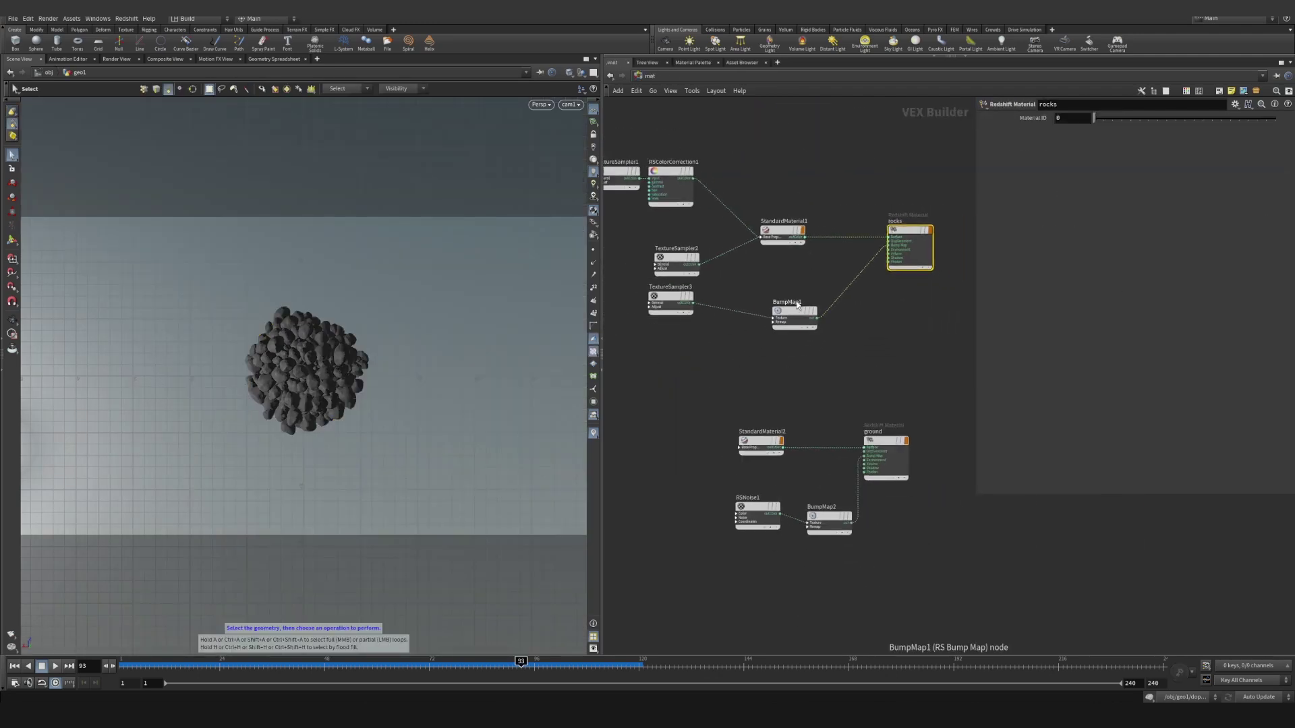
middle_click_drag(796, 288, 820, 309)
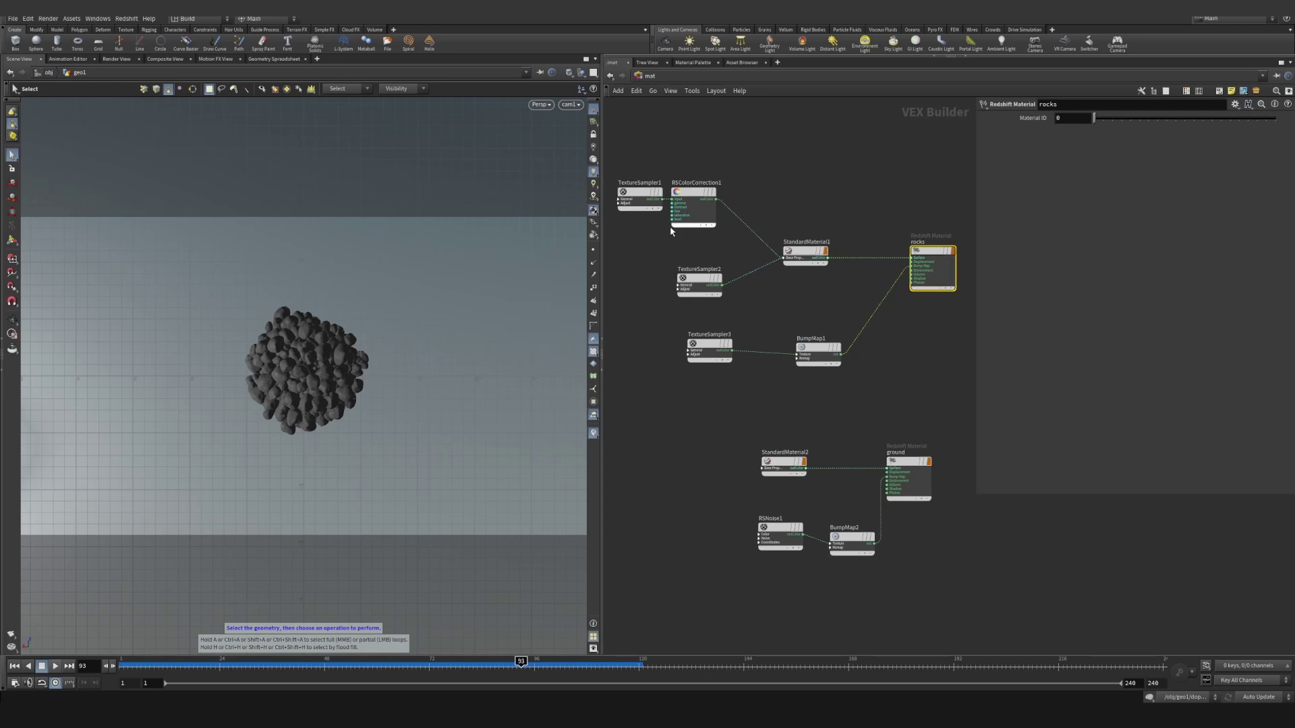
left_click_drag(688, 193, 719, 194)
Switch to the output network and select the rock_blend and Redshift_IPR1 render nodes.
left_click(650, 76)
left_click(708, 128)
middle_click_drag(818, 205, 647, 147)
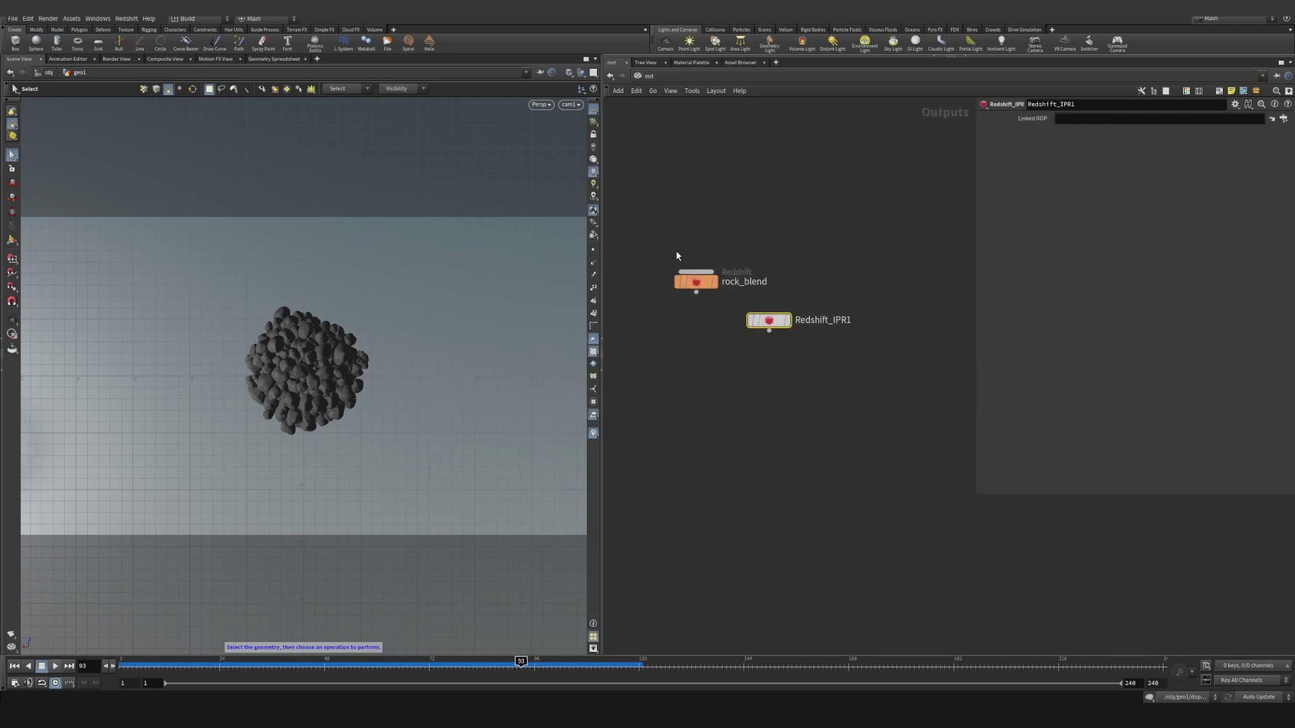
left_click_drag(654, 236, 717, 303)
left_click_drag(655, 237, 767, 351)
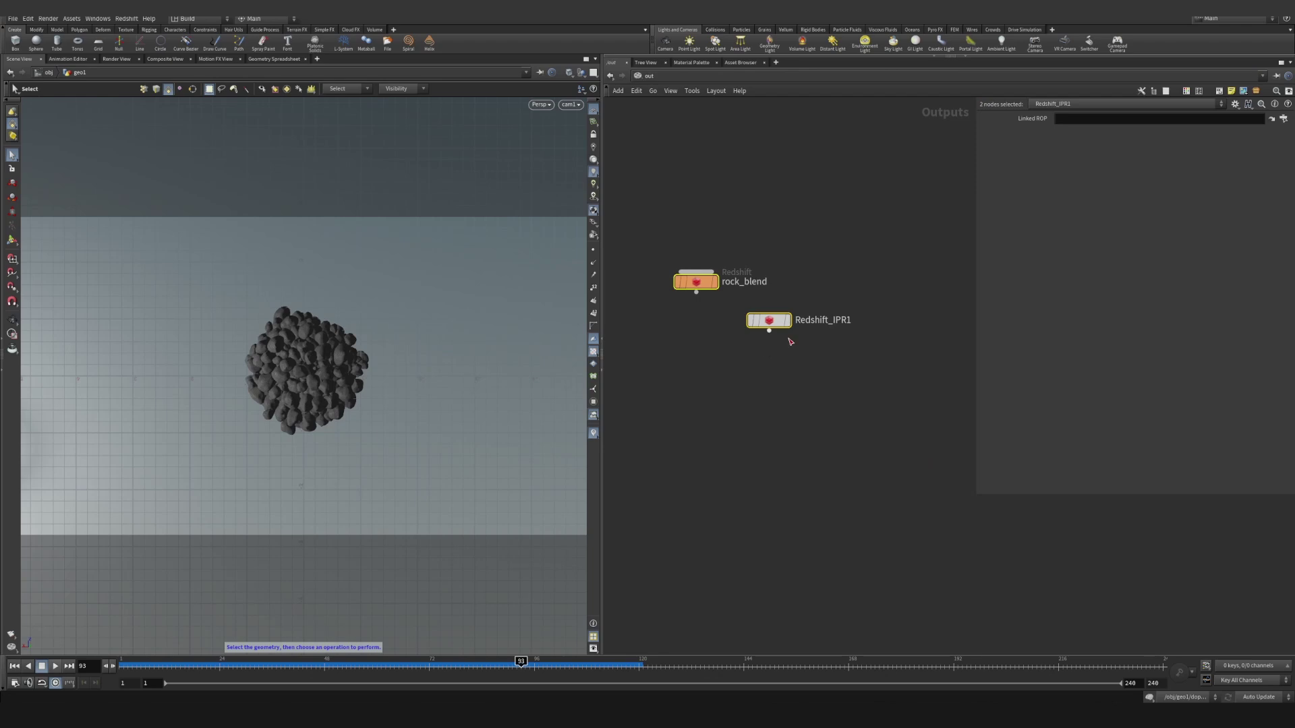
Try adding another Redshift render node to the output network and undo the addition.
key("Tab")
type("red")
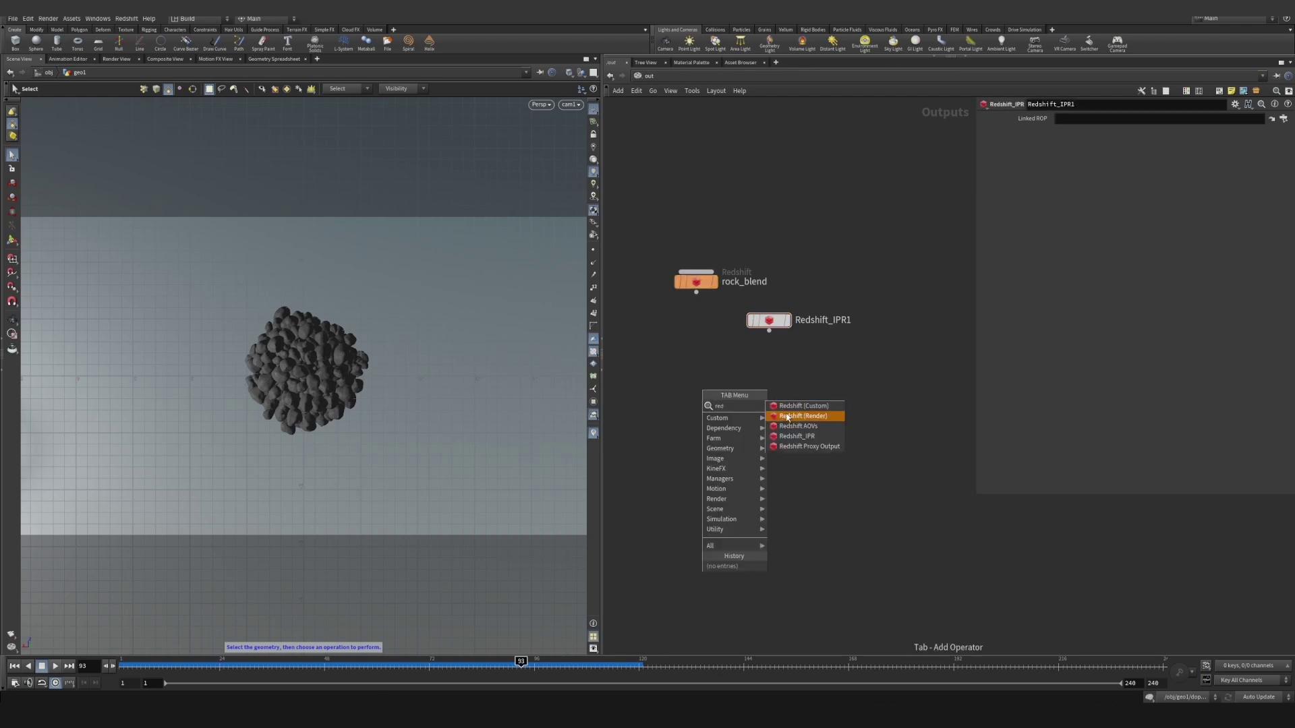
left_click(783, 415)
left_click(715, 412)
left_click(660, 265)
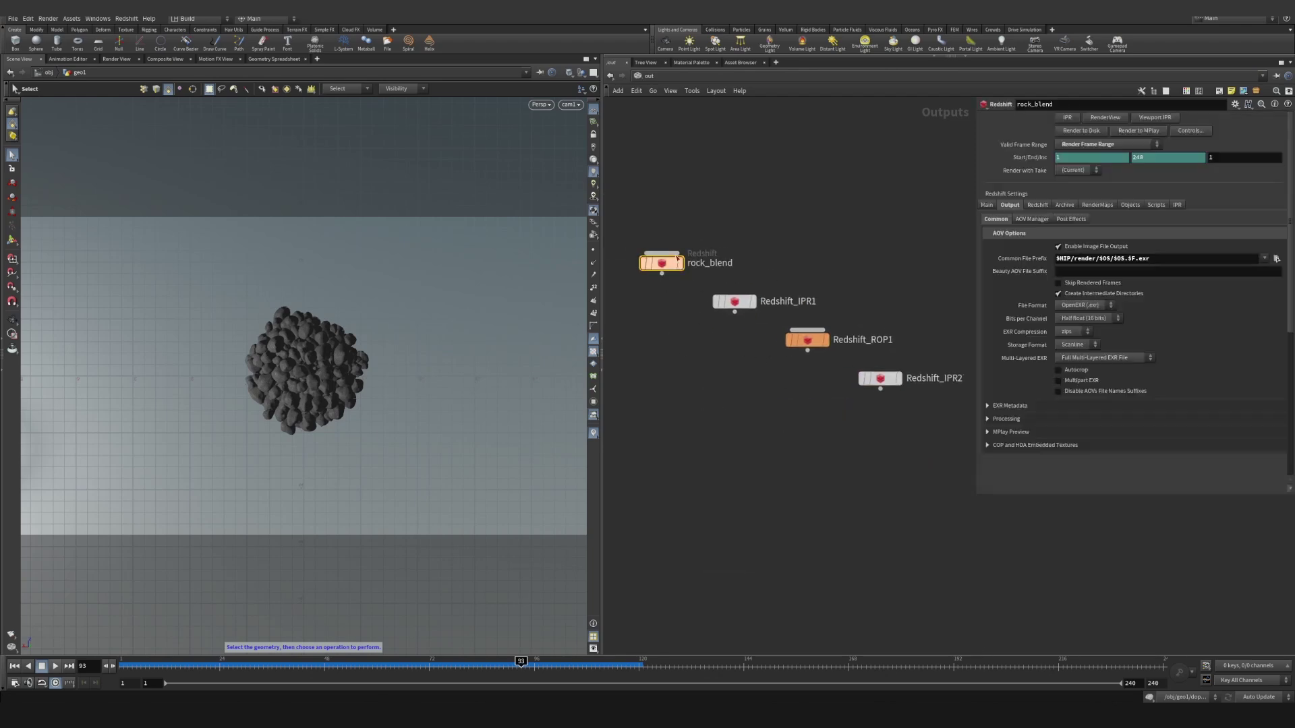
key("ctrl+z")
key("ctrl+z")
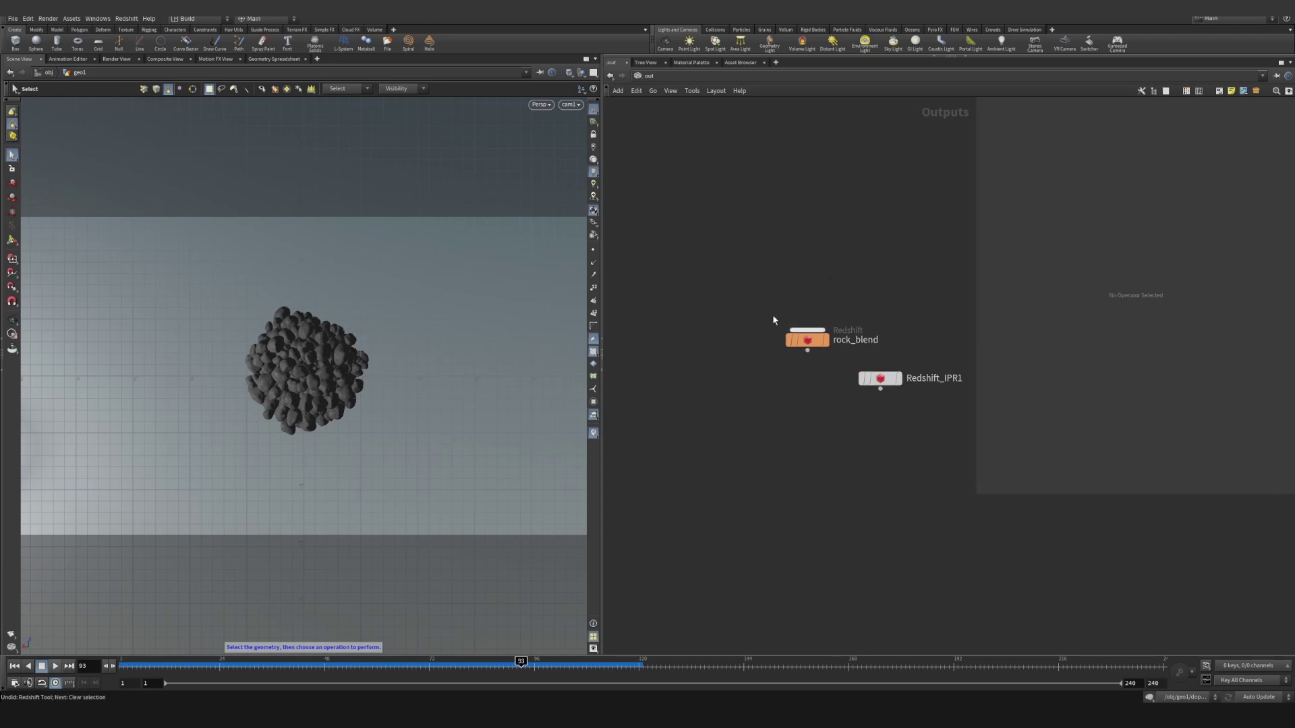
Review the rock_blend render node's settings, including its output file prefix, render maps and render camera.
left_click(808, 339)
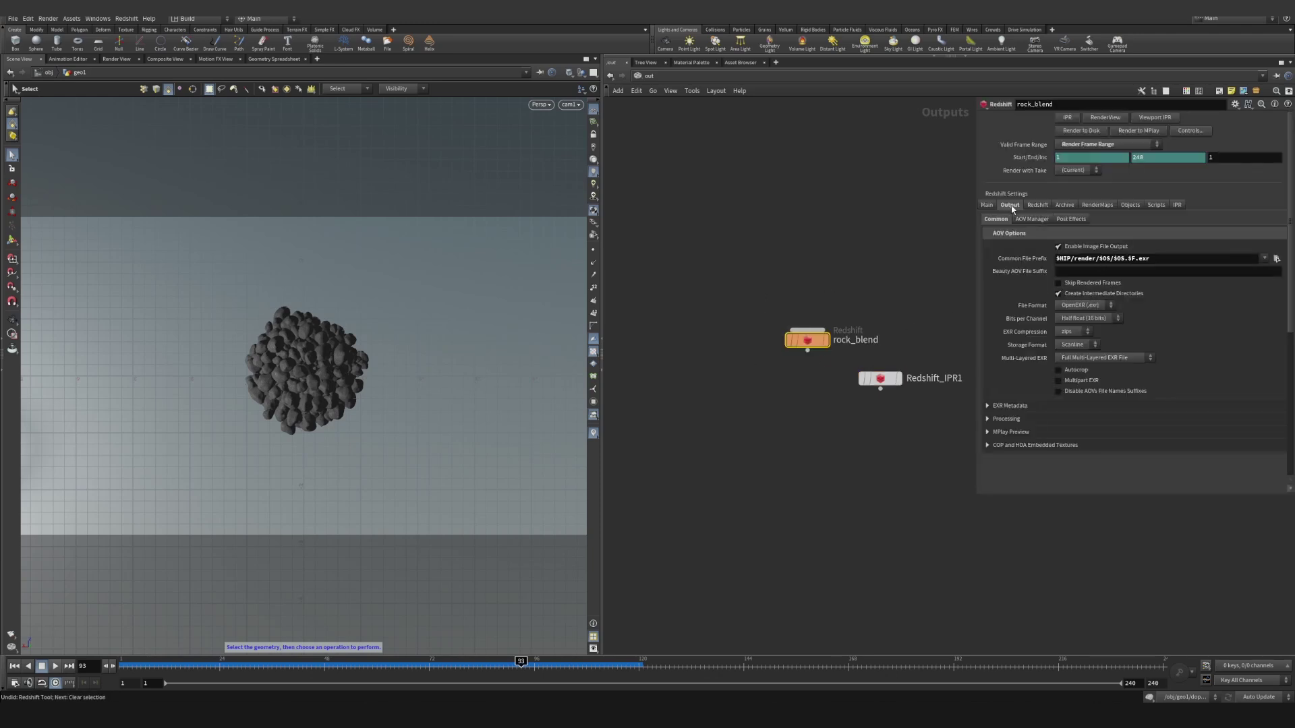
left_click(1036, 205)
left_click(1065, 205)
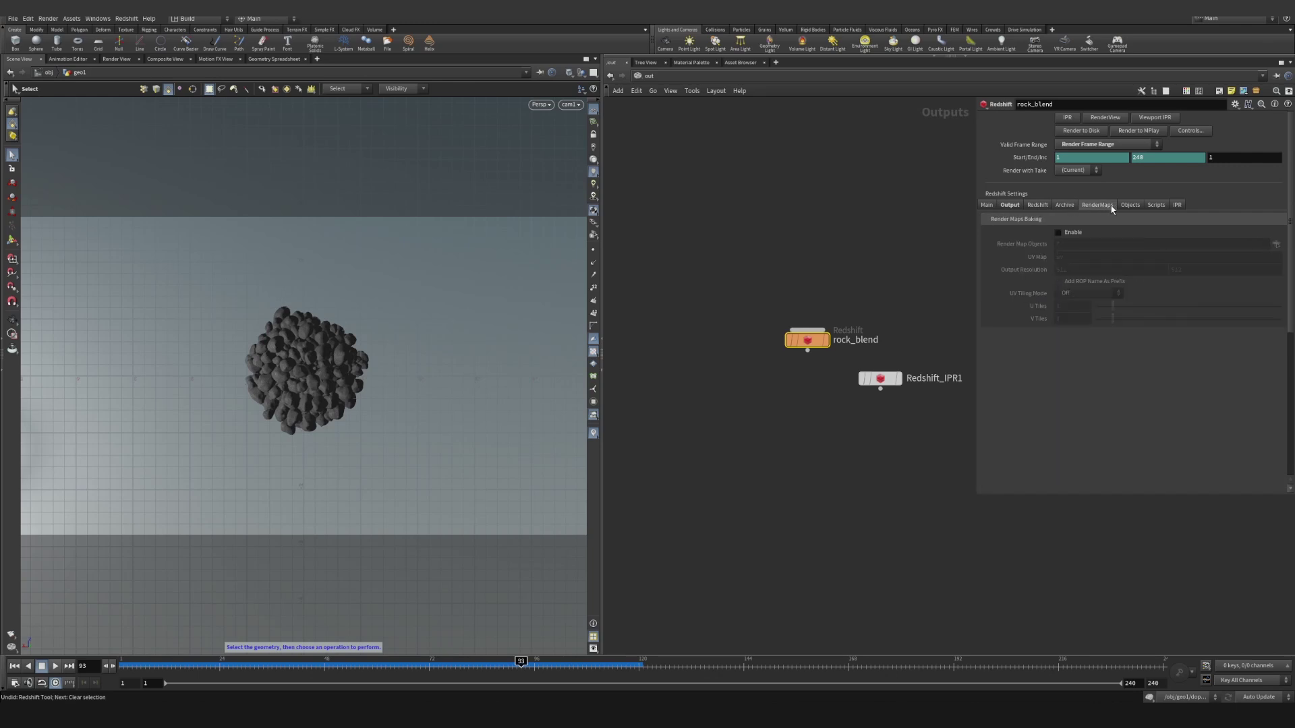
left_click(1009, 205)
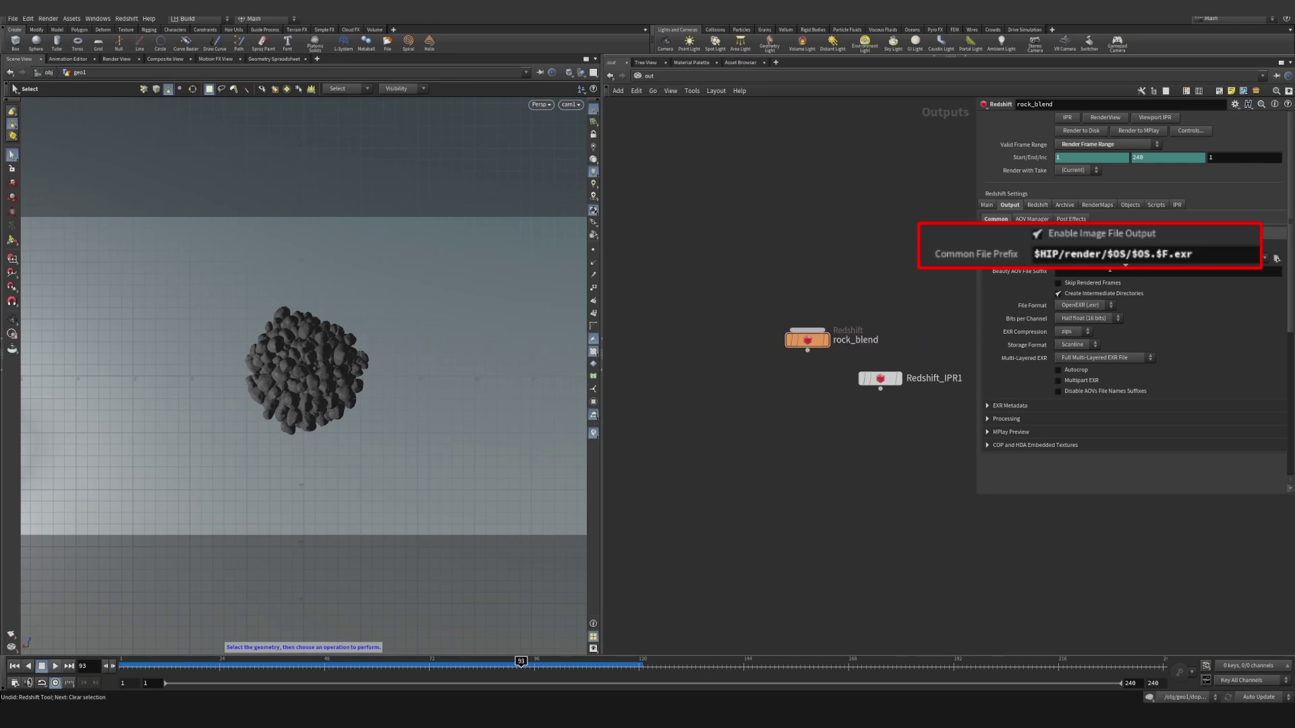
left_click(1136, 259)
double_click(847, 340)
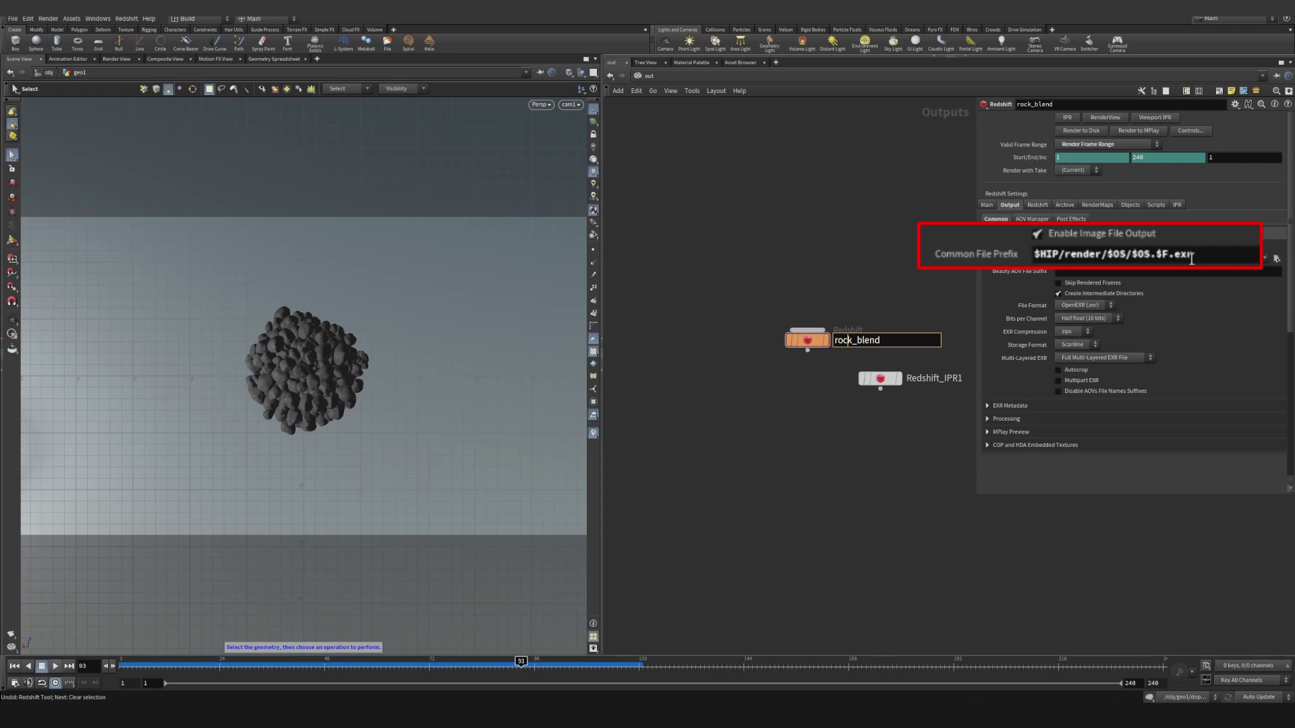
left_click(987, 206)
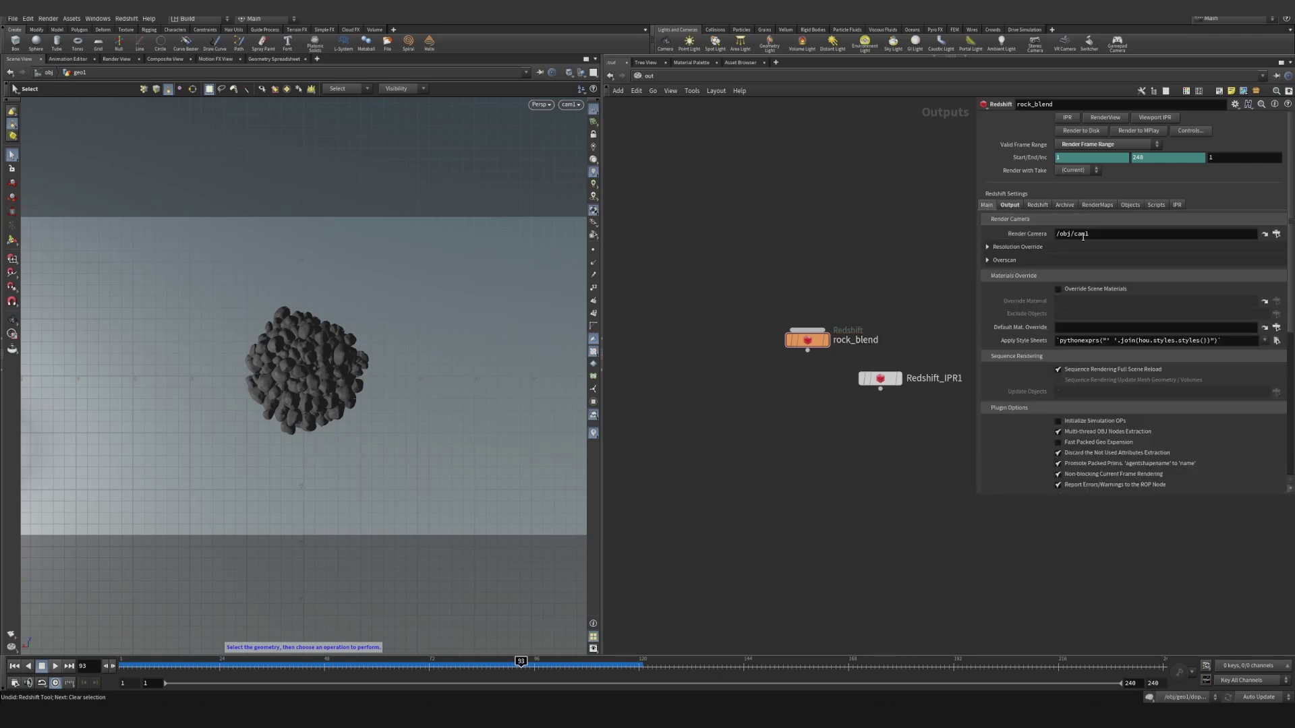
Open the Redshift render view from the rock_blend node and inspect the rocks material's StandardMaterial1 and BumpMap1 nodes.
left_click(1109, 119)
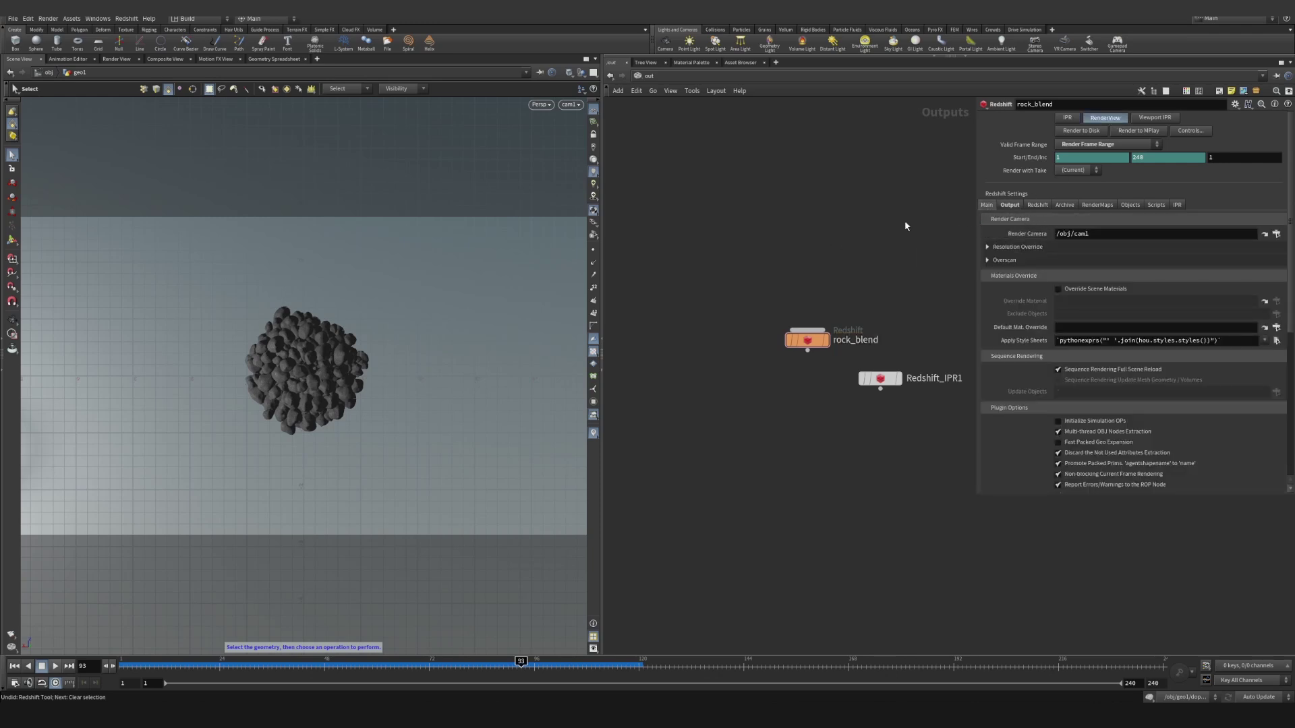
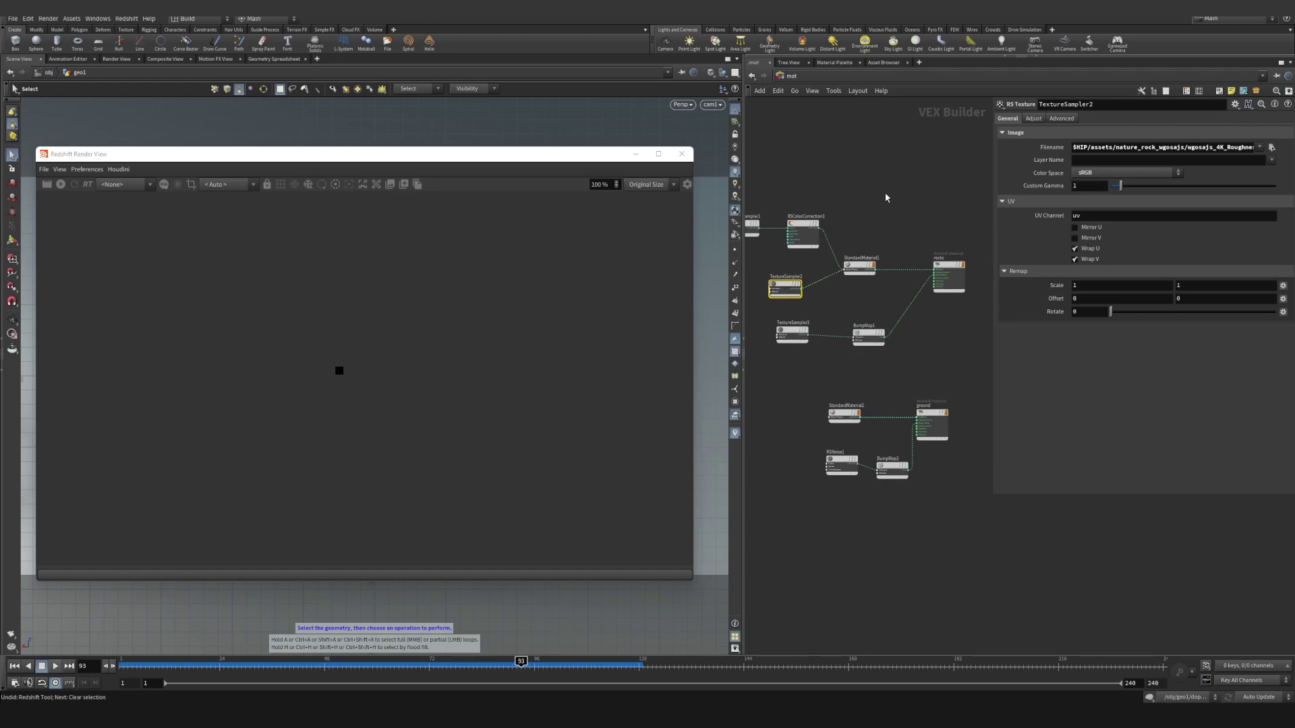
middle_click_drag(880, 199, 936, 235)
left_click(866, 268)
left_click_drag(911, 258, 937, 308)
left_click(925, 304)
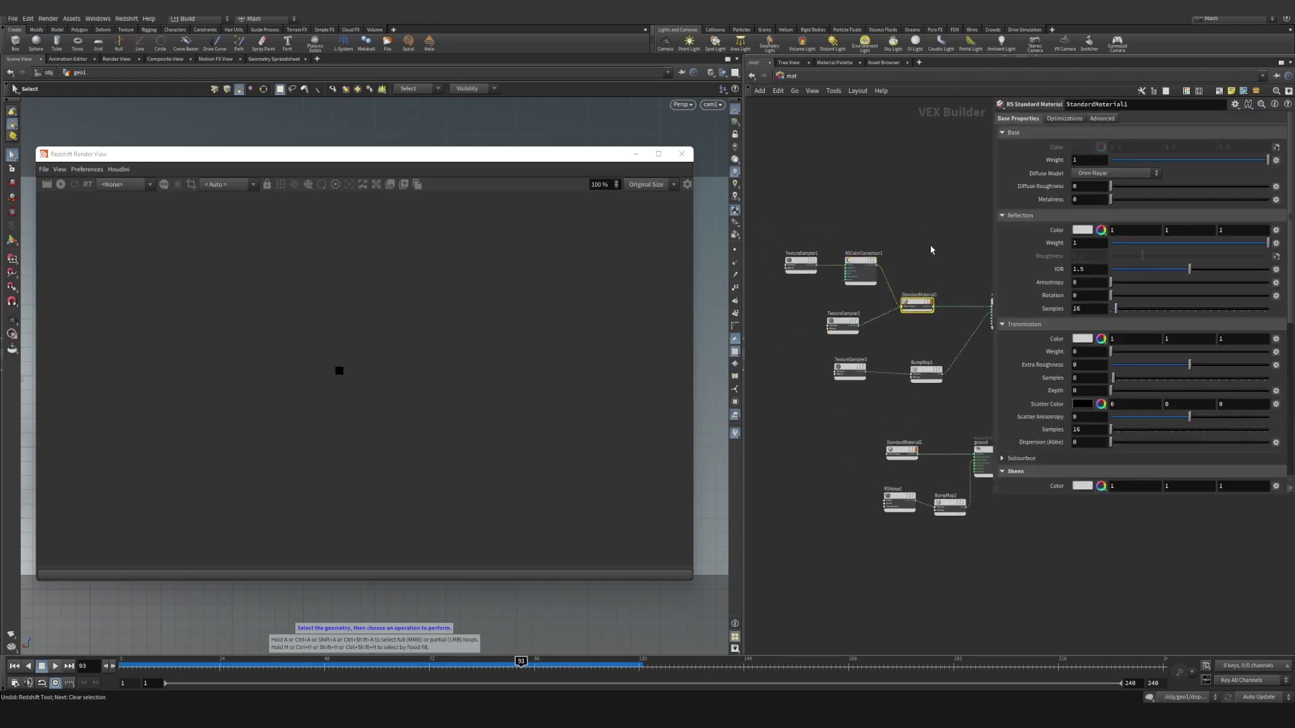
middle_click_drag(930, 248, 873, 190)
left_click(868, 317)
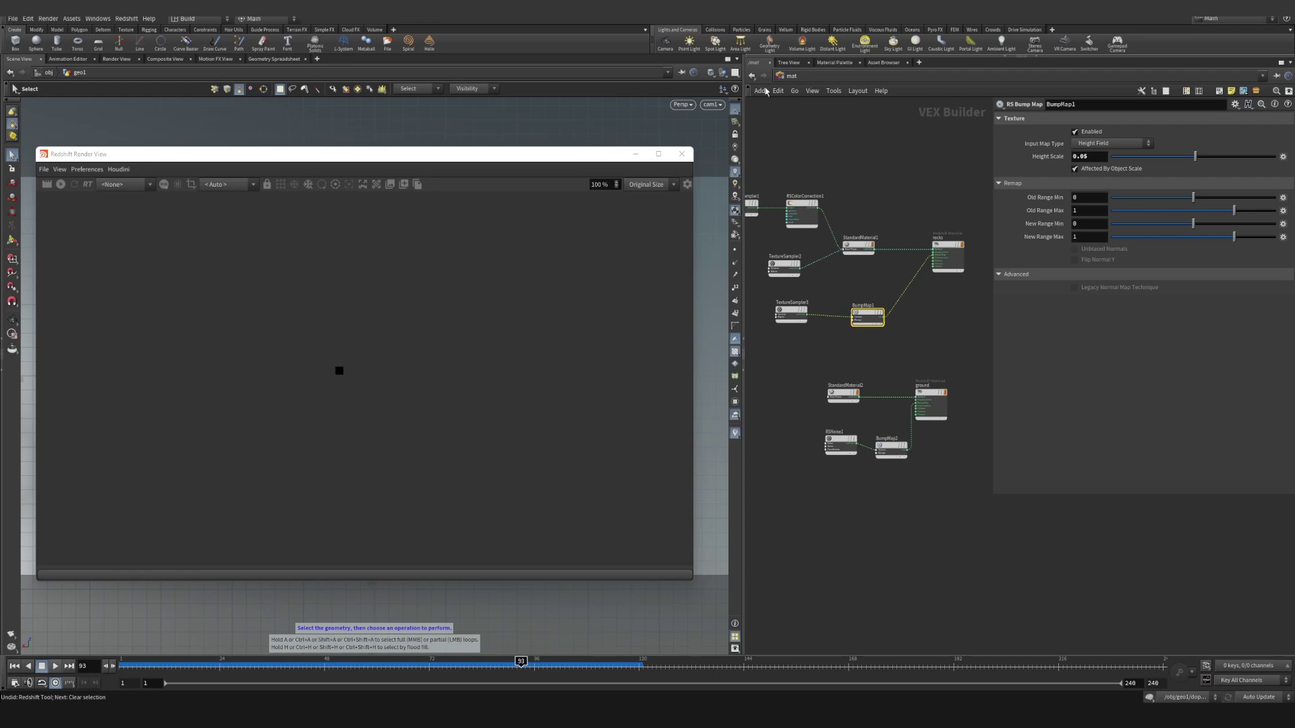
Look over the scene objects in the obj network and return to the mat network.
left_click(787, 78)
left_click(820, 126)
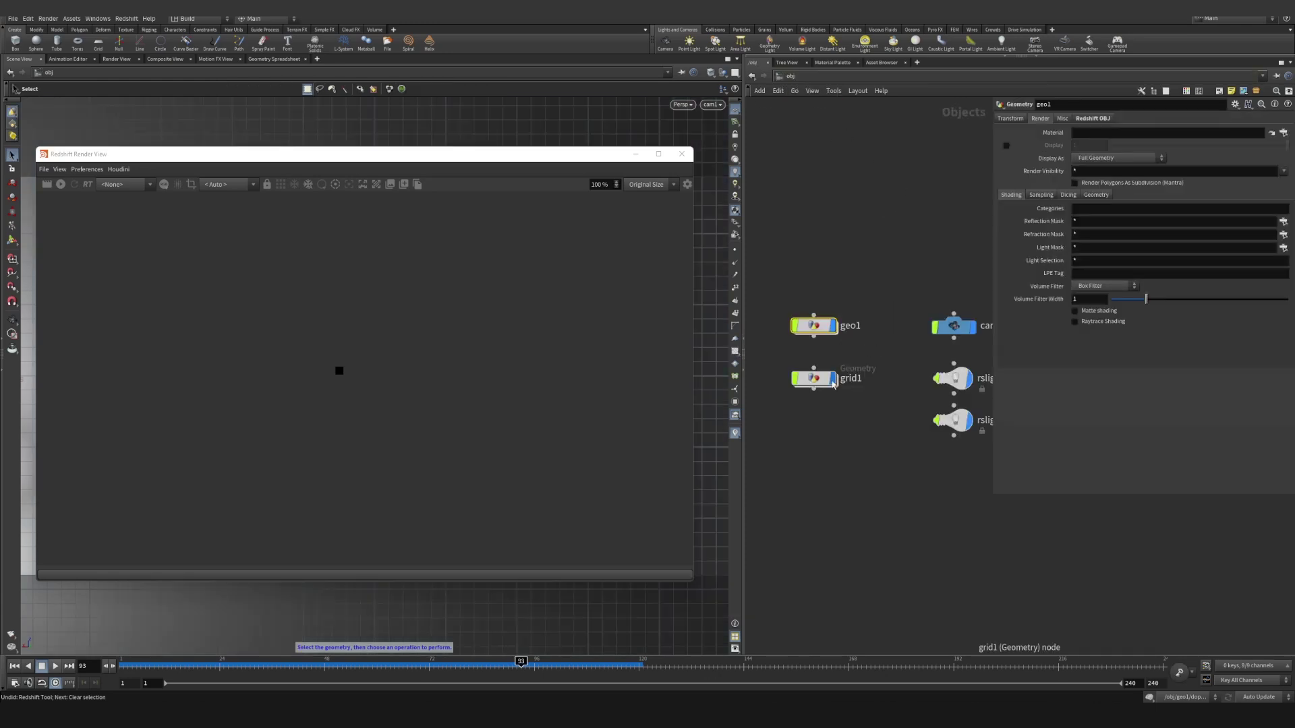
left_click(793, 77)
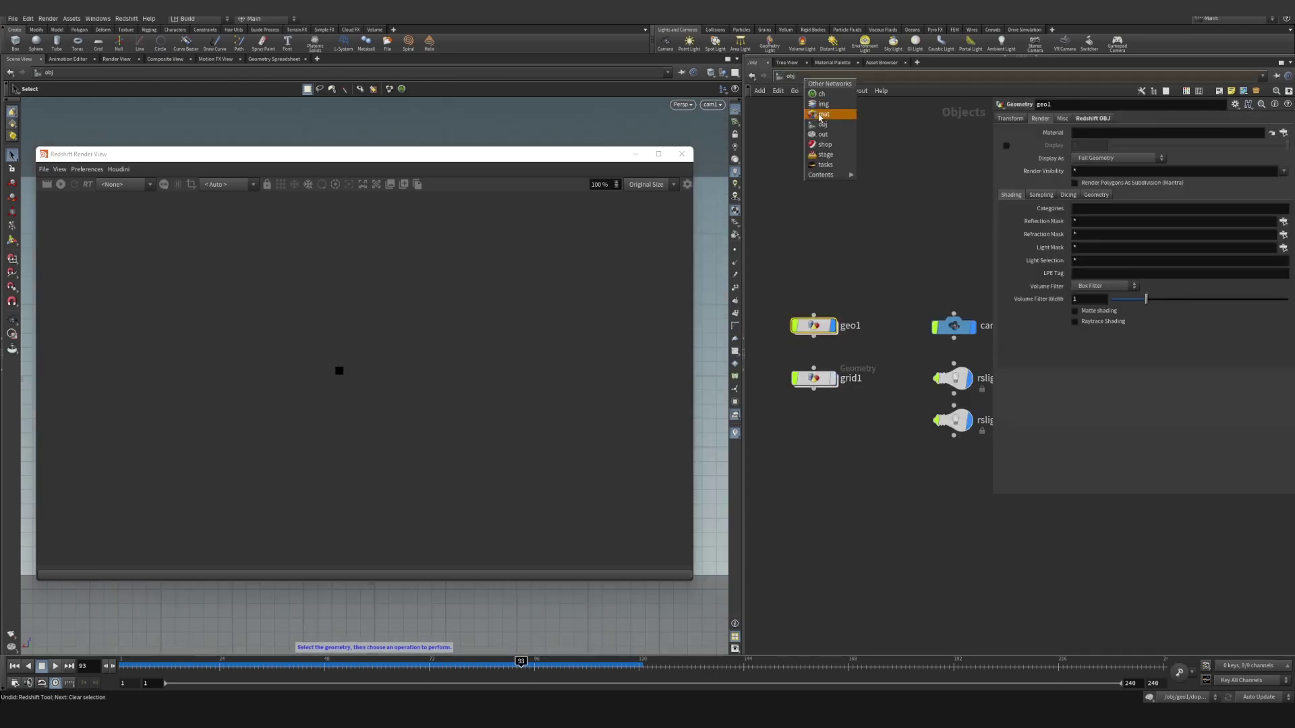
left_click(820, 115)
Delete all texture, color correction, standard material and bump map nodes feeding the rocks material, keeping only the rocks node.
middle_click_drag(885, 249, 951, 263)
left_click_drag(771, 190, 951, 345)
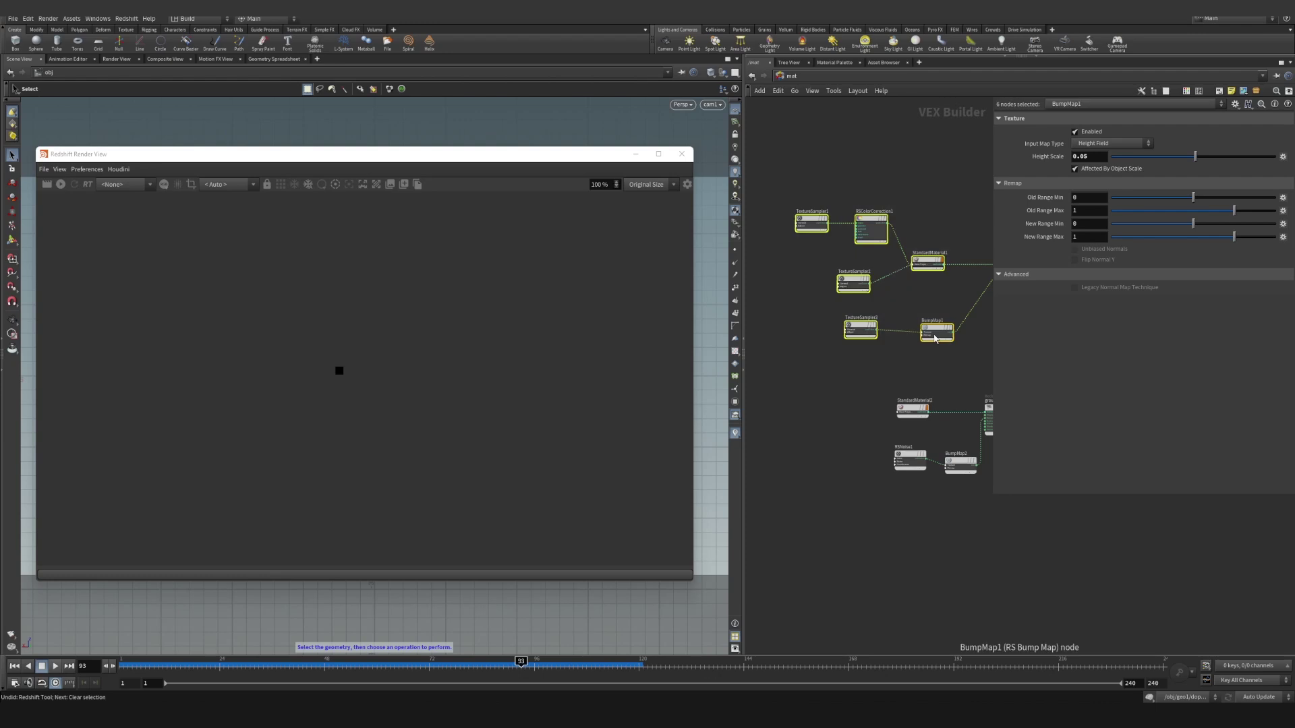
key("Delete")
middle_click_drag(860, 269, 733, 277)
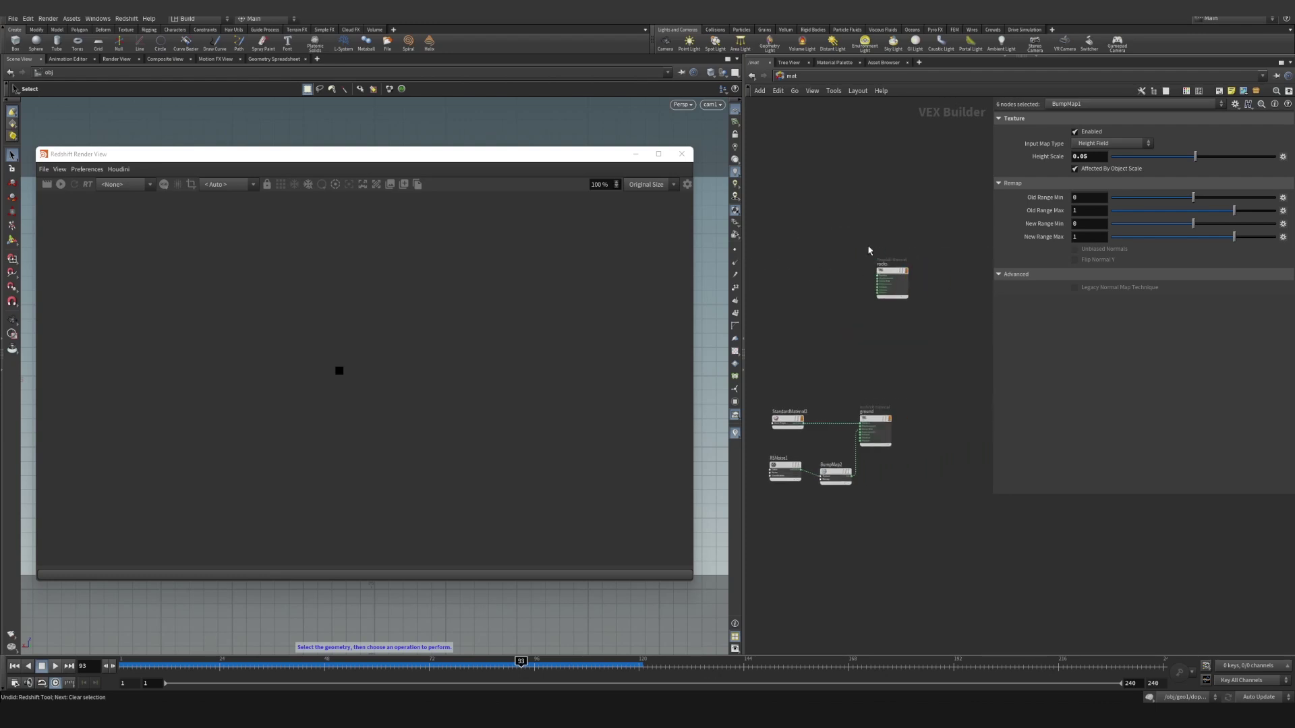
scroll(870, 248, "up", 3)
left_click_drag(907, 294, 936, 240)
middle_click_drag(801, 270, 805, 277)
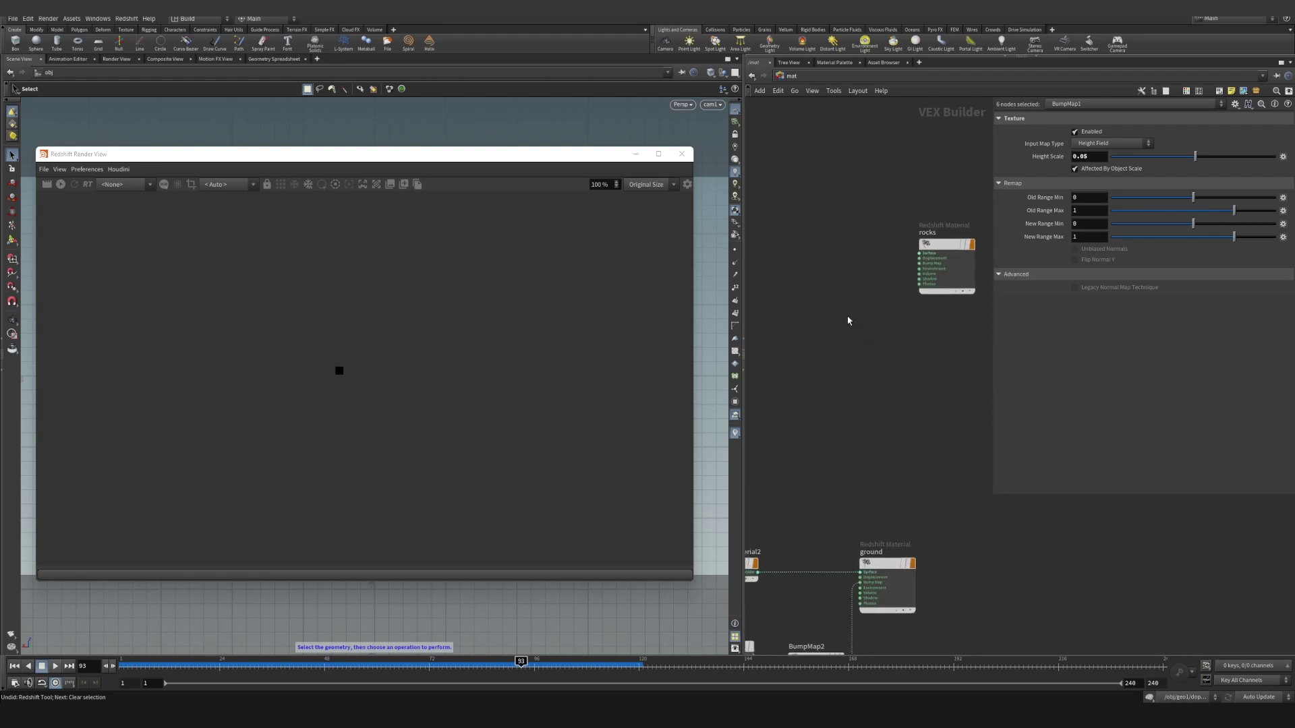
left_click(852, 261)
key("Tab")
type("redmat")
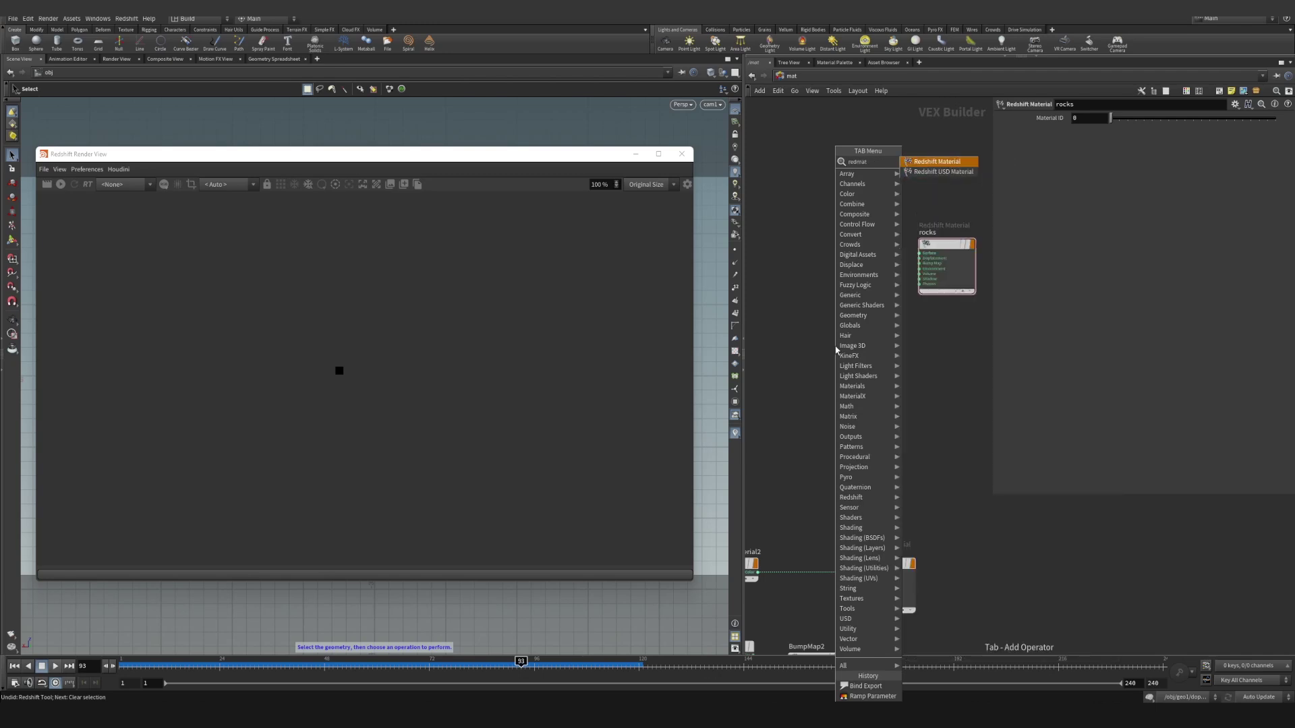
key("Return")
left_click(836, 350)
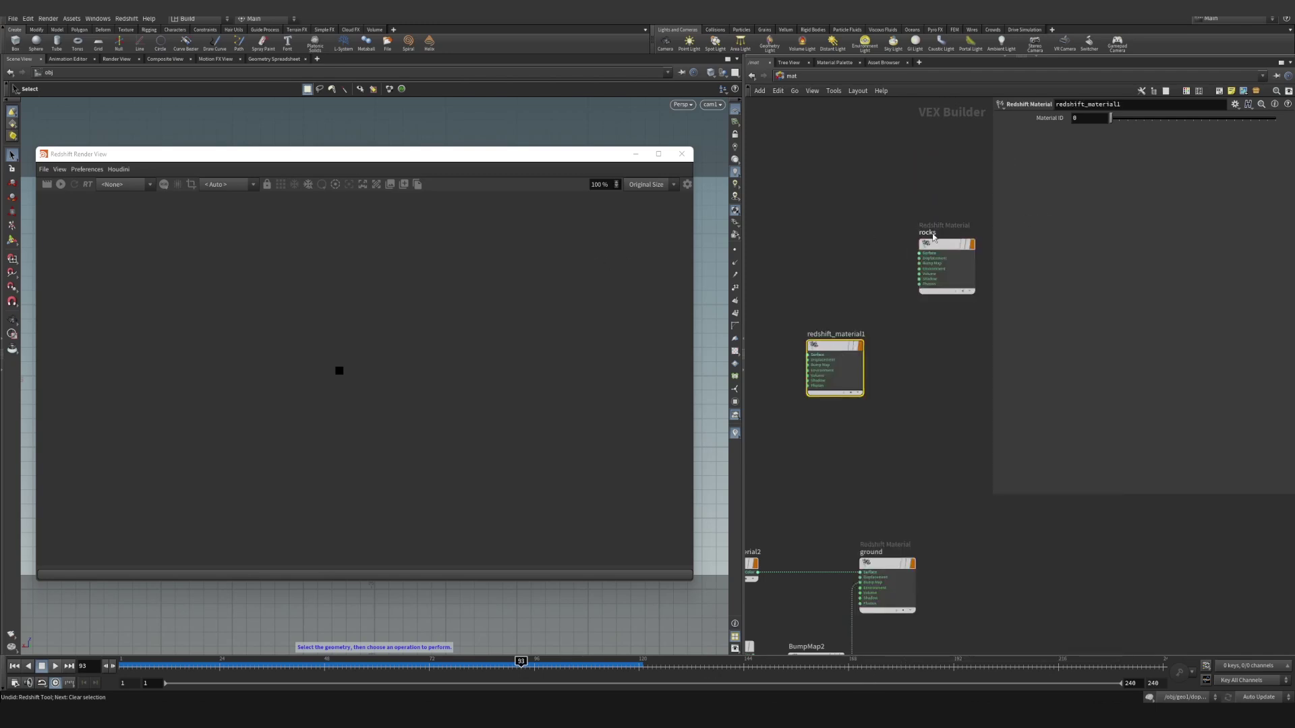
key("Delete")
key("Tab")
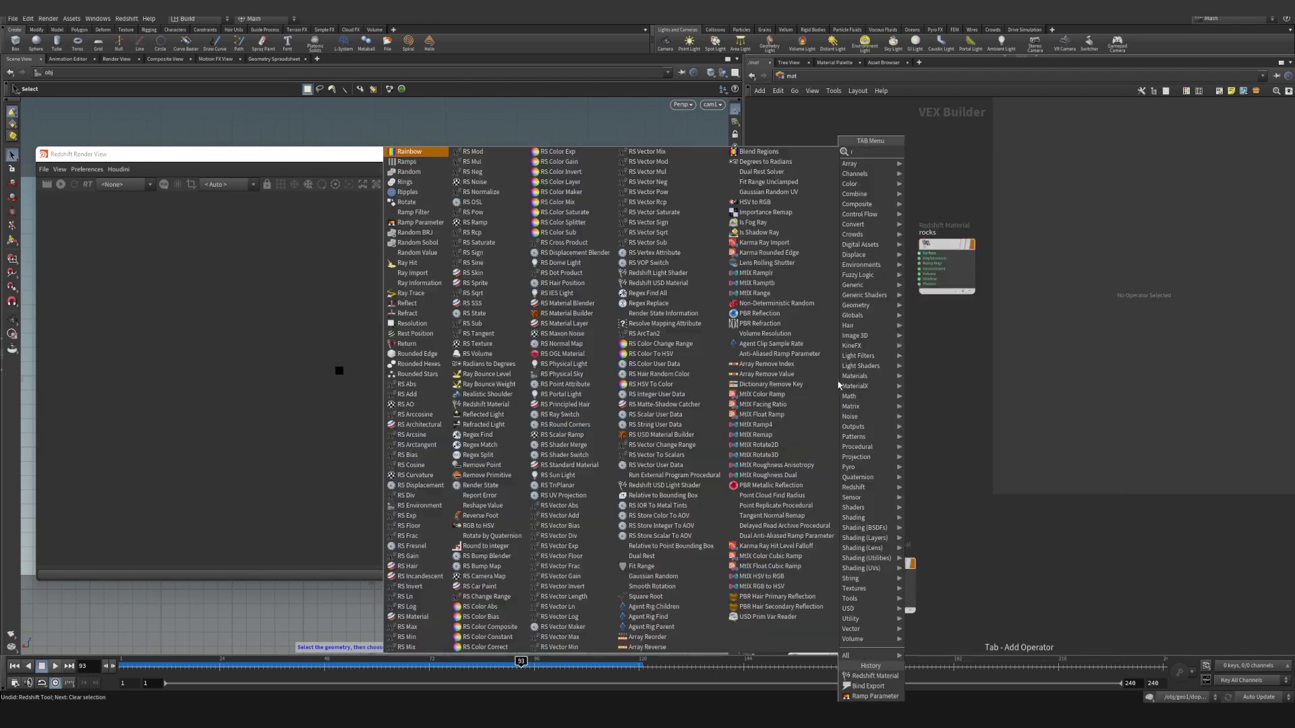
type("redma")
key("Return")
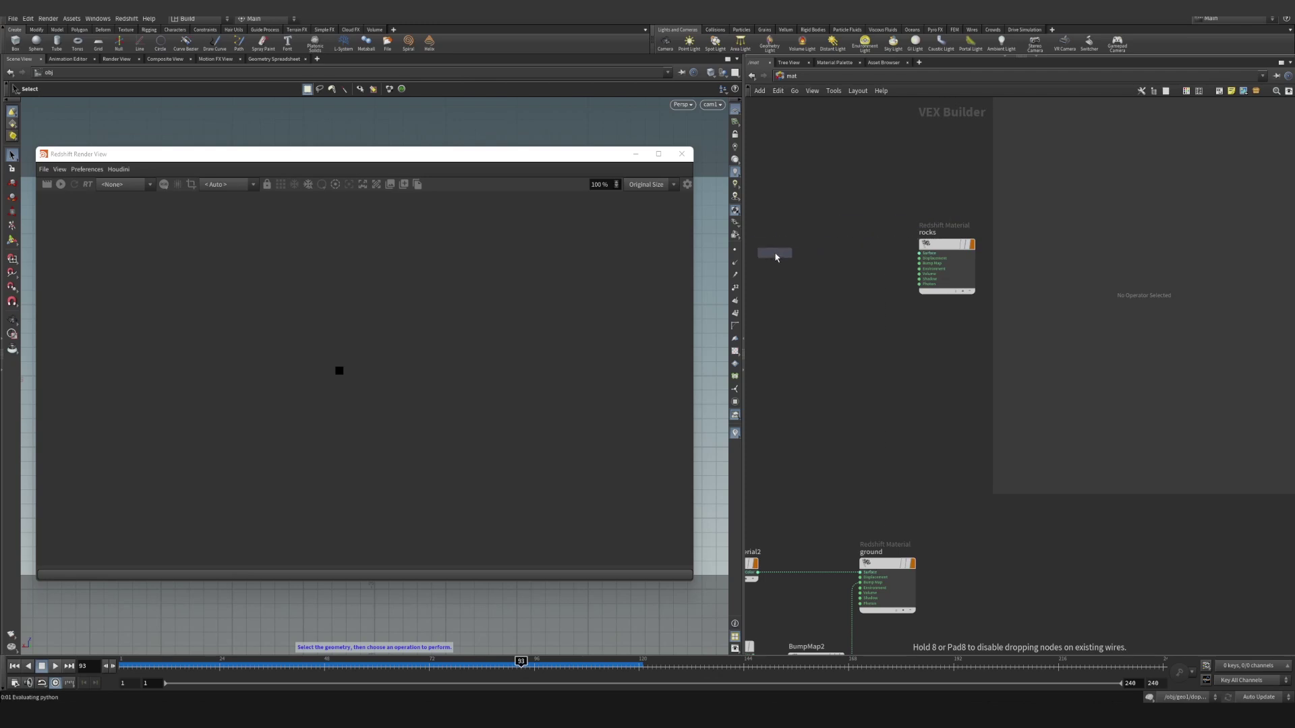
left_click(776, 256)
key("Delete")
Add an RS Standard Material node, wire its color output into the rocks material's Surface input and place it beside that node.
key("Tab")
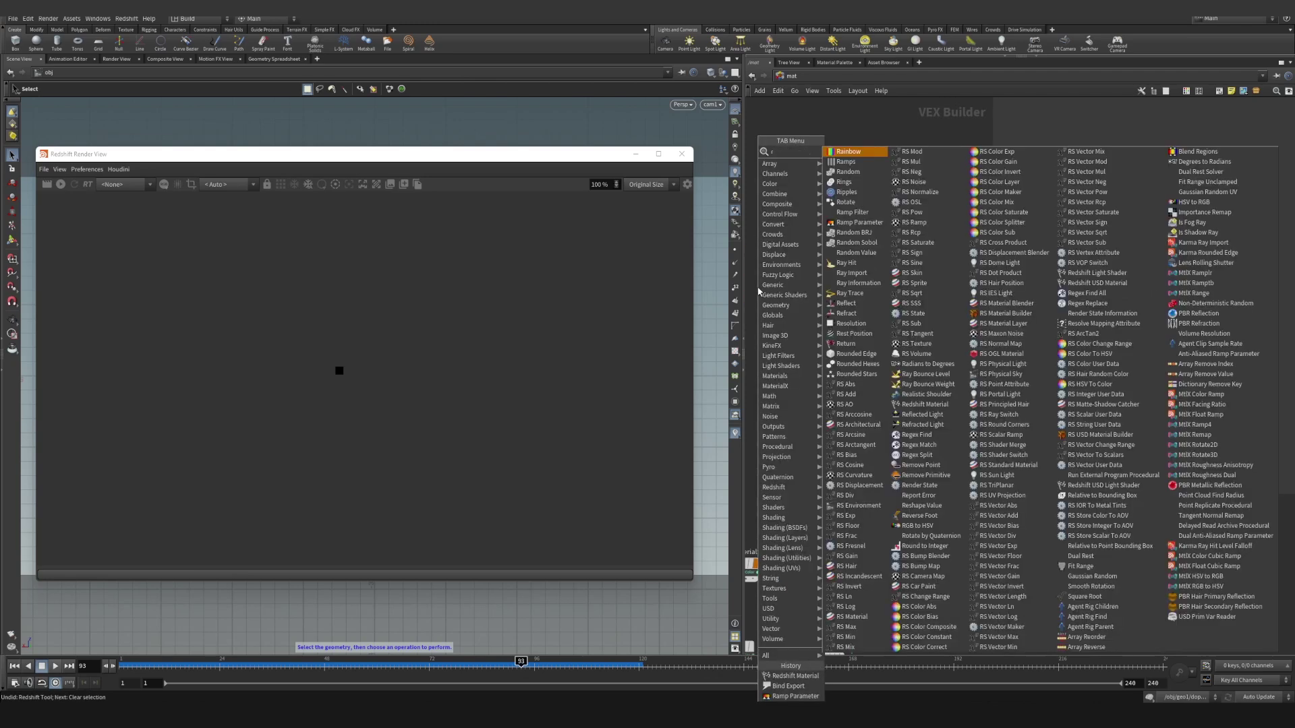
type("rs stand")
key("Return")
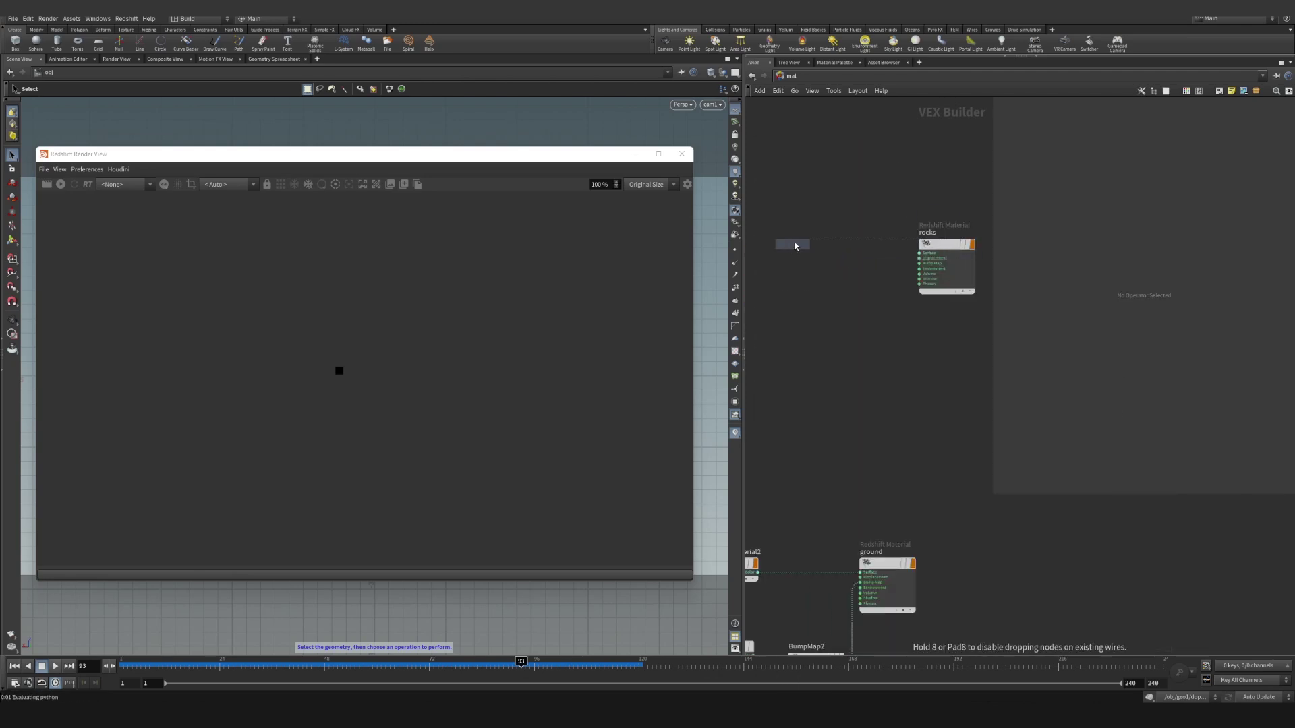
left_click(783, 250)
left_click_drag(823, 253, 916, 254)
left_click_drag(795, 245, 846, 245)
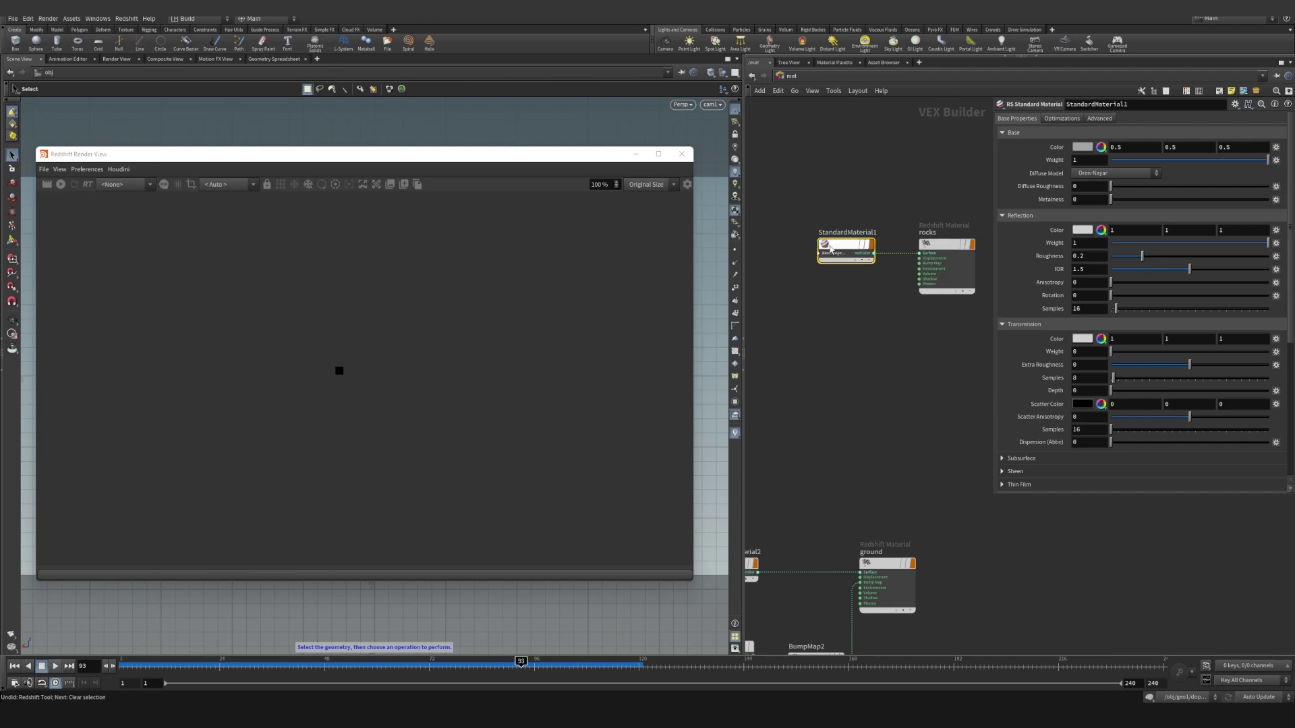
Set the render view camera to /obj/cam1 and start the interactive render.
left_click(225, 185)
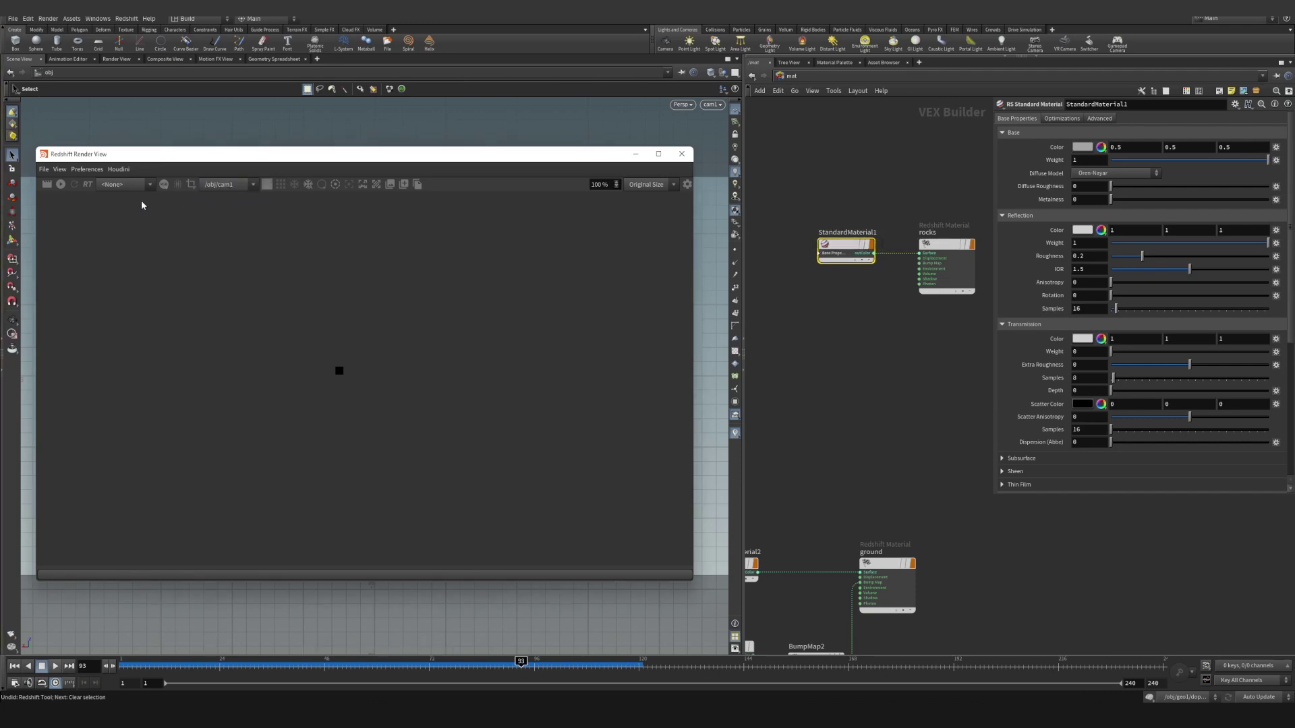
left_click(60, 185)
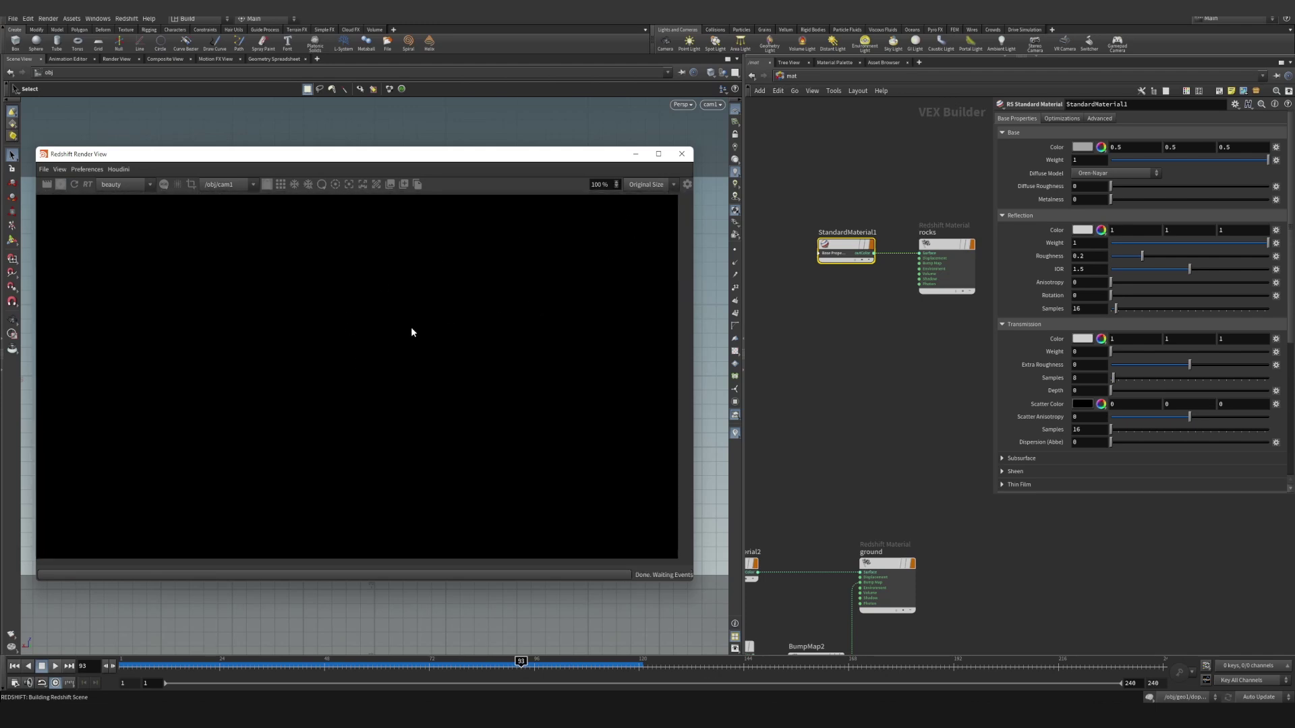
scroll(411, 332, "down", 3)
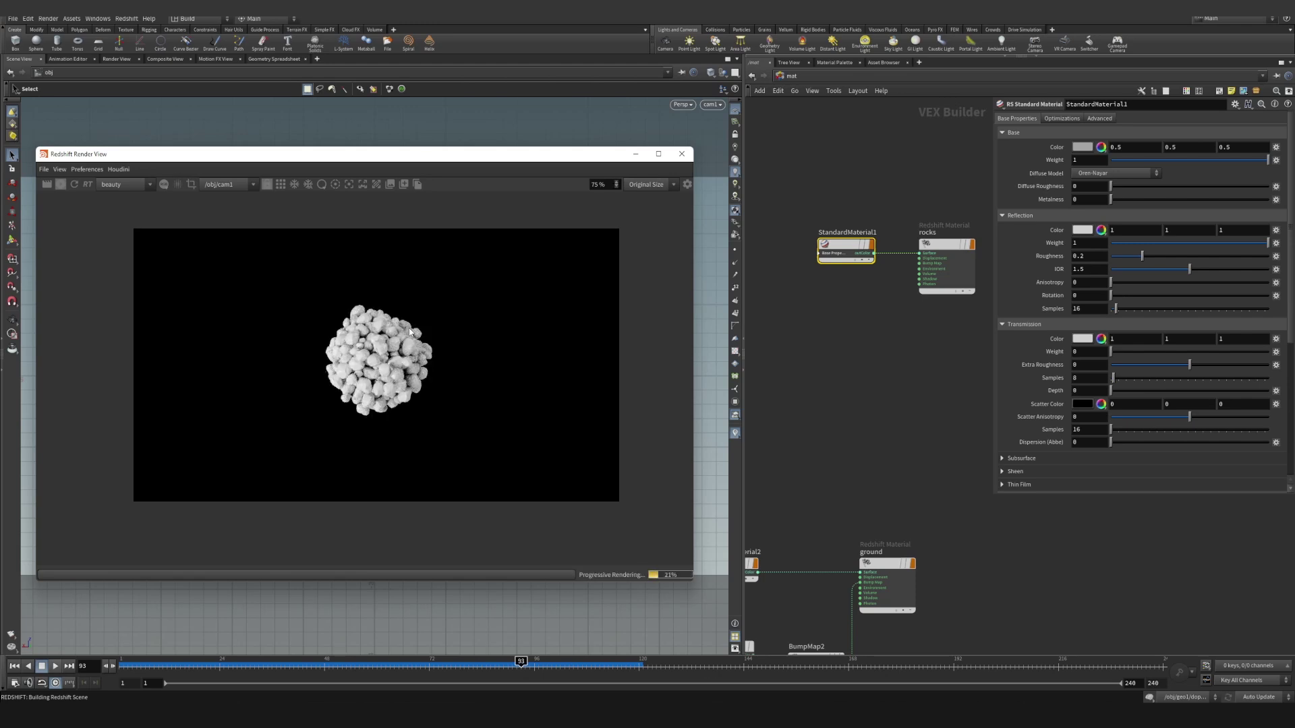
Add an RS Texture node near the standard material and load wgosajs_4K_Albedo.jpg into it.
middle_click_drag(848, 346, 861, 388)
scroll(821, 370, "up", 1)
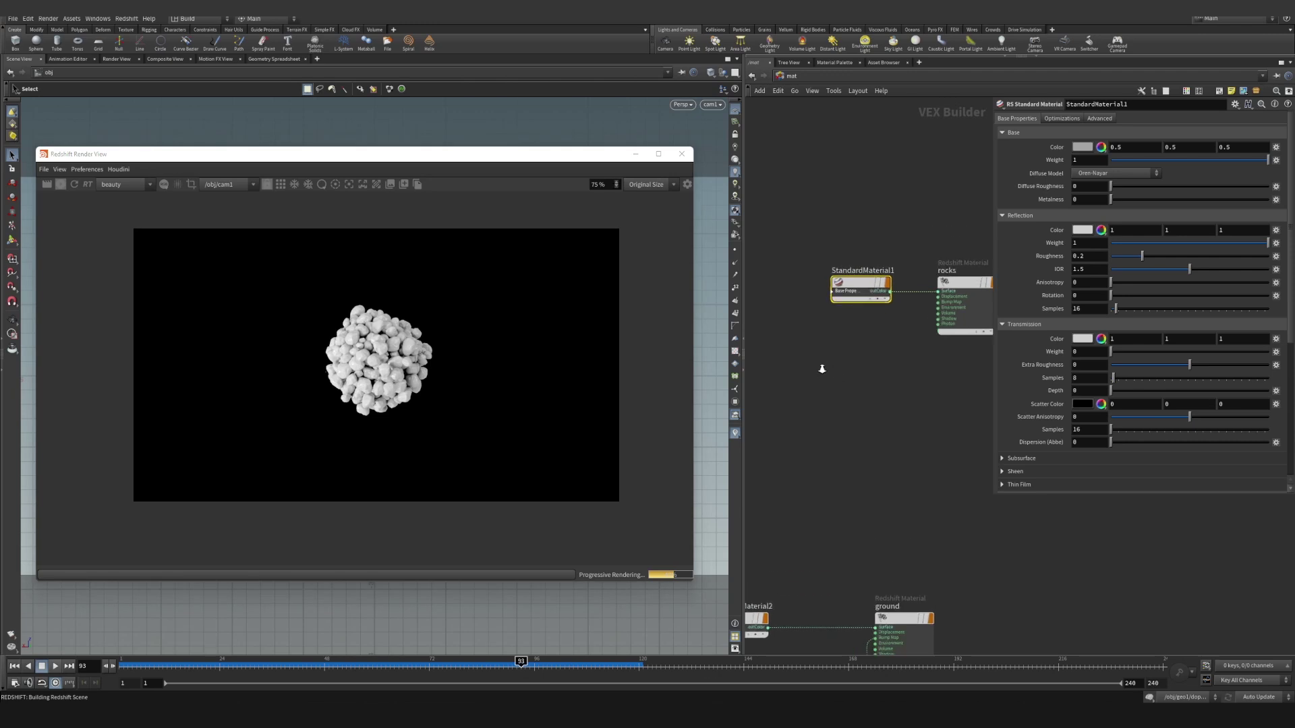
key("Tab")
type("tex")
key("Return")
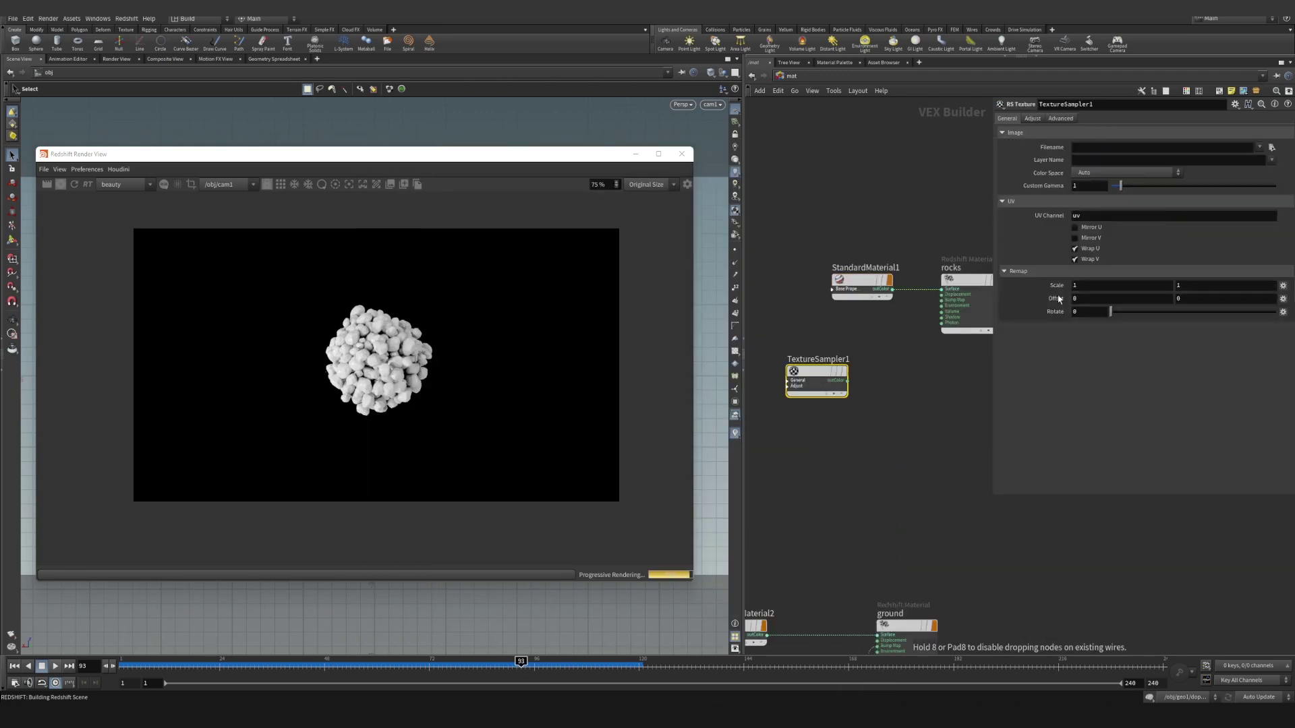
left_click(1272, 147)
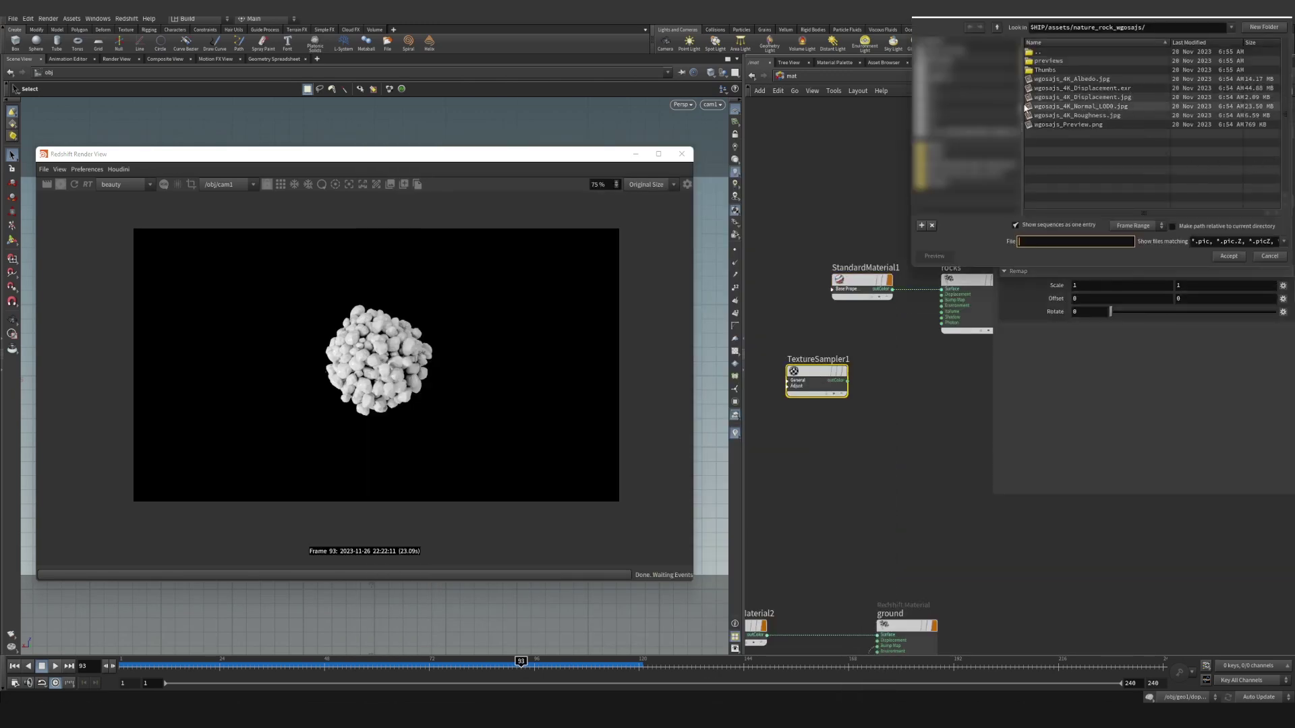
double_click(1082, 79)
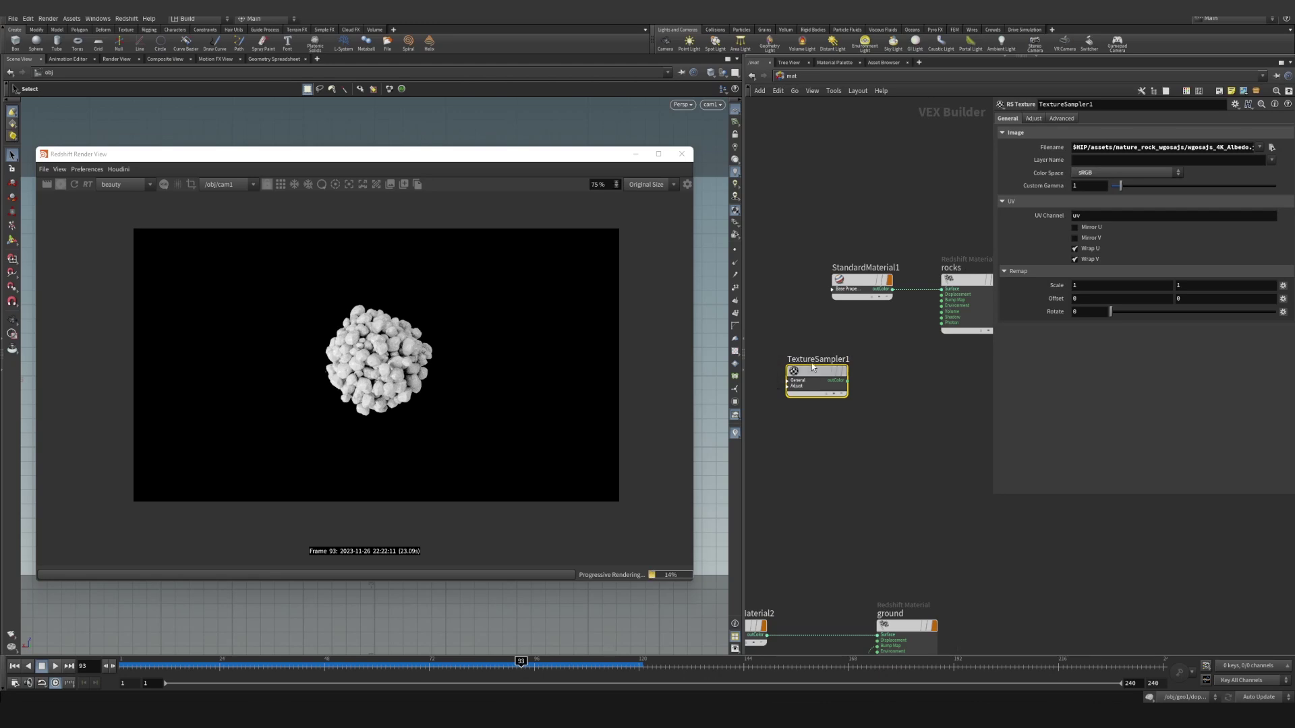
Place the albedo texture node above StandardMaterial1 and connect it to the base_color input.
left_click_drag(811, 367, 863, 285)
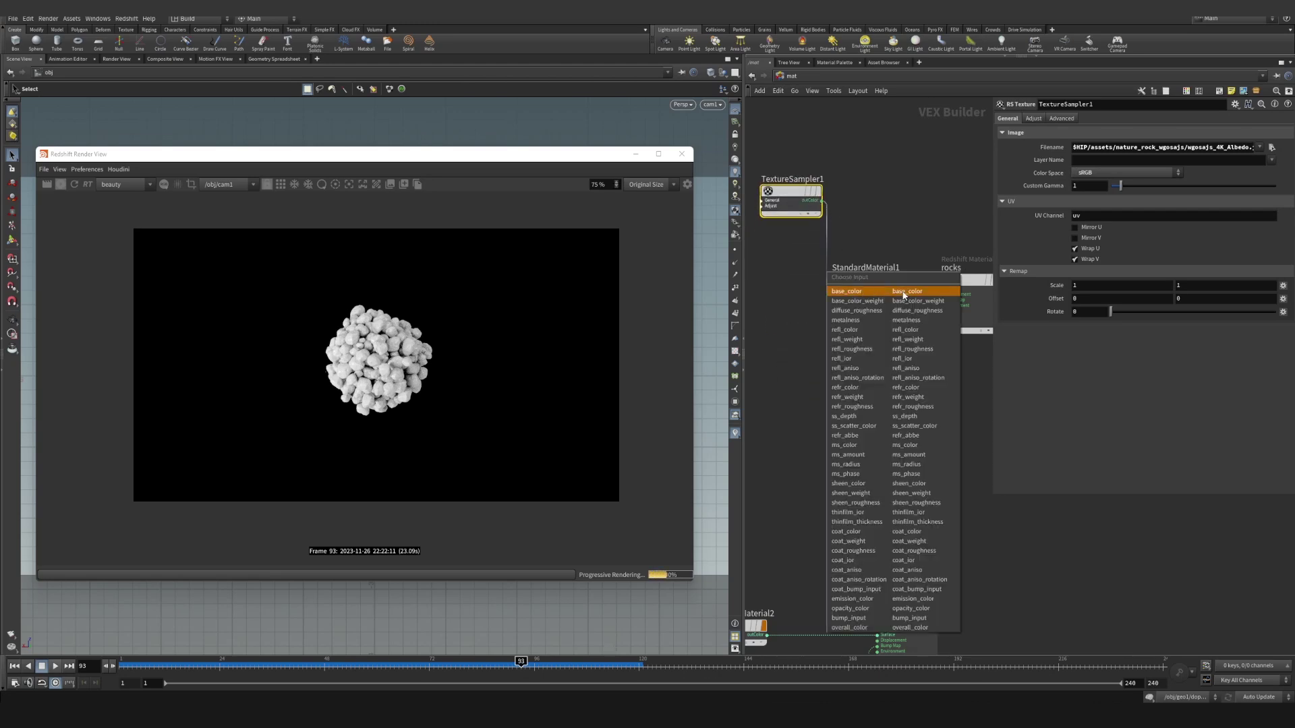
left_click(904, 291)
middle_click_drag(904, 294, 961, 285)
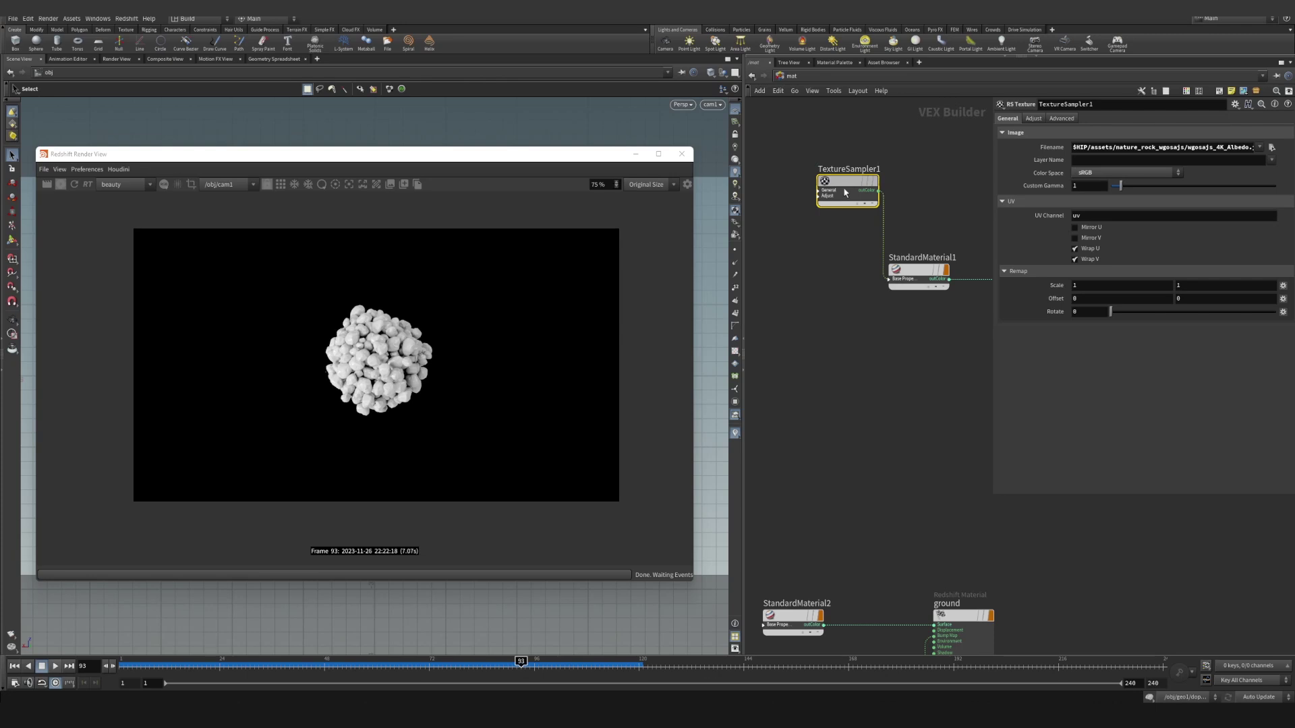
Duplicate the albedo texture node below the original and load wgosajs_4K_Roughness.jpg into the copy.
left_click_drag(845, 193, 810, 307, "alt")
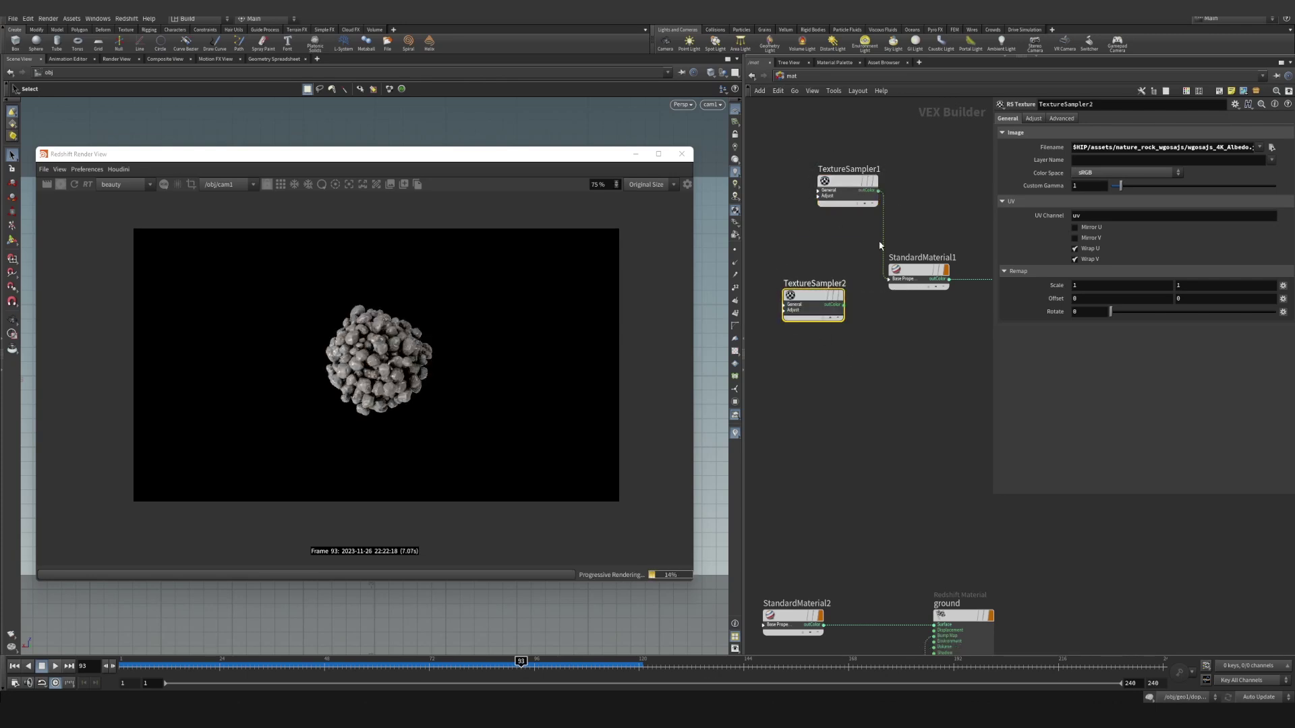
left_click(1271, 148)
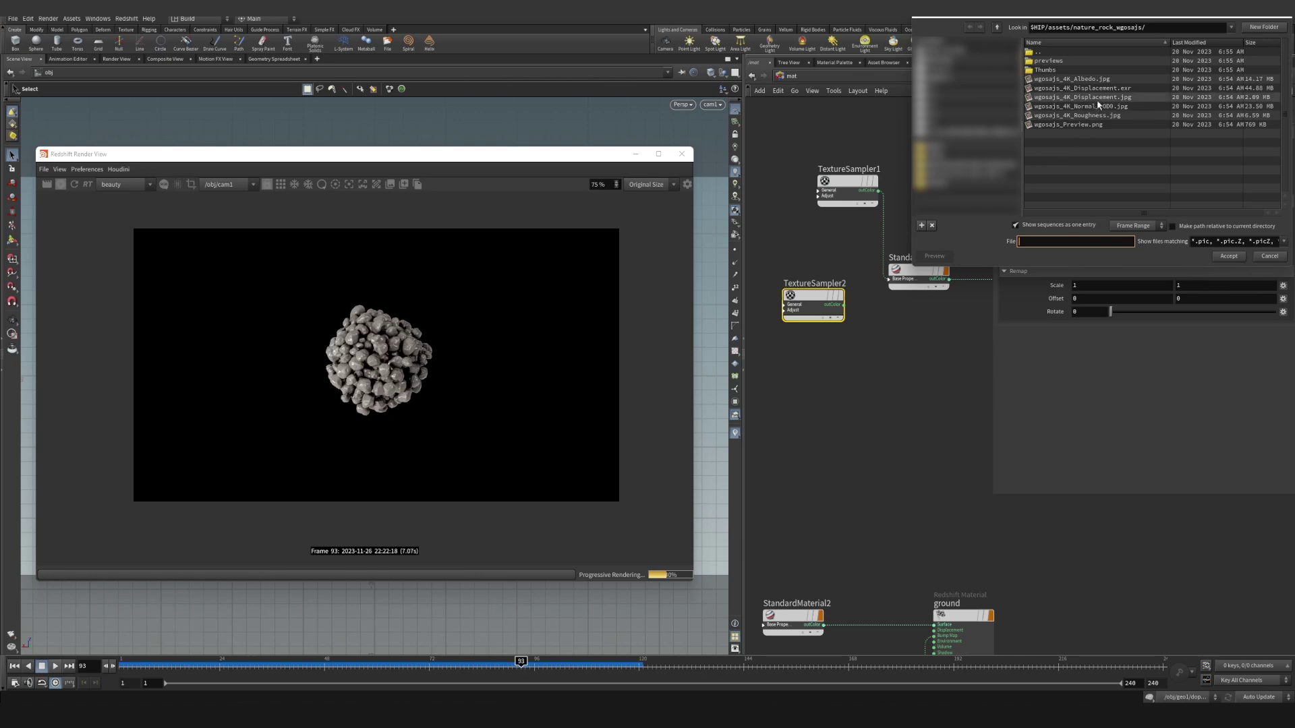
double_click(1090, 117)
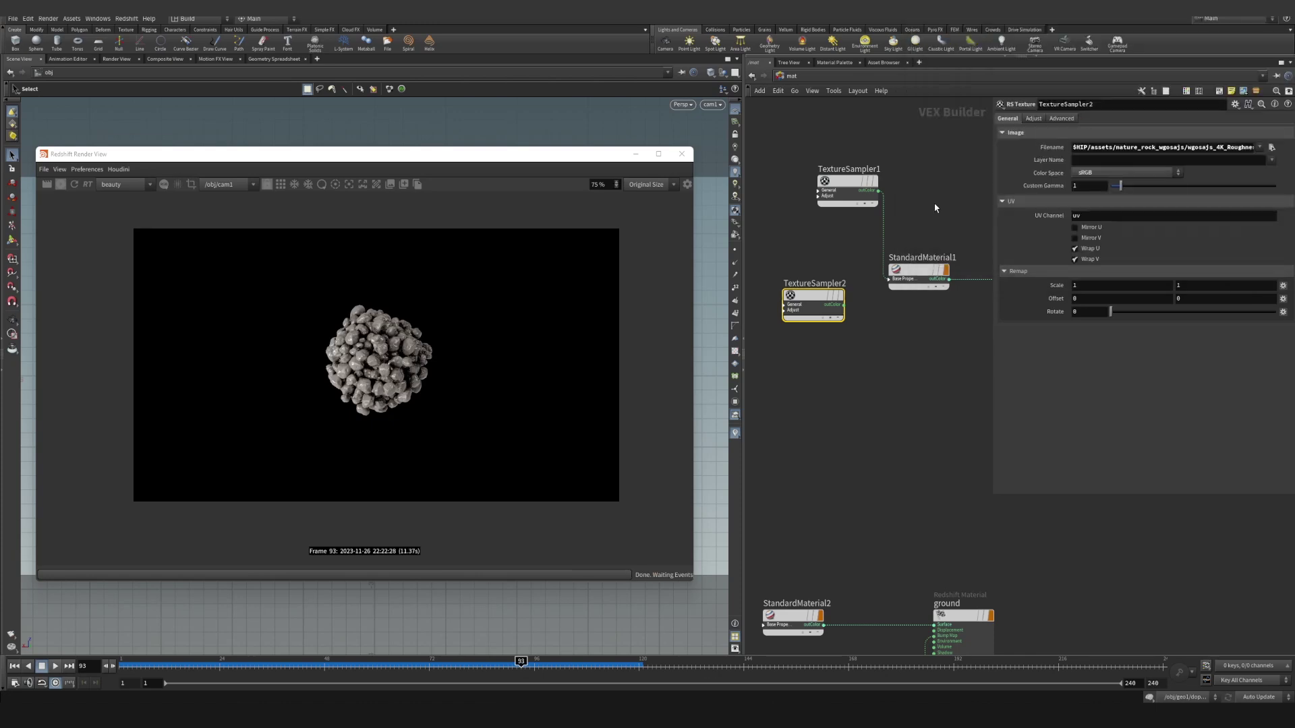
Connect the roughness texture to StandardMaterial1's refl_roughness input and check the rocks up close in the render.
left_click(844, 305)
left_click(906, 284)
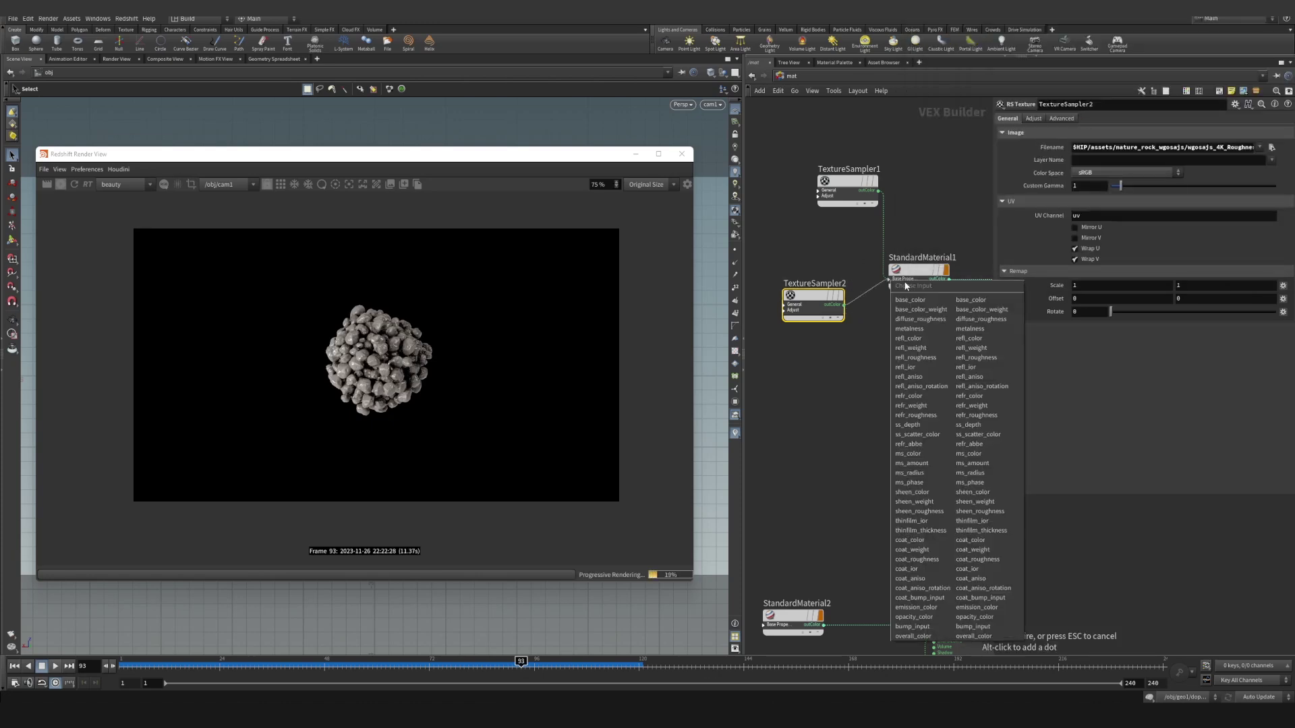
left_click(923, 357)
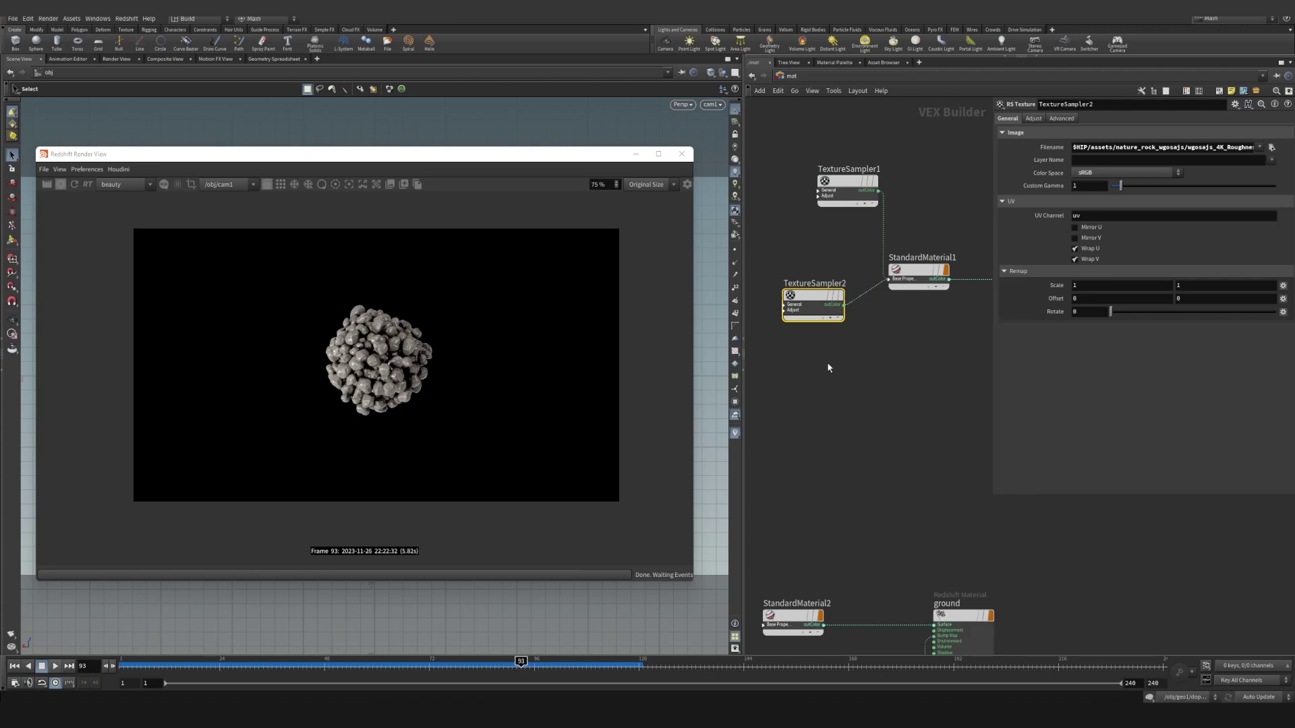
middle_click_drag(812, 355, 824, 329)
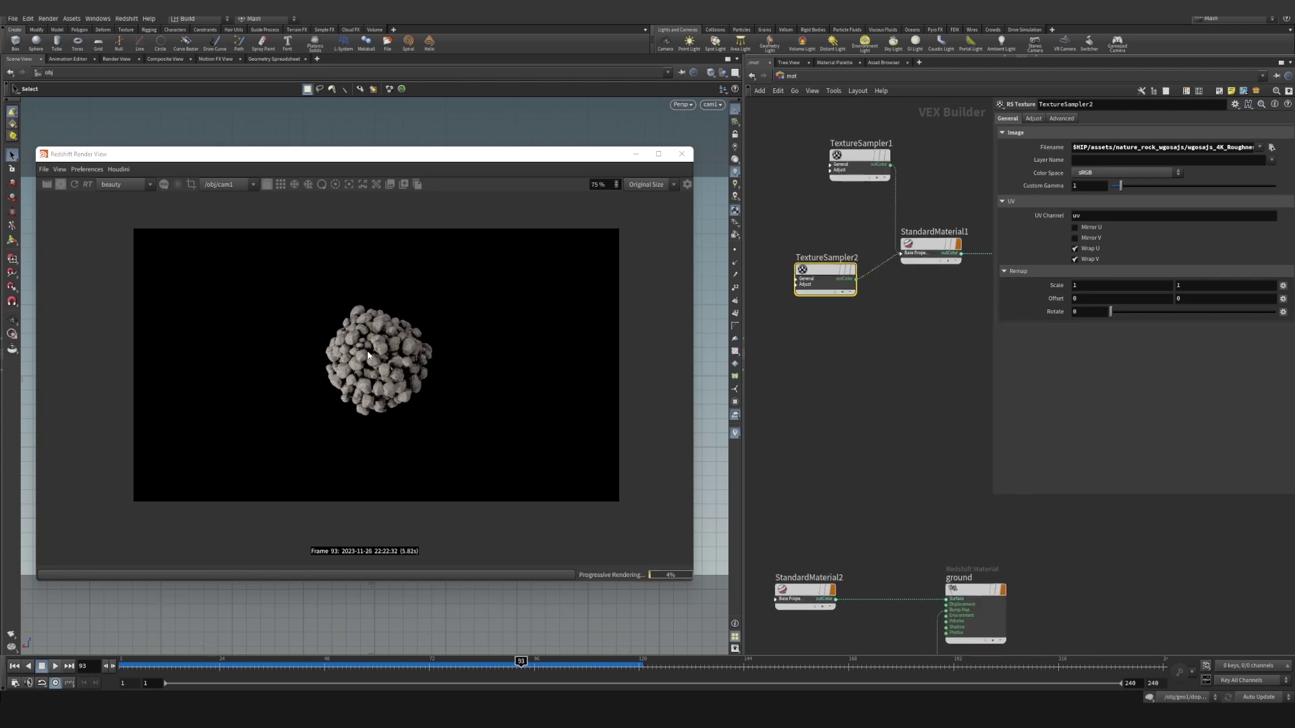
scroll(368, 355, "up", 4)
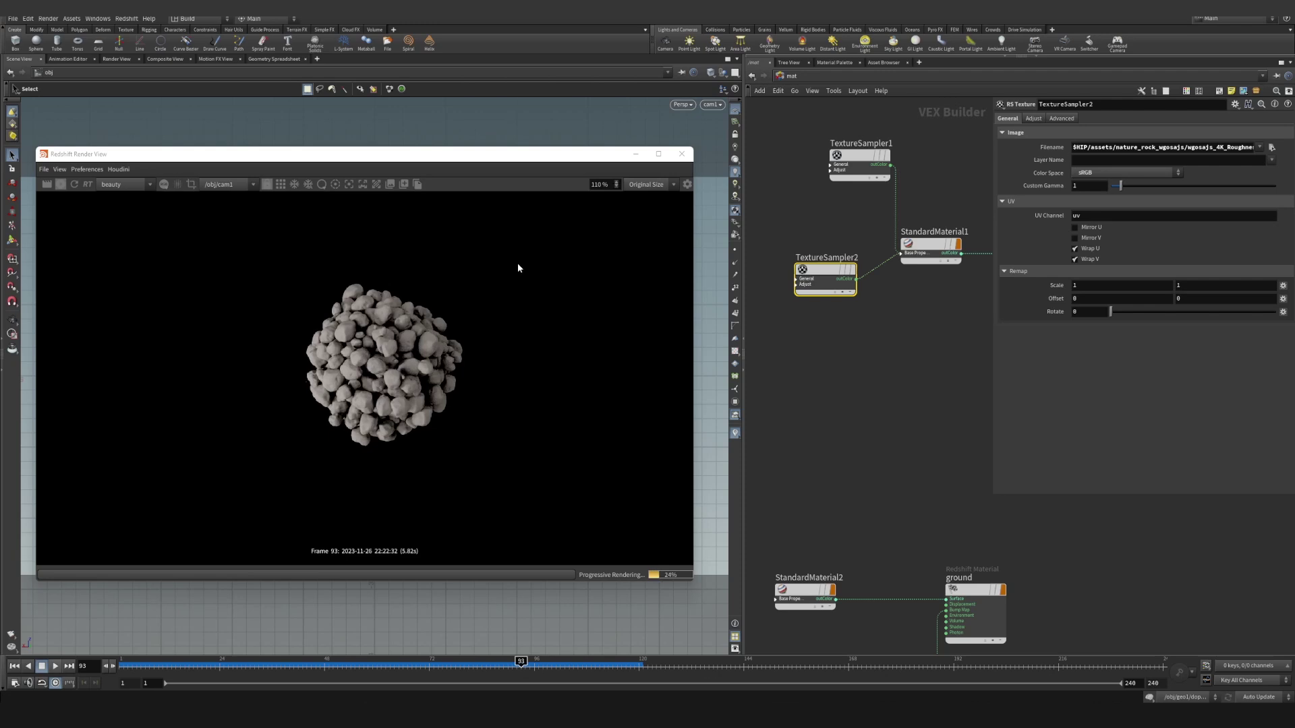
Duplicate the roughness texture node below the original and load wgosajs_4K_Displacement.jpg into the copy.
left_click_drag(824, 279, 822, 337, "alt")
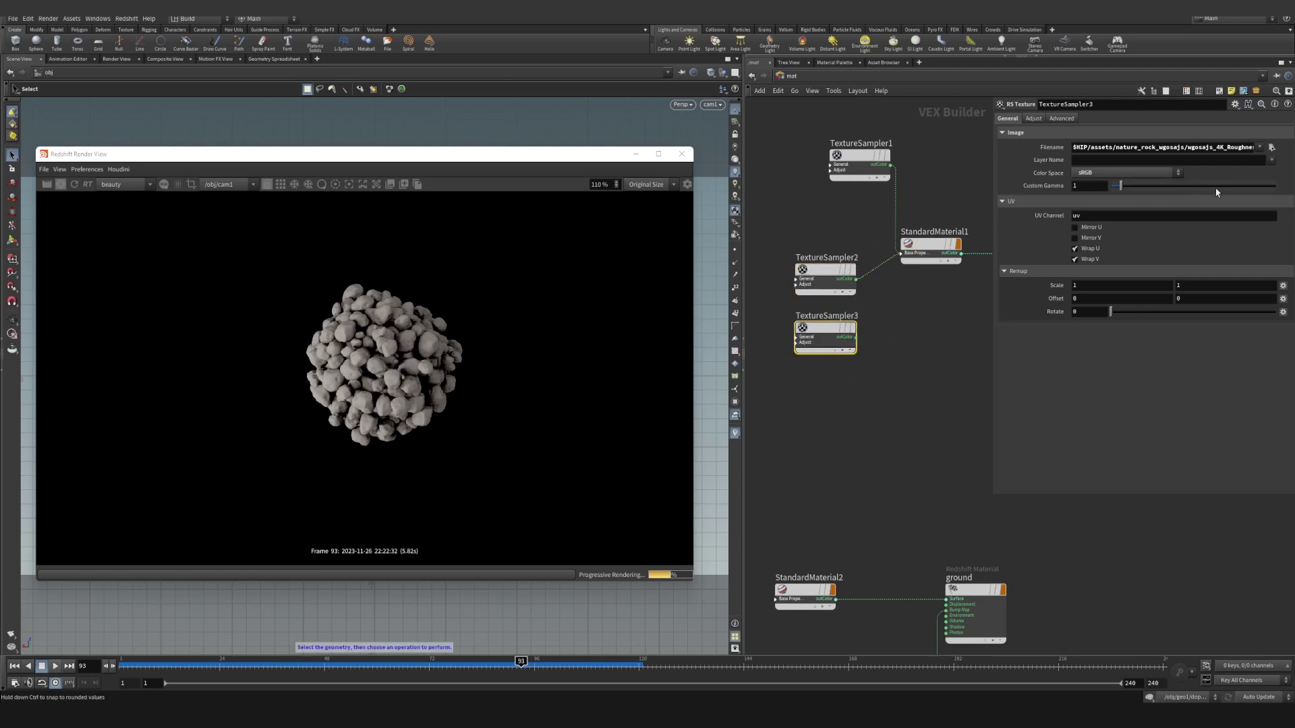
left_click(1272, 147)
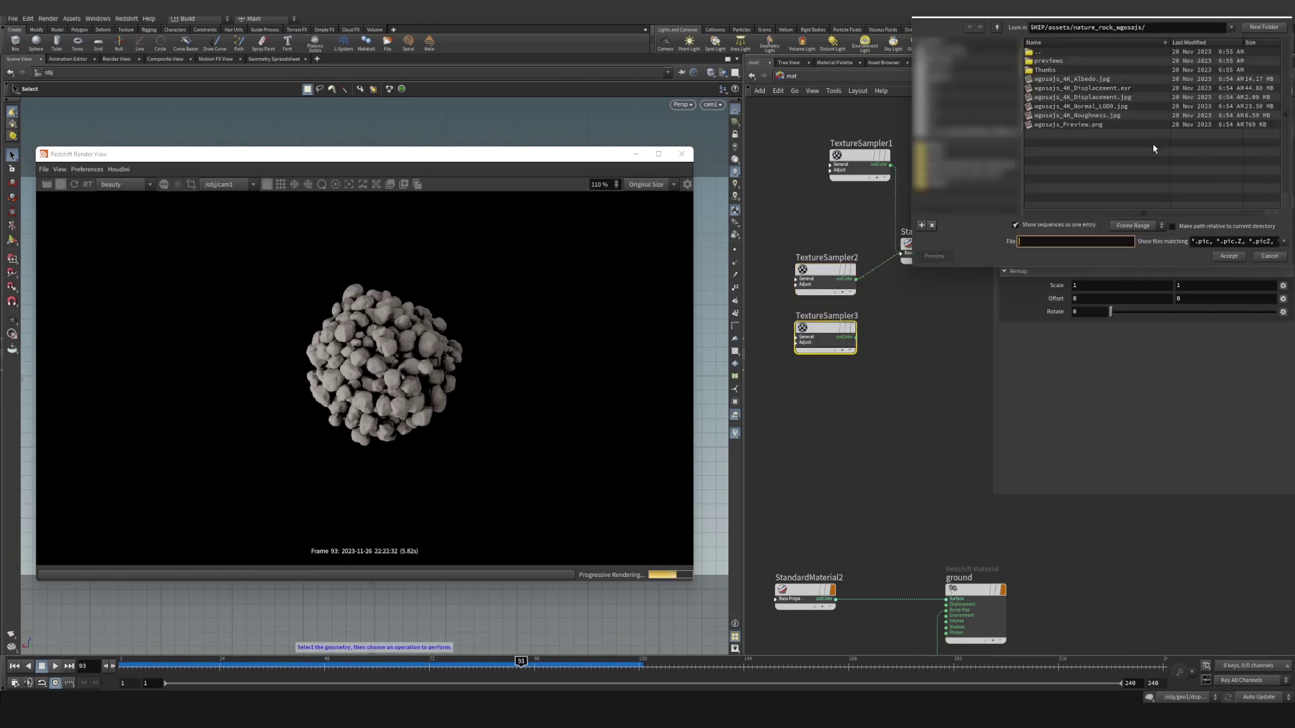
left_click(1134, 101)
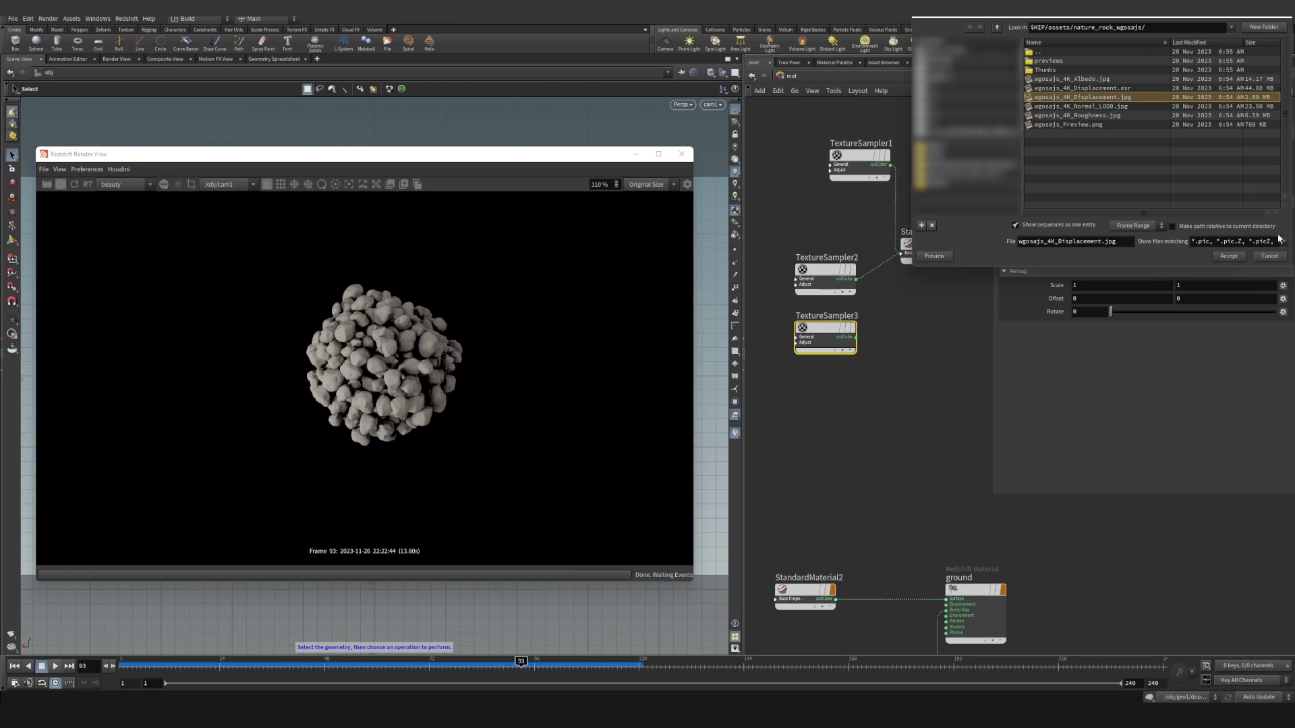
left_click(1229, 256)
Add an RS Bump Map node beside the displacement texture and connect the texture to its input.
middle_click_drag(928, 332, 876, 332)
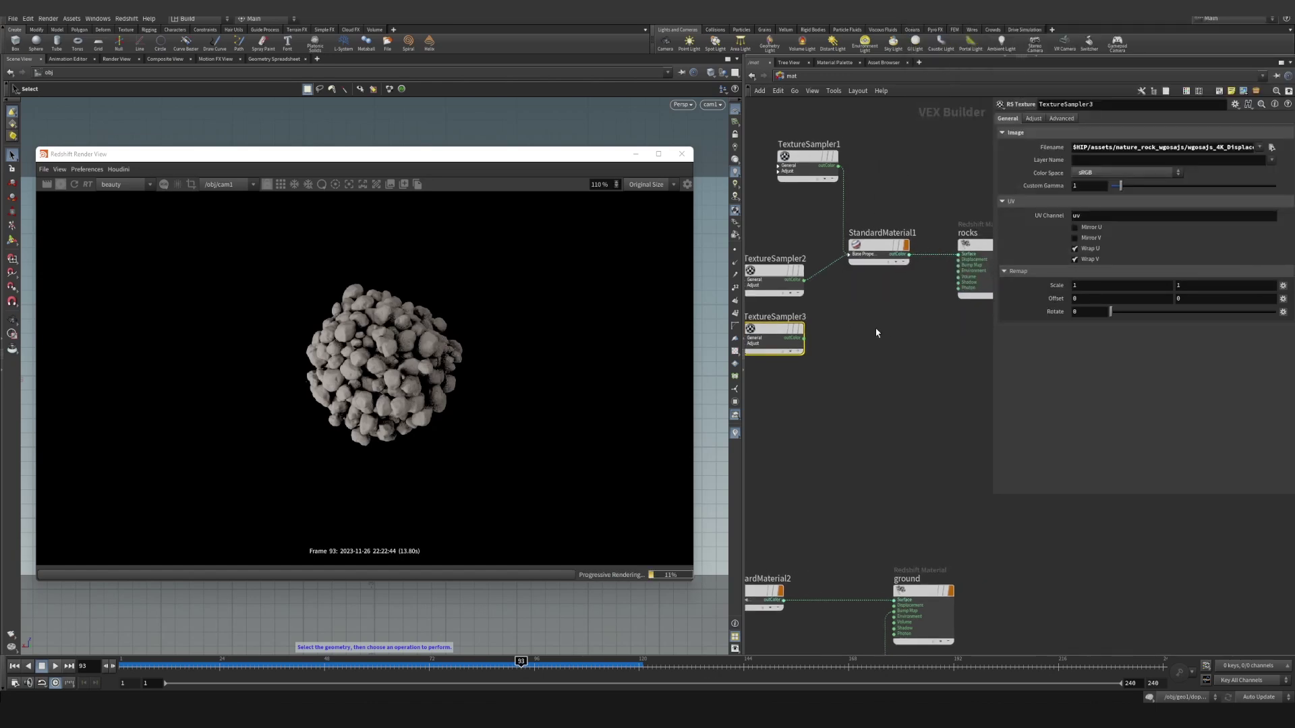
left_click(958, 345)
key("Tab")
type("rsbump")
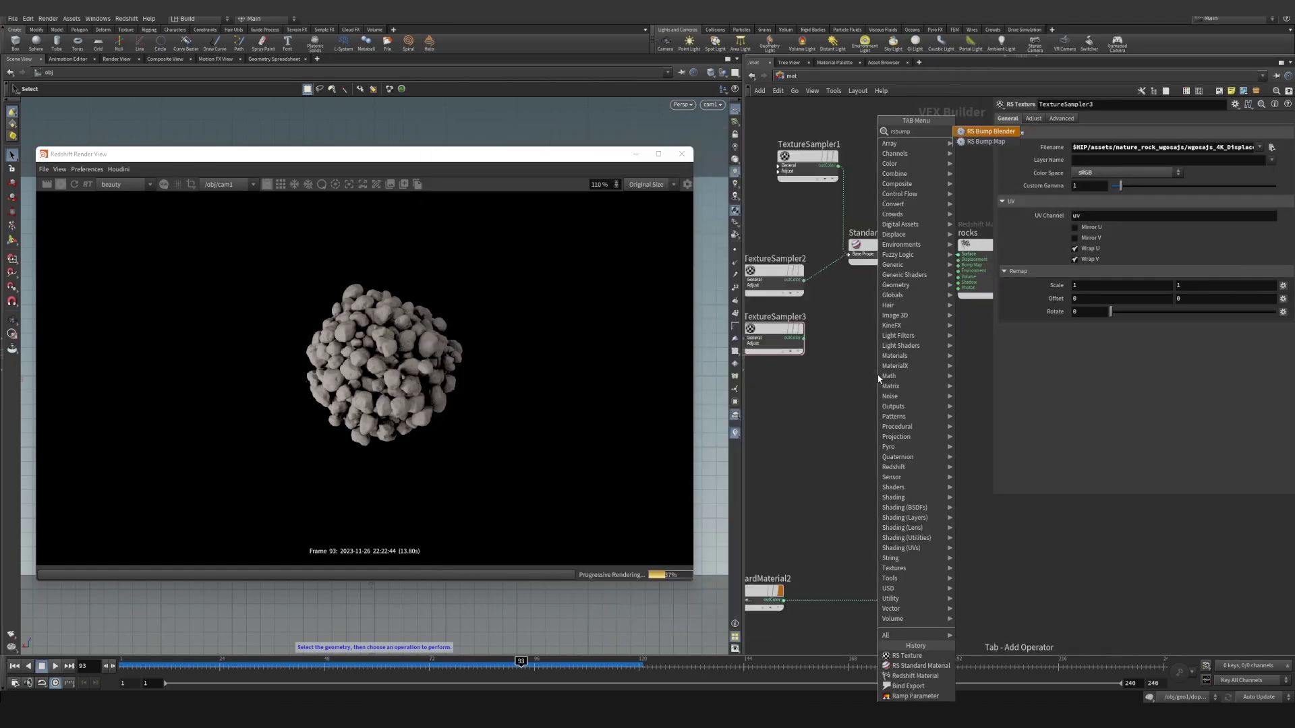
left_click(983, 142)
left_click(911, 346)
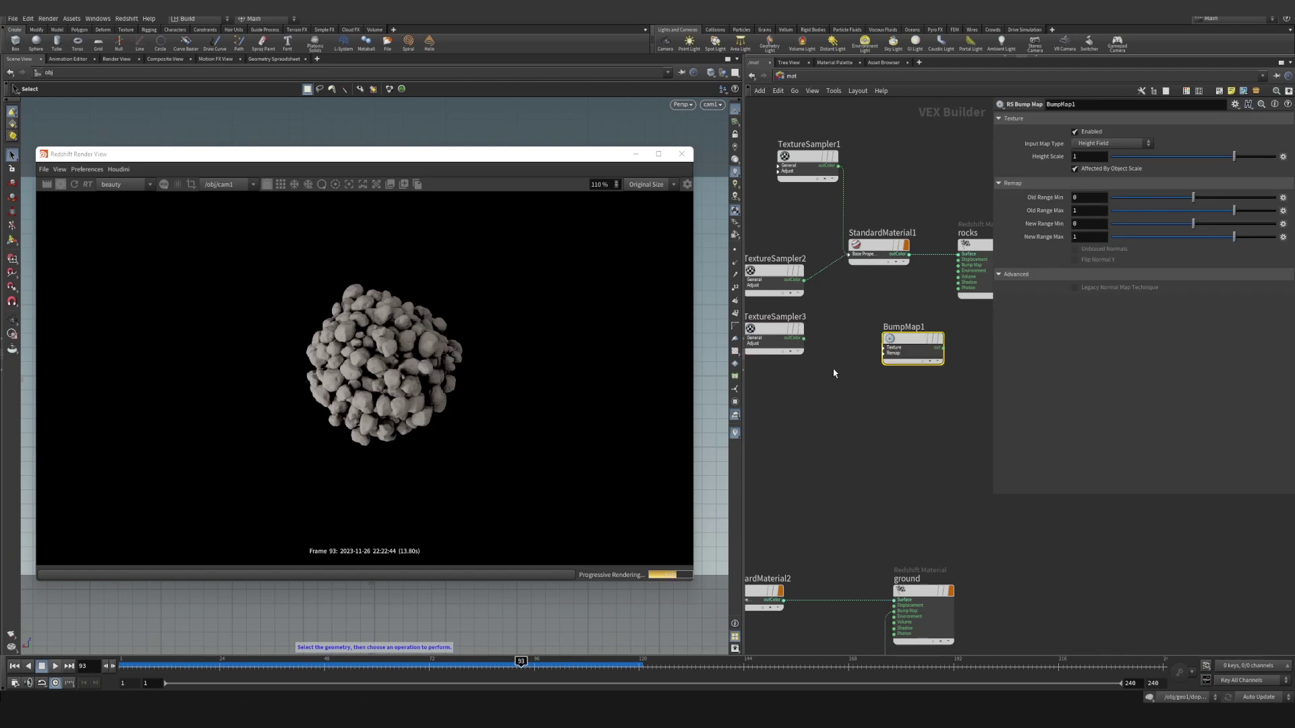
left_click_drag(804, 338, 884, 348)
Set BumpMap1's Height Scale to .01 and connect it to the rocks material's Bump Map input.
left_click_drag(1084, 156, 905, 172)
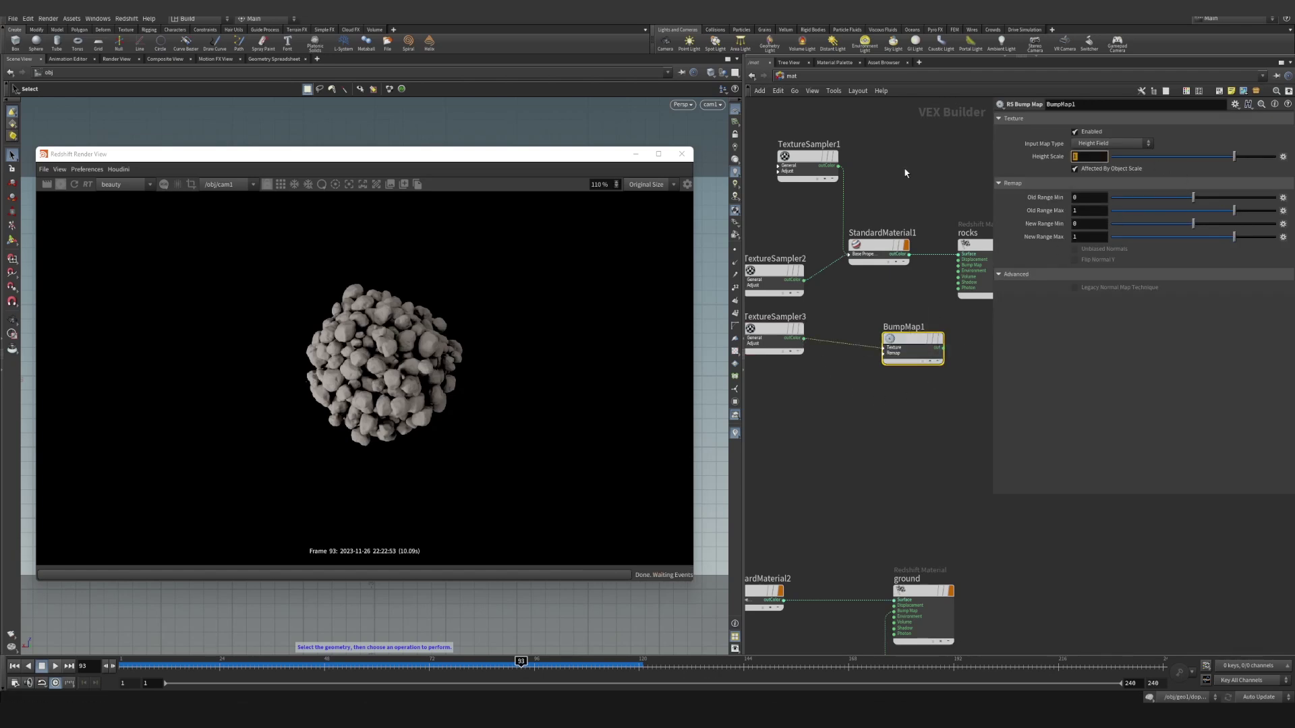
type(".01")
key("Return")
left_click(945, 348)
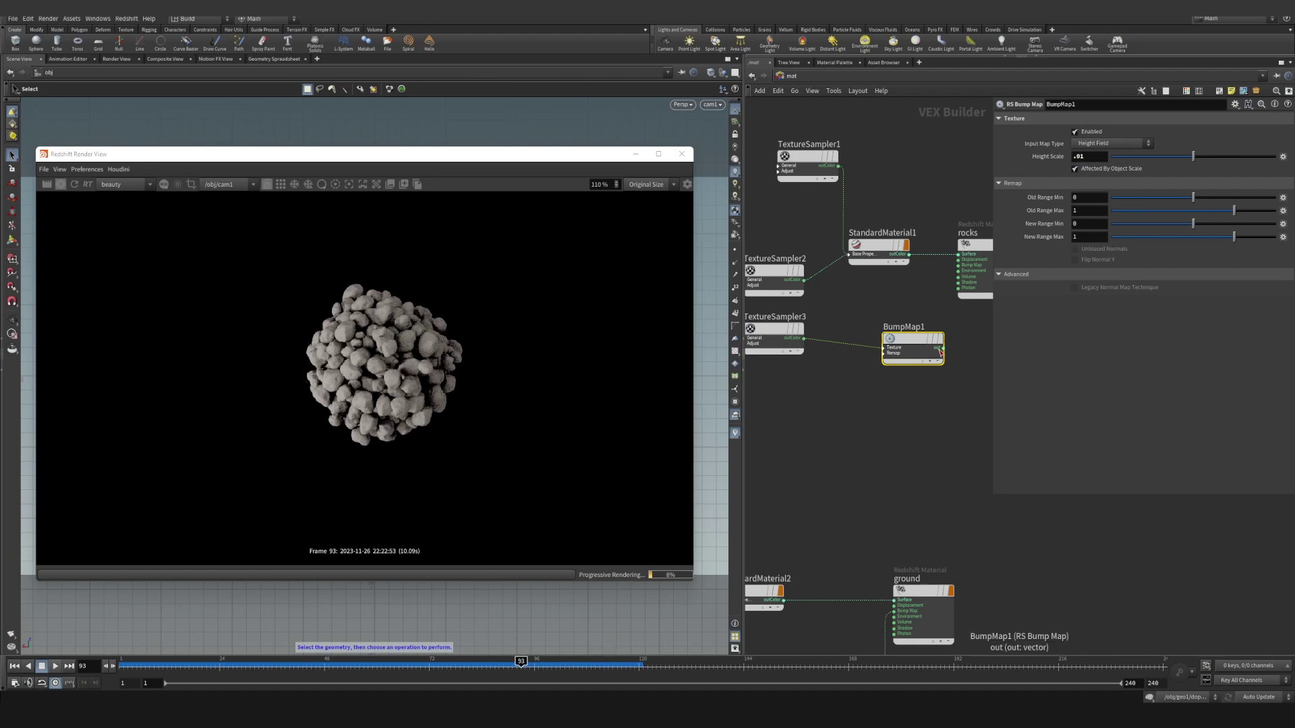
left_click(958, 265)
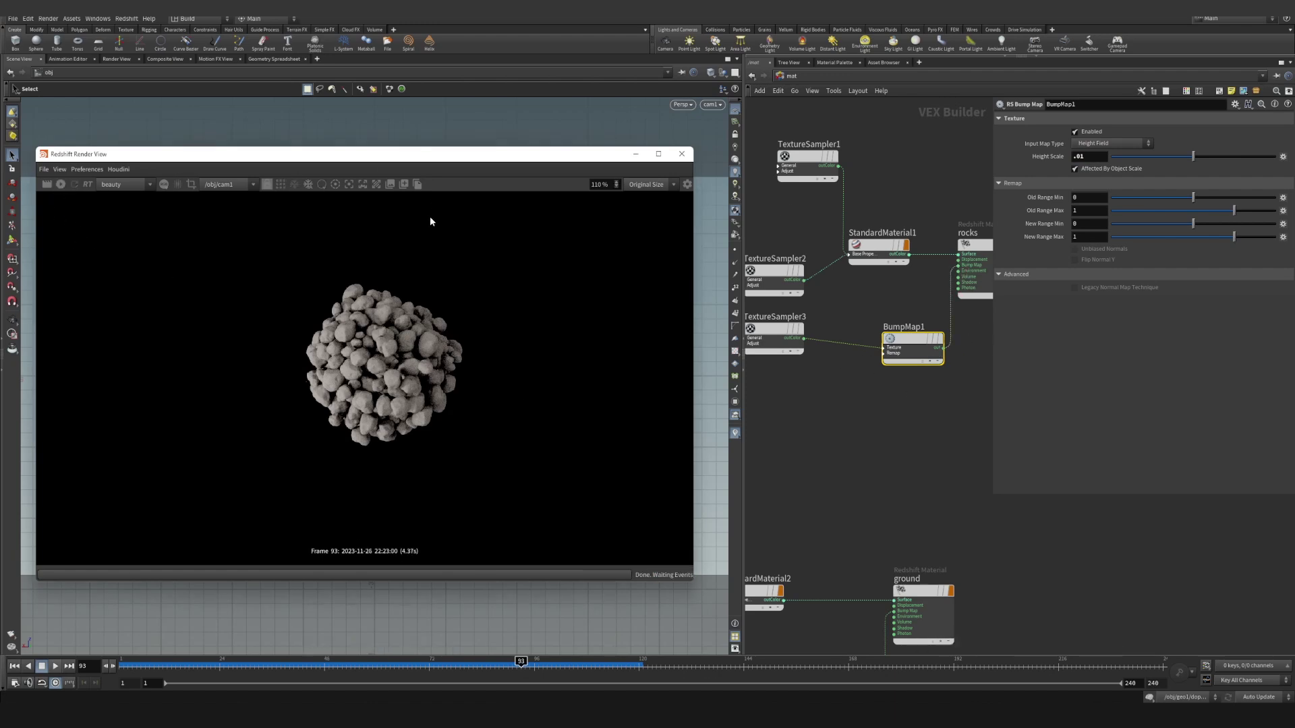
Go to the object level and review geo1's Redshift tessellation and displacement settings.
left_click(842, 76)
left_click(857, 124)
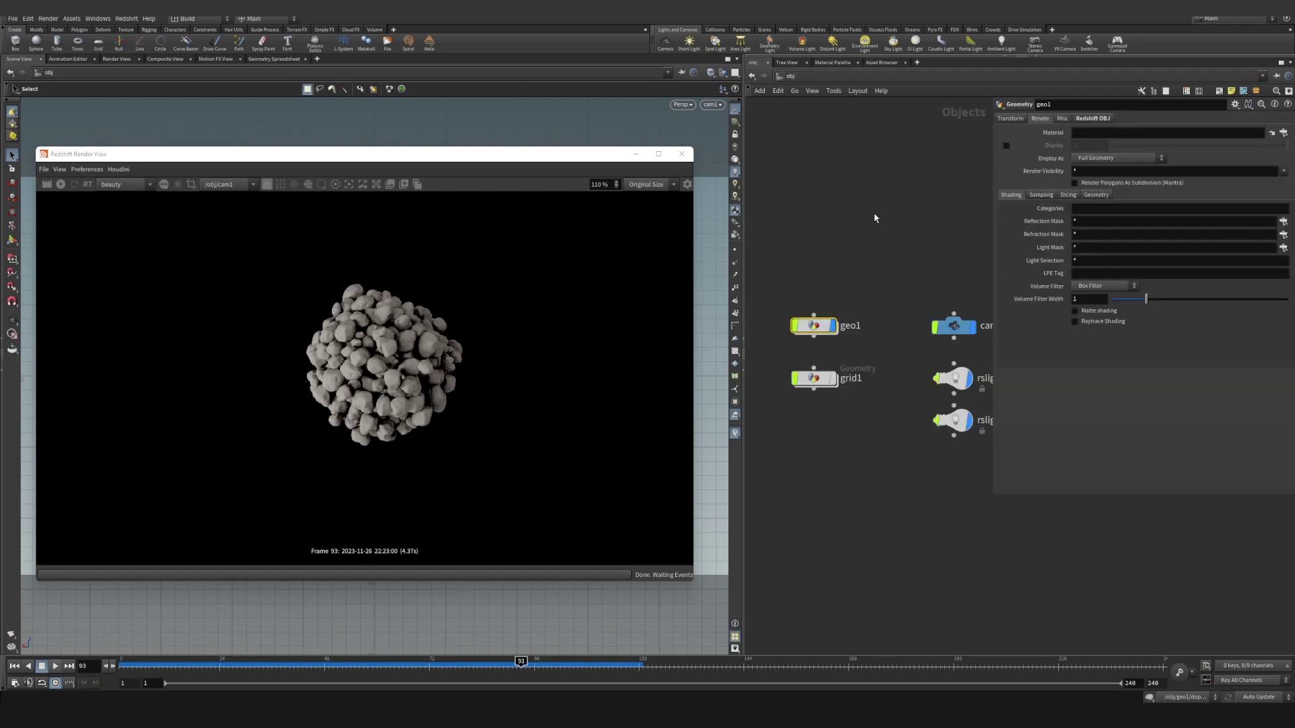
left_click(1088, 119)
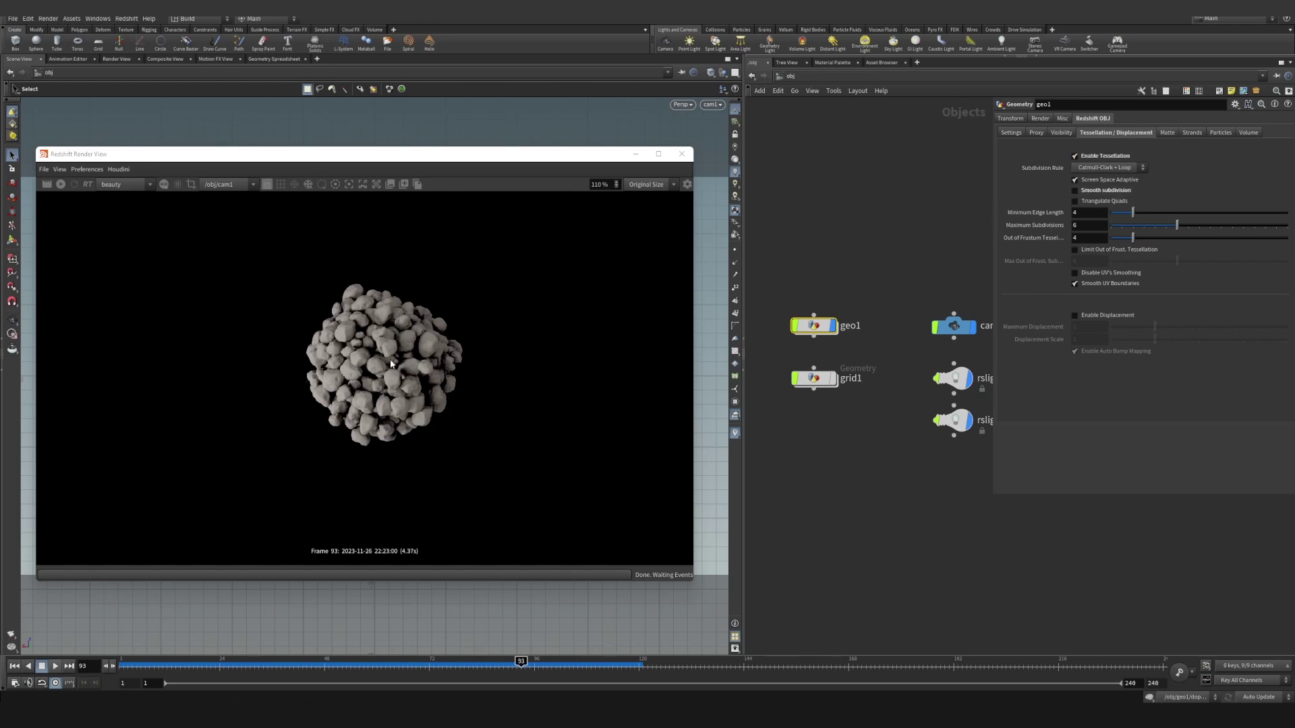
Return to the material network and spread out the nodes, moving BumpMap1 lower and TextureSampler1 farther from StandardMaterial1.
left_click(815, 76)
left_click(838, 117)
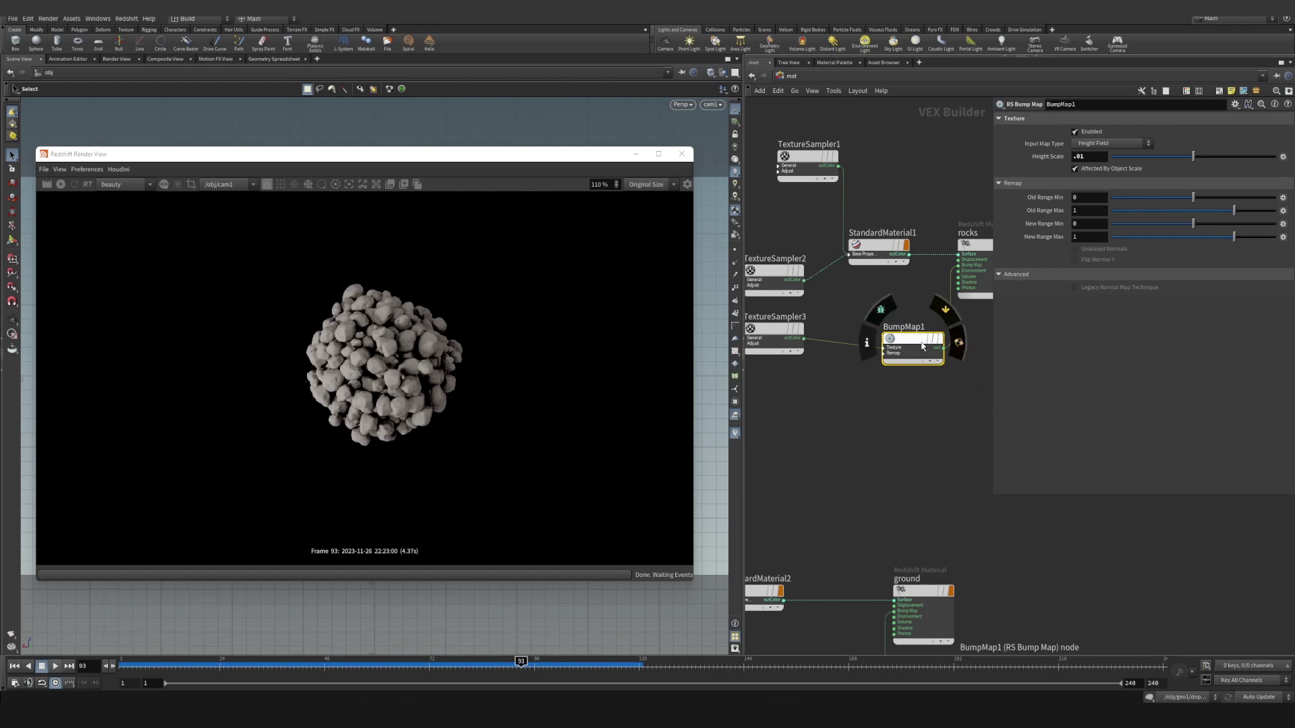
left_click_drag(921, 343, 867, 369)
middle_click_drag(860, 147, 905, 251)
left_click_drag(860, 263, 791, 227)
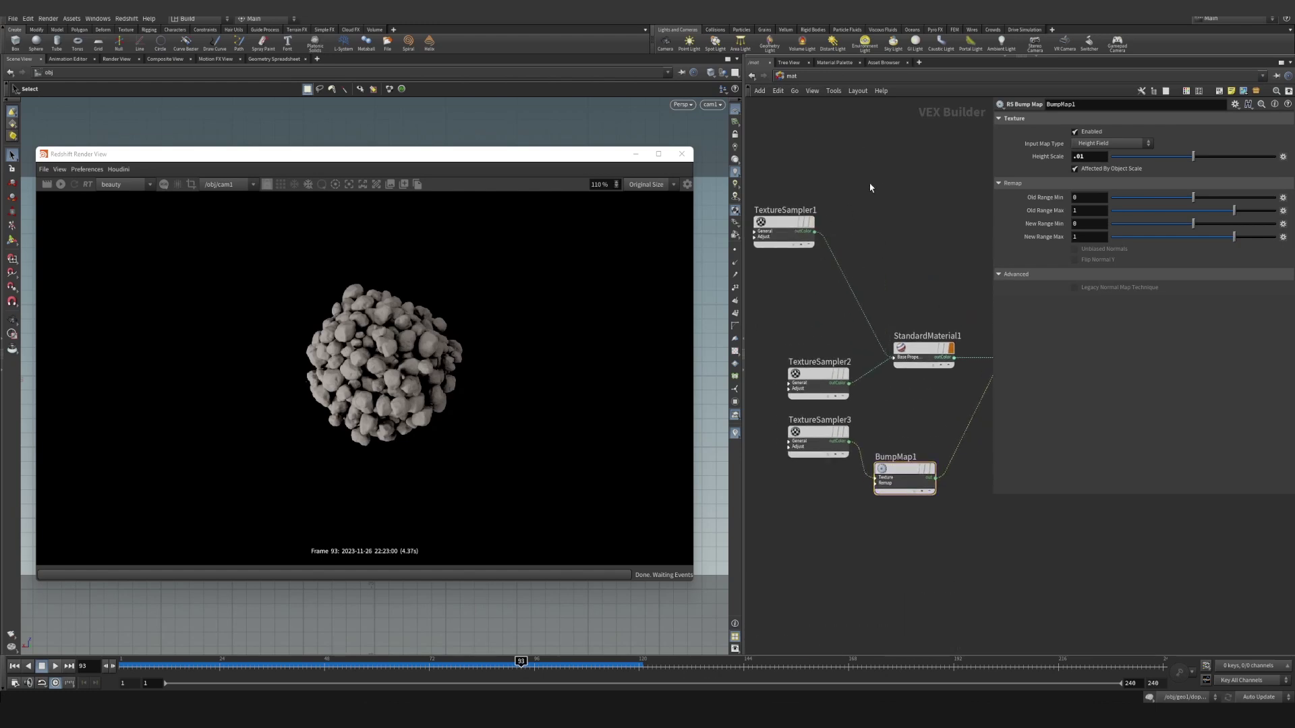
Insert an RS Color Correct node on the wire between TextureSampler1 and StandardMaterial1 and place it above the material.
key("Tab")
mouse_move(902, 183)
left_click(991, 151)
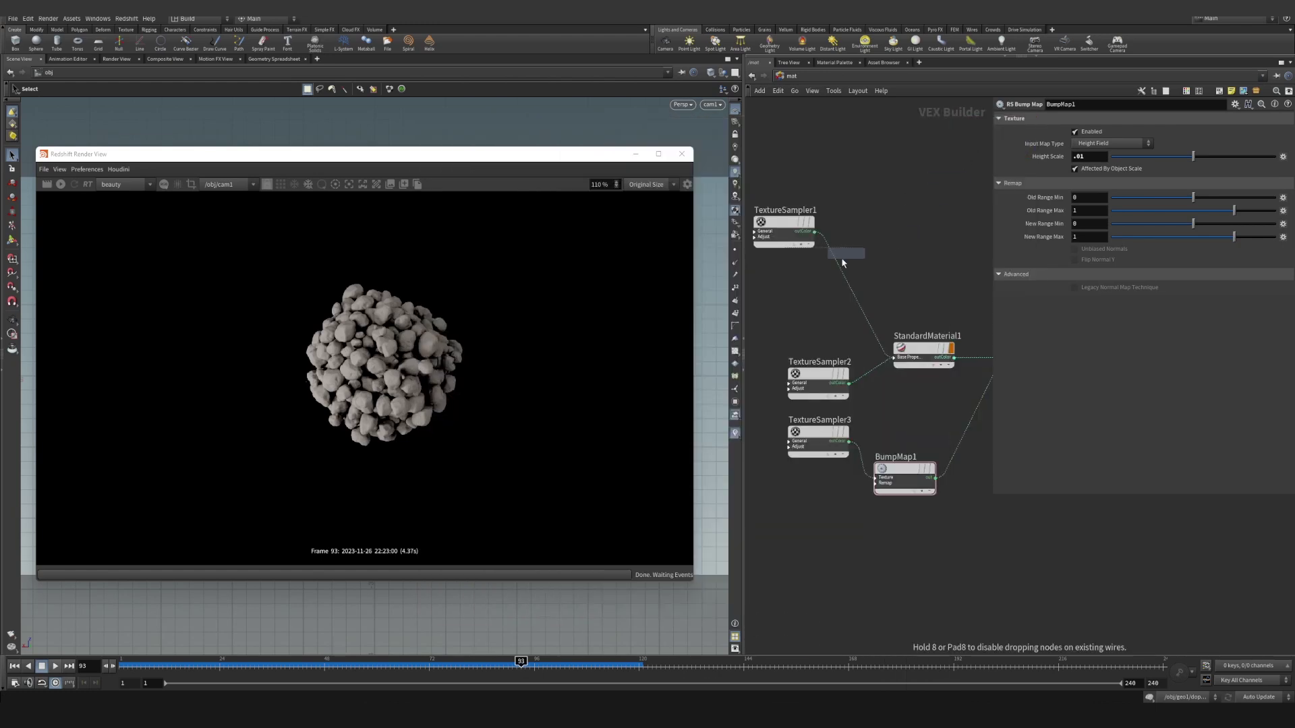
left_click(877, 269)
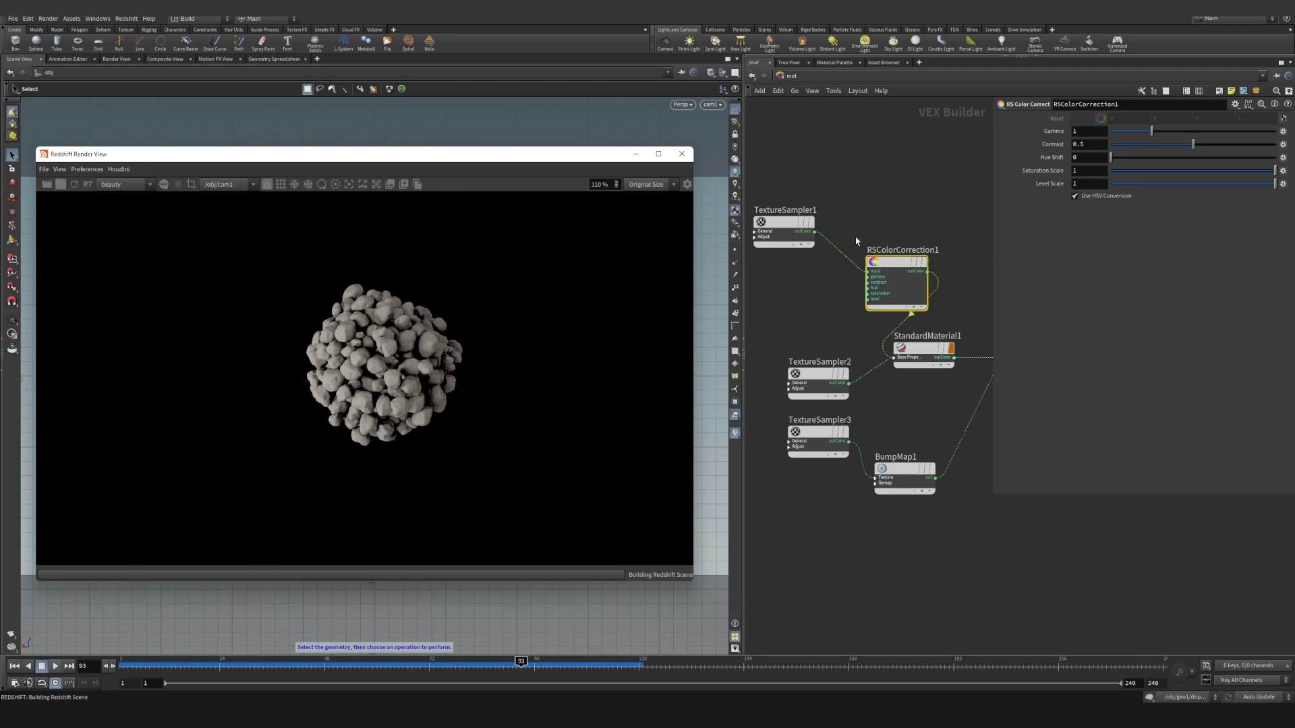
mouse_move(889, 262)
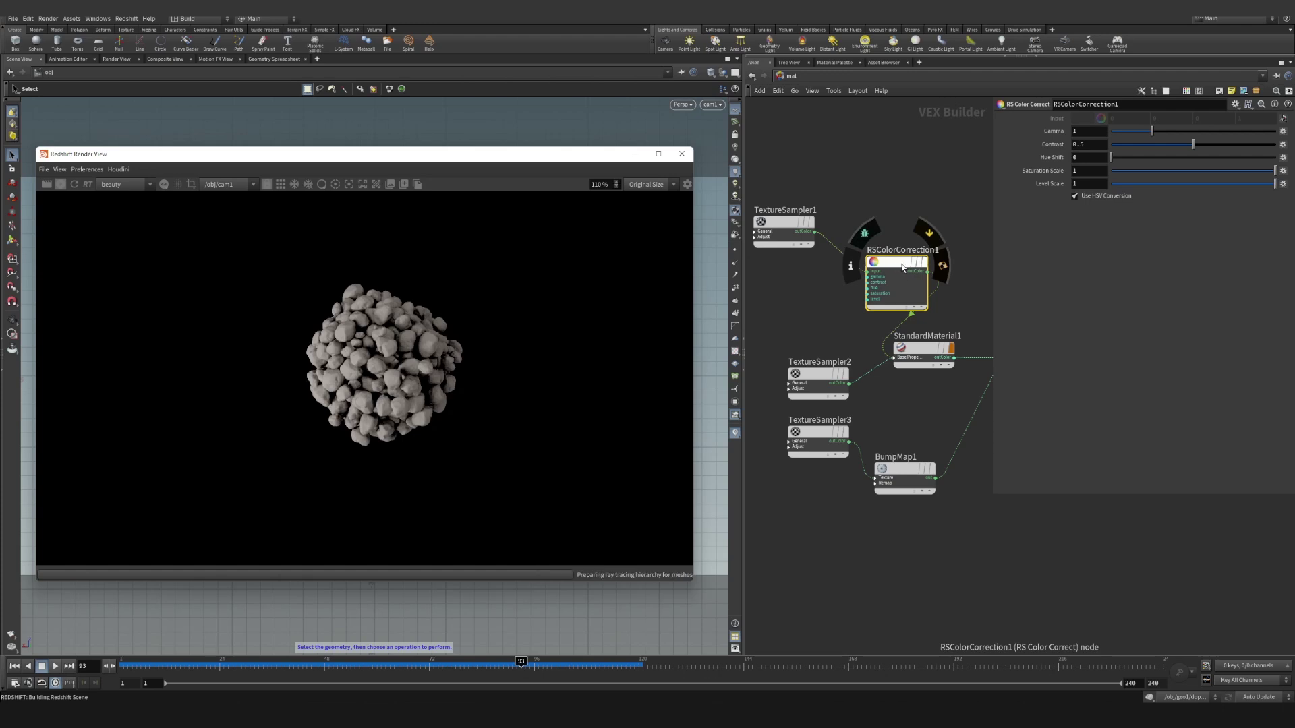
left_click_drag(902, 267, 880, 242)
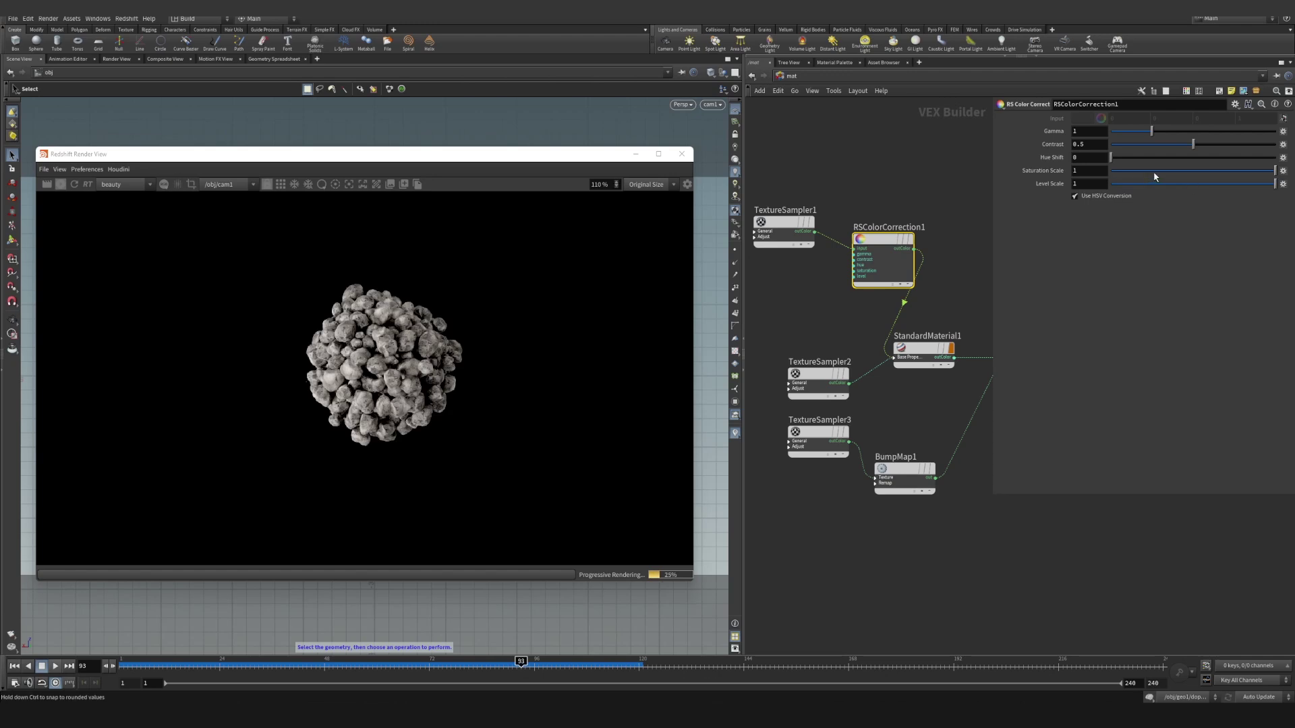
Try the color correction fully desaturated, and settle on a Saturation Scale of 0.342.
left_click_drag(1154, 173, 793, 177)
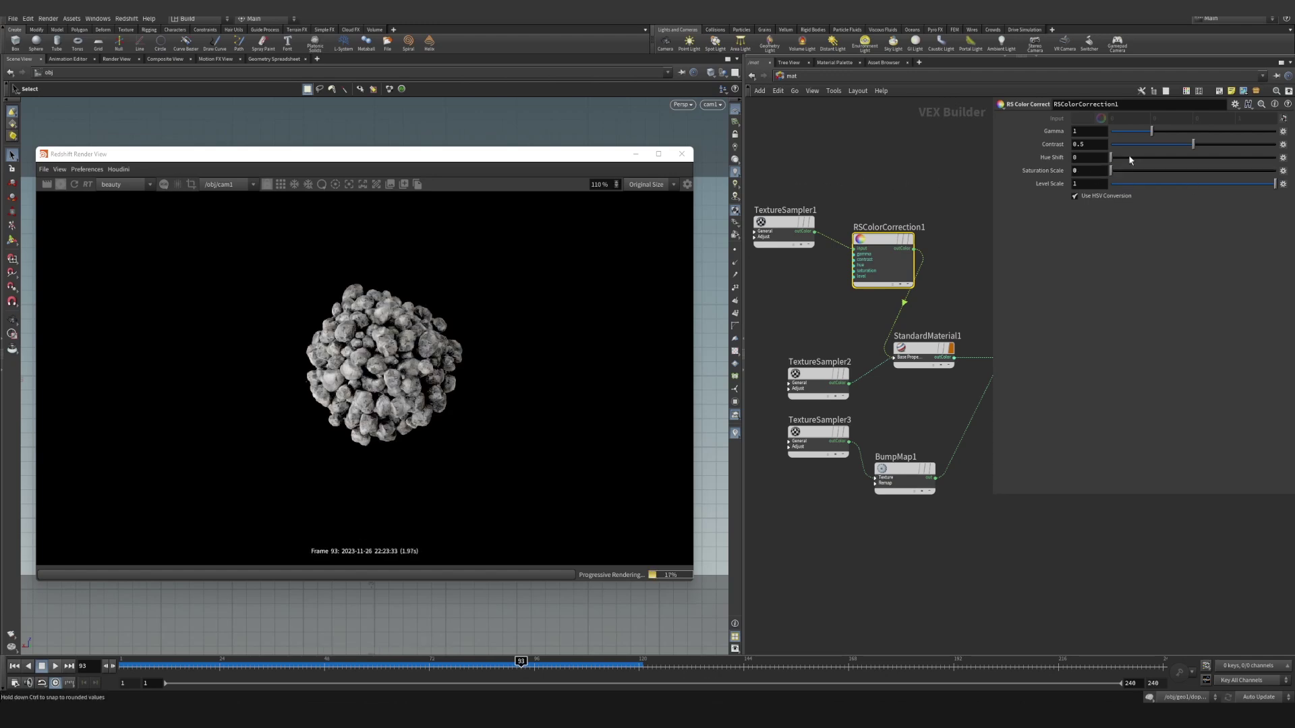
left_click(1146, 173)
left_click(1167, 171)
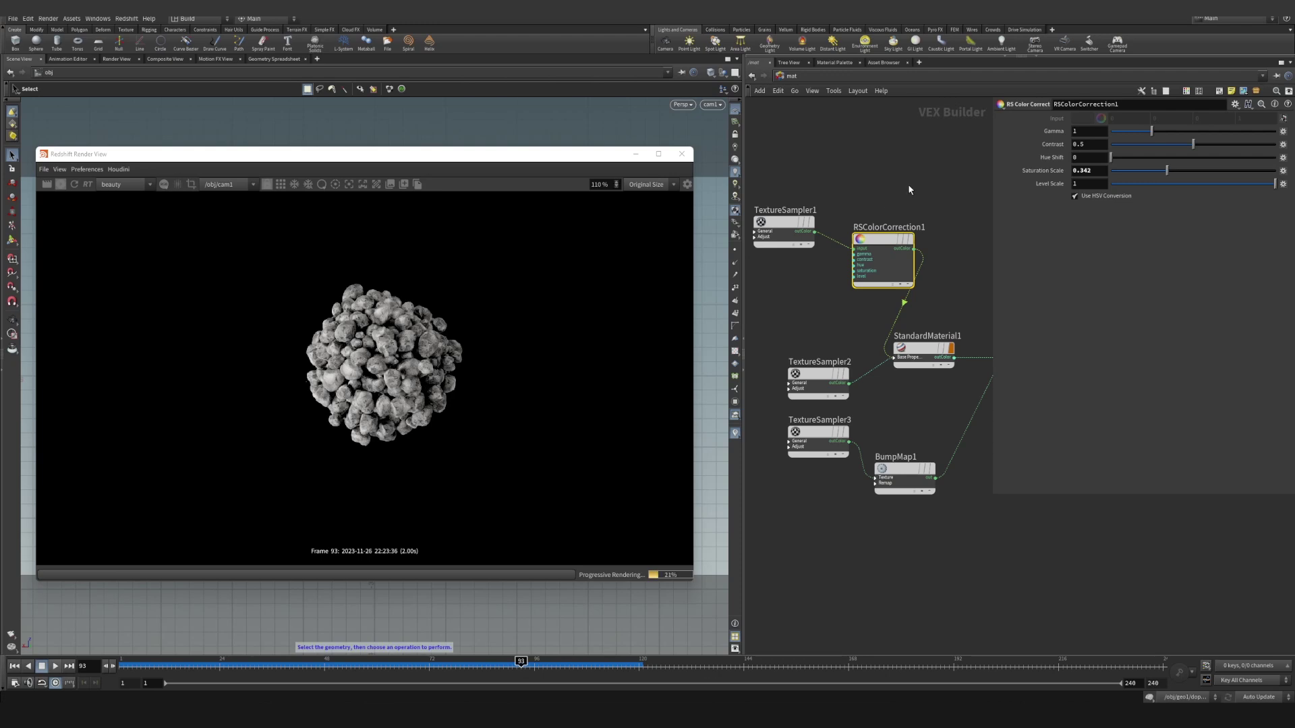
Go to the object level and turn on the display of grid1 so the ground renders.
scroll(872, 317, "down", 4)
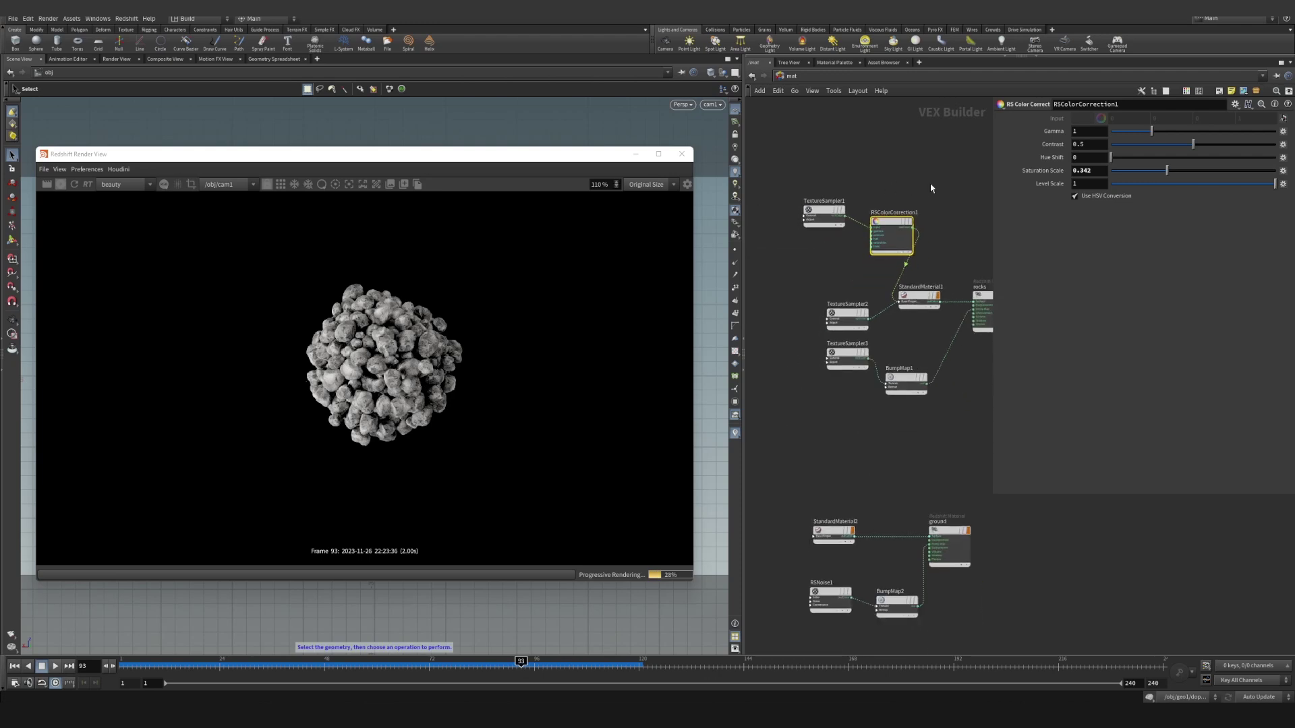
left_click(796, 80)
left_click(806, 126)
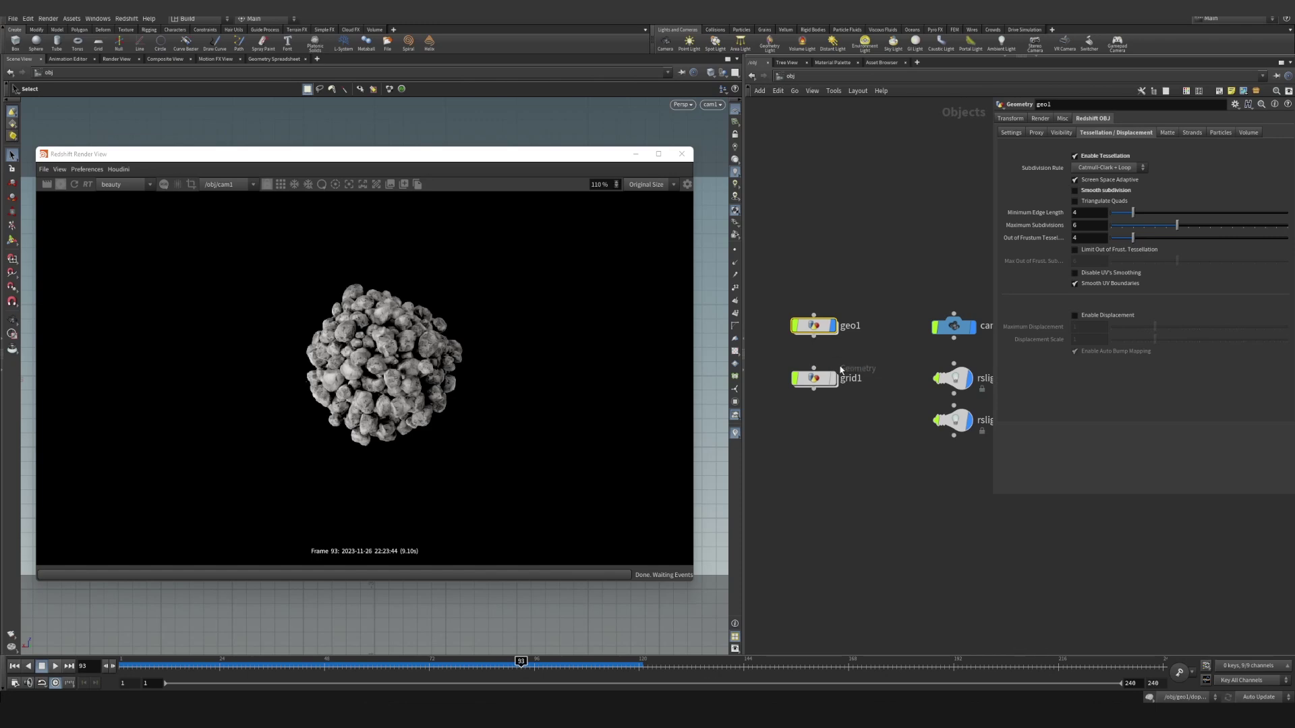
left_click(790, 76)
left_click(799, 124)
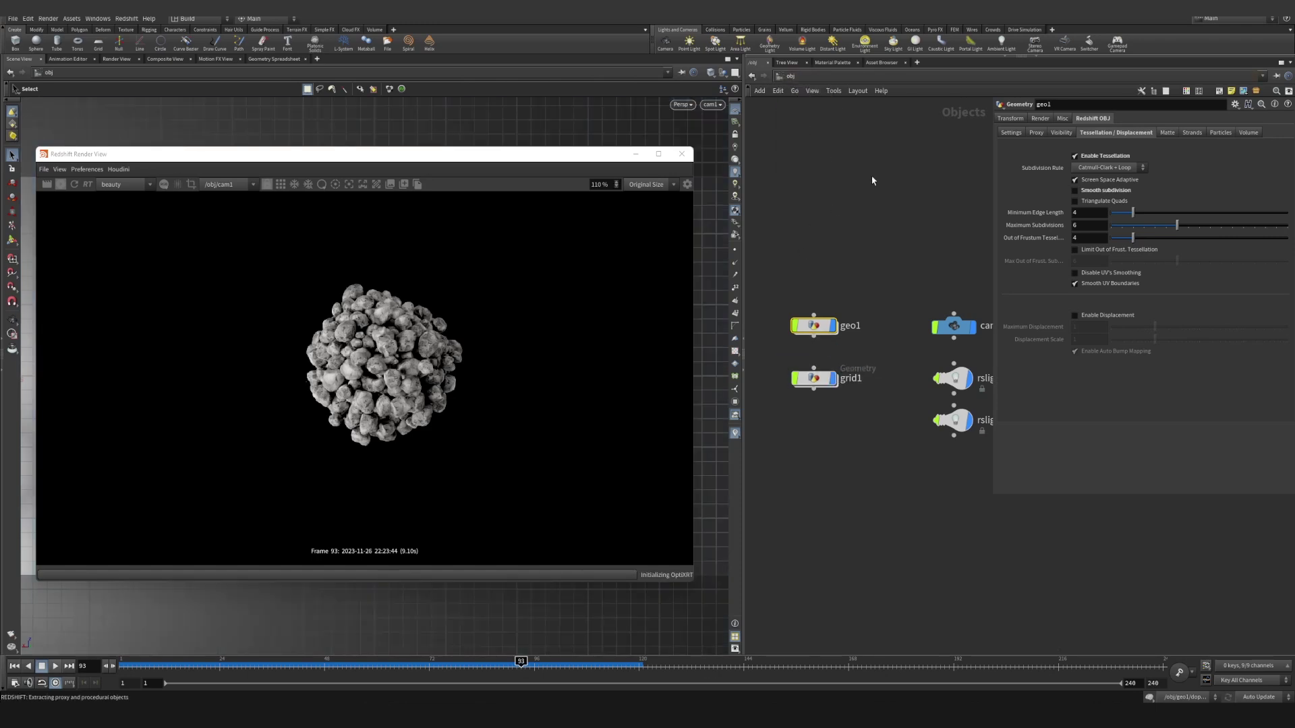
Return to the material network and review the ground's StandardMaterial2, BumpMap2 and RSNoise1 settings.
left_click(797, 75)
left_click(810, 113)
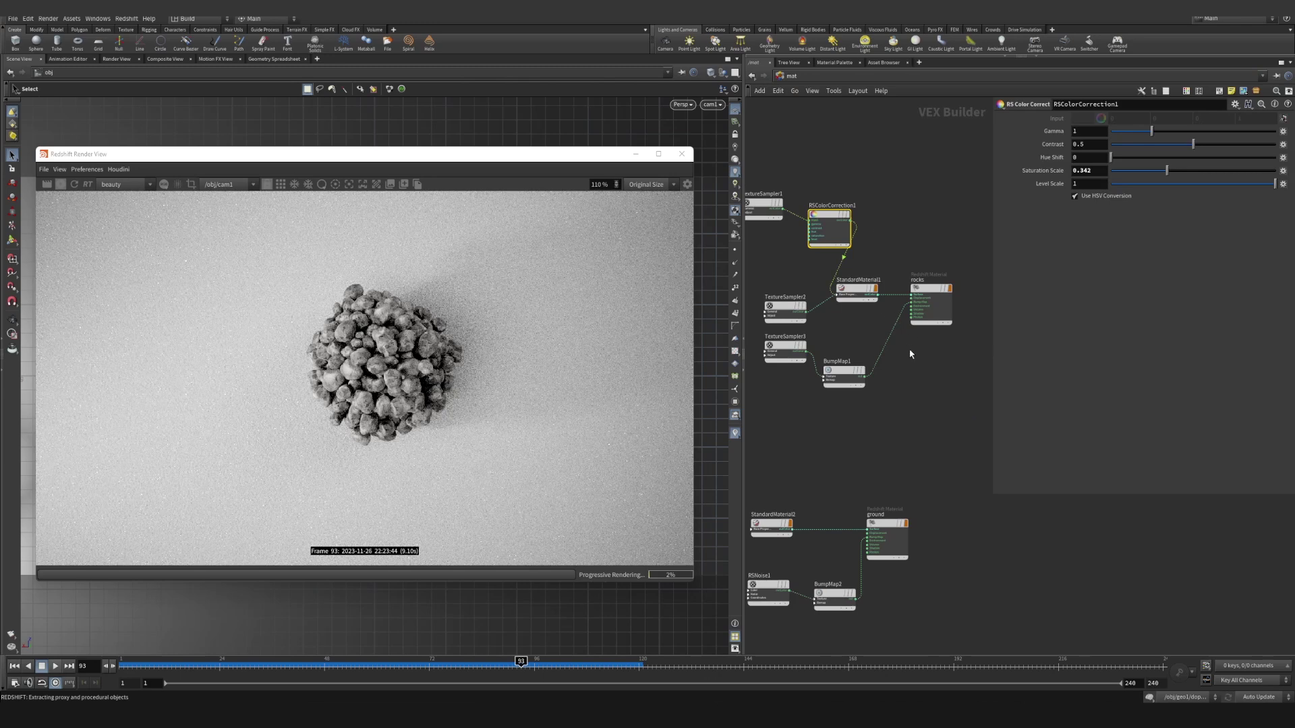
left_click(847, 335)
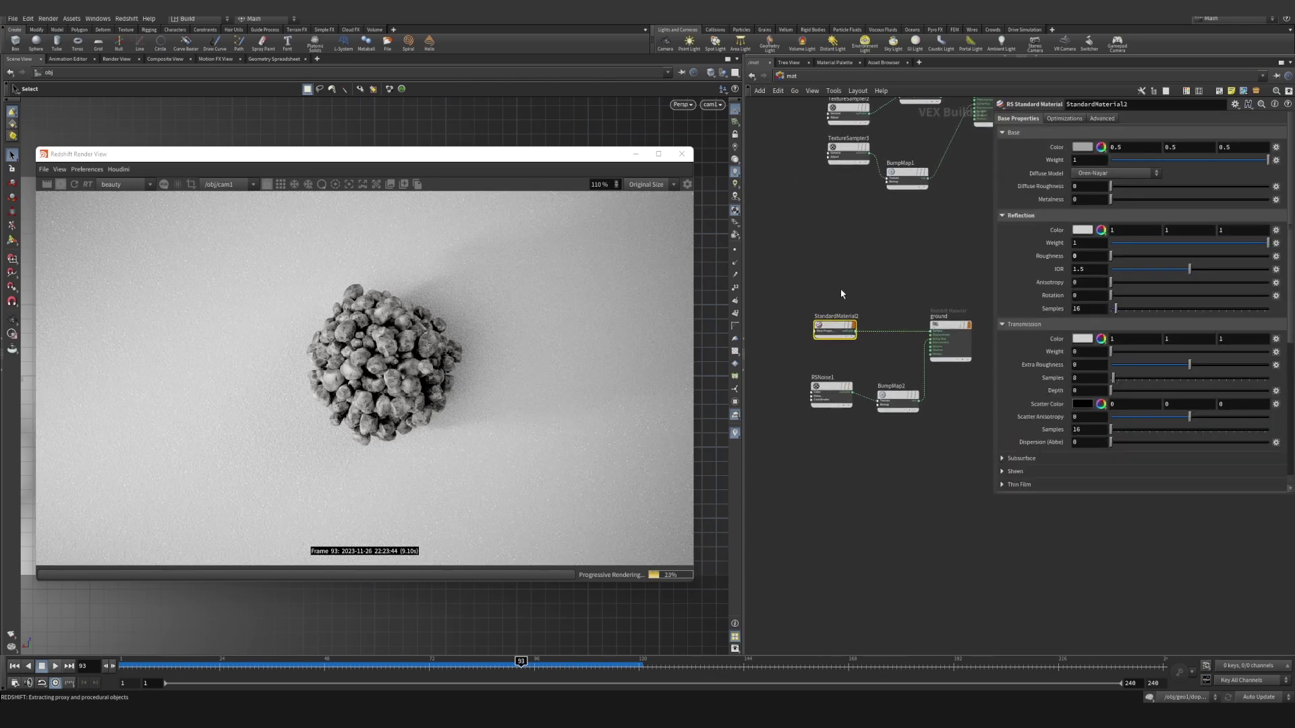
scroll(896, 375, "up", 1)
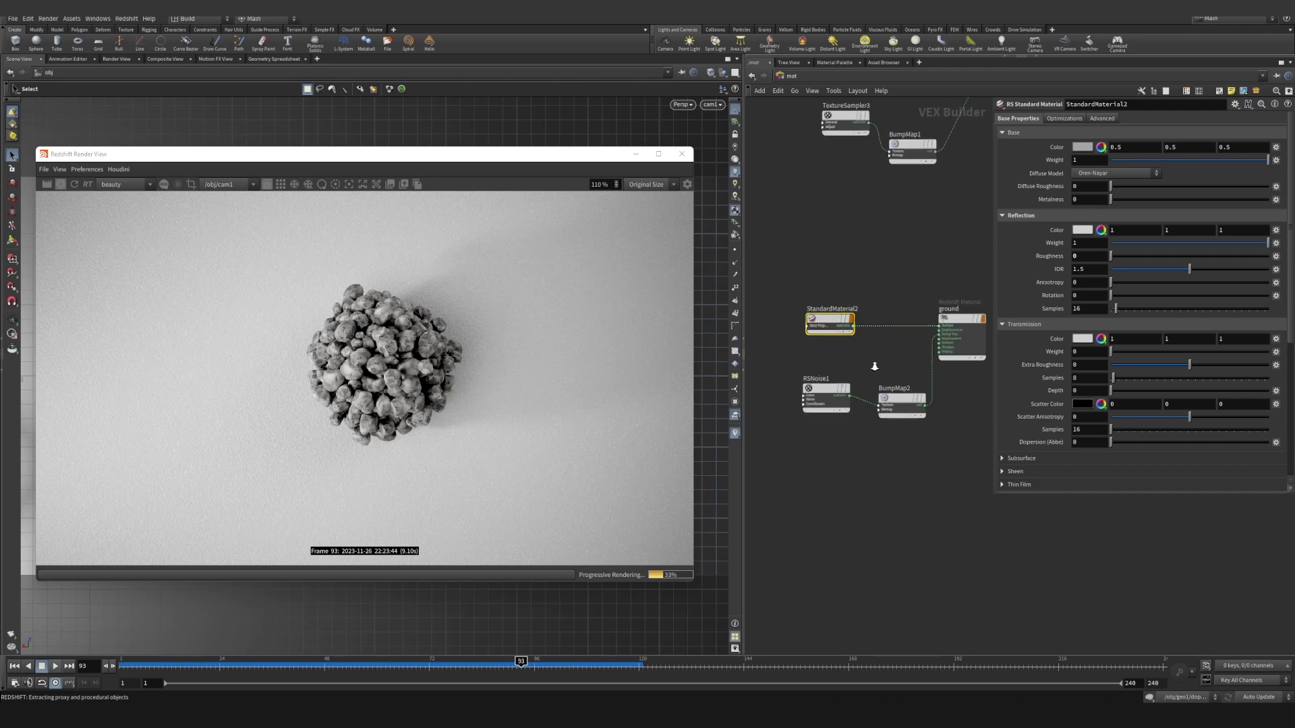
left_click(904, 414)
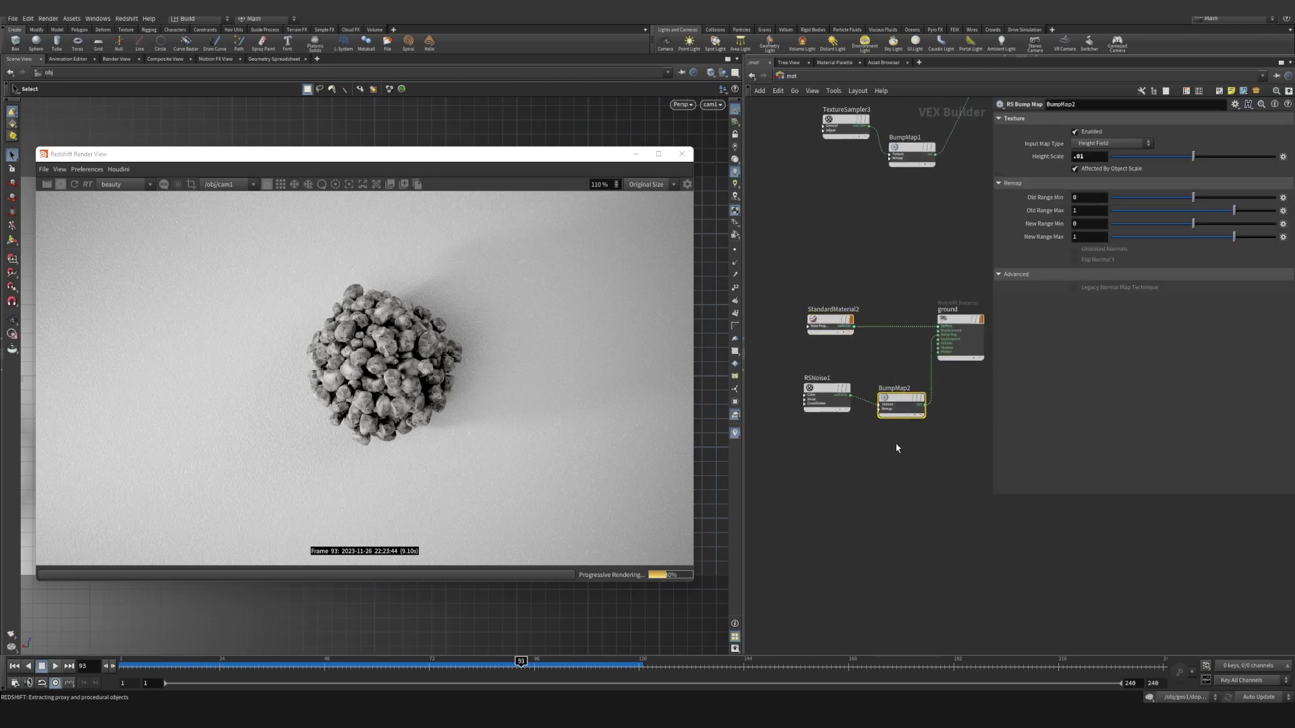
left_click(818, 404)
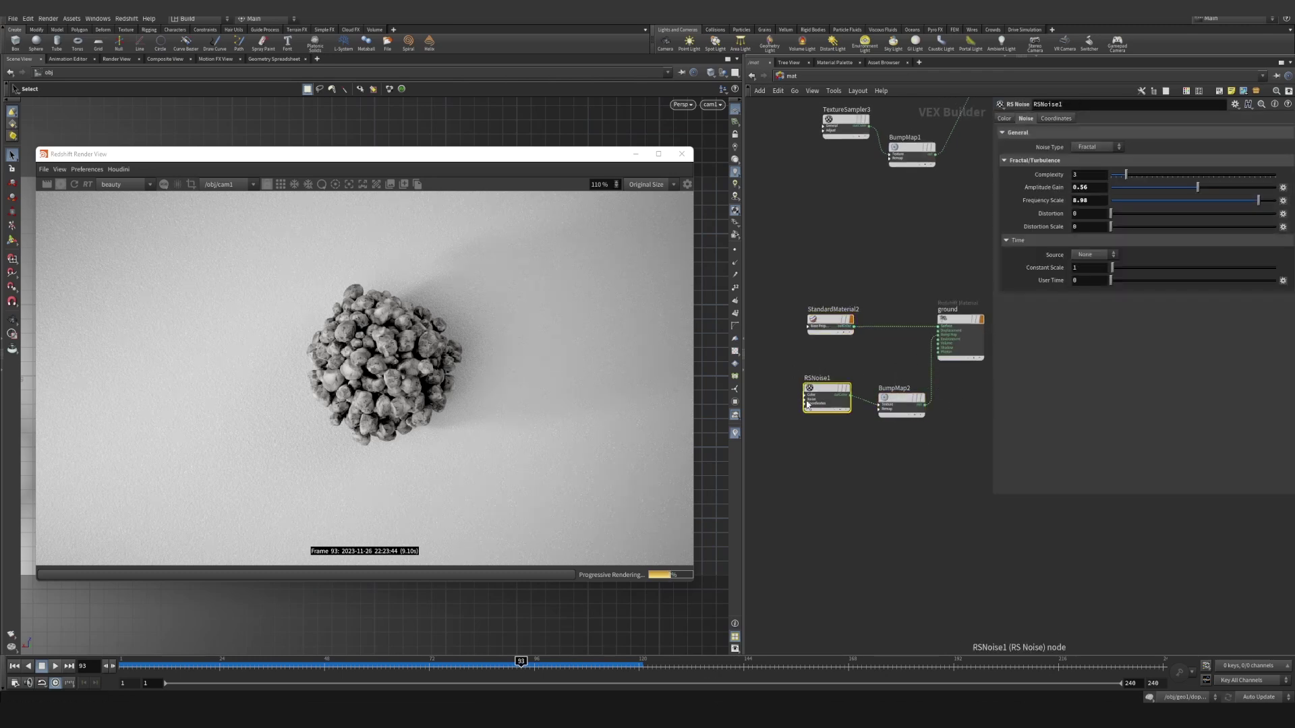
Add a second RS Noise node below RSNoise1 and connect it to the ground material's Surface input for preview.
scroll(855, 465, "up", 3)
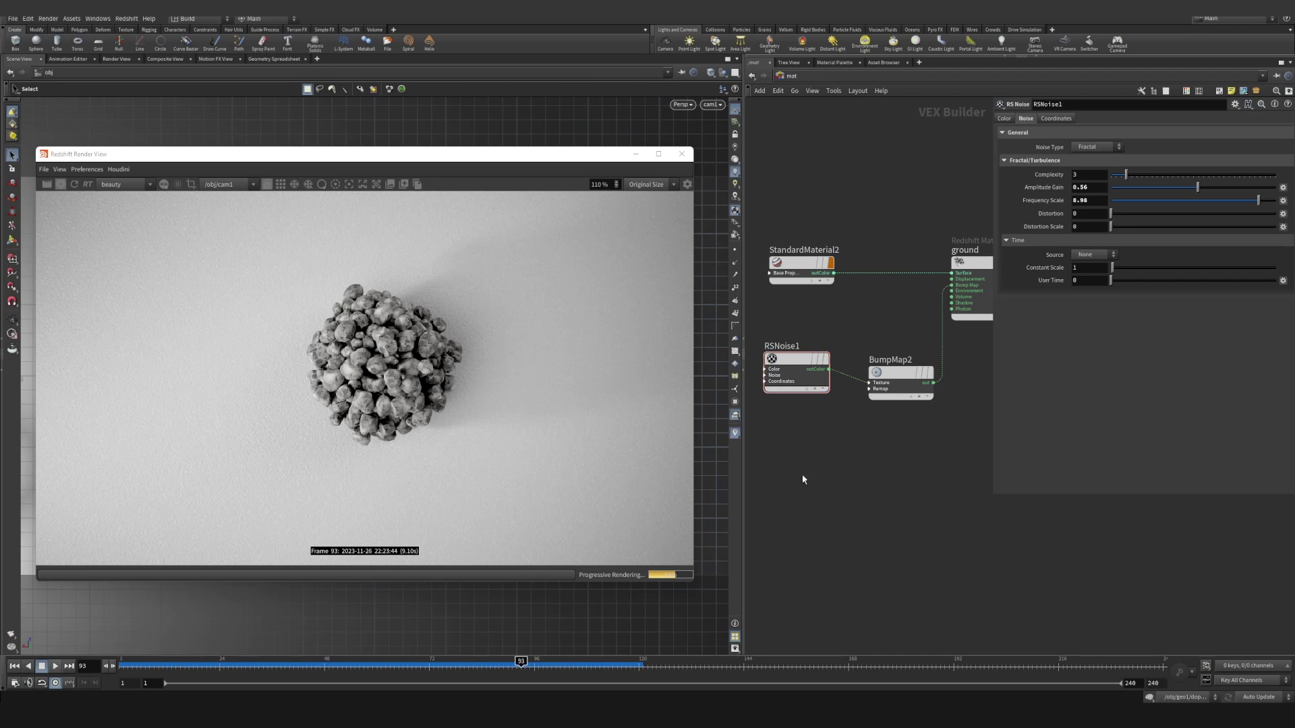
key("Tab")
type("rsnoi")
key("Return")
left_click(803, 479)
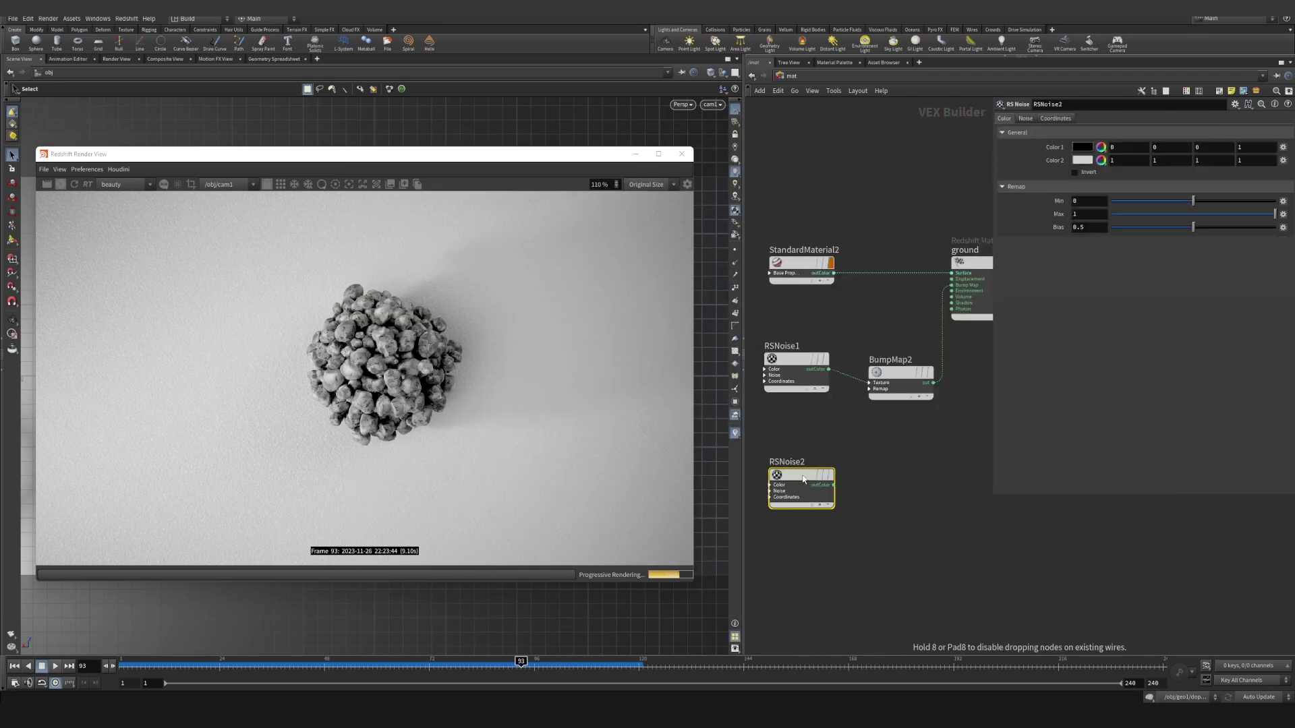
left_click(851, 273)
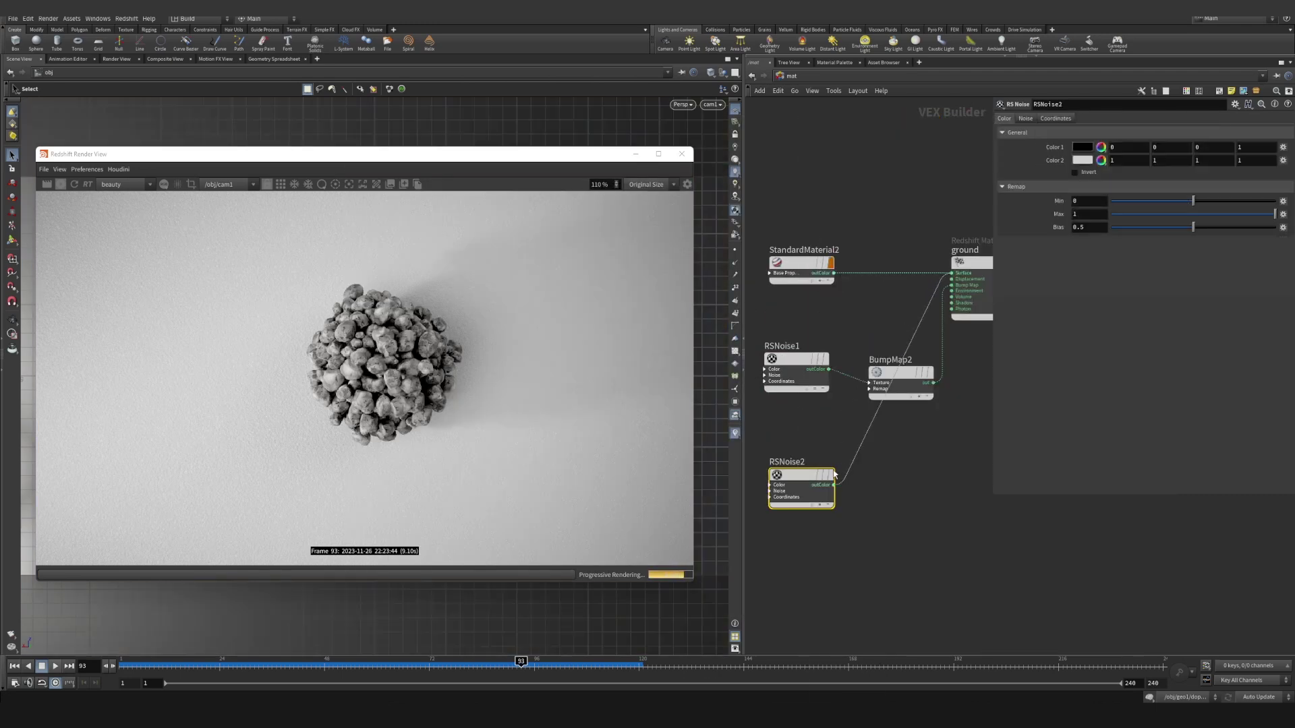
left_click_drag(834, 474, 835, 483)
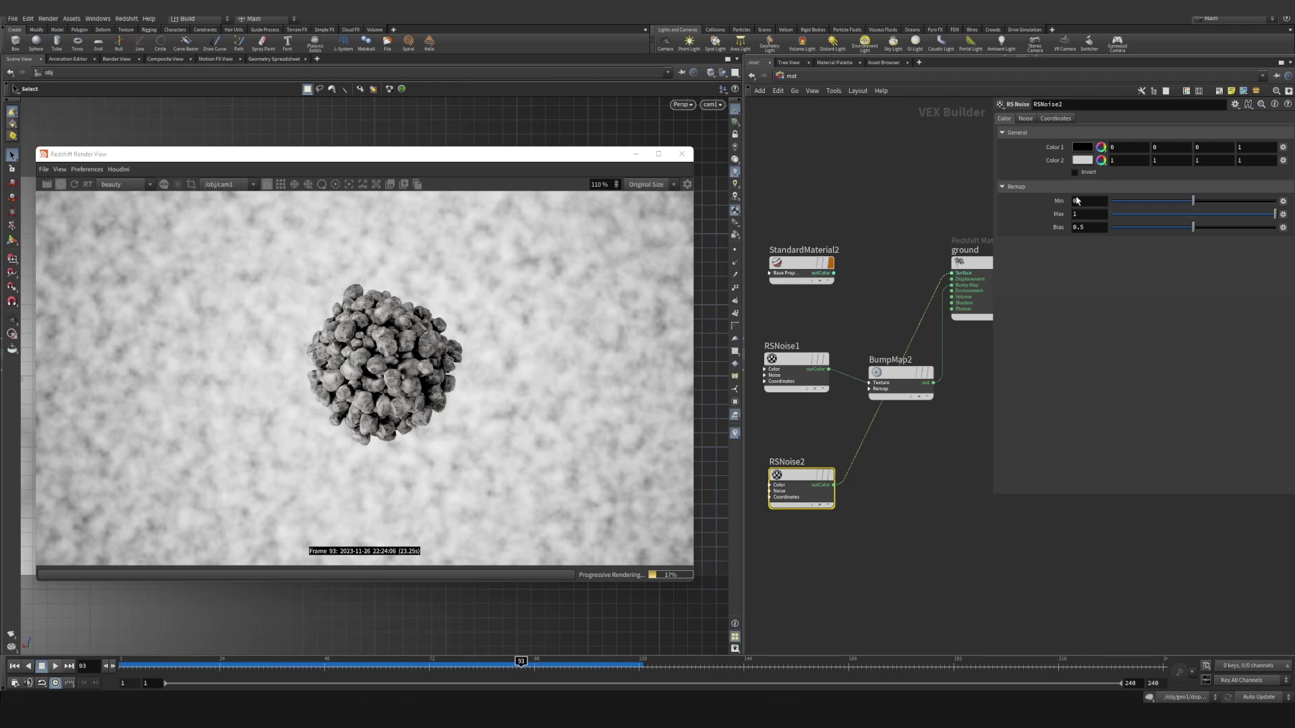
Set RSNoise2's Amplitude Gain to 0.22 and Frequency Scale to 7.63.
left_click(1024, 119)
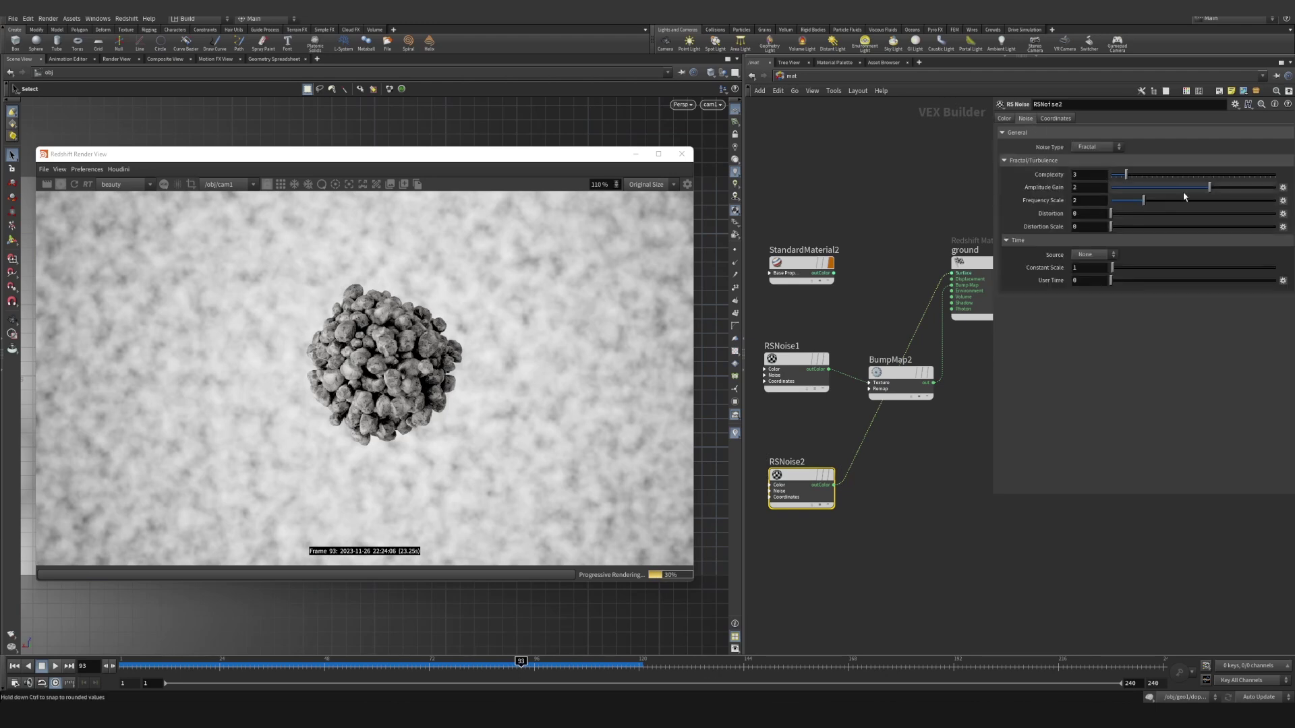
left_click(1089, 187)
type(".01")
key("Return")
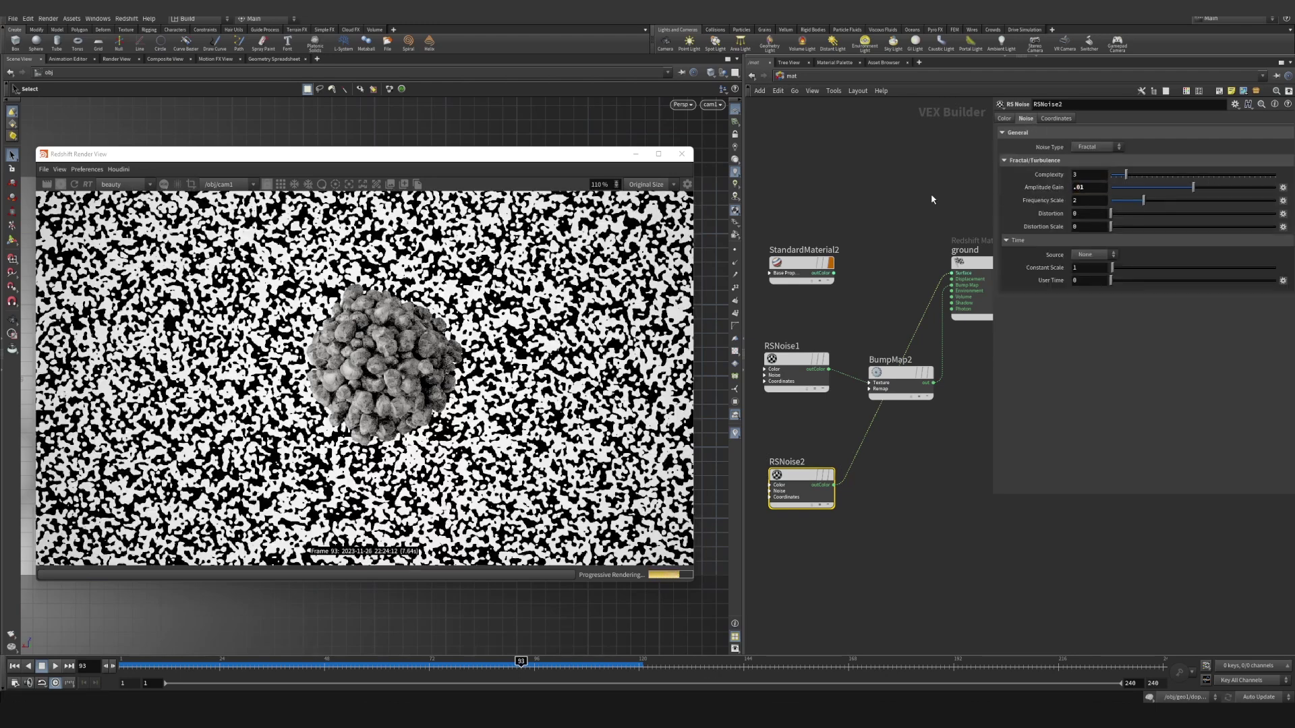
mouse_move(1188, 201)
left_mouse_down()
mouse_move(1236, 200)
mouse_move(1194, 192)
left_mouse_up()
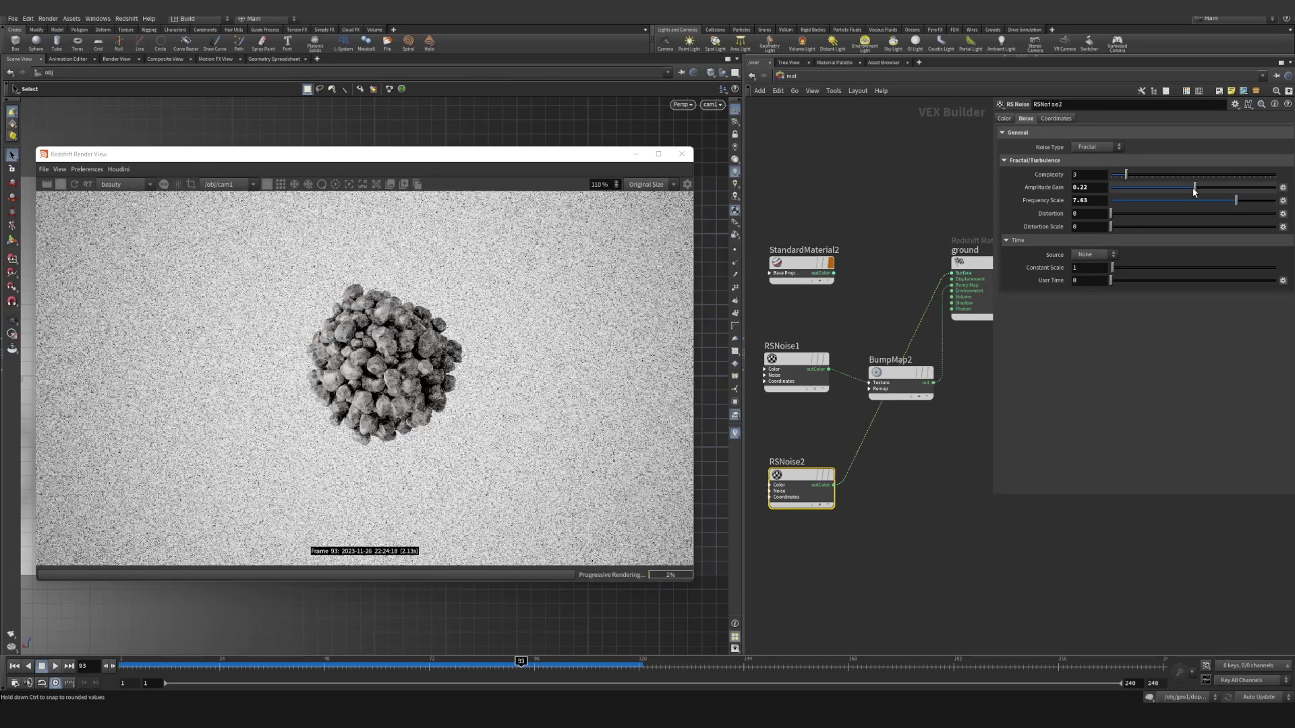
Connect RSNoise1 to the ground material's Surface input in place of RSNoise2 to preview its pattern.
left_click(827, 369)
left_click(955, 273)
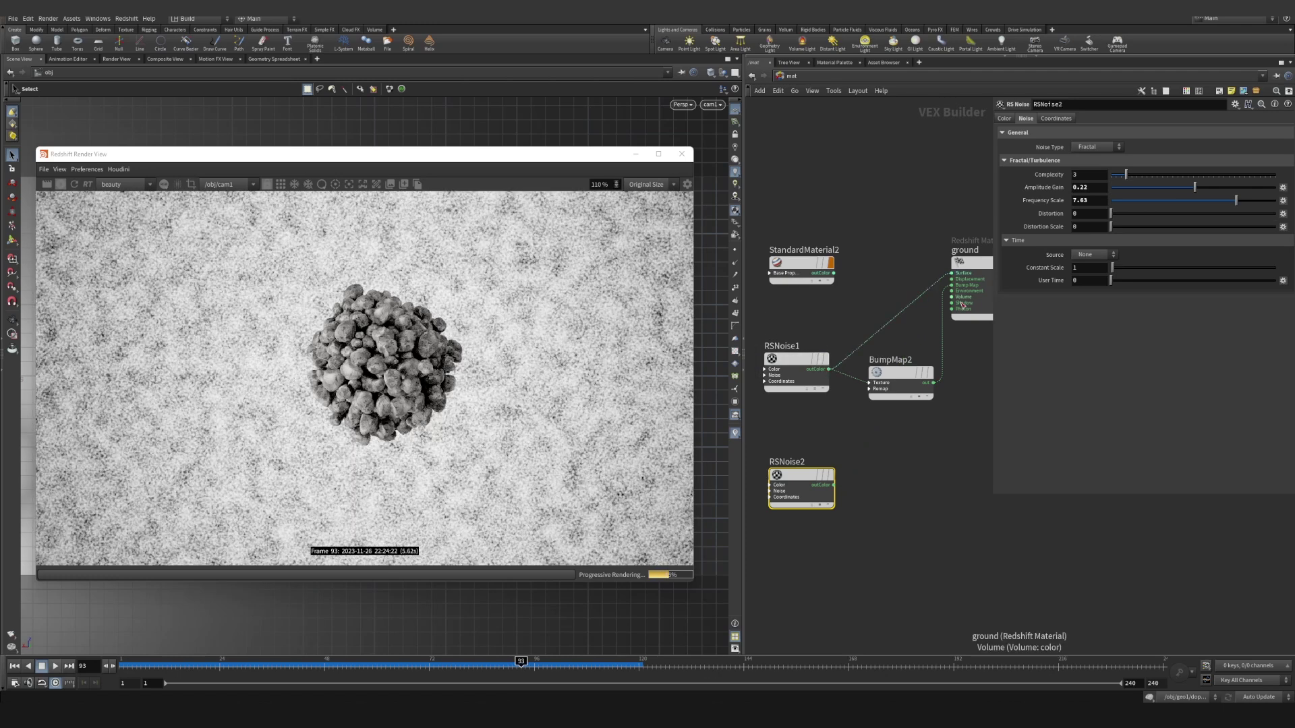
Reconnect StandardMaterial2 to the ground material's Surface input in place of RSNoise1, and place BumpMap2 slightly closer to RSNoise1.
left_click(793, 359)
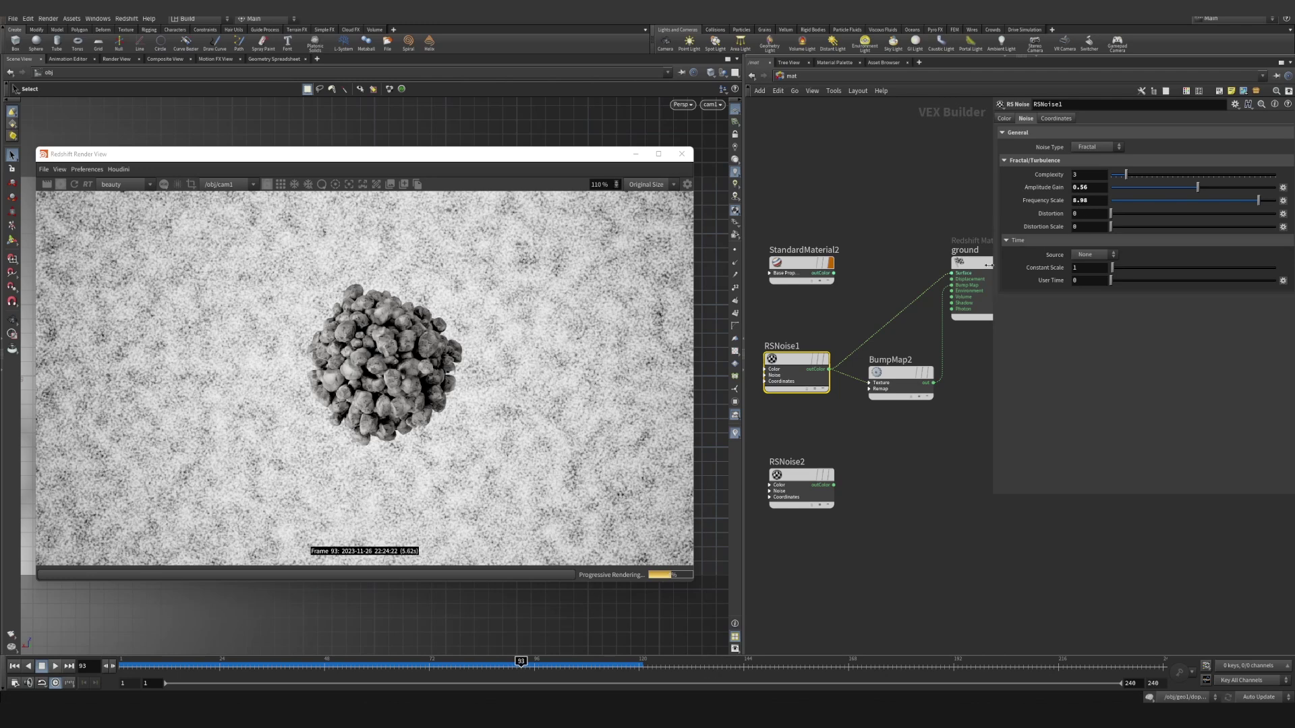
left_click(951, 274)
left_click(834, 273)
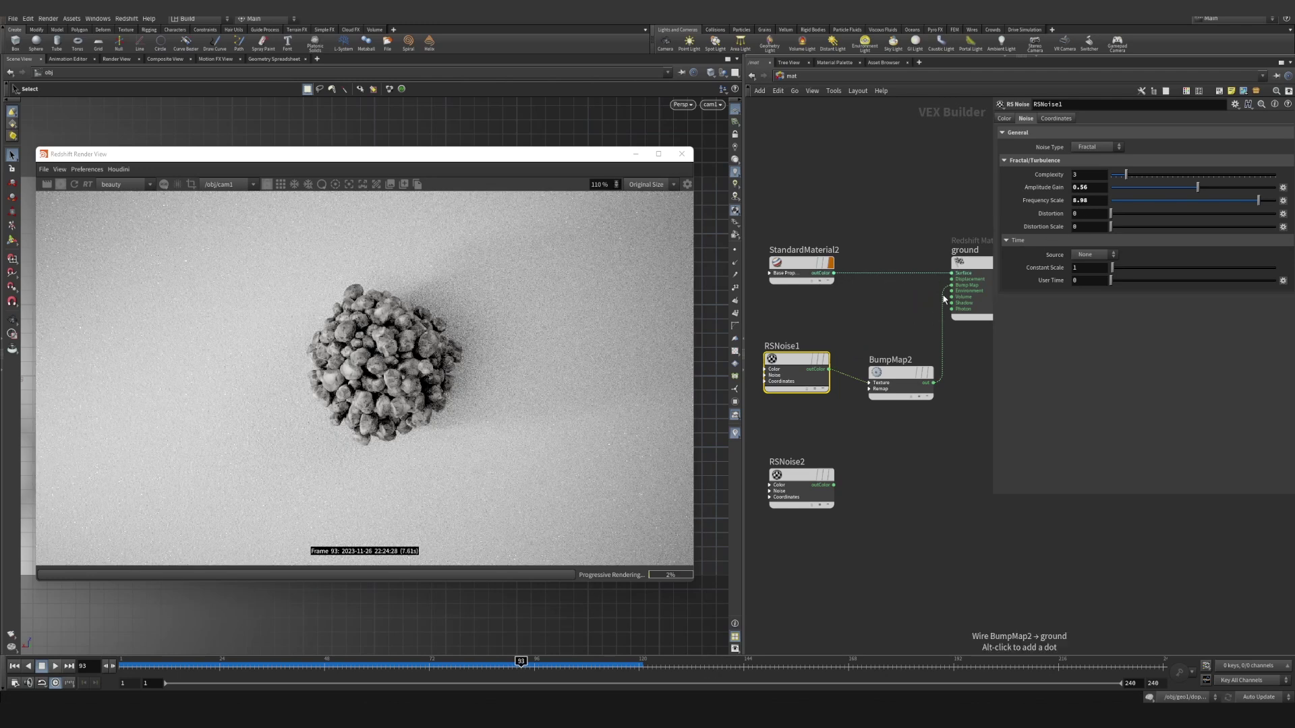
left_click_drag(898, 377, 881, 367)
left_click_drag(841, 223, 781, 283)
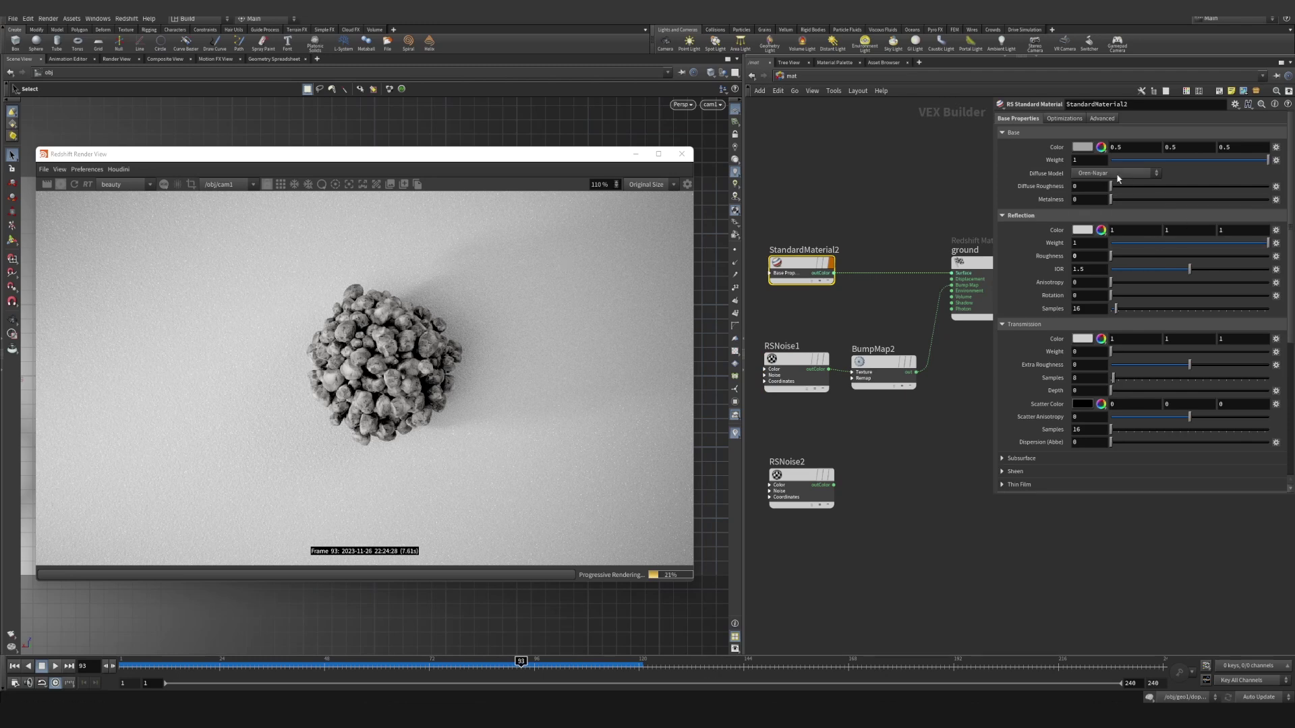
Set the Gamma of the rocks' RSColorCorrection1 node to 1.56 and check the rocks up close in the render.
key("h")
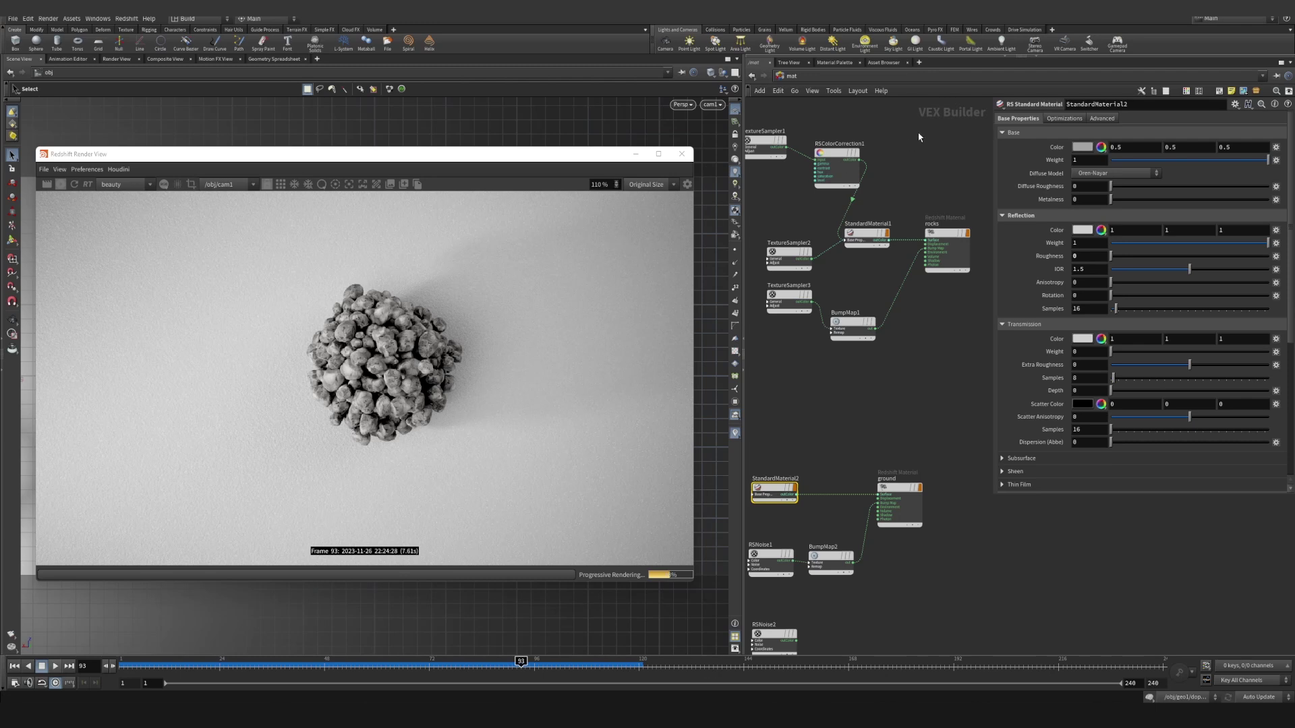
left_click_drag(915, 131, 829, 175)
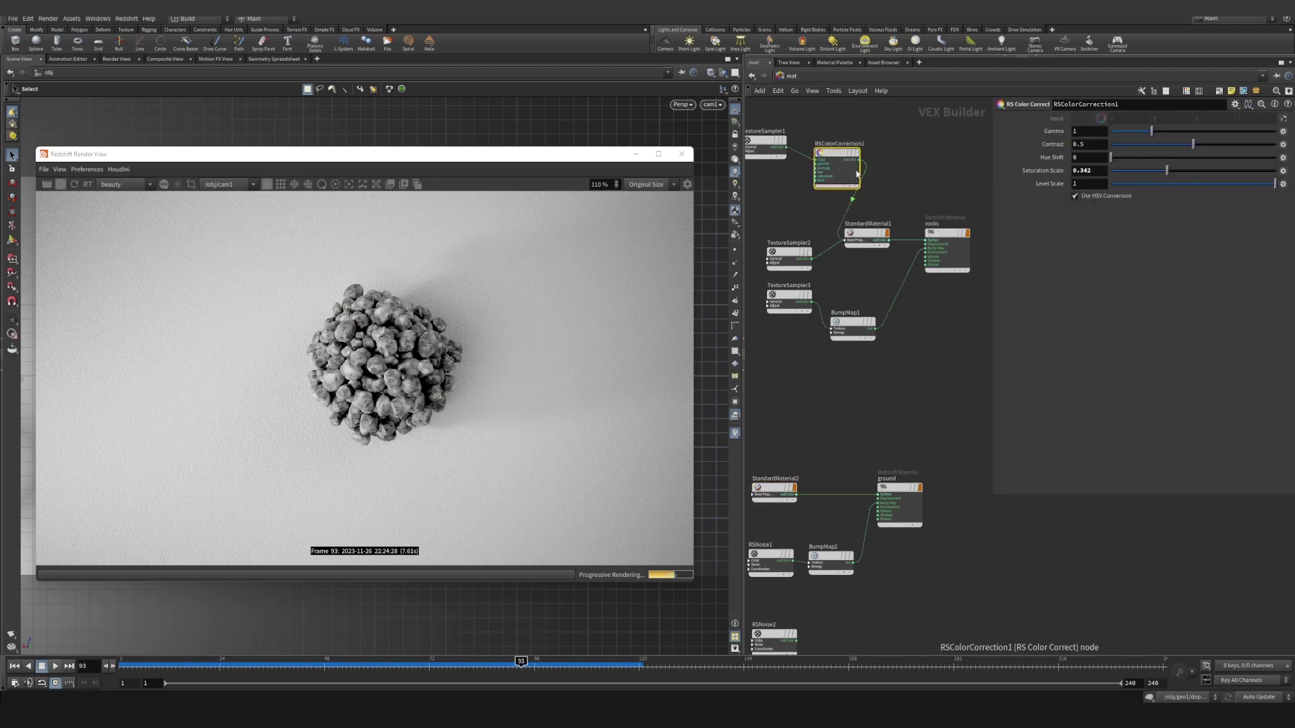
left_click(1177, 132)
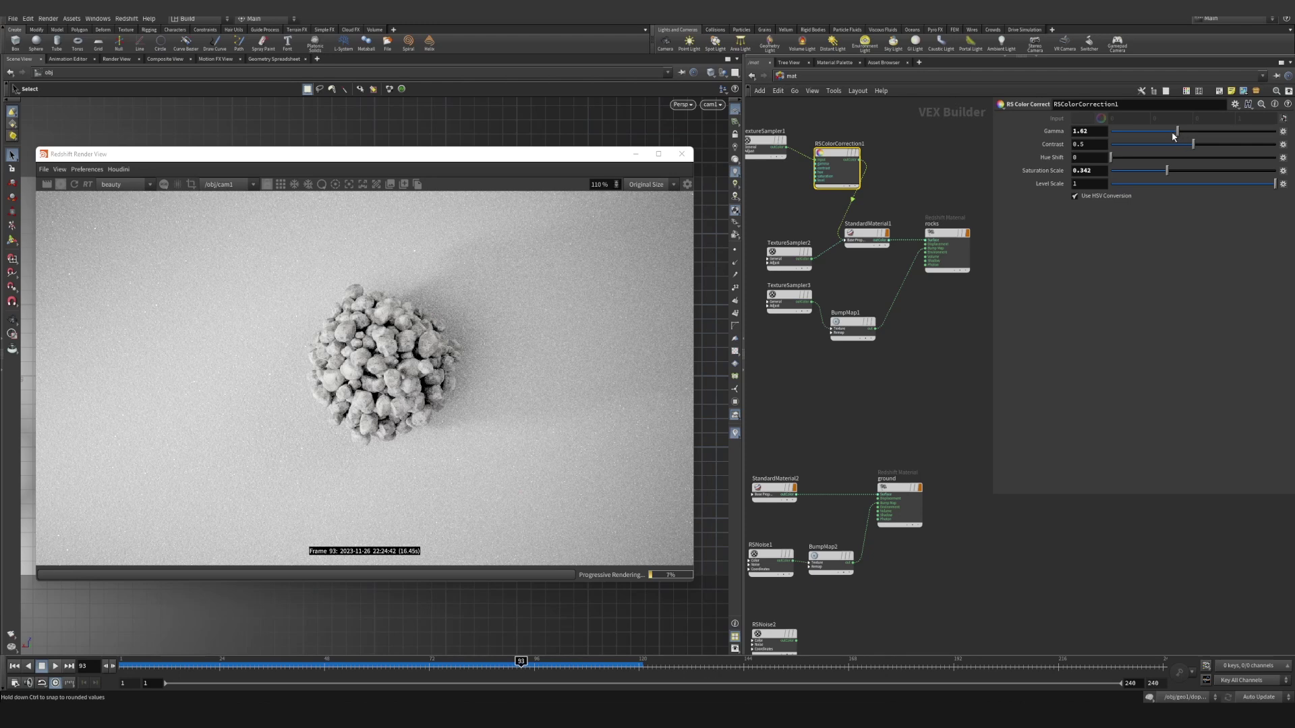
left_click(1174, 132)
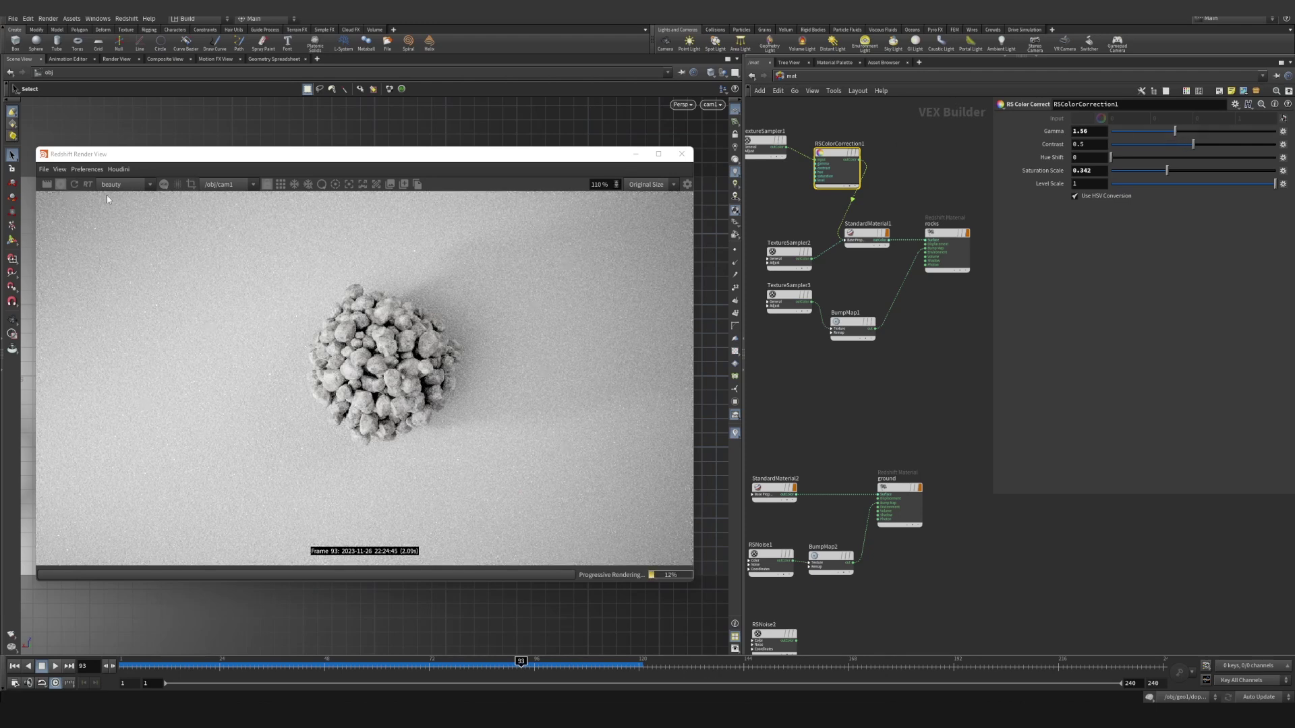
left_click(60, 185)
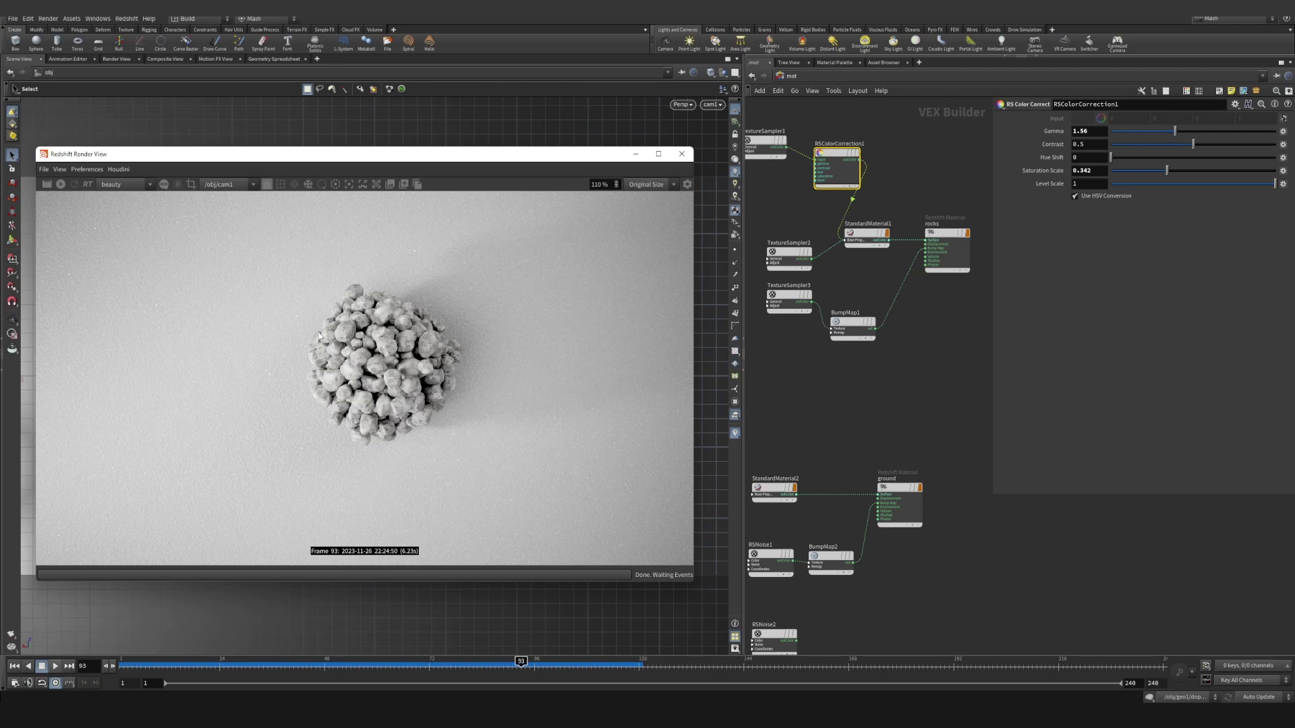
scroll(319, 335, "down", 3)
scroll(319, 335, "up", 2)
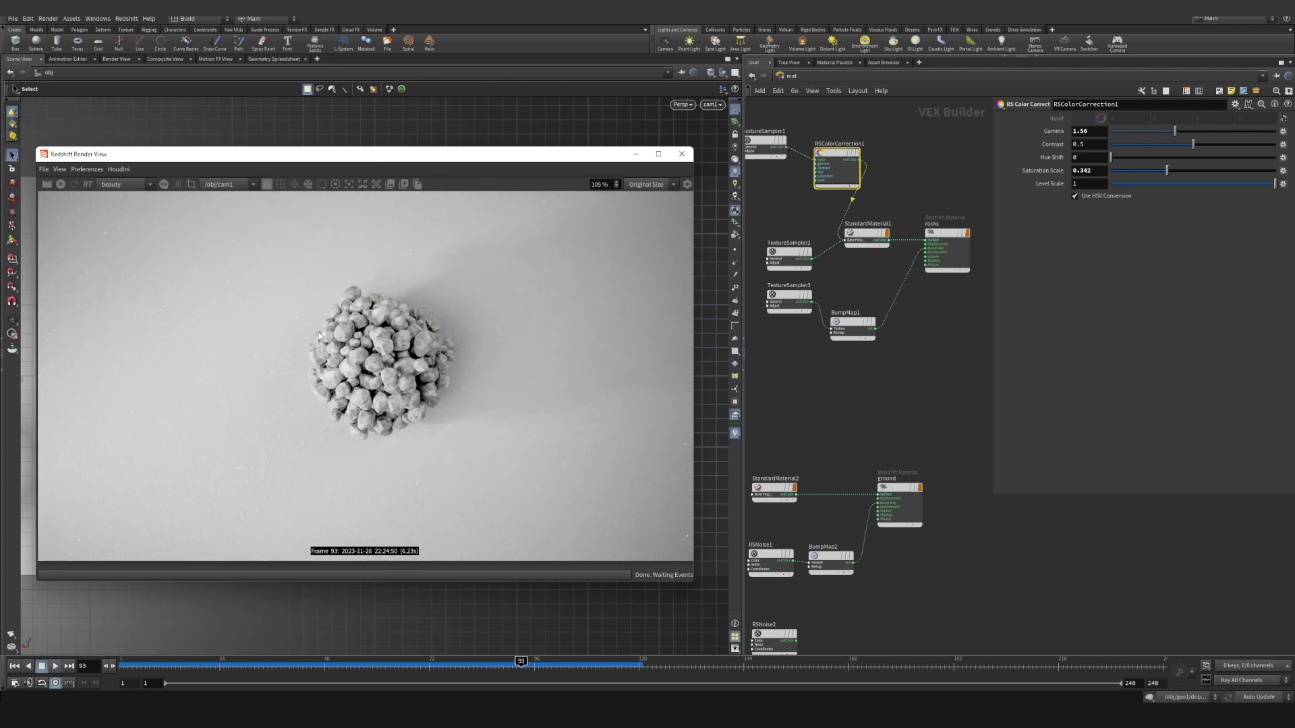
scroll(376, 396, "up", 4)
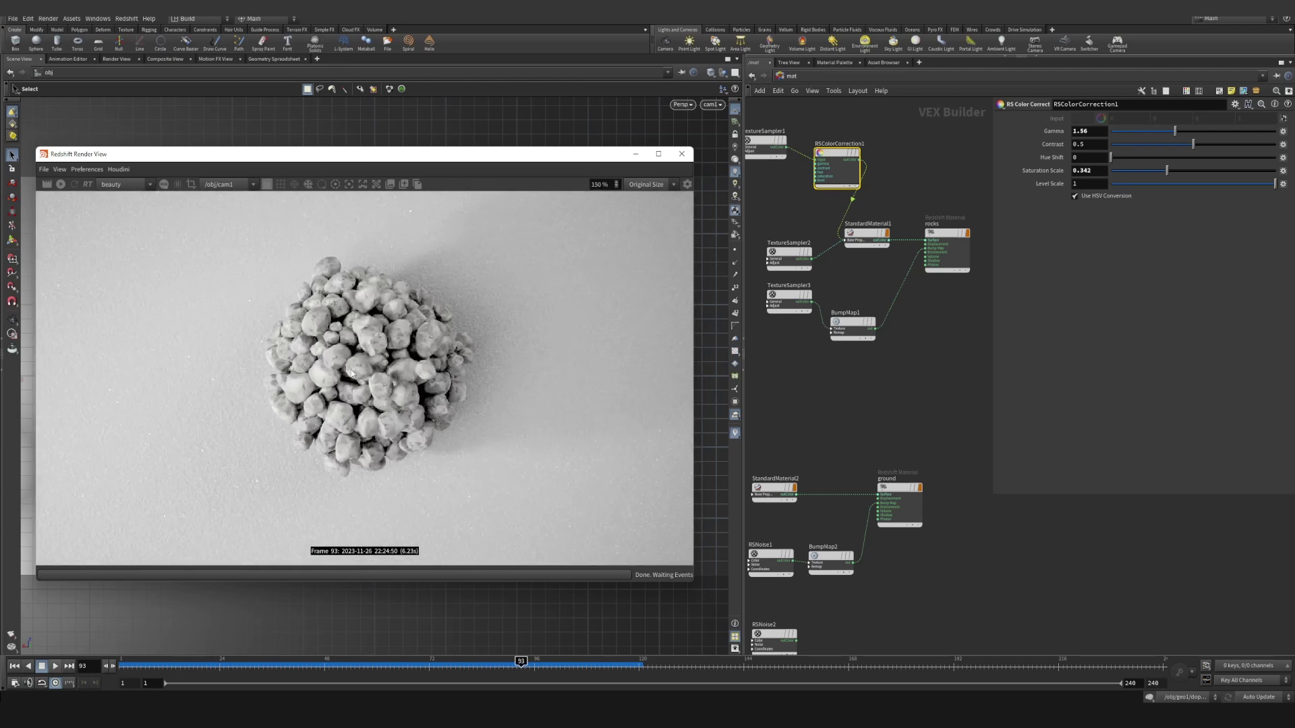